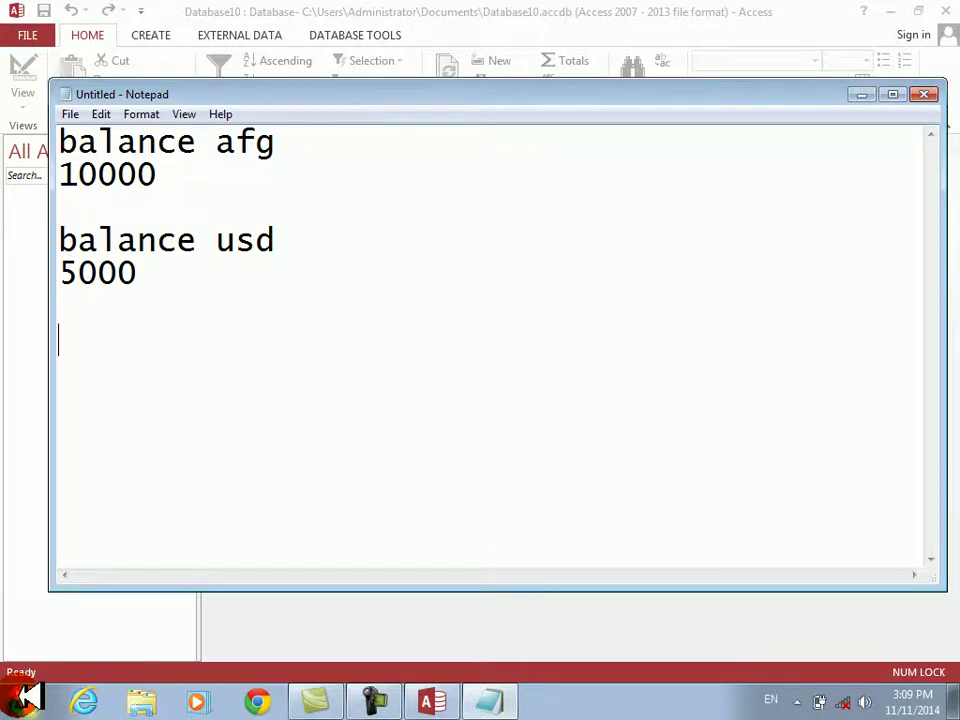
Close the Notepad balance notes (afg 10000, usd 5000) without saving them
key("shift+Right")
key("shift+Right")
key("shift+Right")
key("shift+Right")
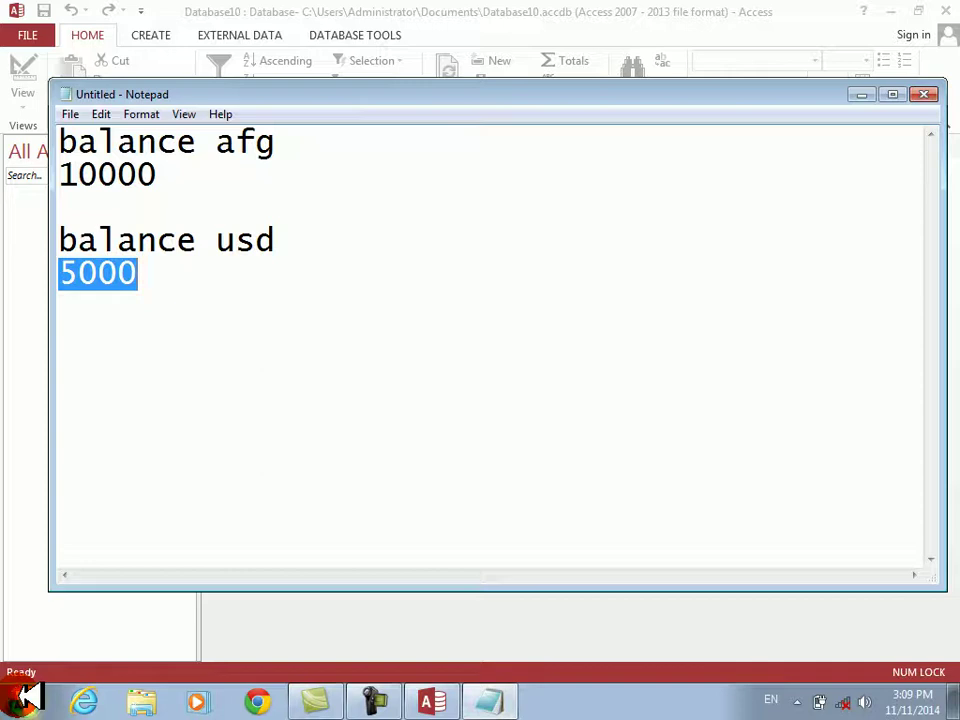
key("alt+F4")
key("Tab")
key("Return")
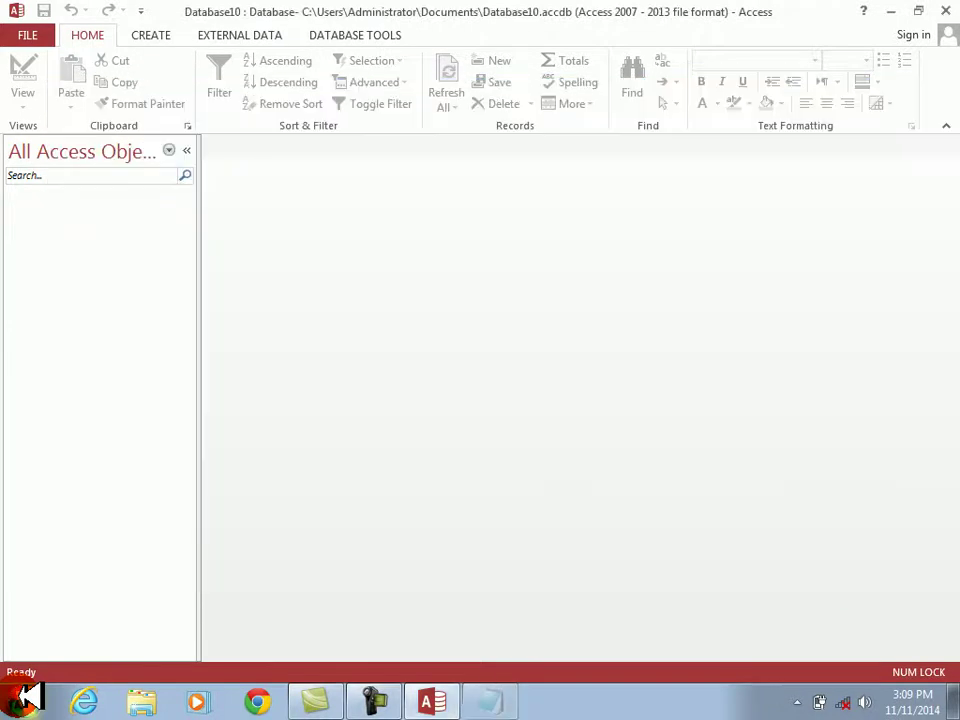
Close the empty Database10 and open the Projects folder on Public (D:)
left_click(944, 11)
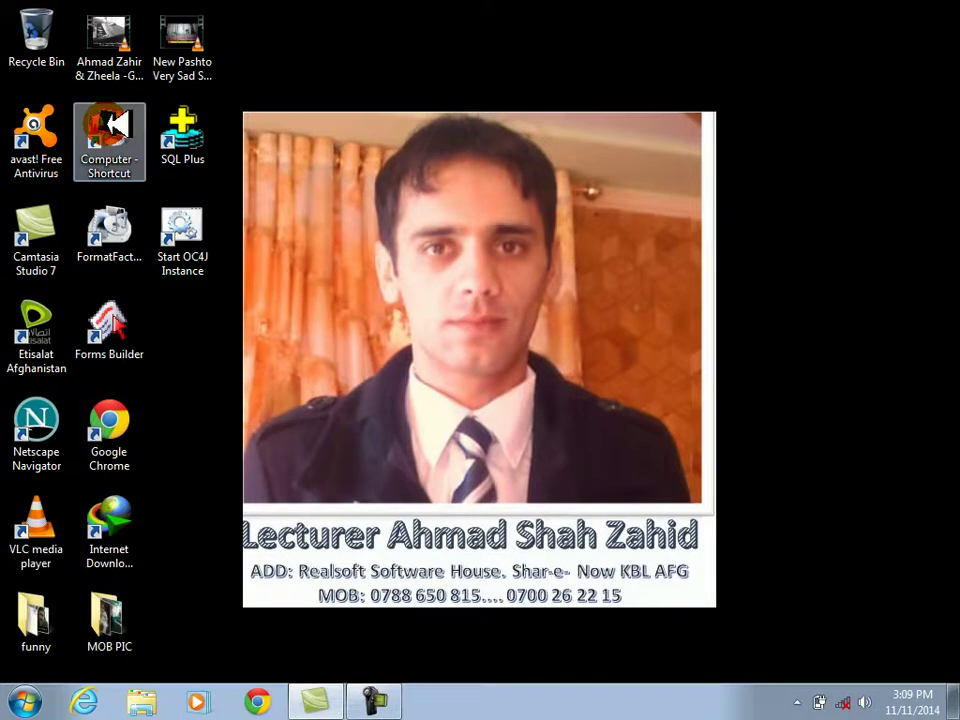
double_click(115, 128)
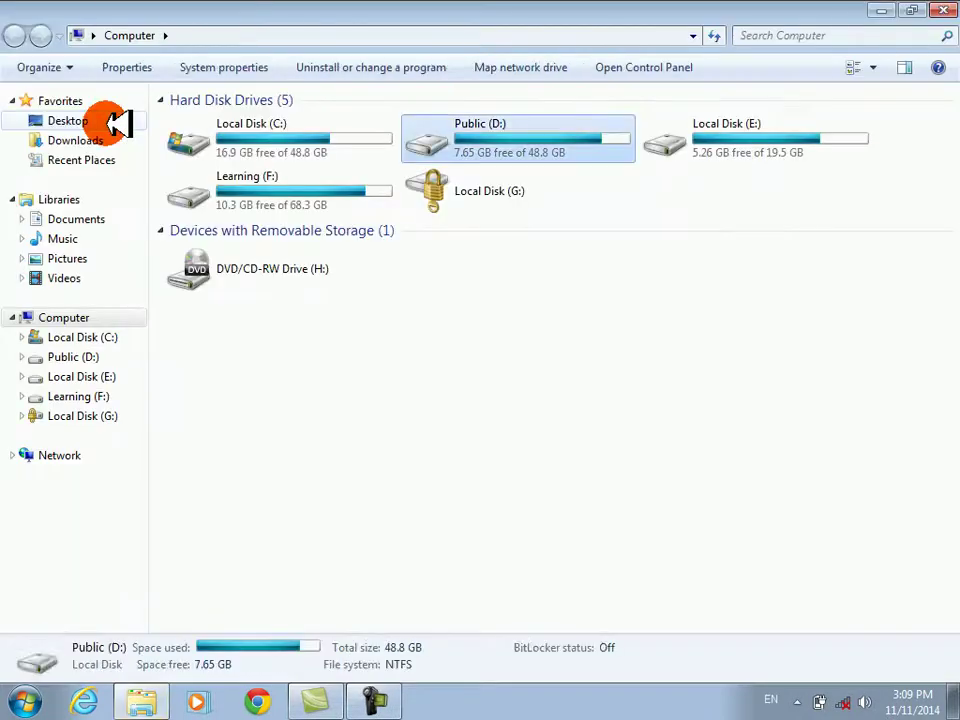
key("Return")
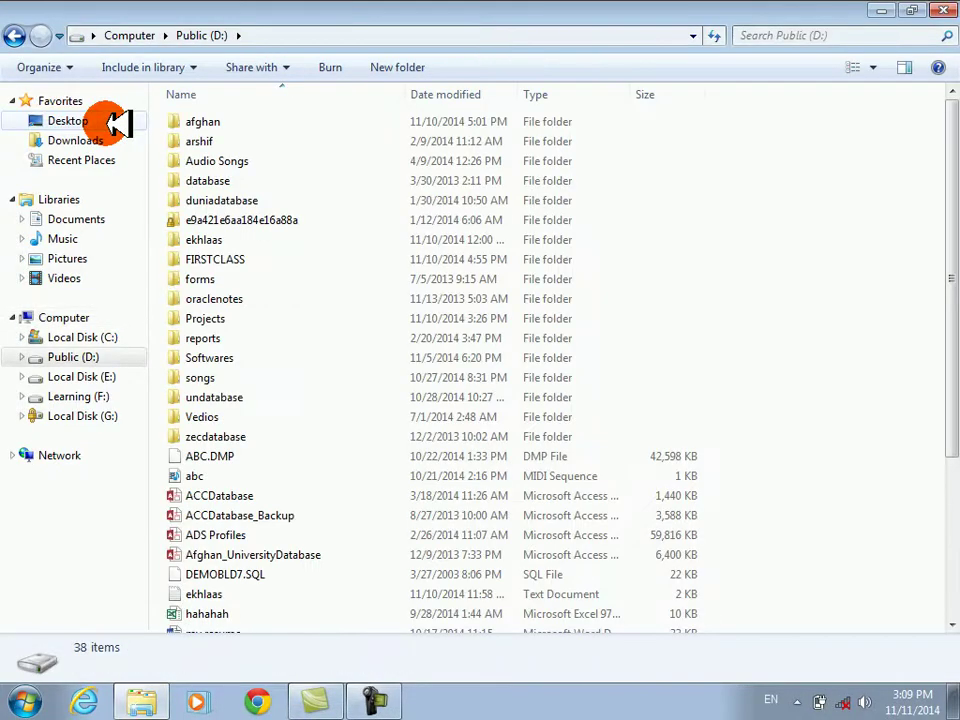
key("Down")
key("Down")
key("Down")
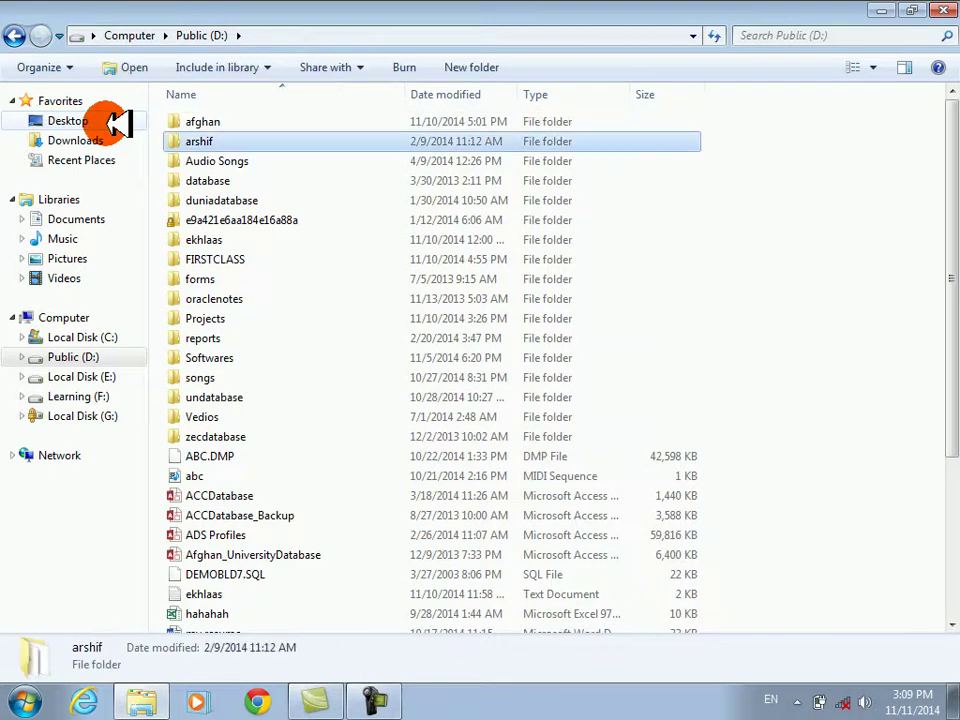
key("Home")
key("Down")
key("Down")
key("Down")
key("Down")
key("Down")
key("Down")
key("Down")
key("Down")
key("Down")
key("Down")
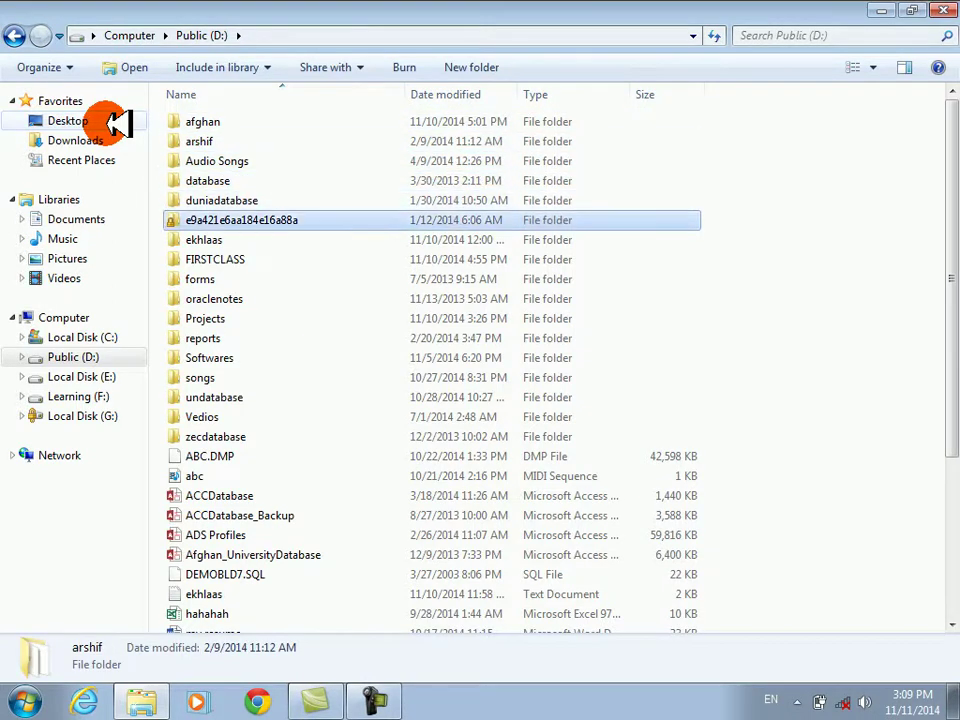
key("Return")
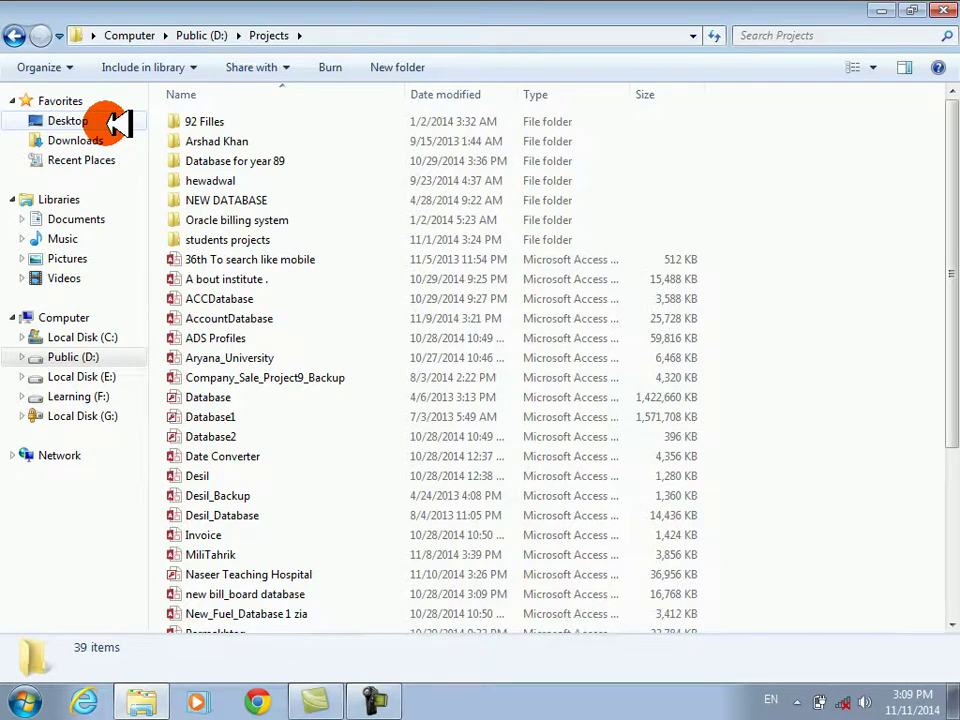
Go into the Database for year 89 folder and open the hewadwal database
key("Down")
key("Down")
key("Down")
key("Down")
key("Up")
key("Up")
key("Up")
key("Return")
key("Down")
key("Down")
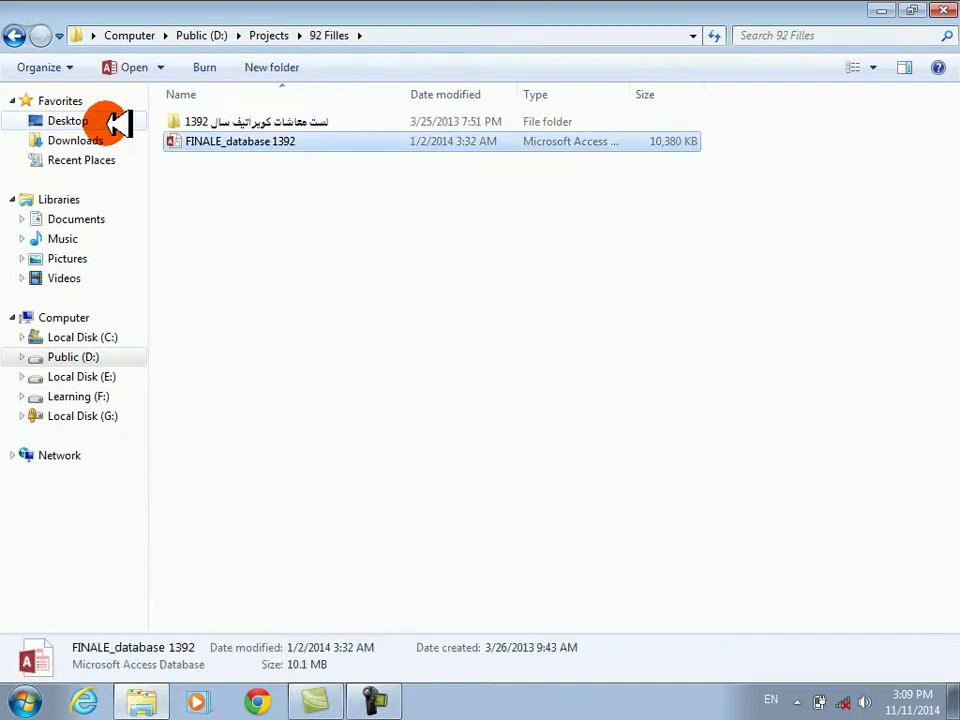
key("BackSpace")
key("Down")
key("Down")
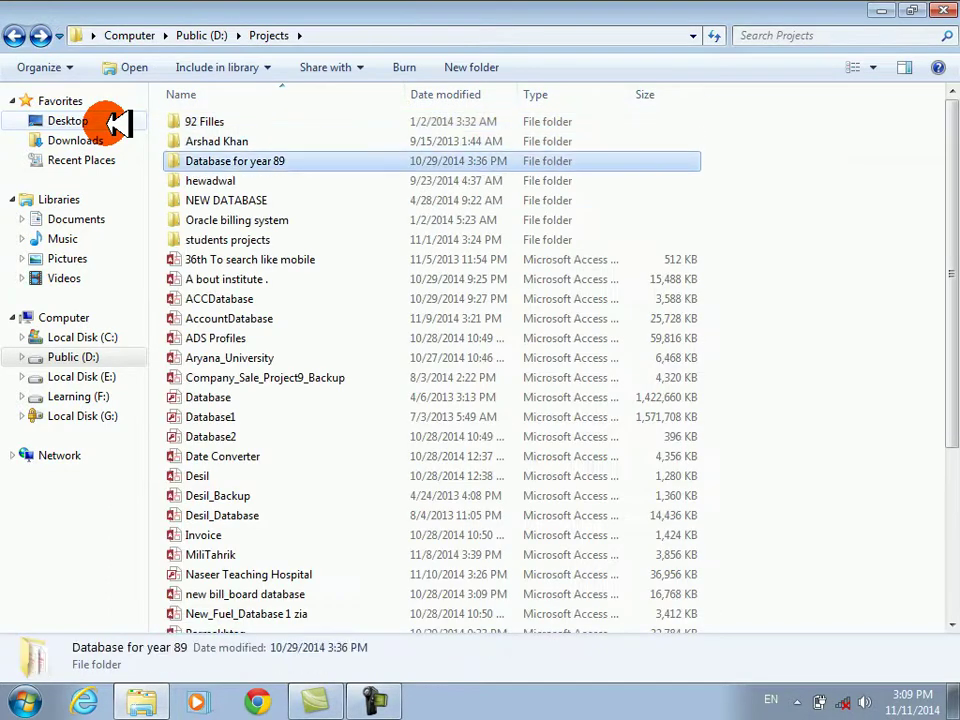
key("Return")
key("Down")
key("Down")
key("Up")
key("Return")
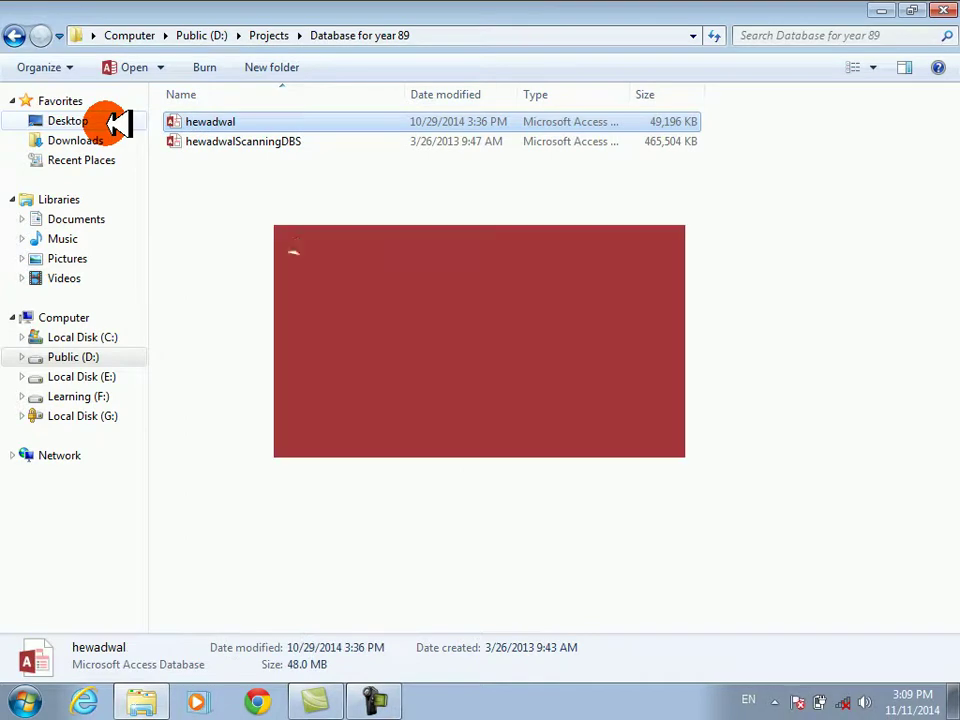
Enter the database password, enable content, and open the Purchase form from the main menu
type("******")
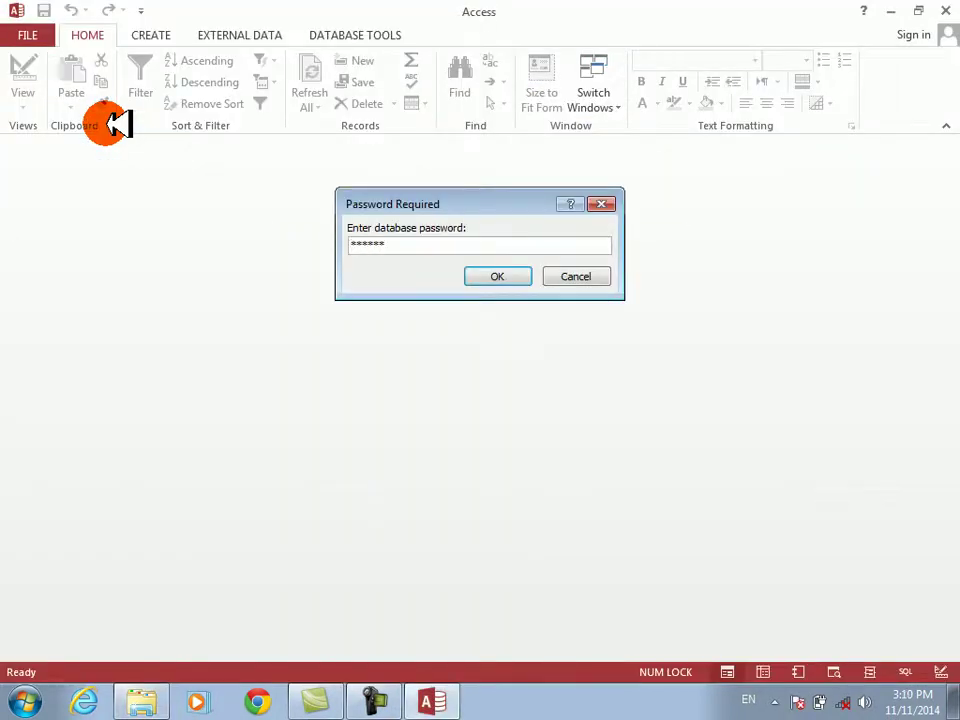
key("Return")
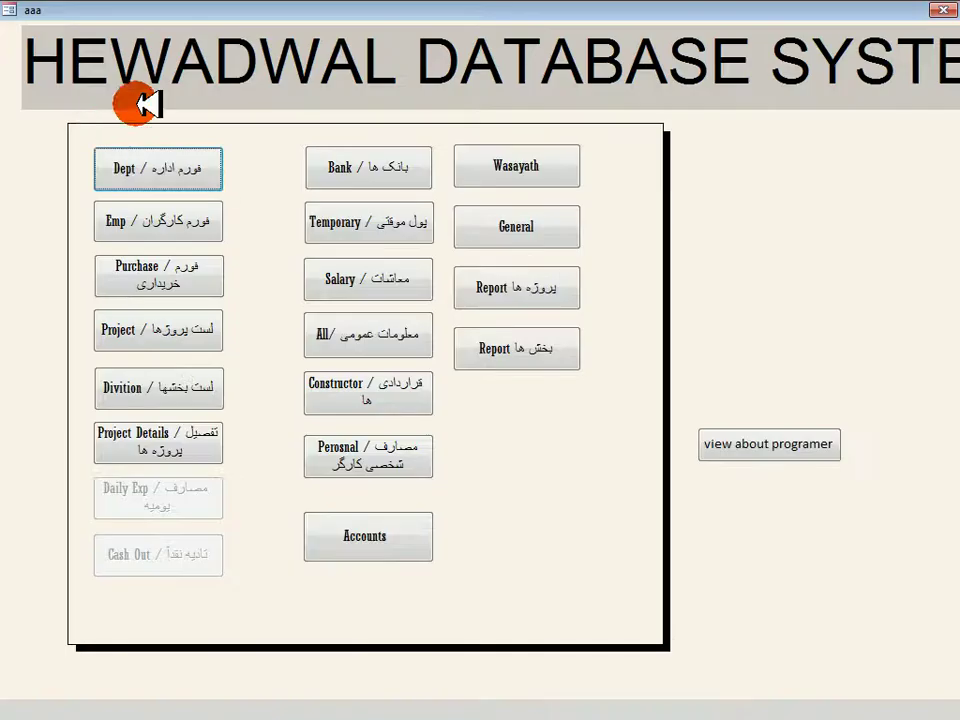
left_click_drag(414, 6, 403, 236)
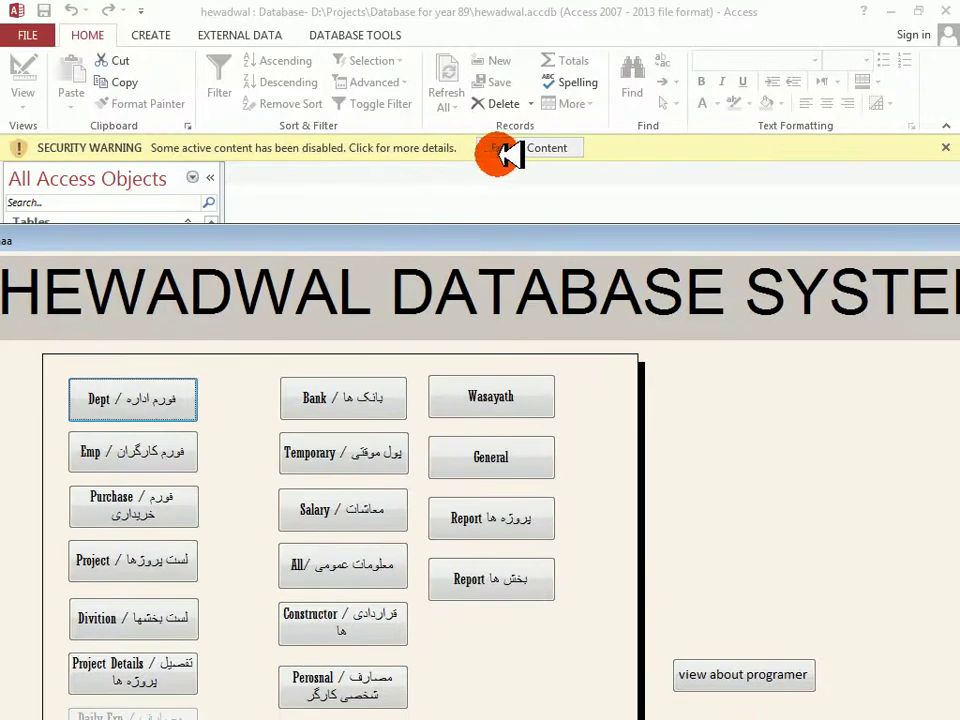
left_click(505, 152)
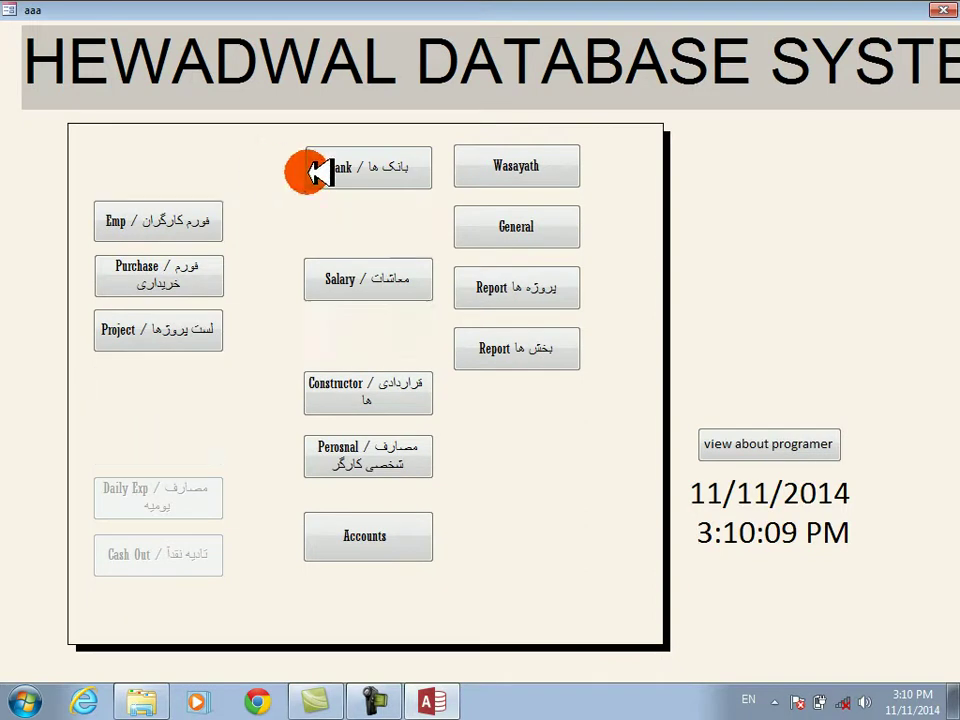
left_click(165, 280)
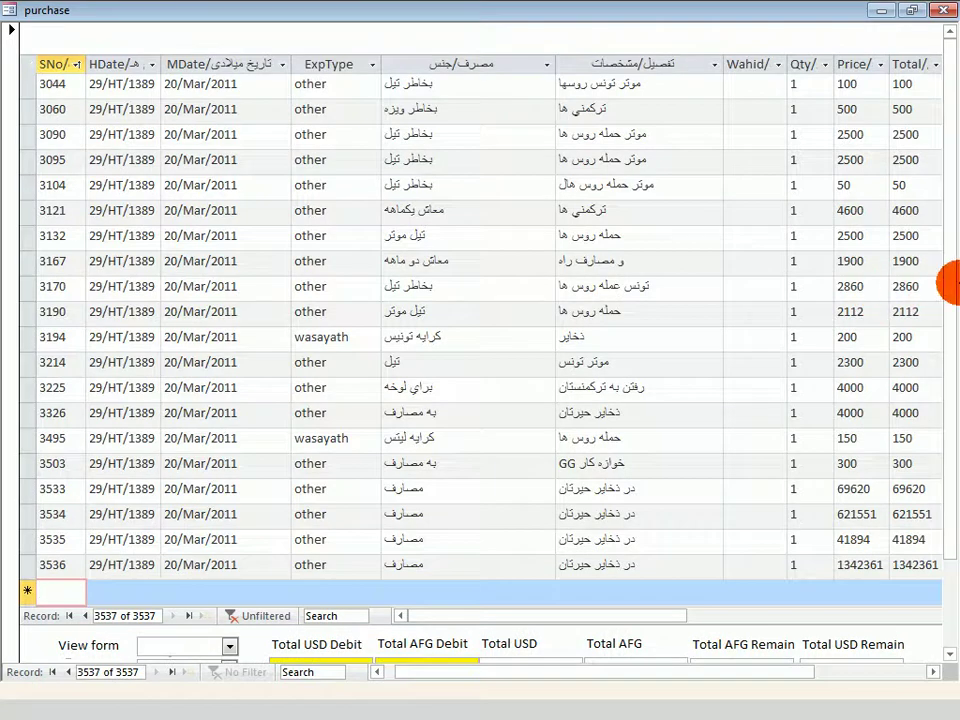
Save the Purchase form to calculate the debit, total and remaining balances
left_click_drag(949, 281, 949, 381)
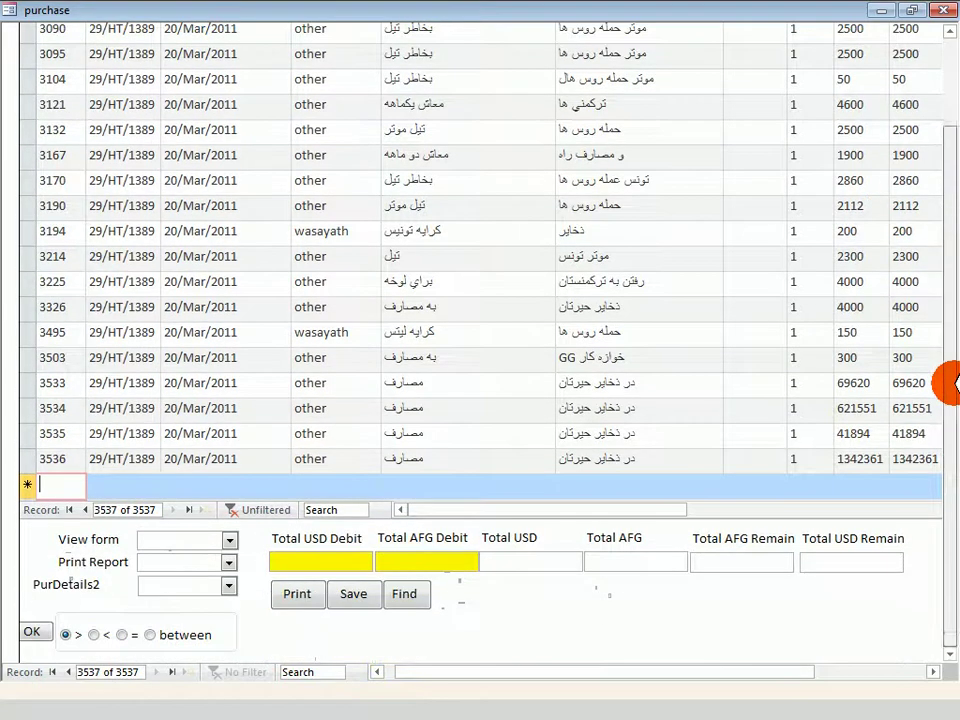
left_click(366, 584)
left_click(425, 632)
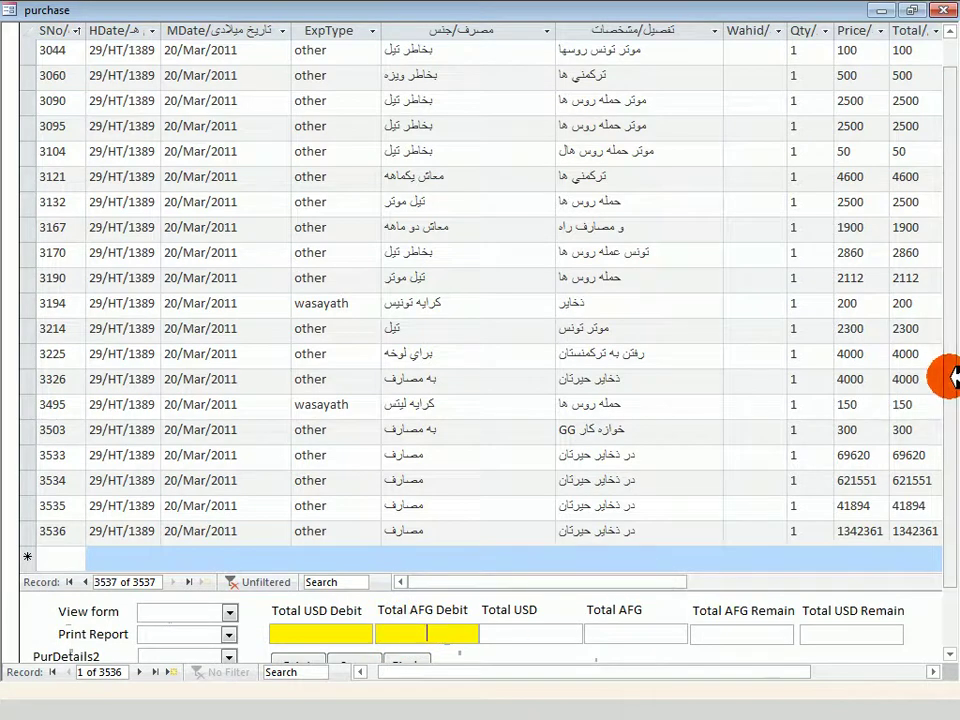
left_click_drag(950, 380, 951, 437)
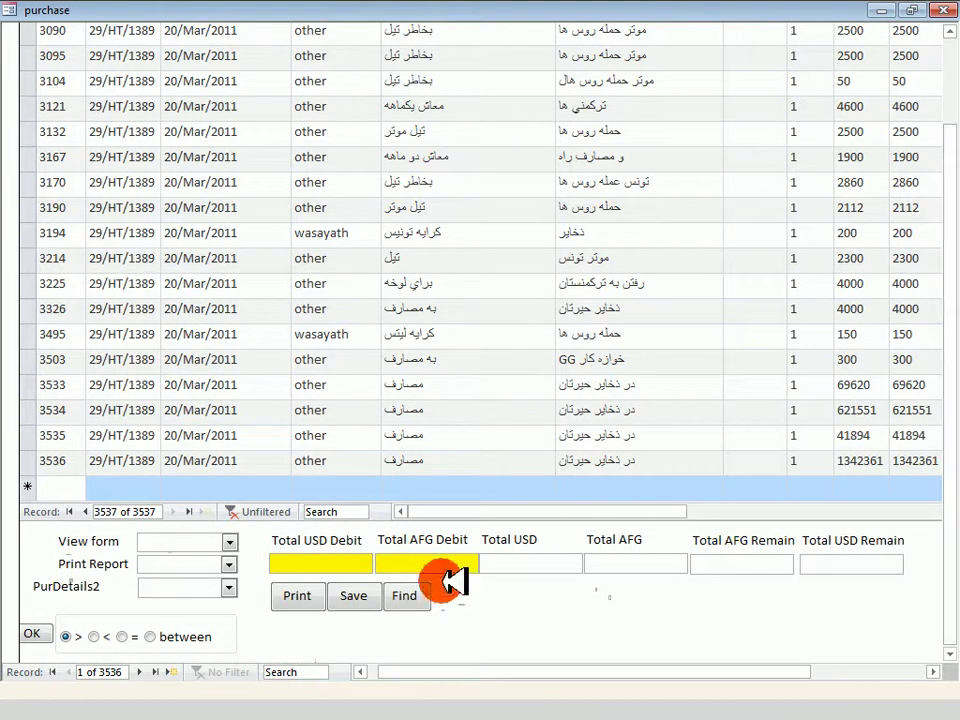
left_click(360, 595)
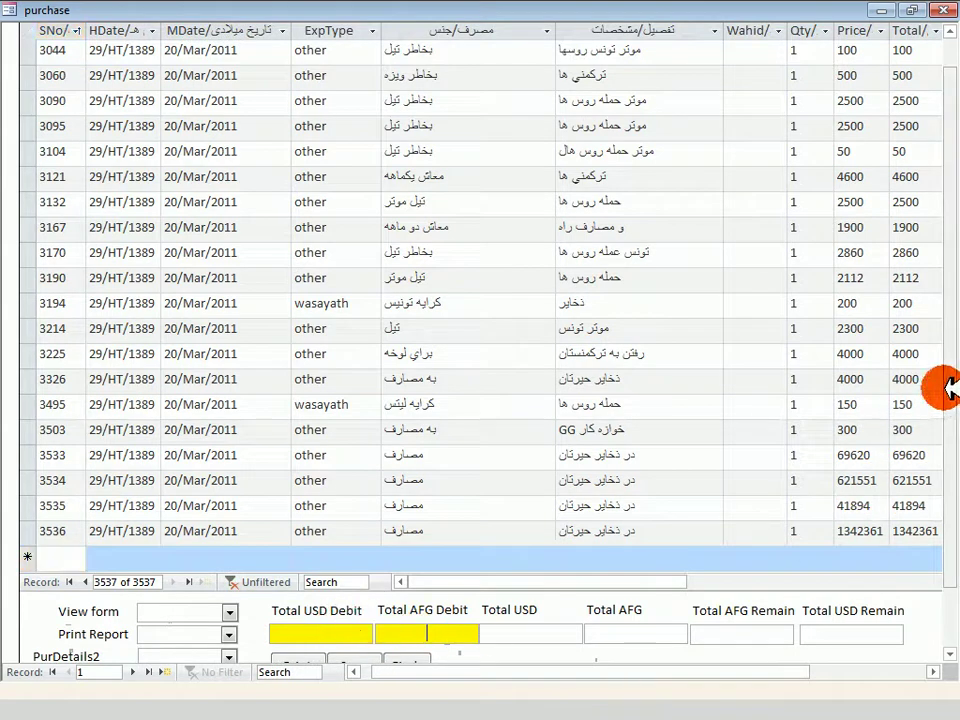
left_click_drag(949, 386, 950, 490)
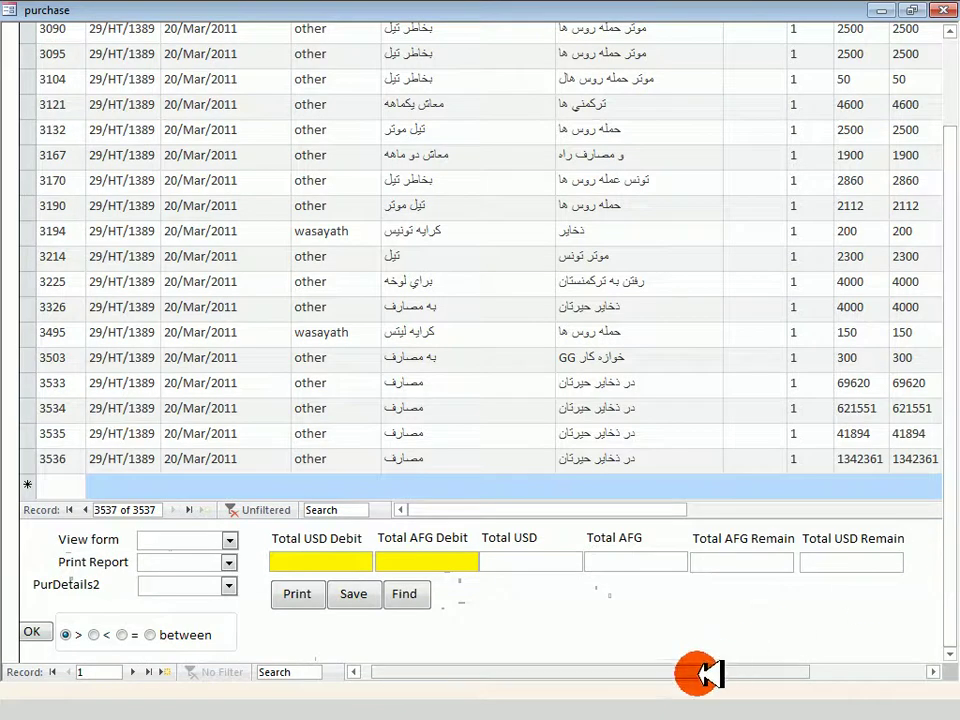
left_click_drag(690, 670, 643, 673)
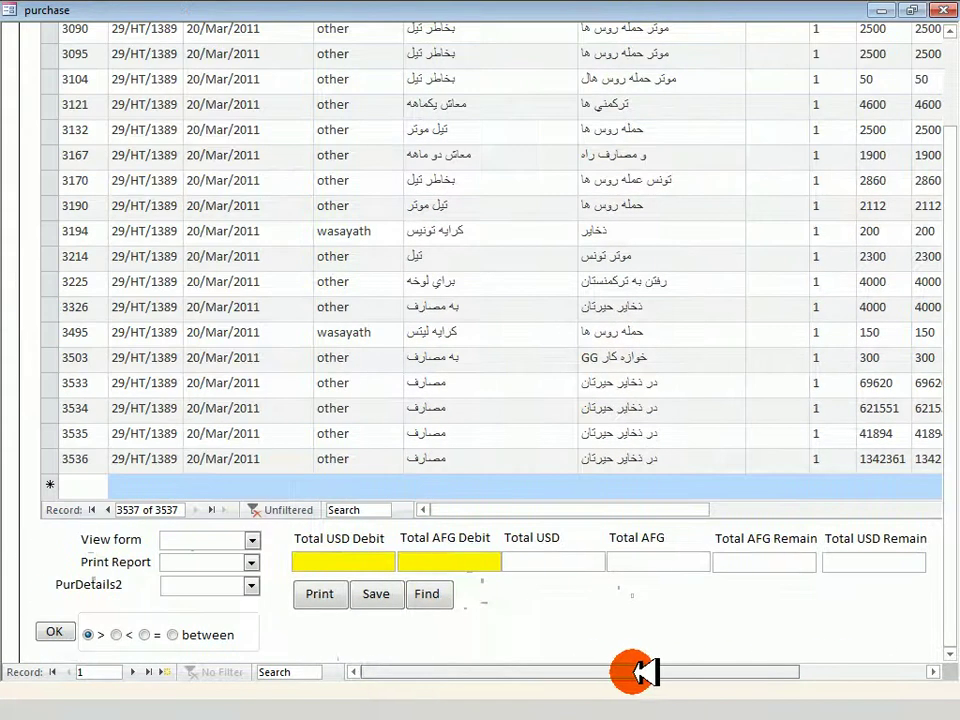
left_click(376, 592)
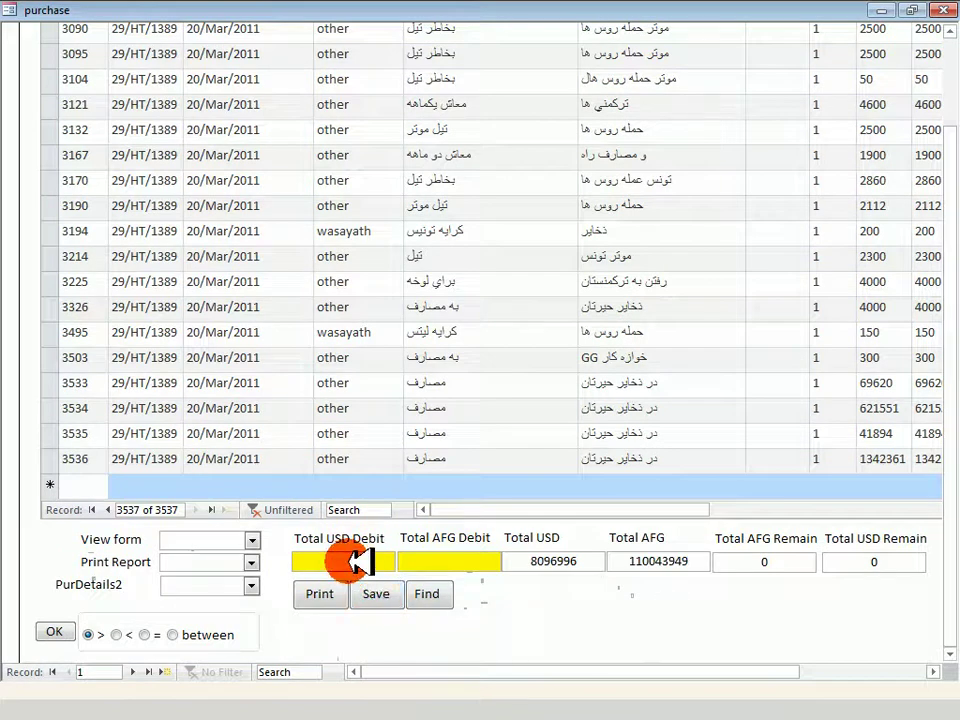
Select the Total USD Debit and Total AFG Remain amounts, then open the Currency Change records
left_click(358, 563)
left_click_drag(624, 671, 682, 673)
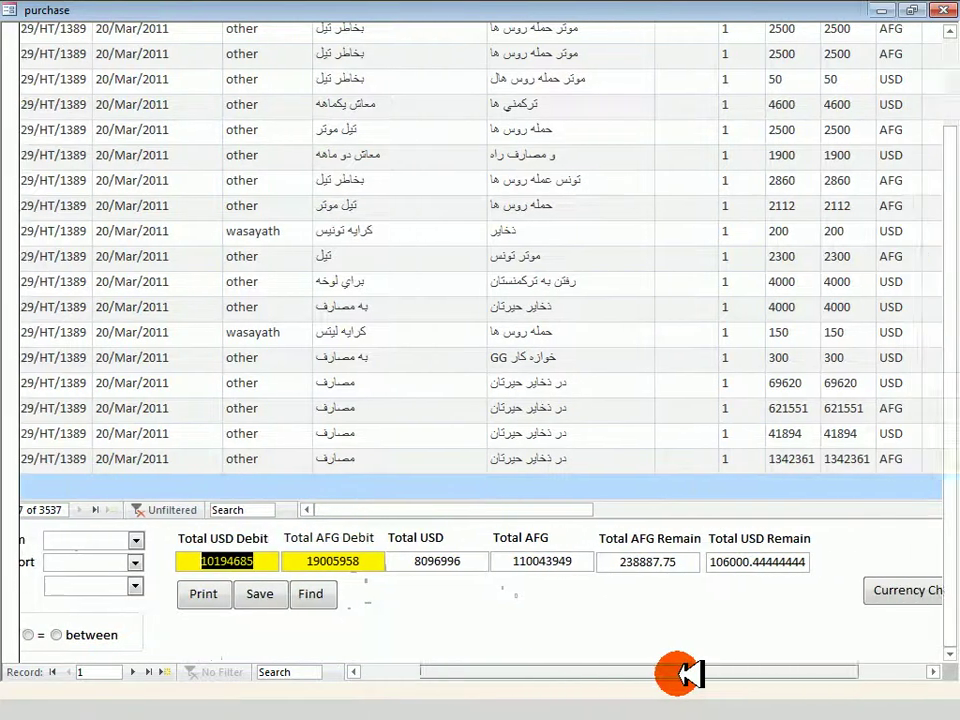
left_click(622, 562)
left_click_drag(622, 562, 708, 561)
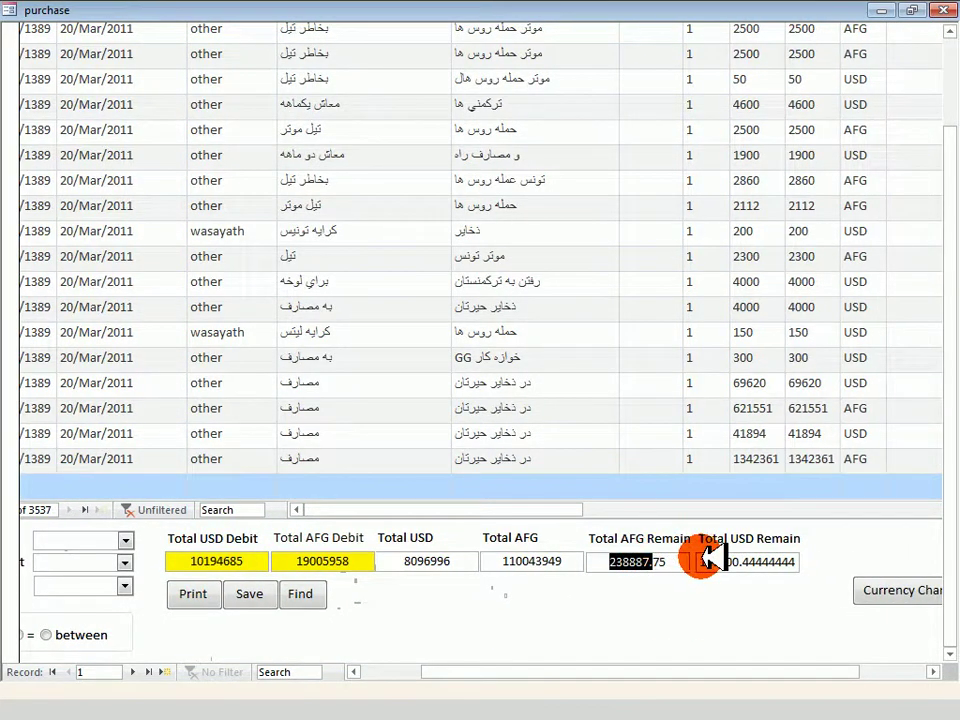
left_click(884, 595)
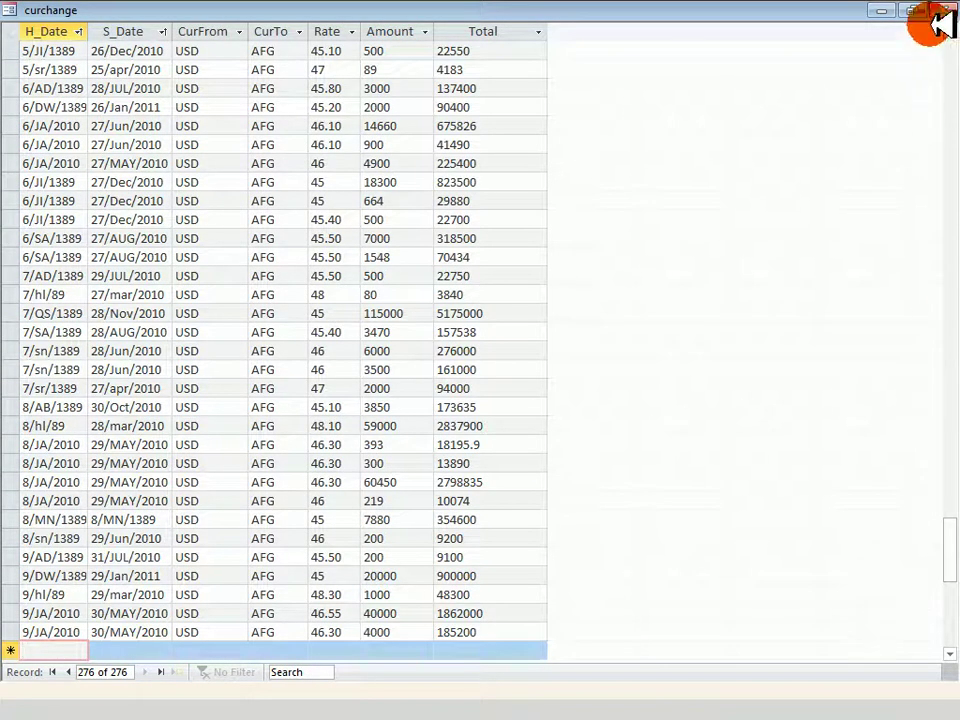
Close the curchange records, purchase datasheet and Purchase form, returning to the main menu
left_click(943, 10)
left_click(943, 10)
left_click(943, 10)
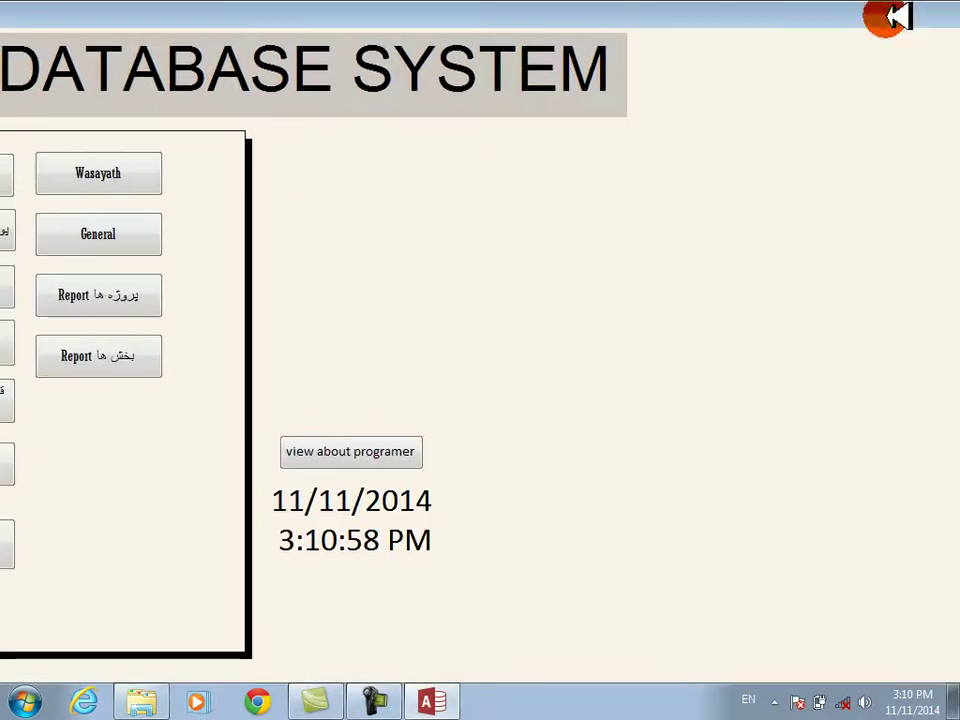
left_click(364, 453)
left_click(363, 454)
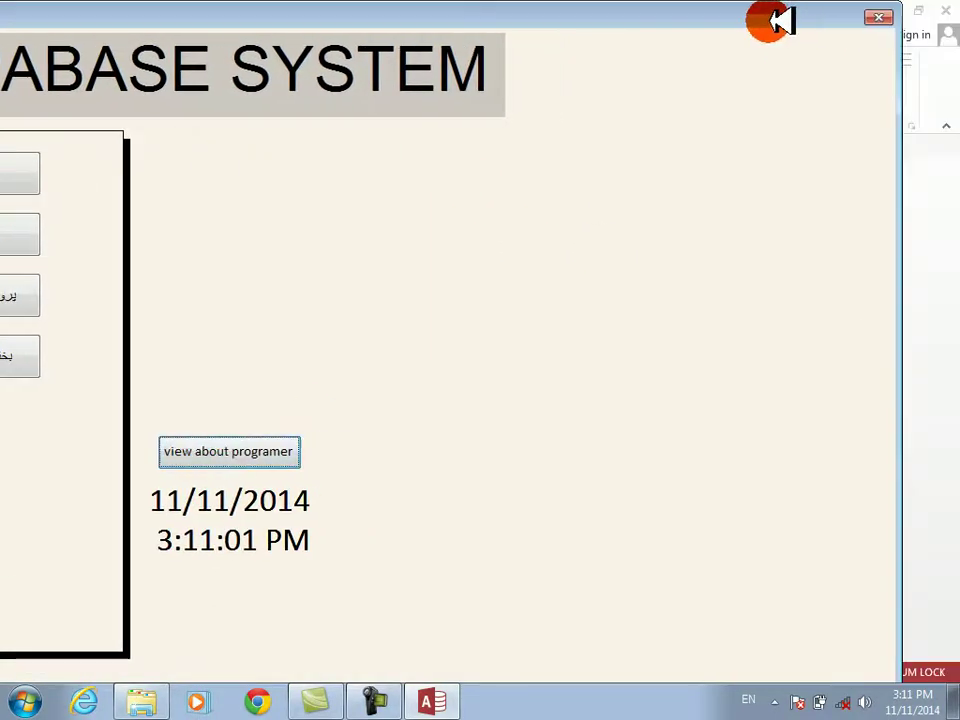
Close the database form, quit Access, and close the Database for year 89 folder
left_click(866, 24)
left_click(944, 11)
left_click(943, 9)
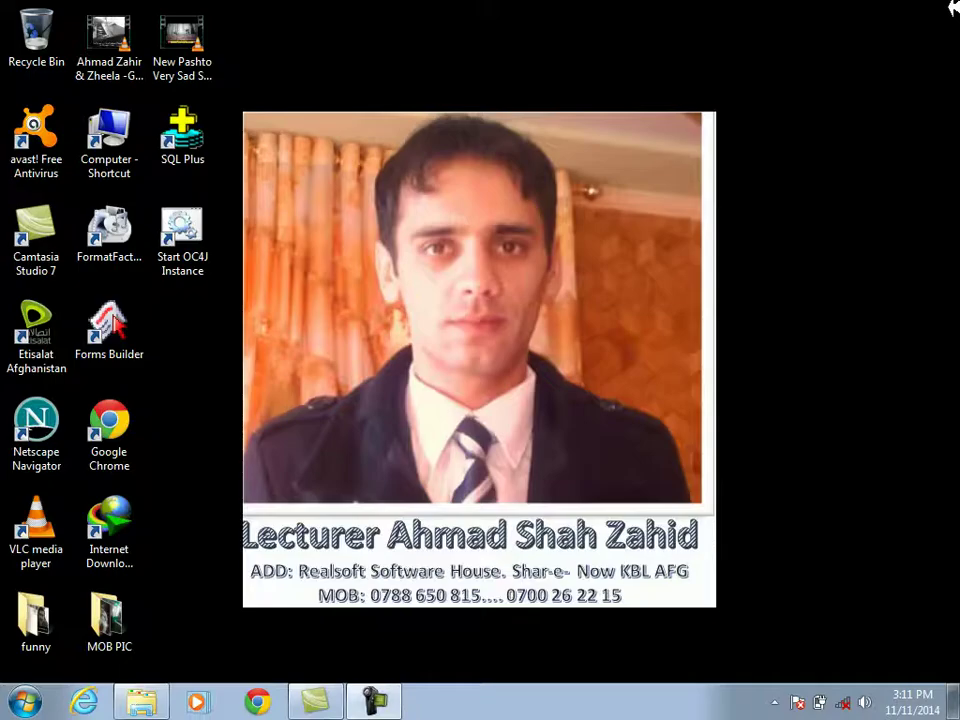
Launch Access via msaccess, create blank database Database11, and close its default Table1
left_click(22, 703)
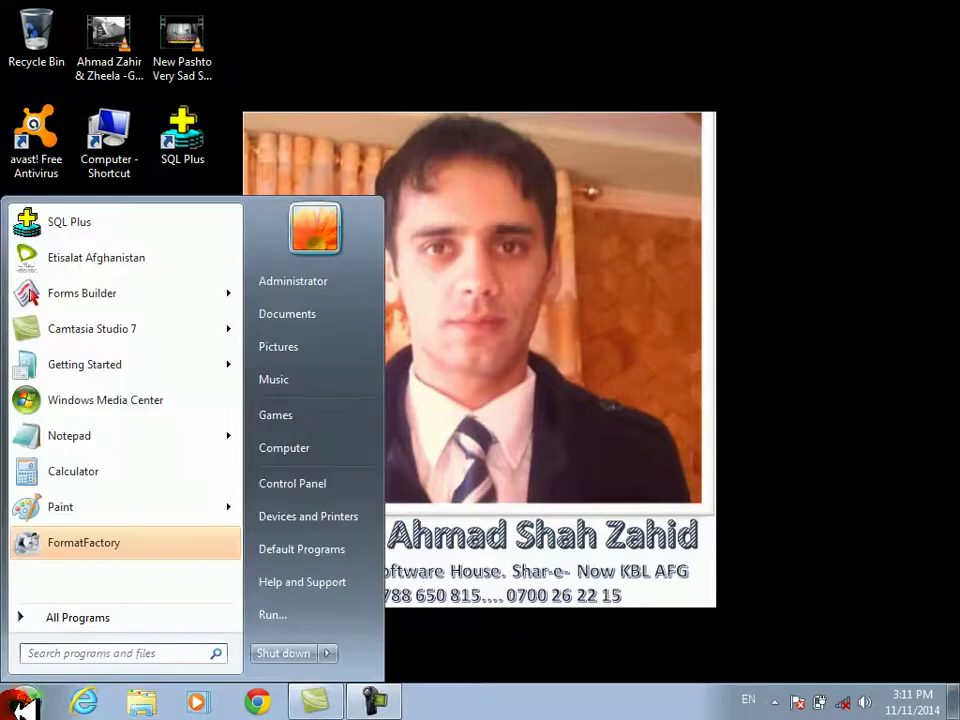
type("msaccess")
key("Return")
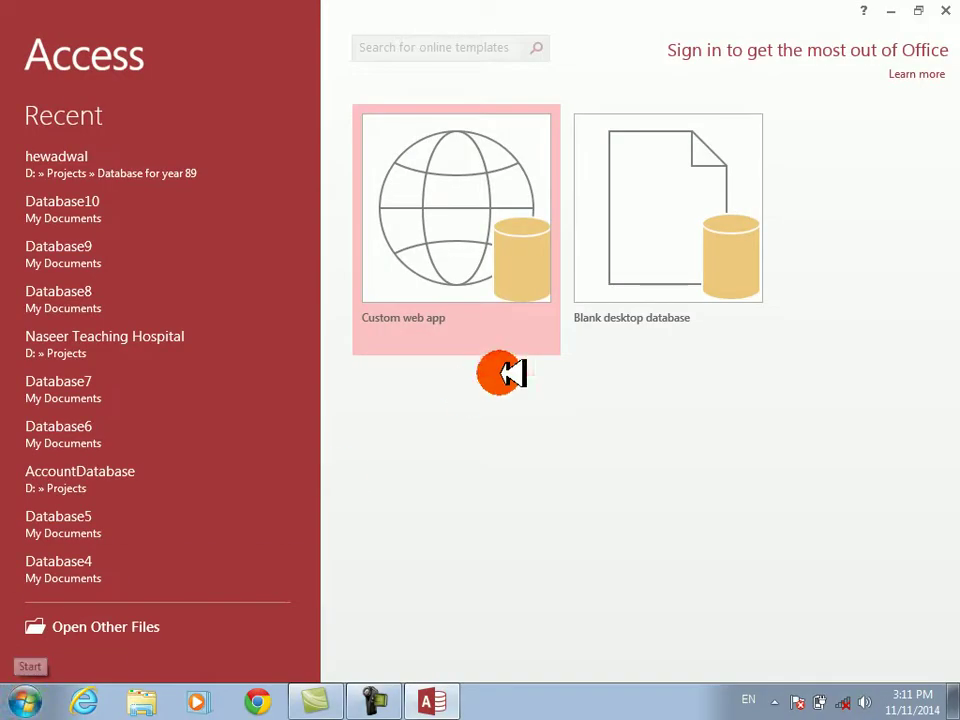
left_click(707, 206)
key("Return")
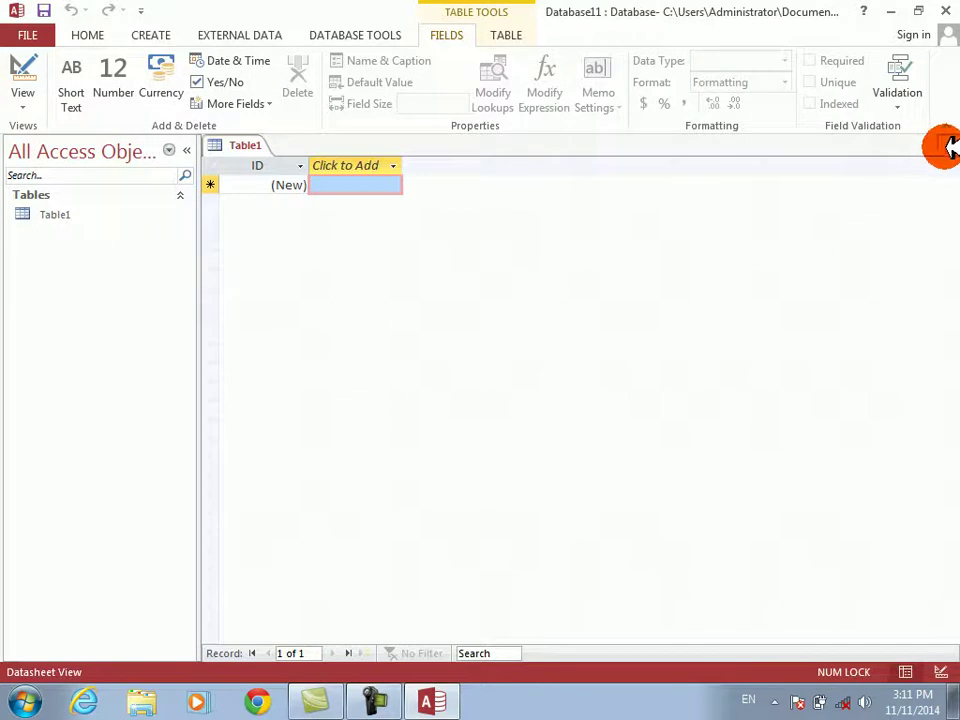
left_click(948, 145)
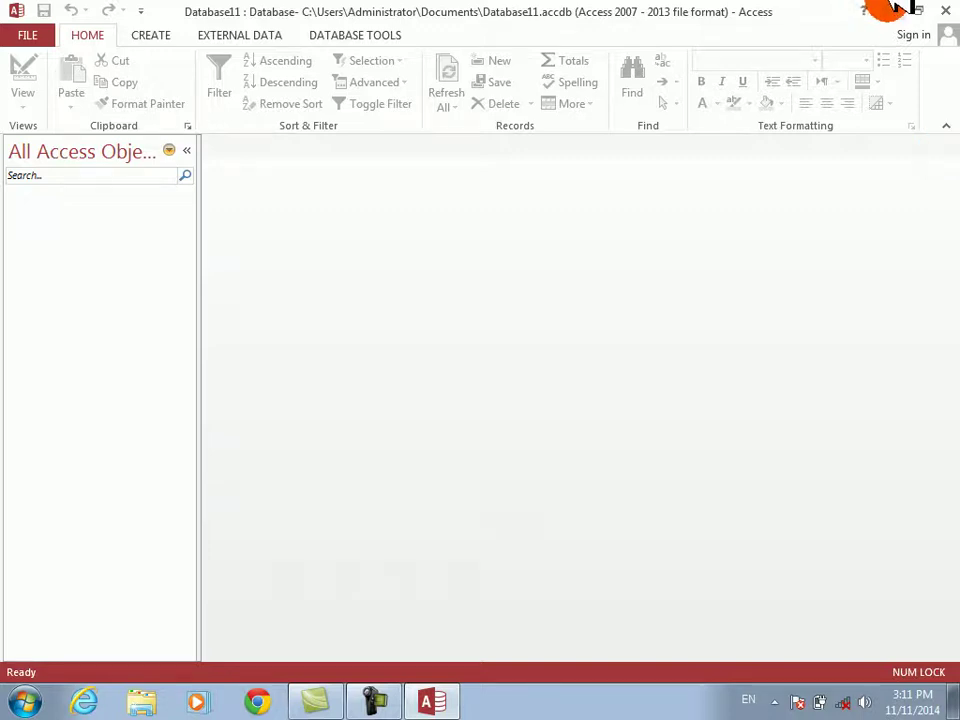
Define fields idate (Date/Time), itype, description, curtype (Short Text) and amount (Number) in Table Design
left_click(152, 33)
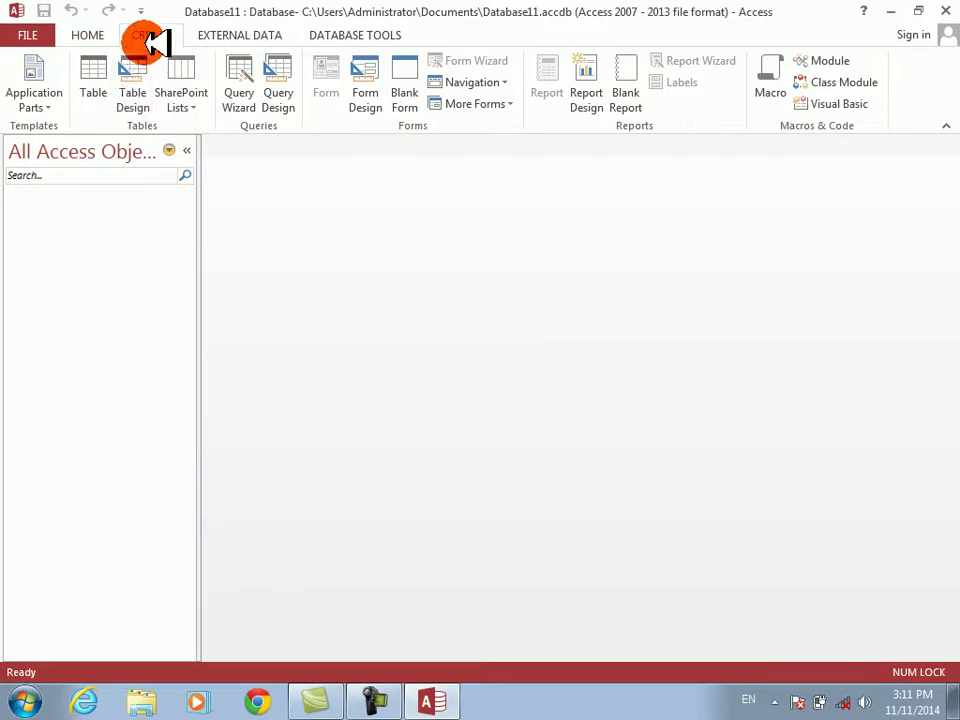
left_click(133, 80)
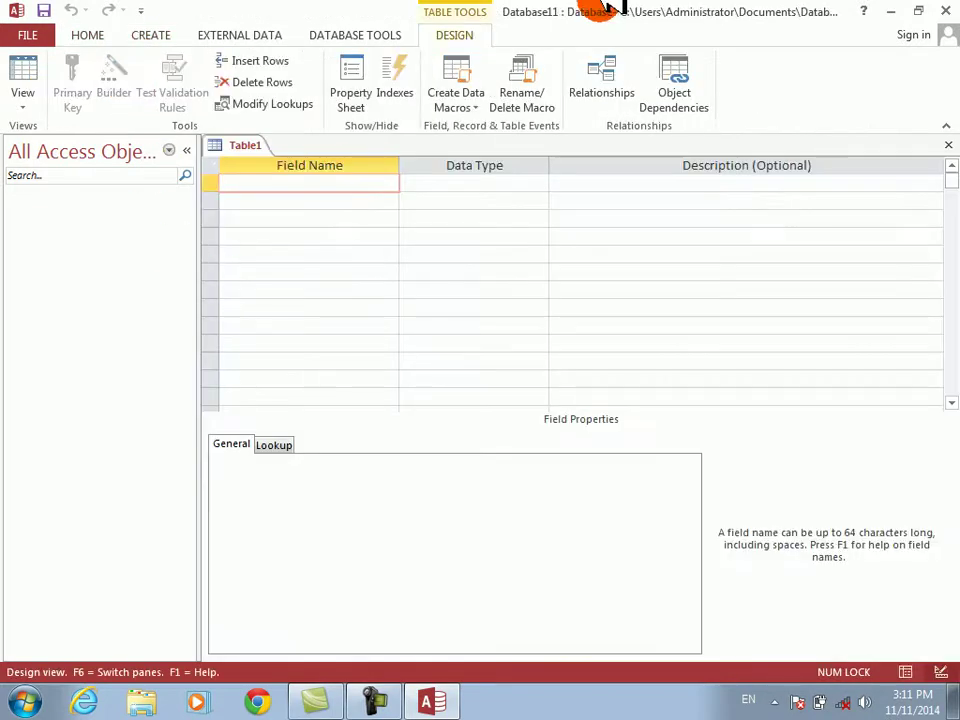
key("Tab")
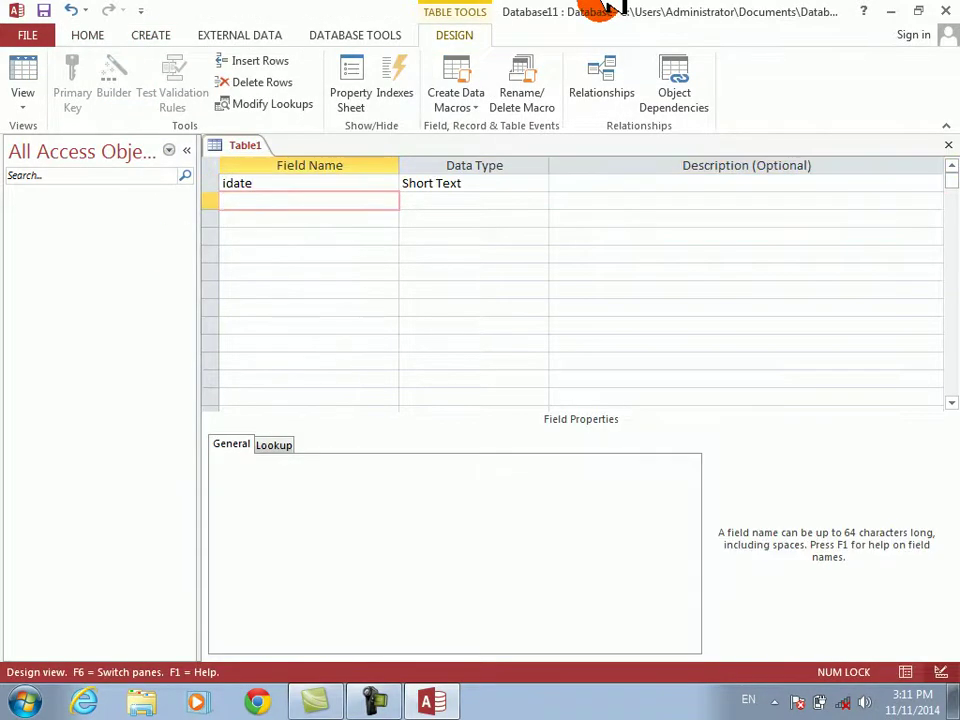
type("d")
key("Tab")
key("Tab")
type("itype")
key("Tab")
key("Tab")
key("Tab")
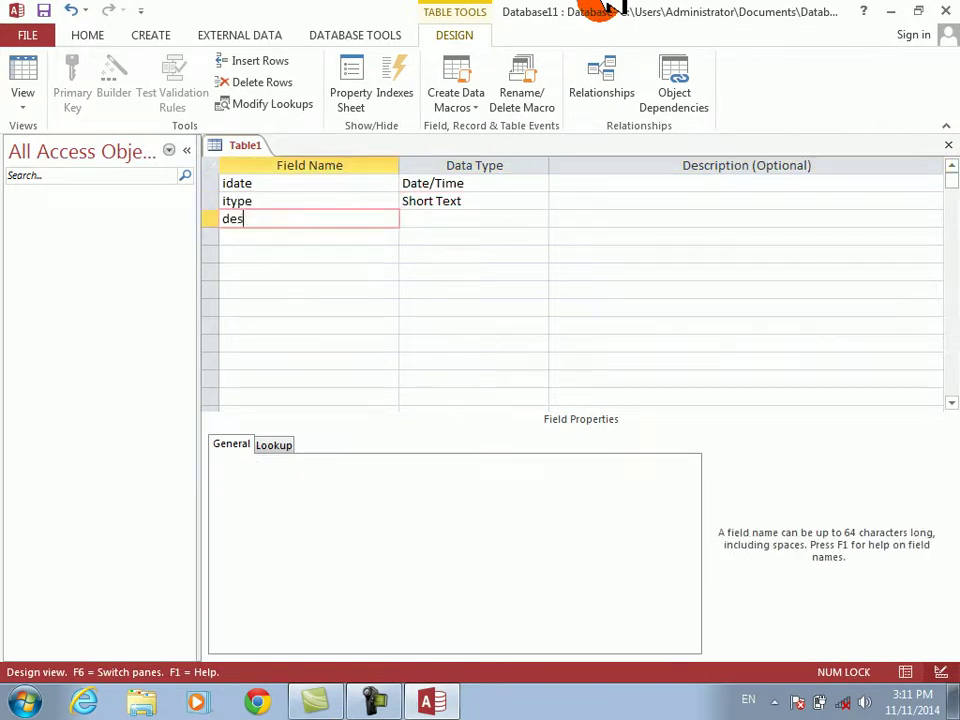
key("Tab")
key("Tab")
key("Tab")
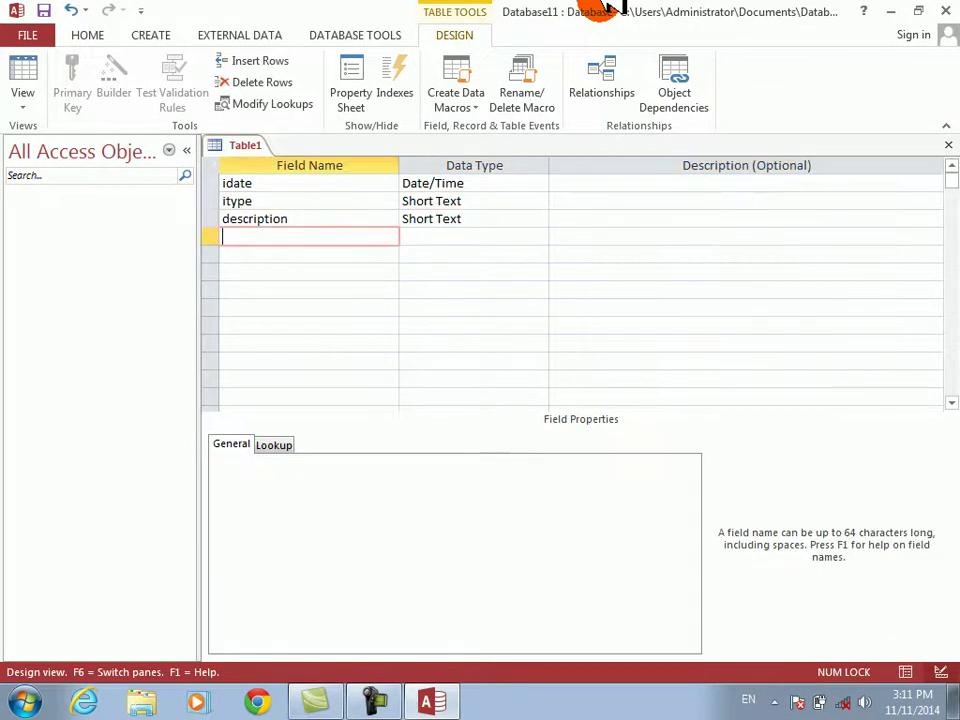
type("curtype")
key("Tab")
key("Tab")
key("Tab")
type("amount")
key("Tab")
type("n")
key("Tab")
key("Tab")
Save the new table as expense without adding a primary key
key("ctrl+s")
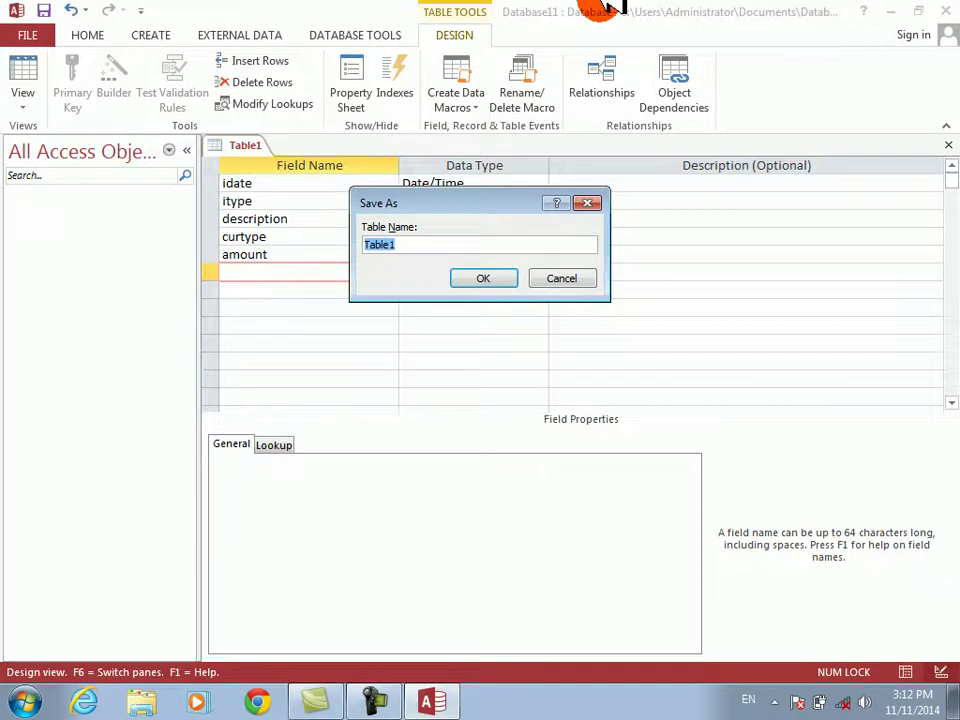
type("expense")
key("Return")
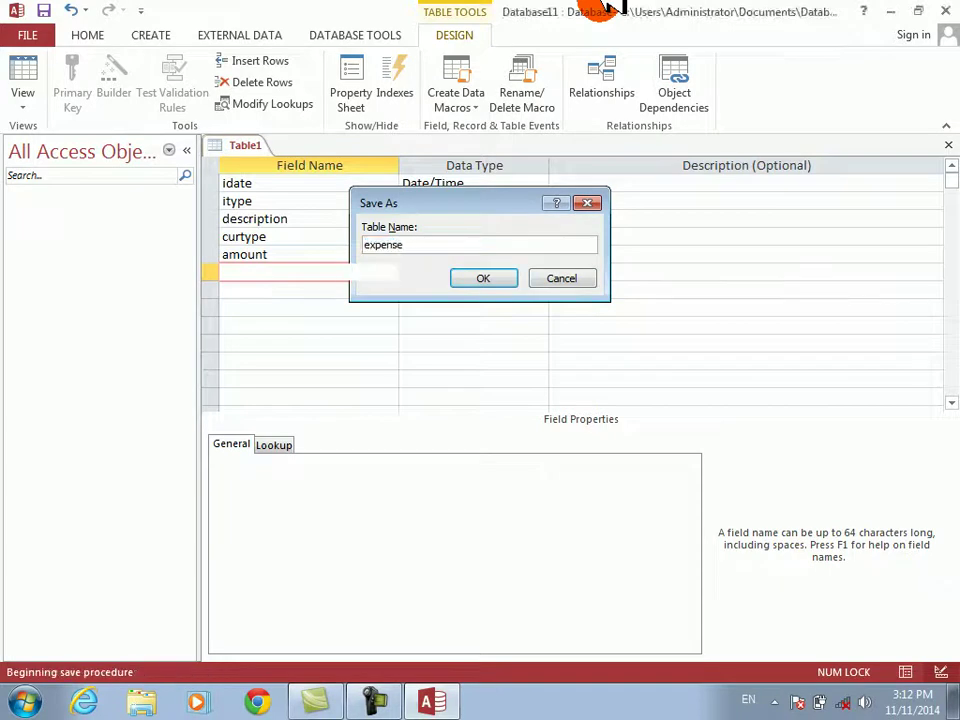
key("Tab")
key("Return")
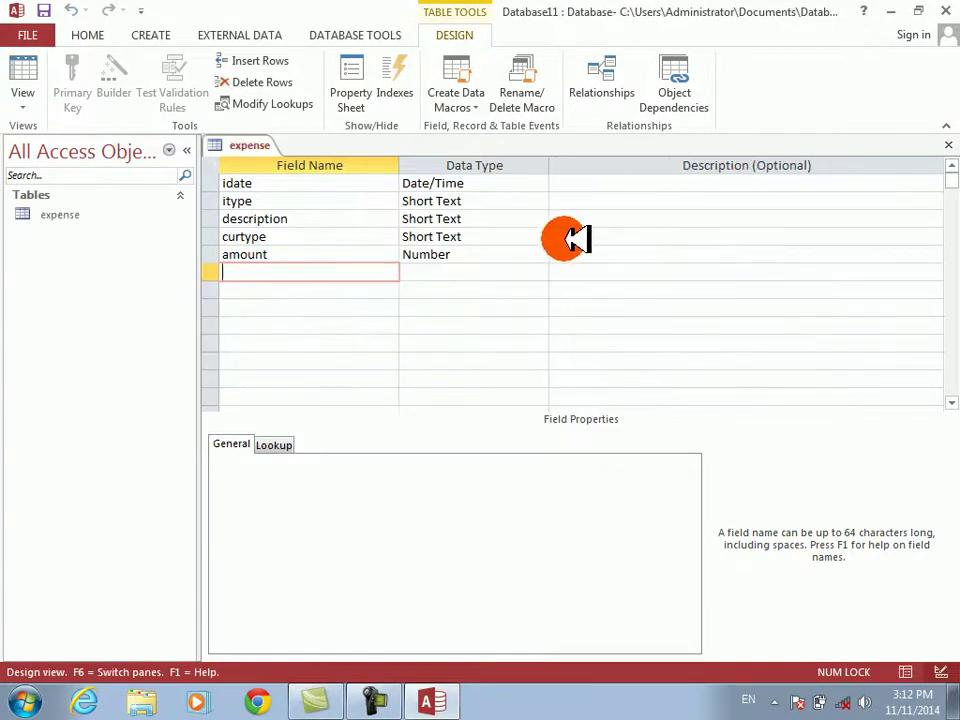
Start a curtype lookup list with USD, cancel it, and close the expense table design
left_click(539, 236)
left_click(476, 449)
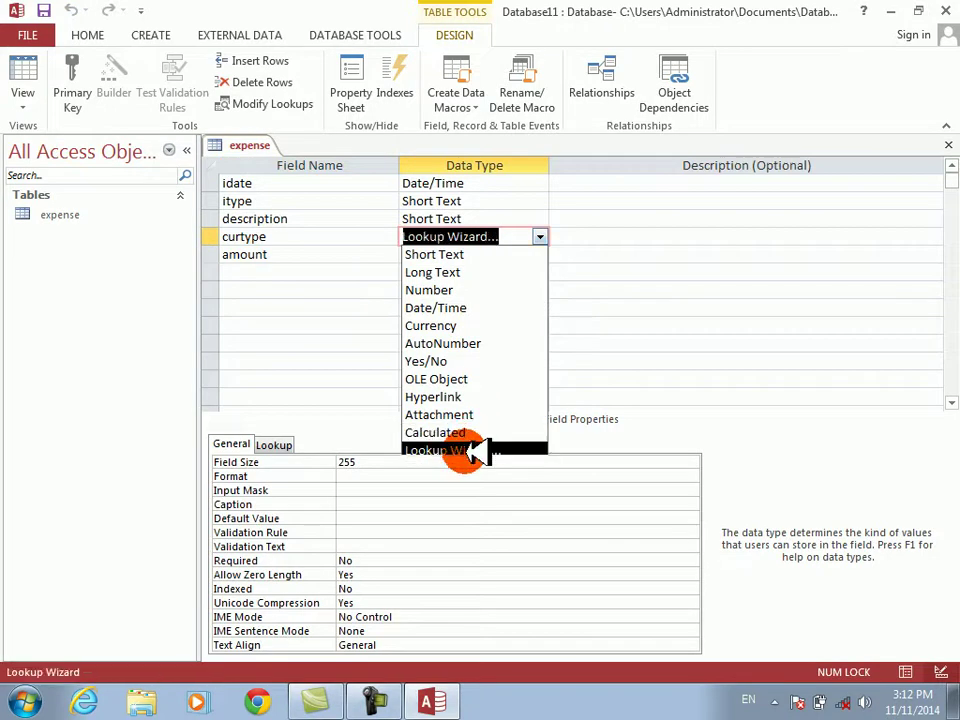
left_click(410, 258)
left_click(578, 415)
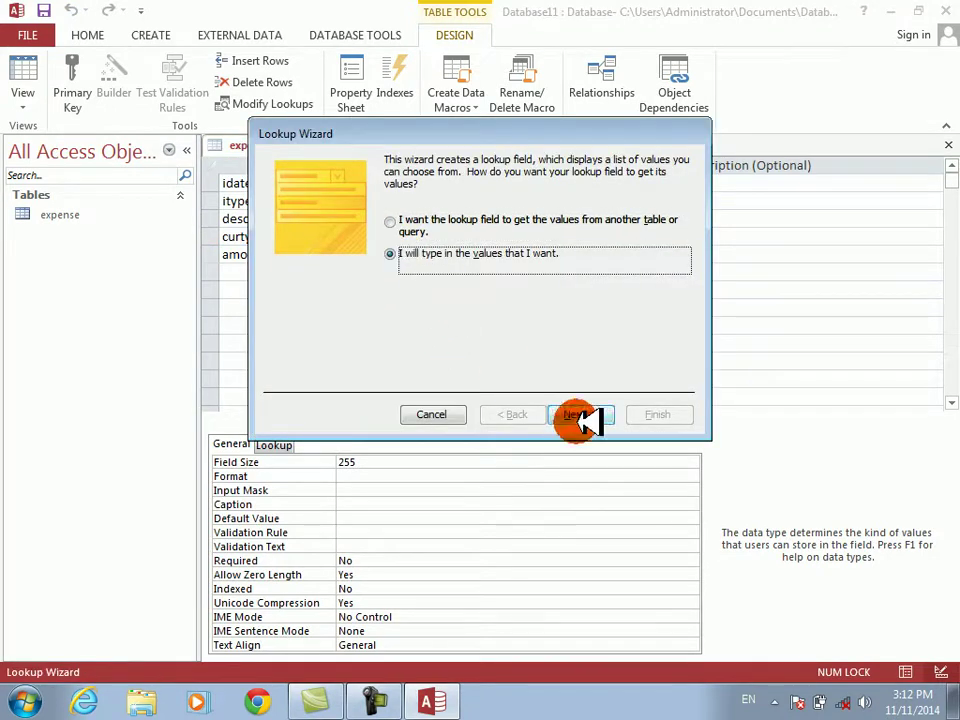
left_click(345, 268)
key("Caps_Lock")
type("USD")
key("Return")
type("A")
key("Escape")
key("Escape")
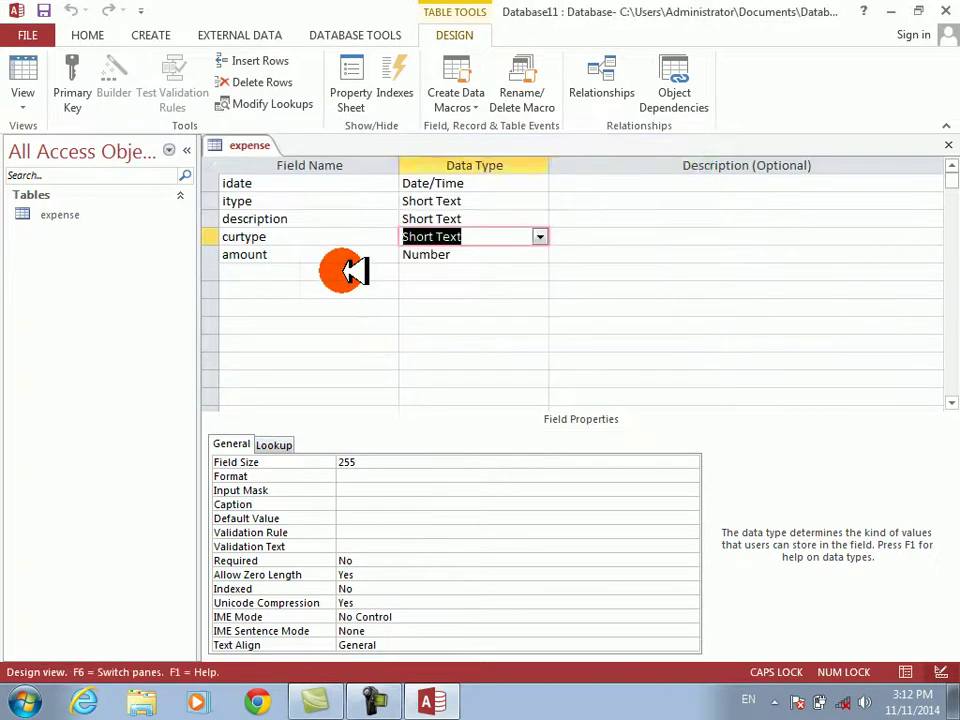
key("ctrl+w")
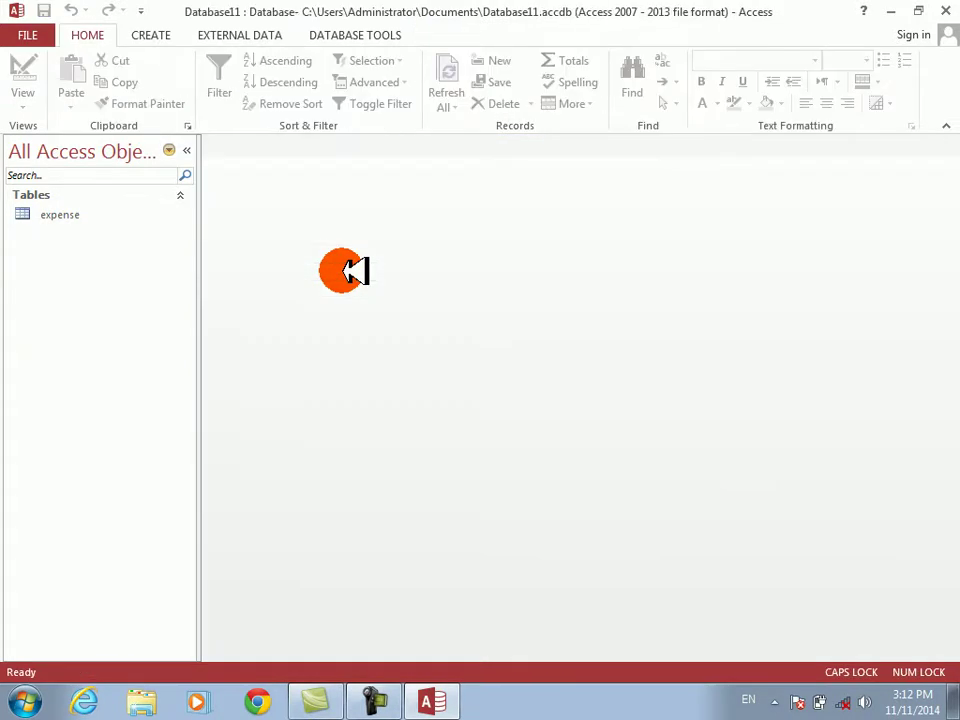
Create a multiple-items form from the expense table and switch it to Design view
left_click(150, 33)
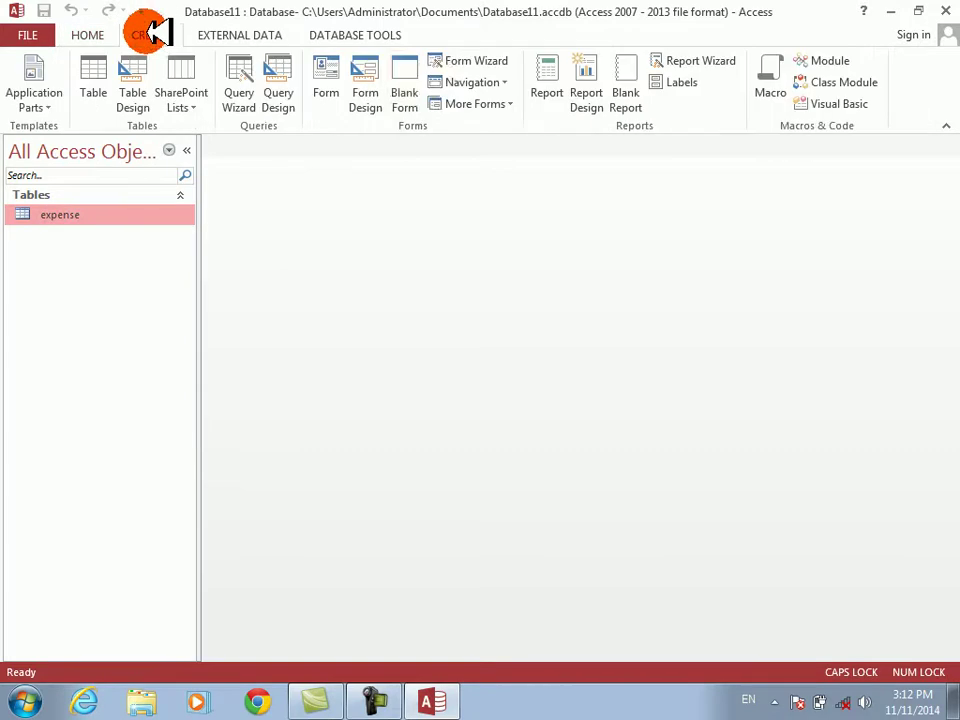
left_click(515, 100)
left_click(490, 133)
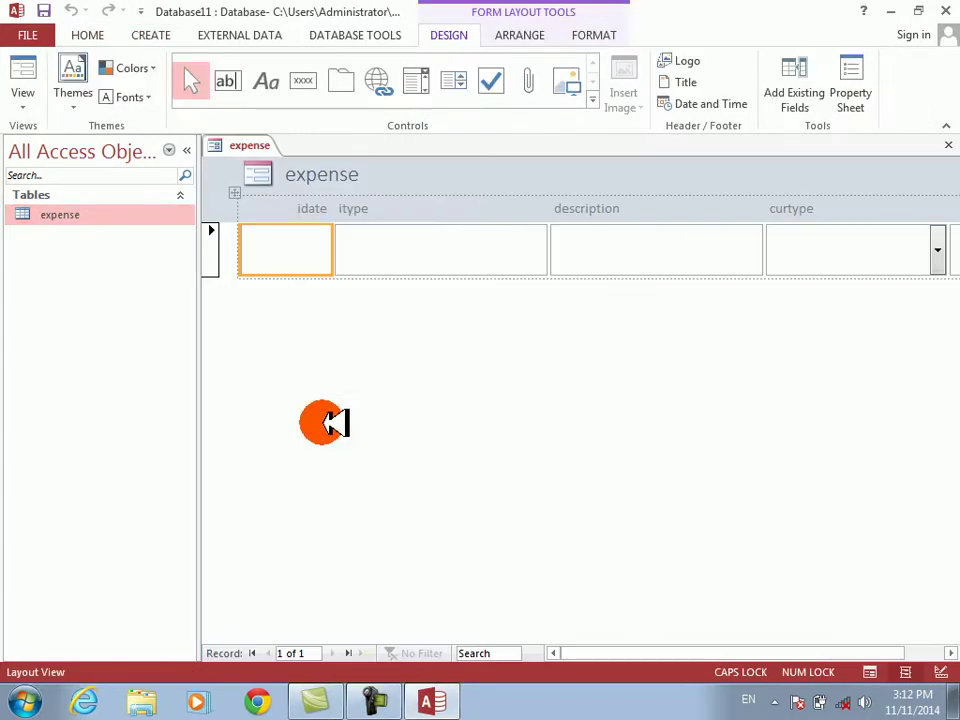
right_click(325, 423)
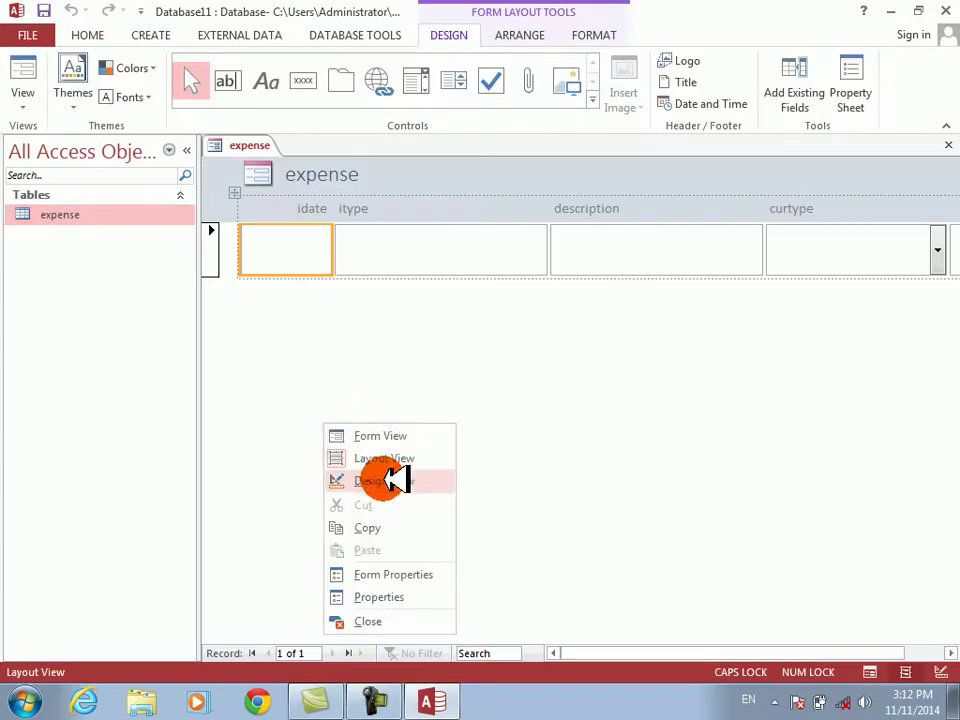
left_click(380, 480)
Narrow the Detail controls, shorten the Detail section, and save the form as expense
left_click(315, 293)
double_click(315, 293)
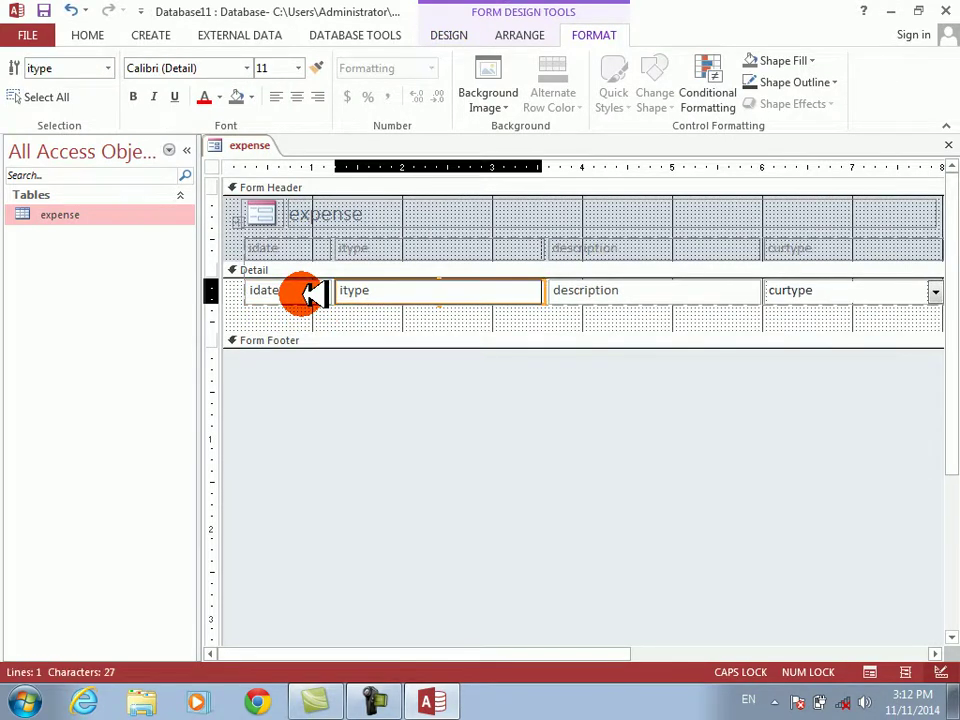
key("ctrl+z")
key("ctrl+z")
key("shift+Left")
key("shift+Left")
key("shift+Left")
key("shift+Left")
key("shift+Left")
key("shift+Left")
key("shift+Left")
key("shift+Left")
key("shift+Left")
key("shift+Left")
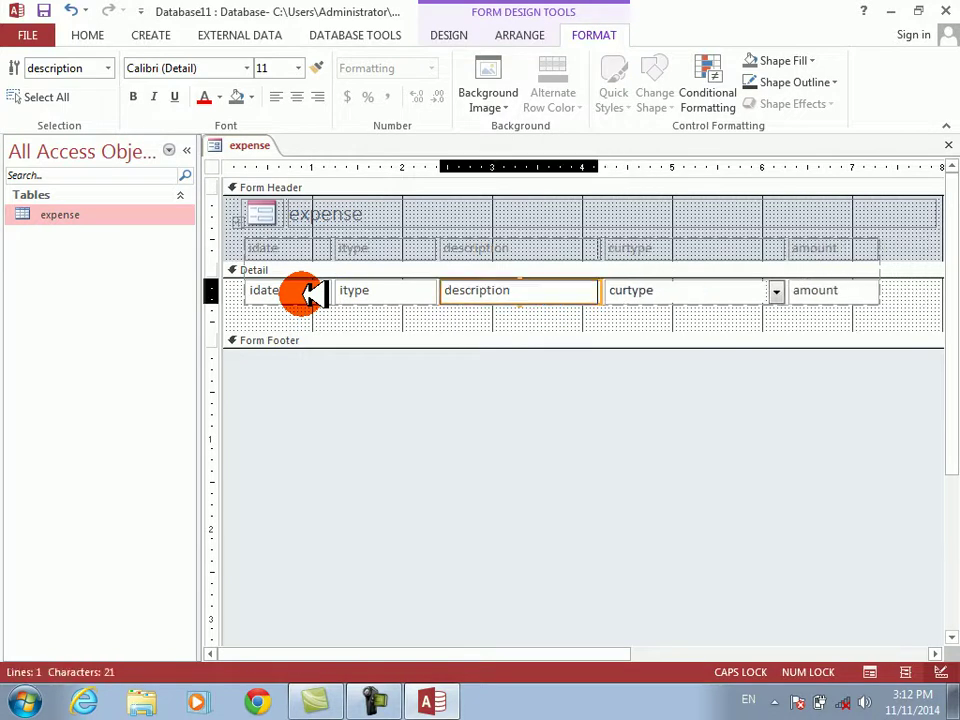
key("Tab")
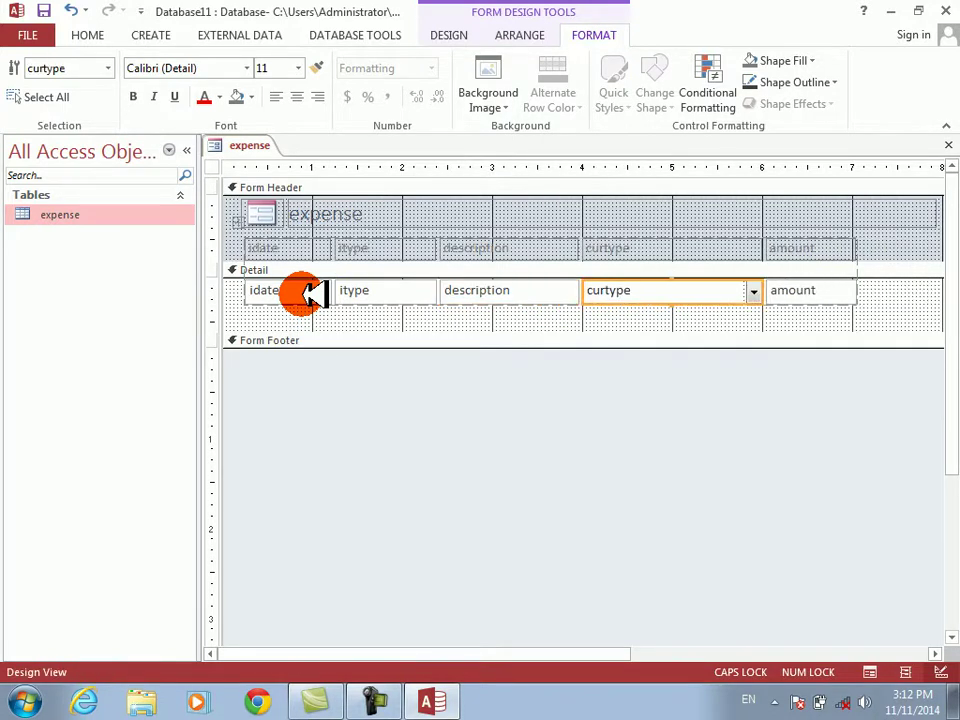
key("shift+Left")
key("shift+Left")
key("shift+Left")
key("shift+Left")
key("shift+Left")
key("shift+Left")
key("shift+Left")
key("shift+Left")
key("shift+Left")
key("shift+Left")
key("shift+Left")
key("shift+Left")
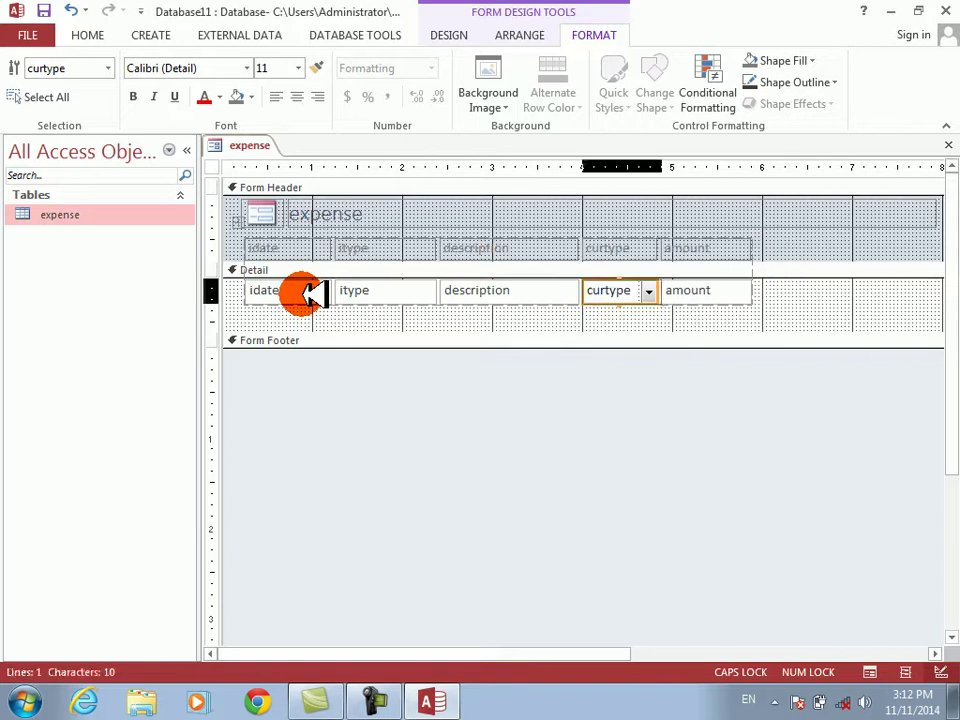
left_click_drag(330, 332, 330, 292)
key("ctrl+s")
key("Return")
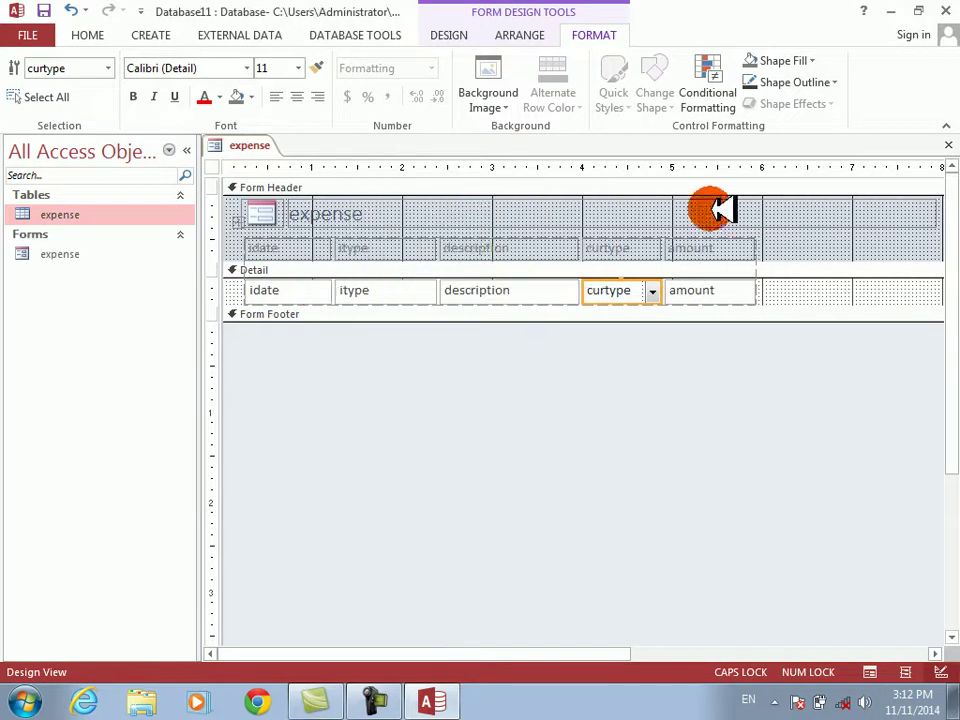
Narrow the header title and drag the form's right edge to just past amount
left_click(810, 212)
key("shift+Left")
key("shift+Left")
key("shift+Left")
key("shift+Left")
key("shift+Left")
key("shift+Left")
key("shift+Left")
key("shift+Left")
key("shift+Left")
key("shift+Left")
key("shift+Left")
key("shift+Left")
key("shift+Left")
key("shift+Left")
key("shift+Left")
key("shift+Left")
key("shift+Left")
key("shift+Left")
key("shift+Left")
key("shift+Left")
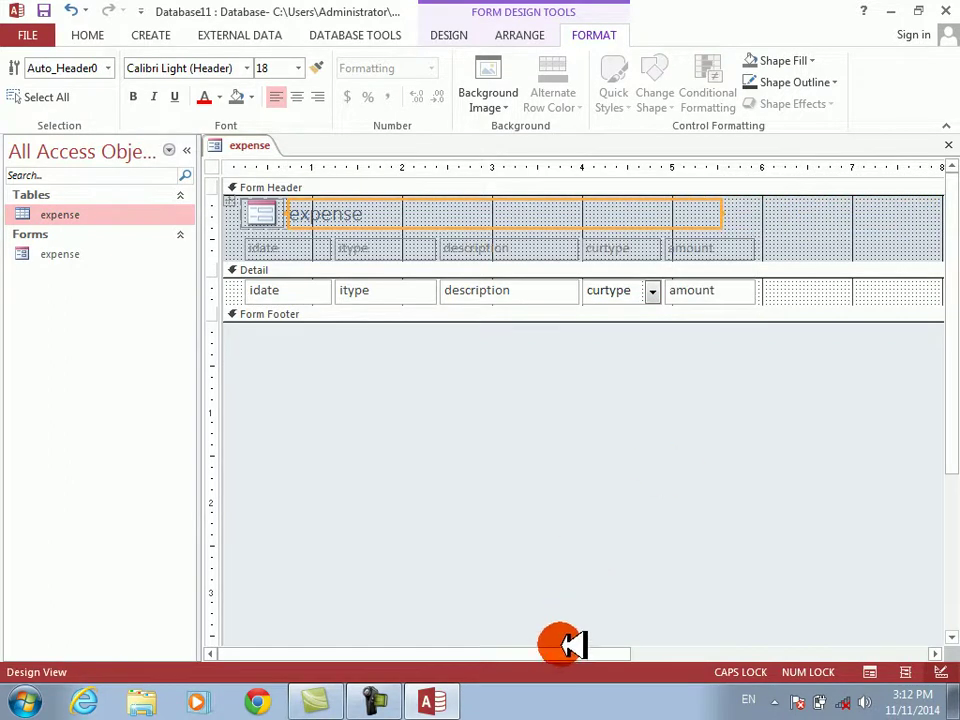
left_click_drag(561, 653, 670, 655)
left_click_drag(930, 292, 642, 278)
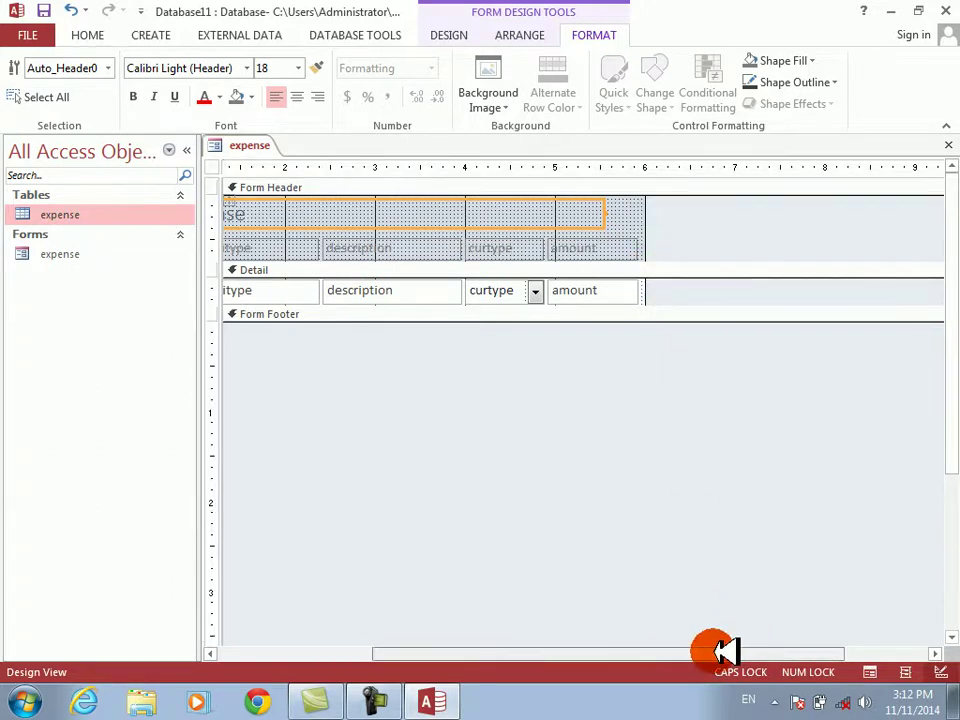
left_click_drag(713, 651, 551, 651)
Open the expense form's Property Sheet and review its Data and Other properties
right_click(490, 515)
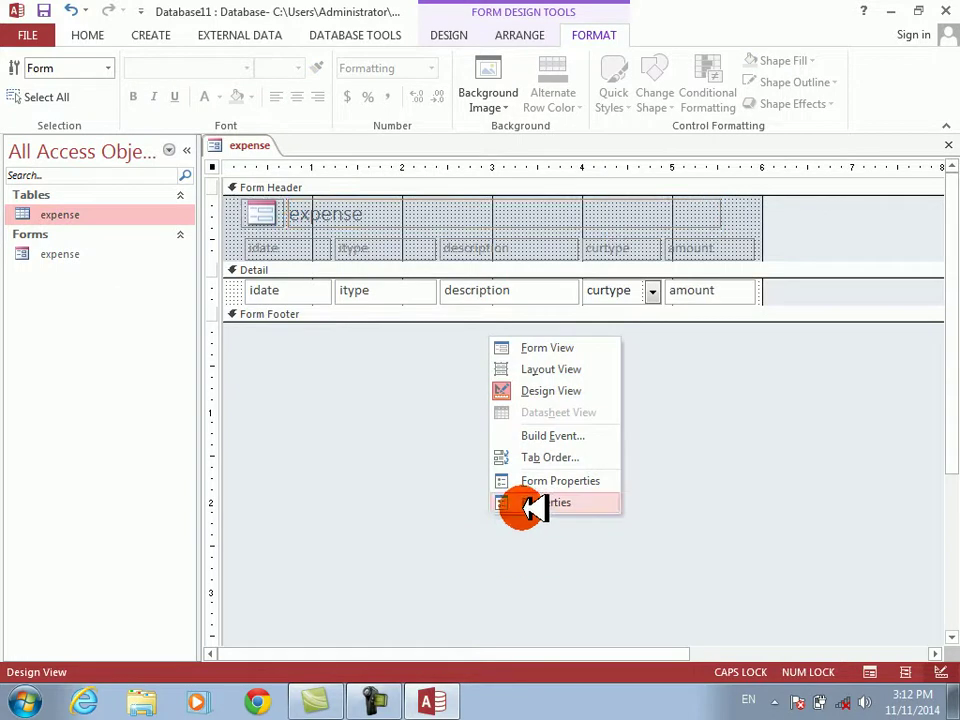
left_click(525, 507)
left_click(686, 227)
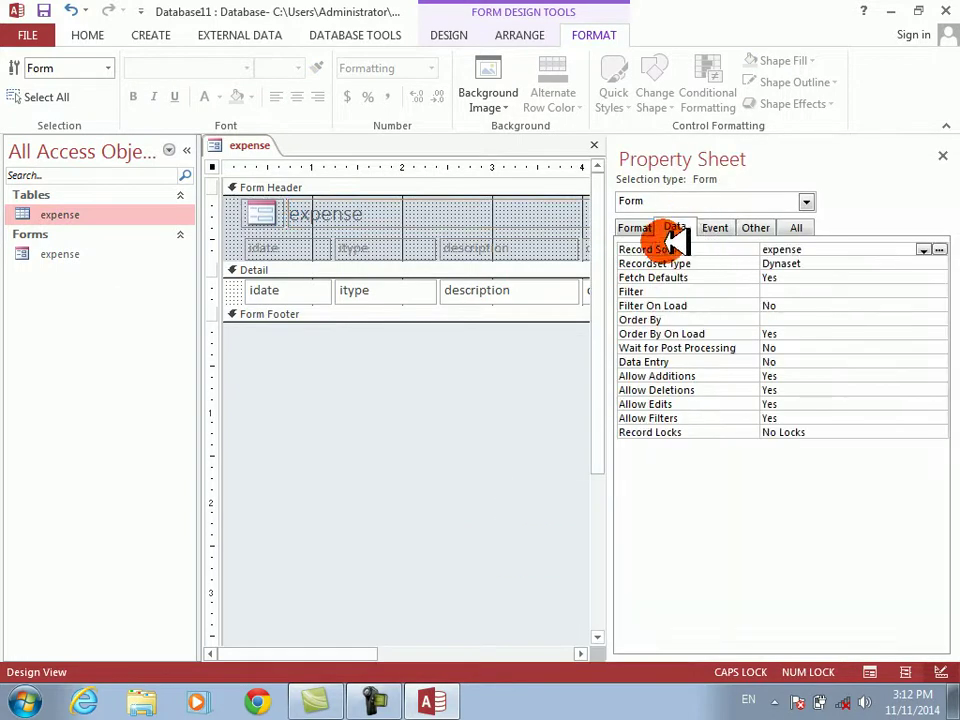
left_click(648, 291)
key("Up")
key("Up")
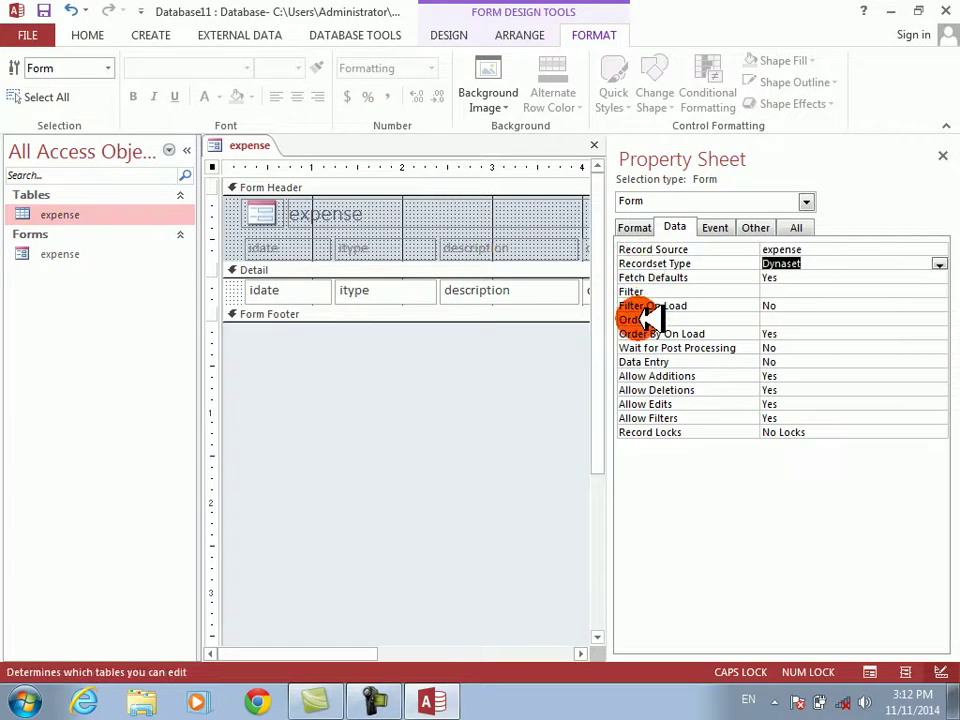
key("Down")
key("Down")
key("Down")
key("Down")
left_click(750, 228)
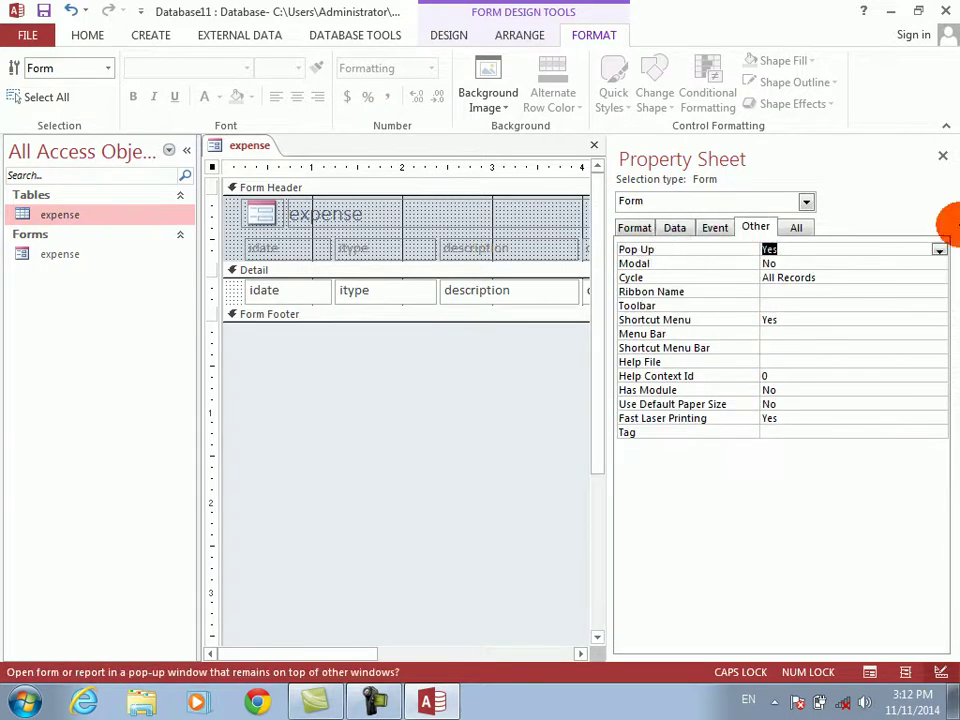
left_click(638, 227)
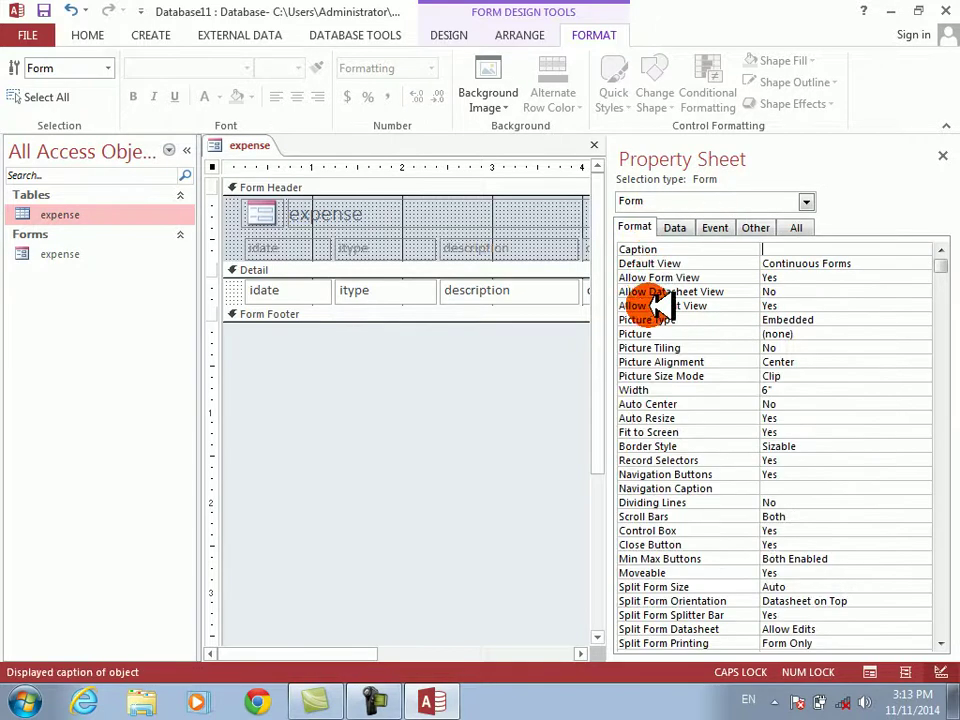
Set Auto Center Yes, Fit to Screen No, Border Style Thin, Navigation Buttons No, Scroll Bars Neither
left_click(662, 403)
left_click(664, 431)
double_click(662, 431)
double_click(668, 446)
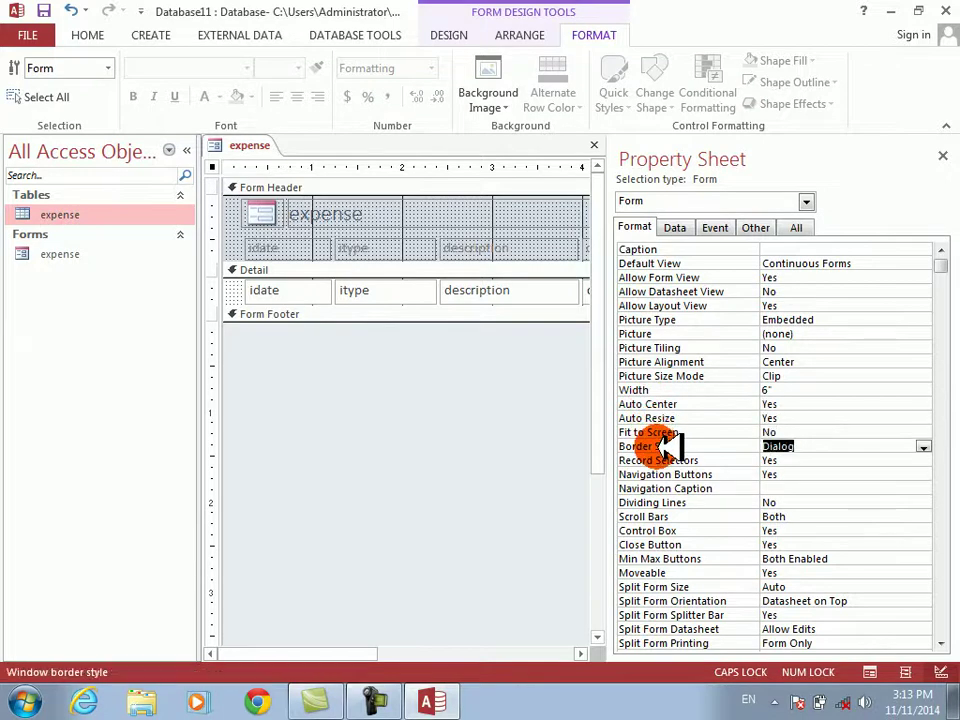
double_click(664, 474)
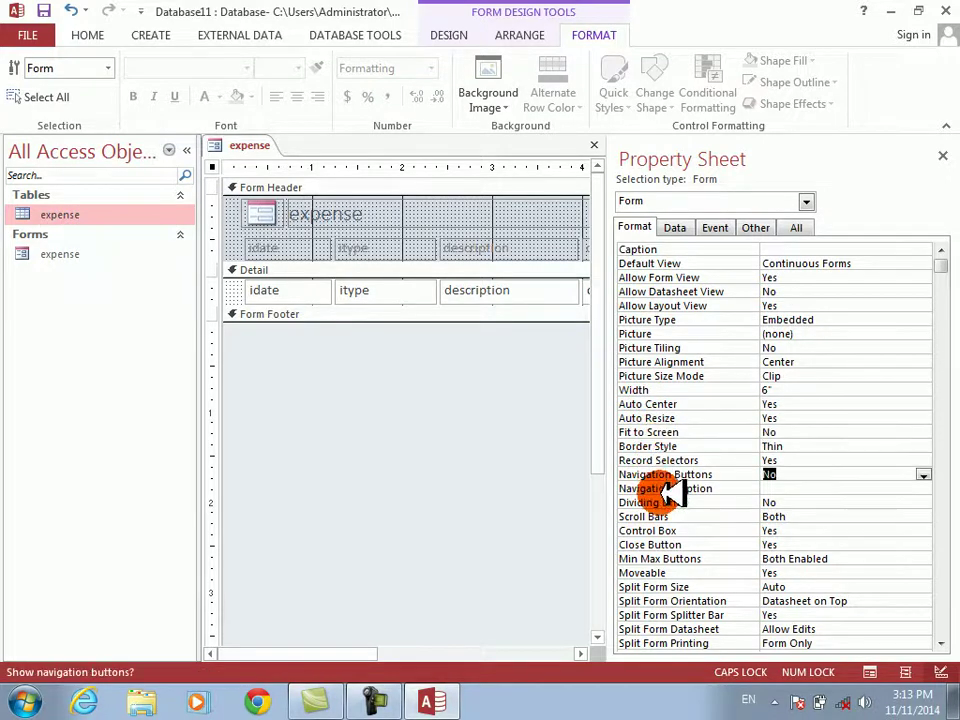
double_click(668, 516)
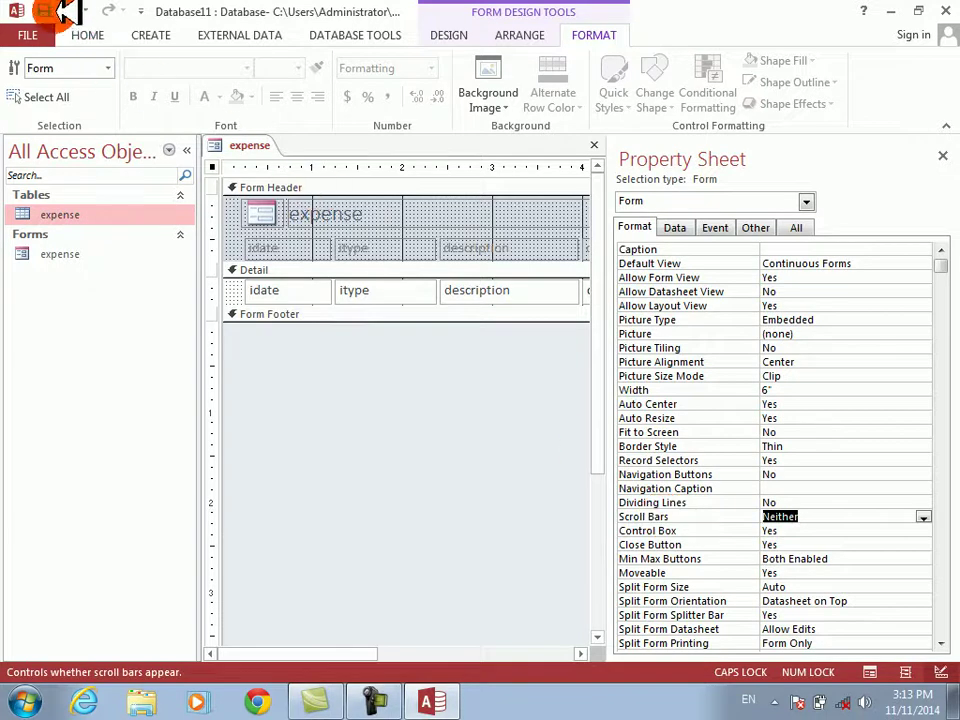
left_click(432, 34)
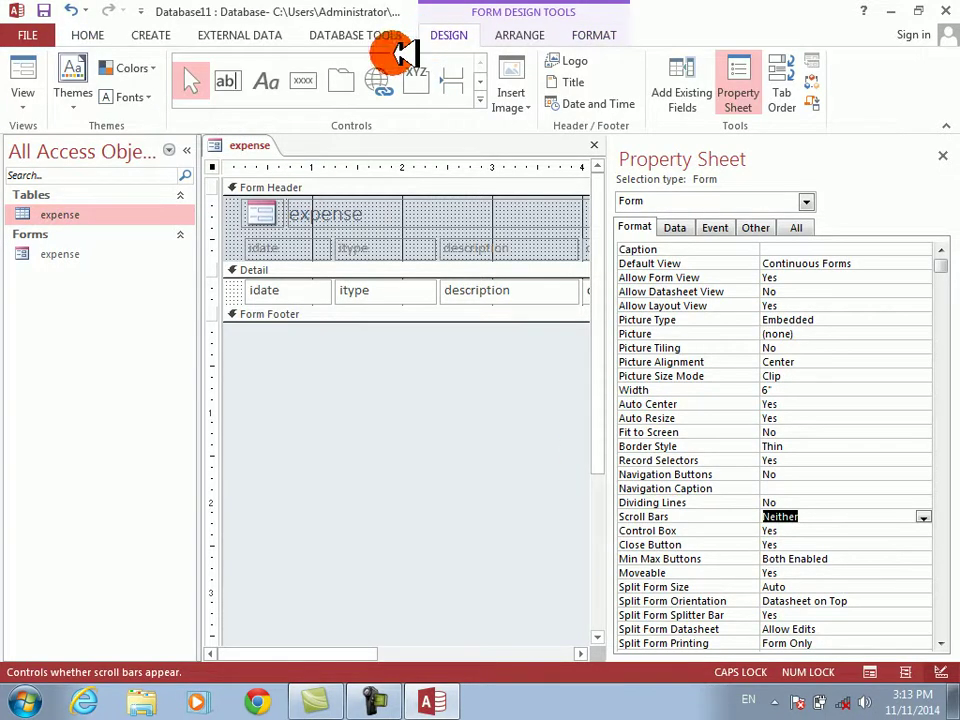
Switch to Form View and enter the first expense record: office couches, 1200 USD
left_click(22, 66)
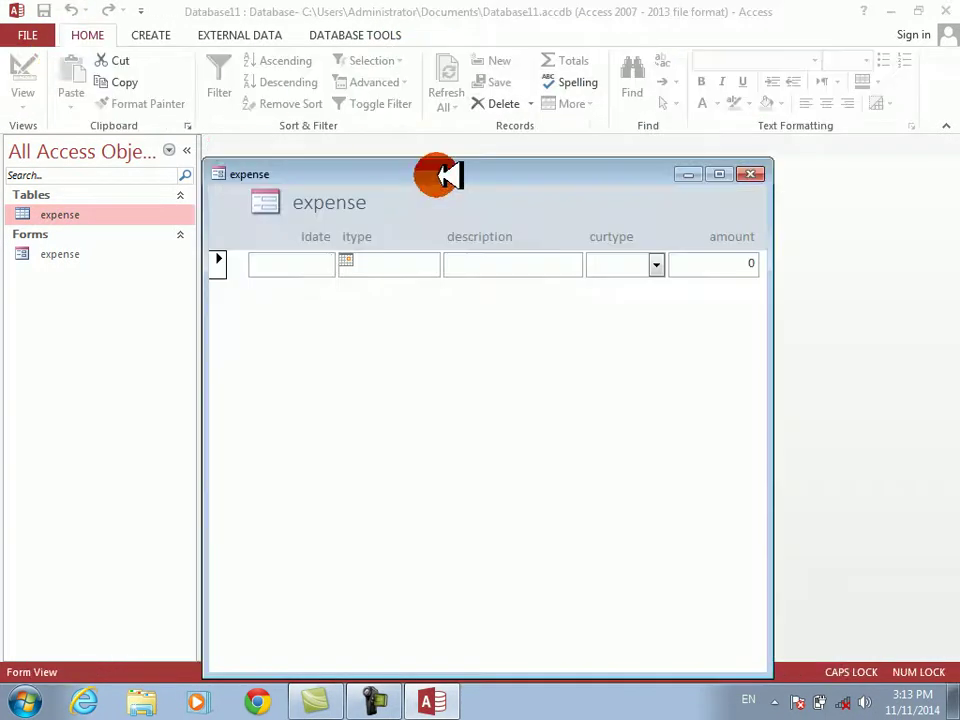
left_click_drag(447, 174, 447, 127)
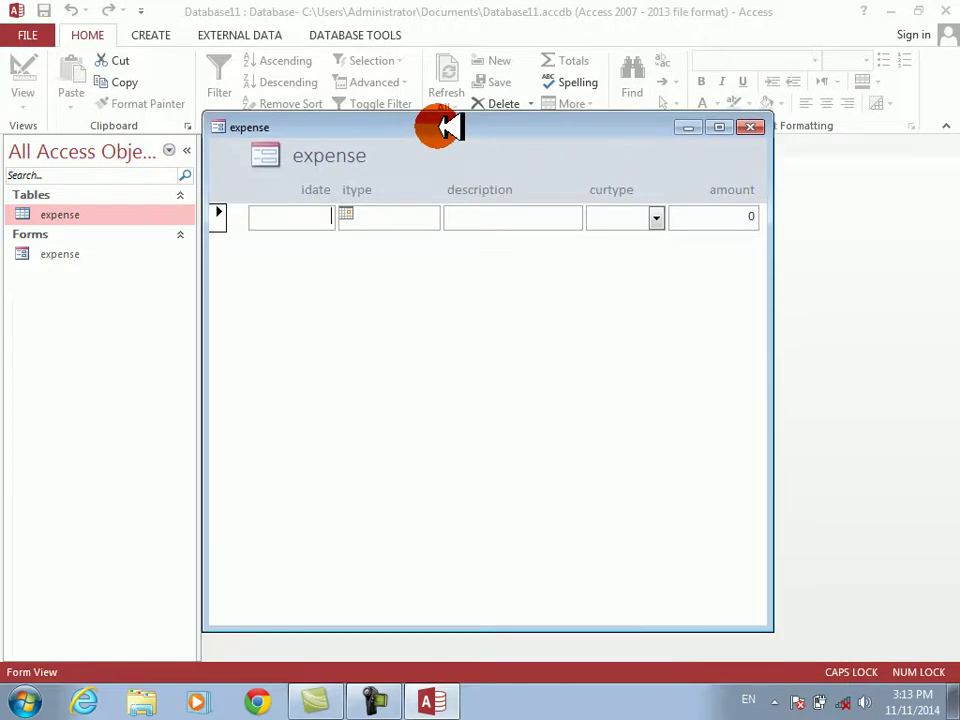
type("1/1/2015")
key("Tab")
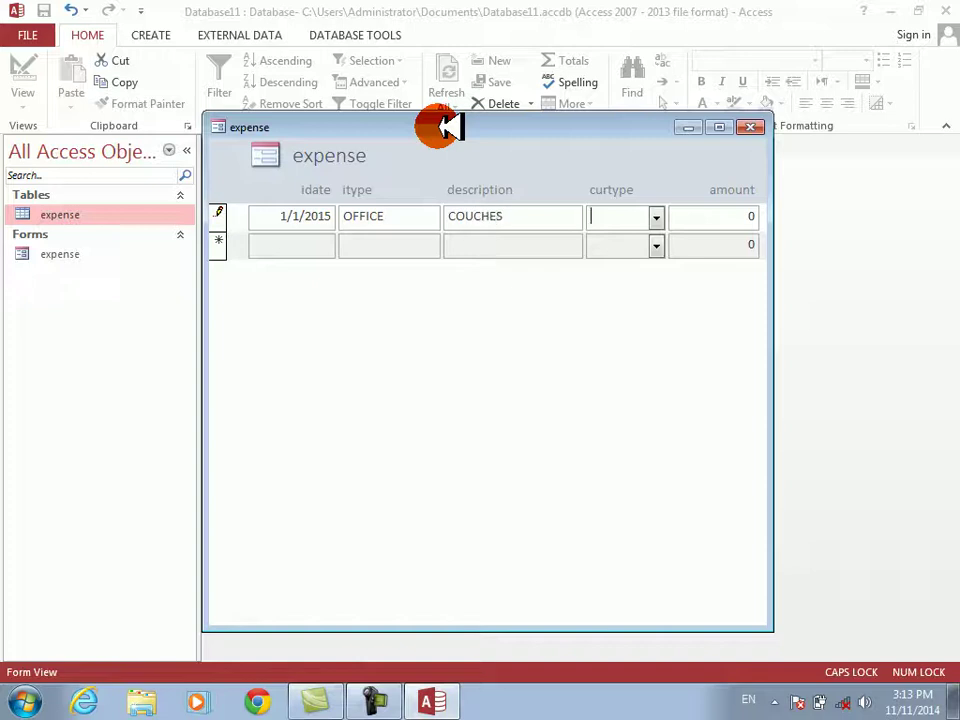
type("1200")
key("Tab")
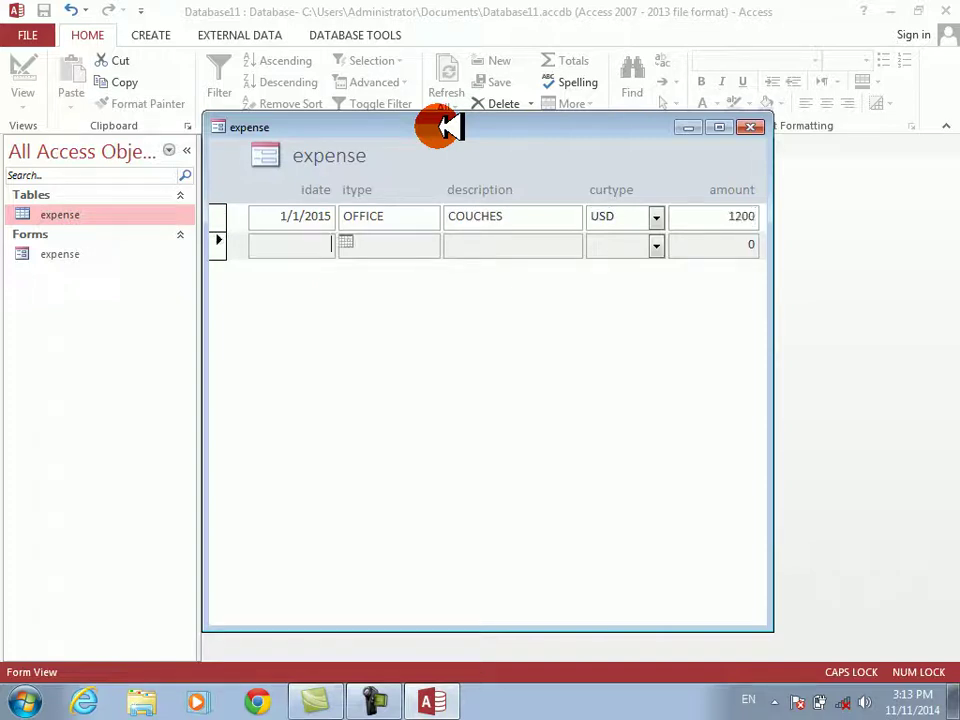
Enter two project fuel records, 3000 USD and 17000 AFG
type("2/1/2014")
key("Tab")
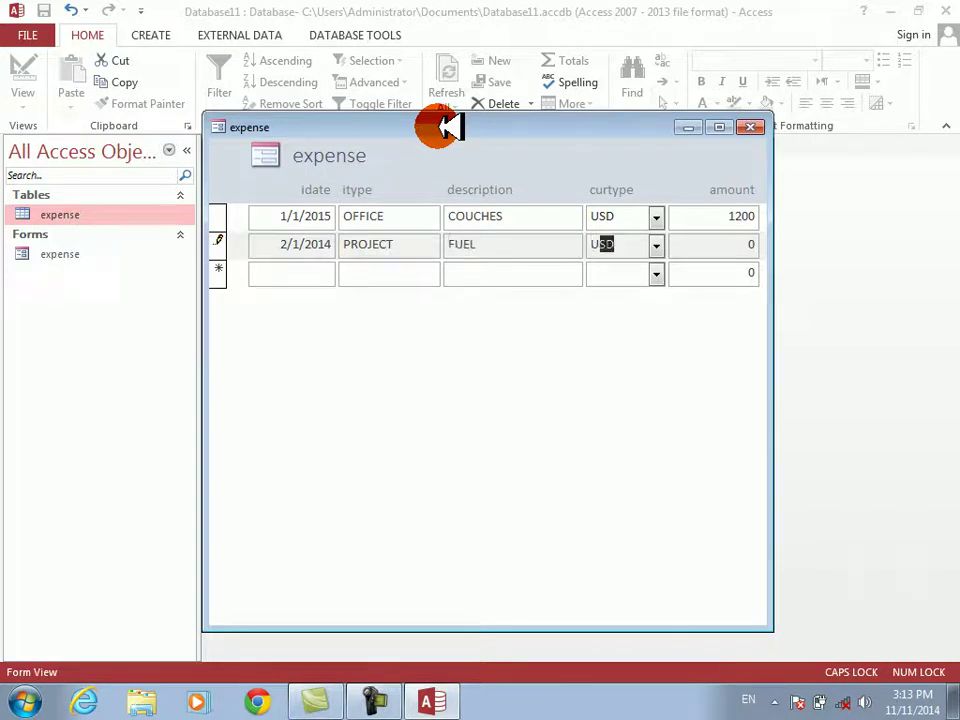
key("Tab")
type("2/1/201")
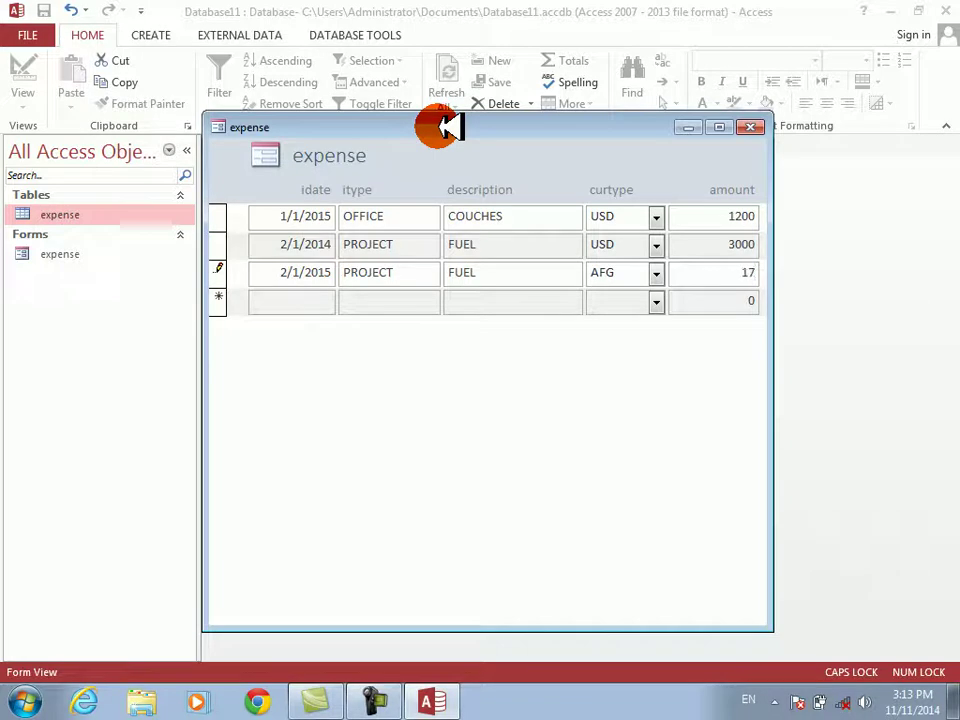
key("Tab")
Return to Design View, make the Form Footer taller and fill it pale green
right_click(580, 163)
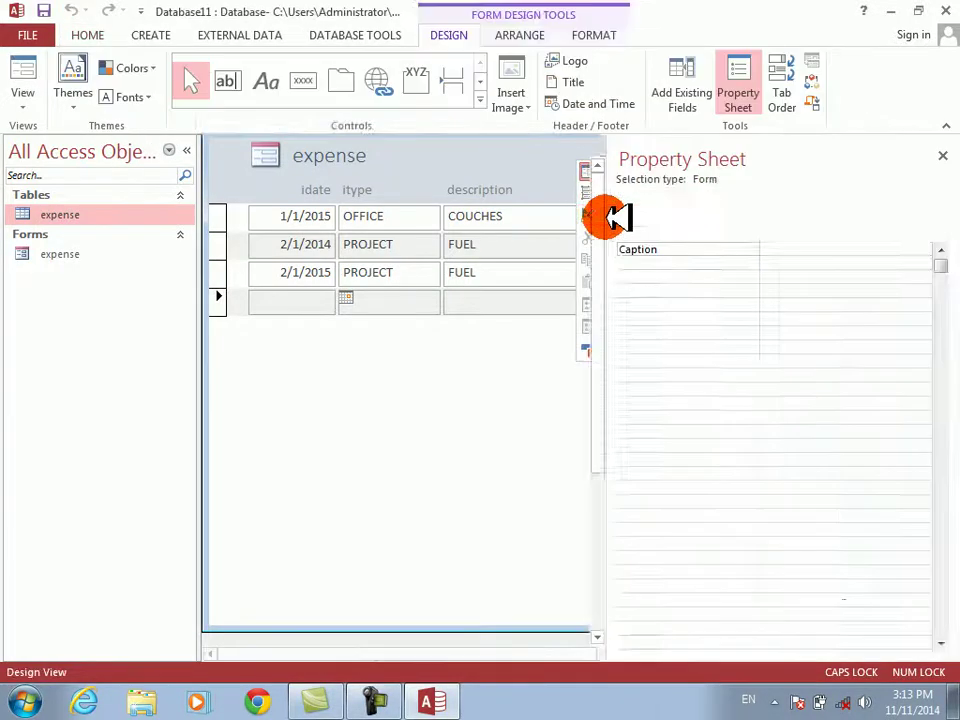
left_click(614, 216)
left_click(947, 156)
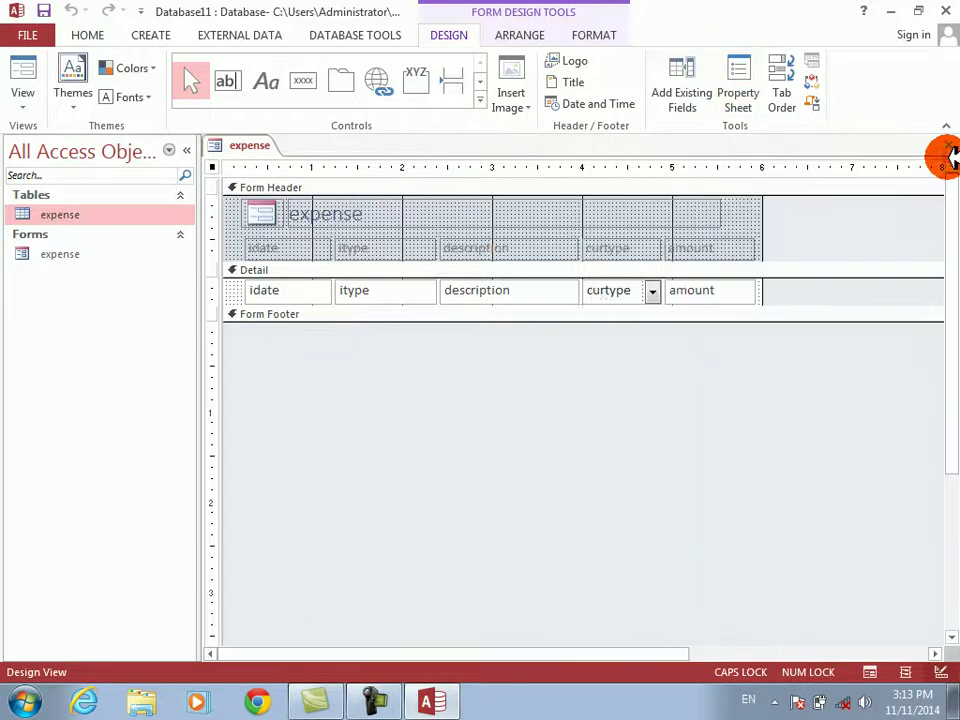
left_click_drag(568, 322, 566, 370)
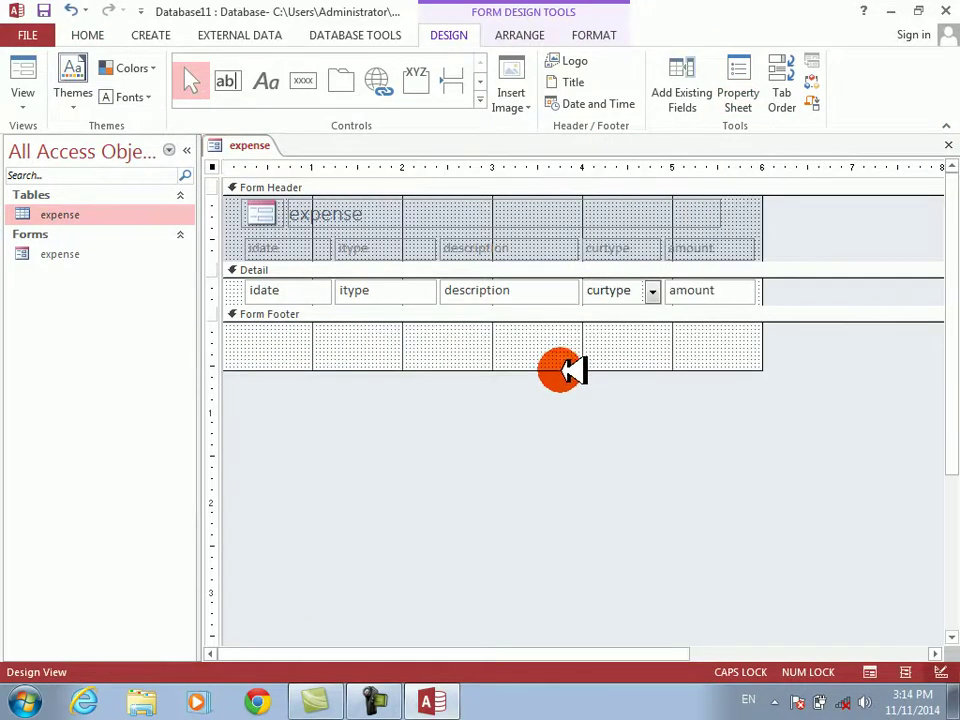
right_click(358, 342)
mouse_move(476, 419)
left_click(652, 480)
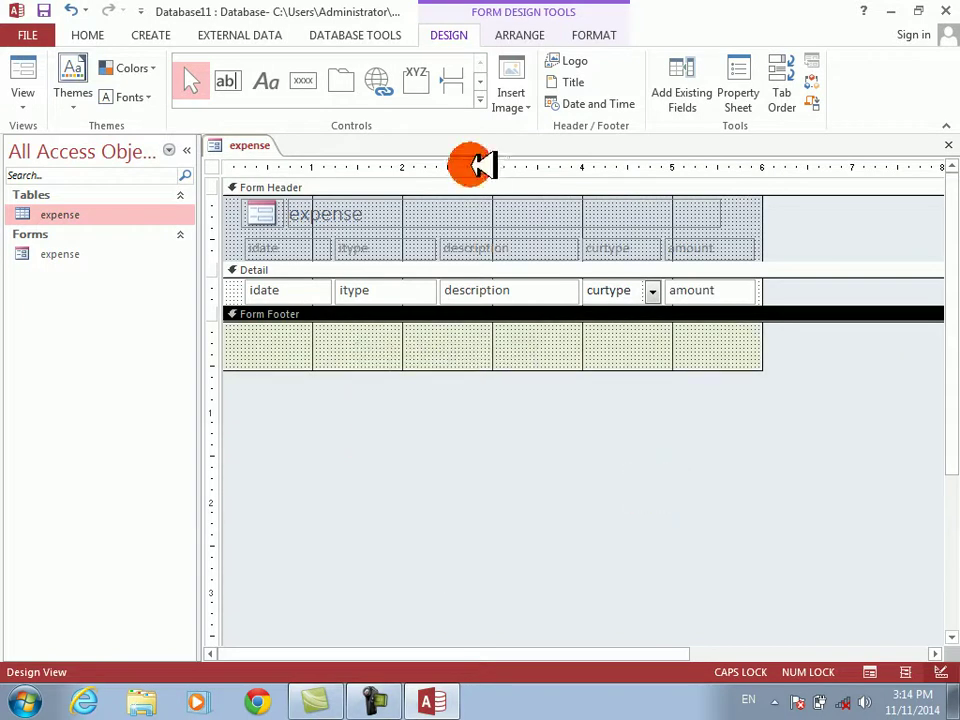
Draw a footer text box with the formula =SUM(IIF(CURTYPE="USD",AMOUNT))
left_click(228, 80)
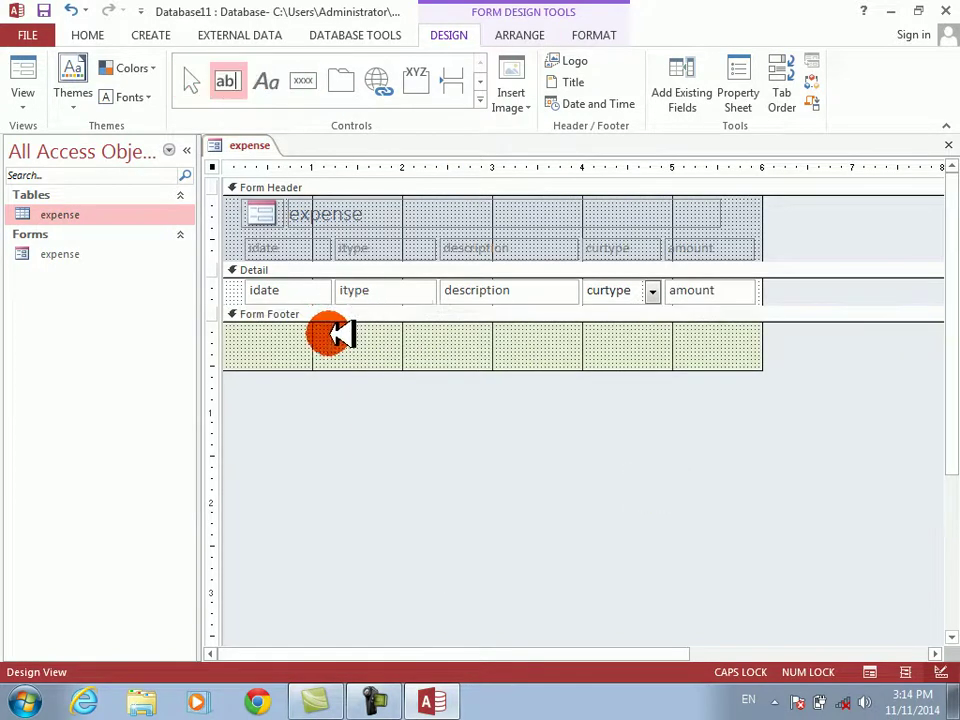
left_click_drag(313, 326, 406, 360)
left_click(400, 355)
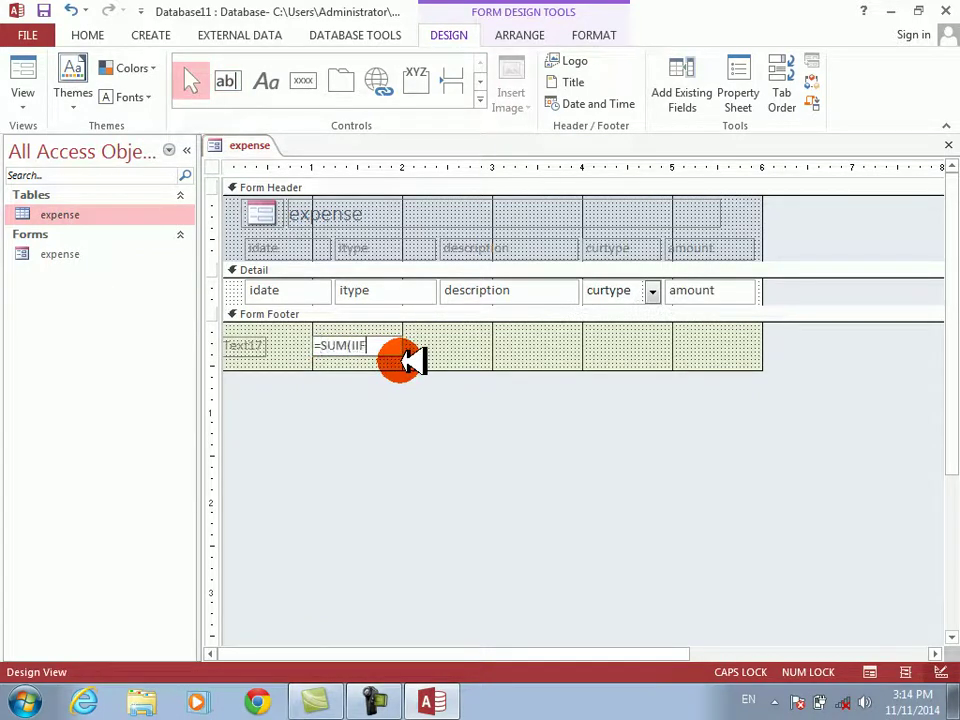
type("=SUM(IIF(CURTYPE=\"USD")
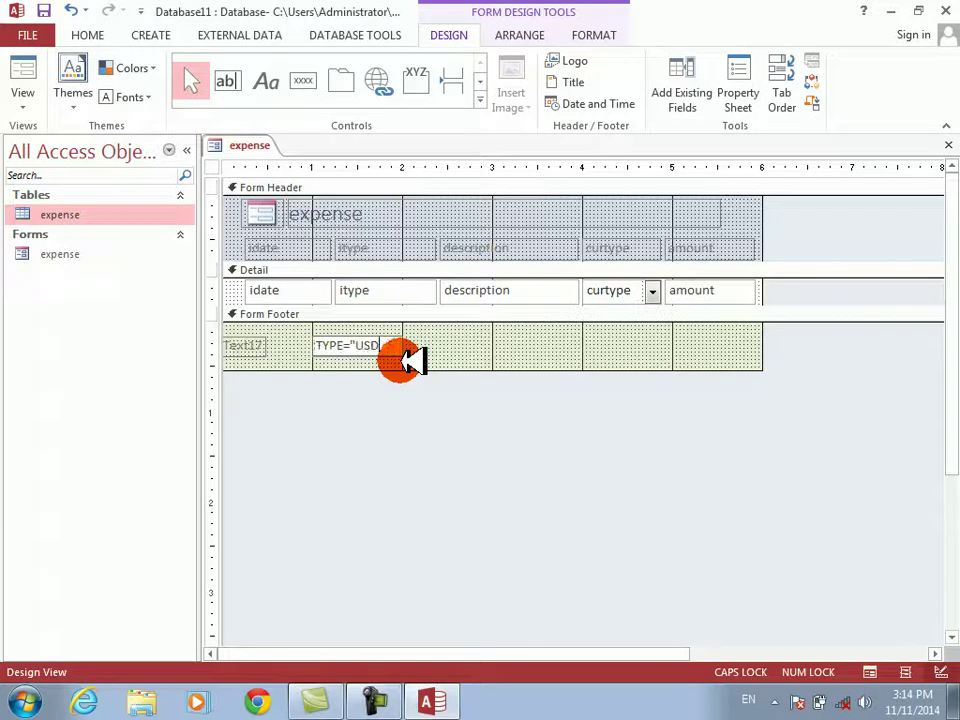
type("\",AMOUNT,")
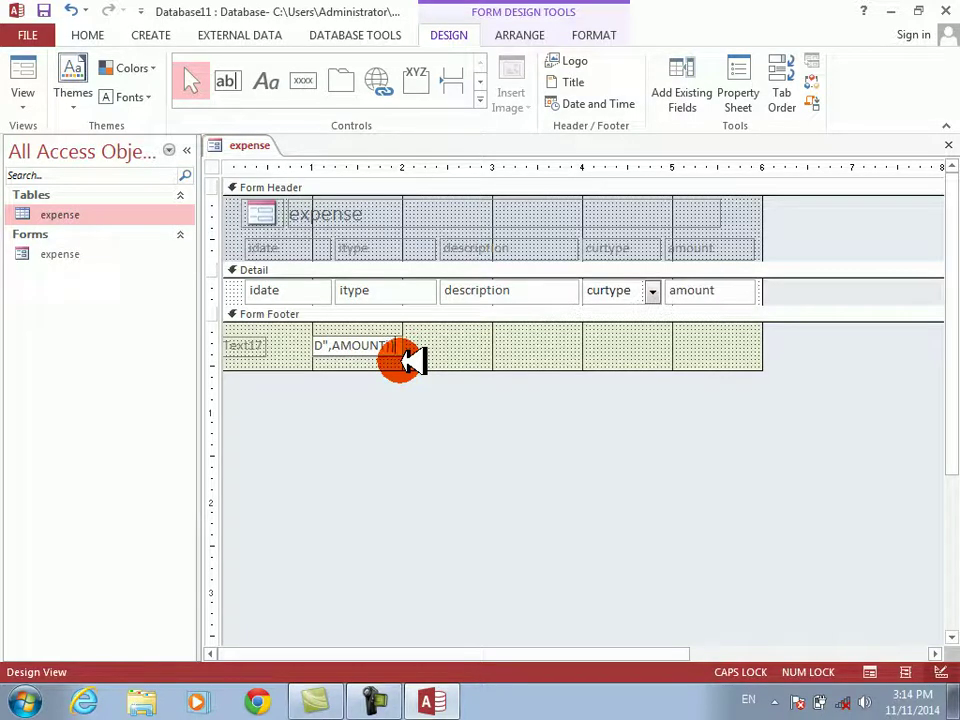
key("Return")
Place the Text17 label above the total and move both under the description column
left_click(270, 345)
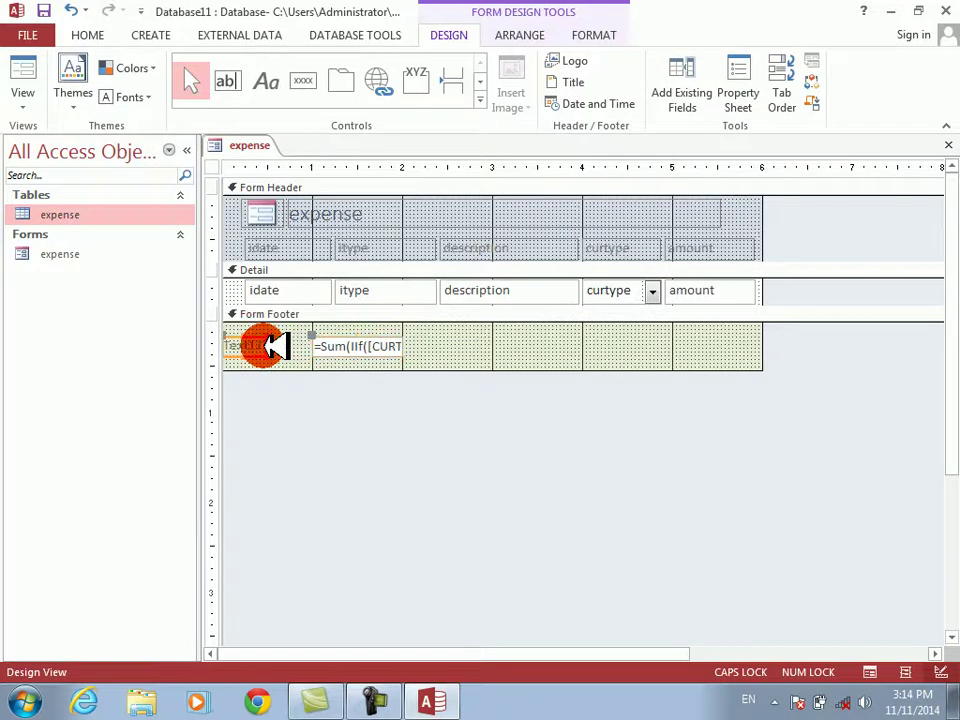
left_click_drag(317, 334, 317, 341)
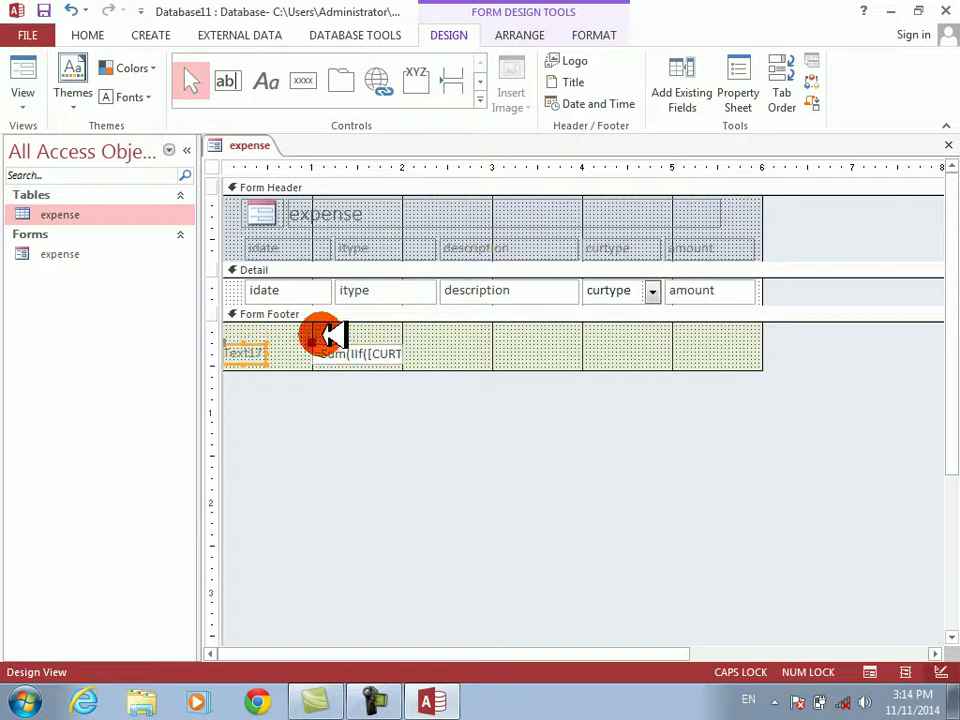
left_click_drag(240, 345, 311, 326)
left_click(355, 358)
key("Left")
key("Left")
key("Left")
key("Left")
key("Left")
key("Left")
key("Left")
key("Left")
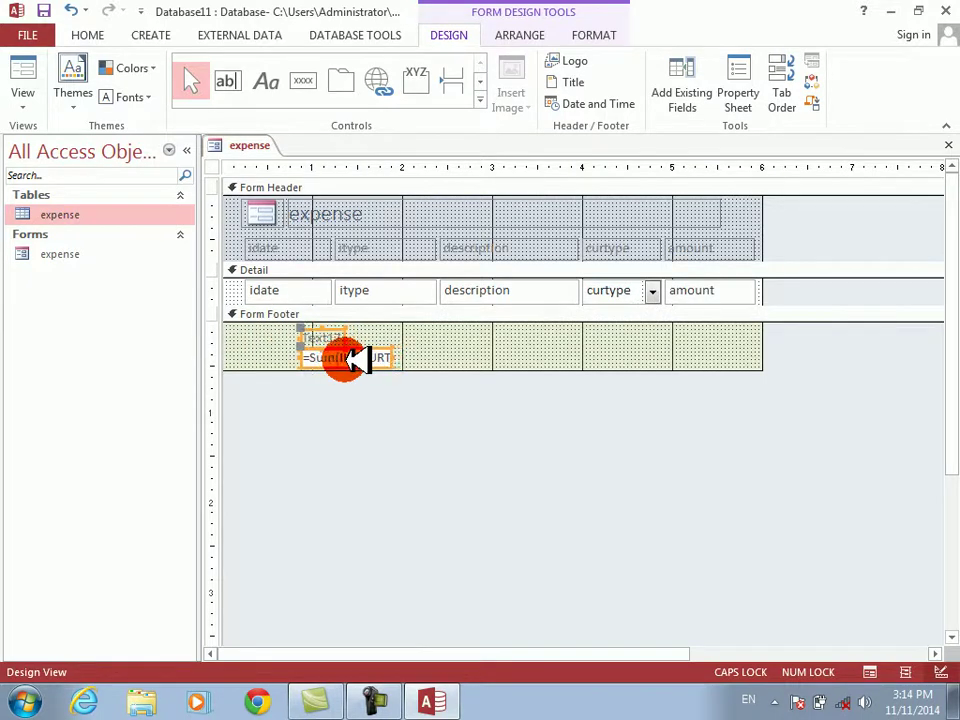
key("Left")
key("Left")
key("Left")
key("Left")
key("Left")
key("Left")
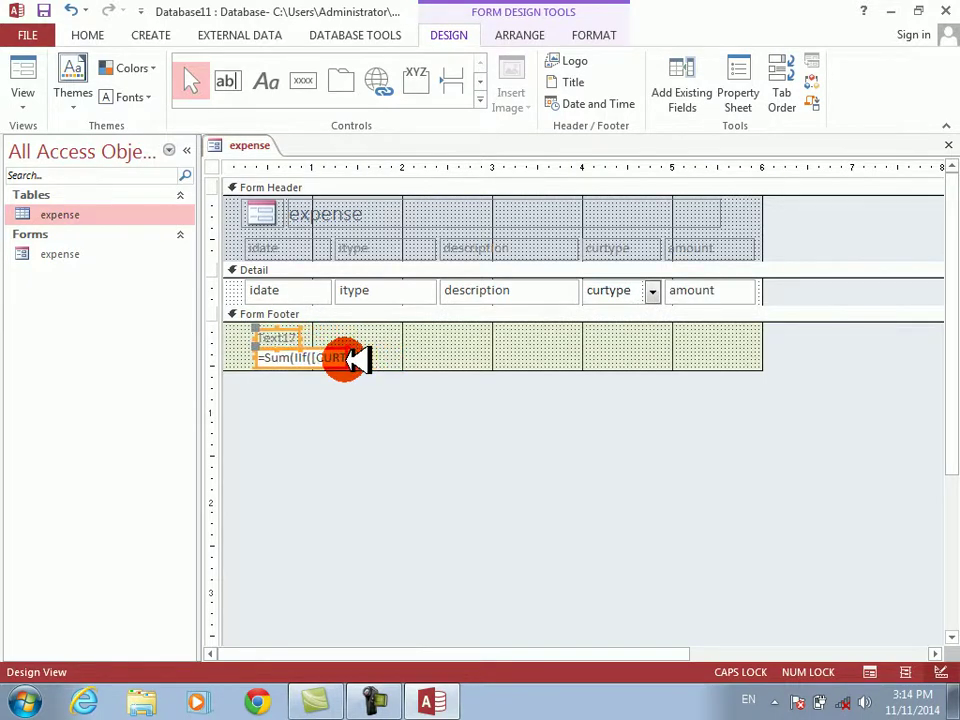
left_click_drag(347, 332, 497, 332)
Caption the footer label USD Credit and select it together with the total box
left_click(459, 339)
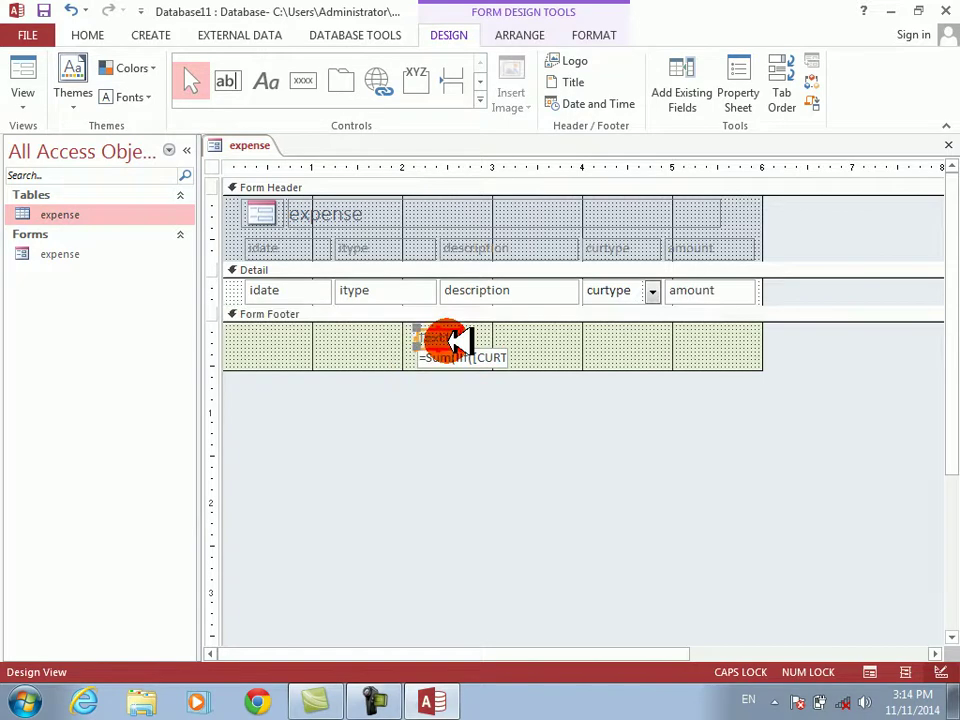
key("Caps_Lock")
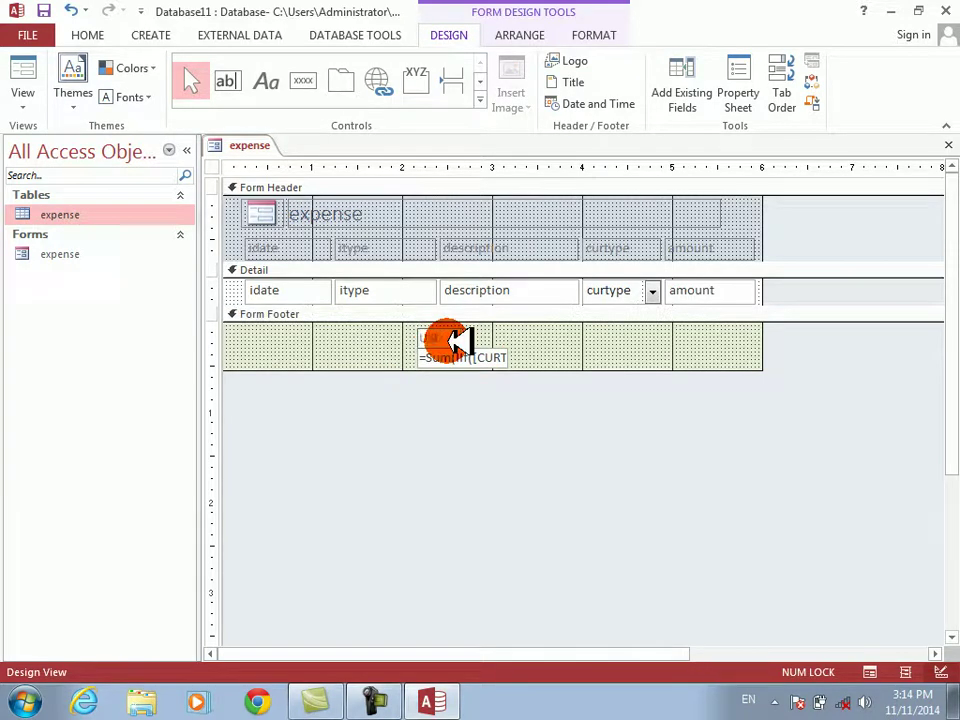
key("Return")
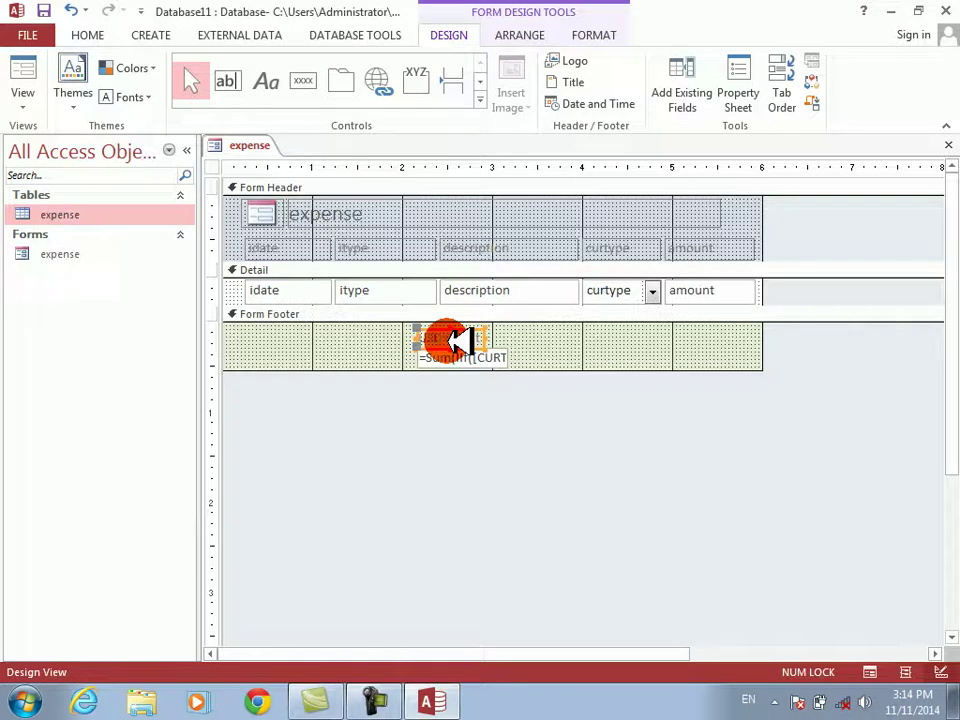
left_click(475, 358)
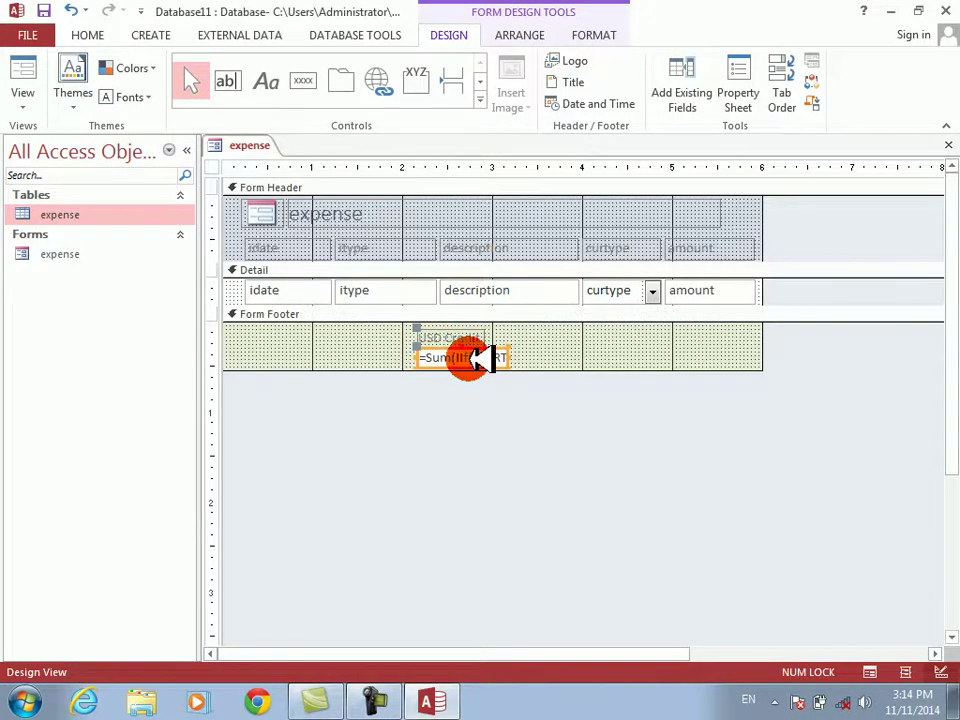
left_click(478, 360)
left_click_drag(407, 327, 452, 343)
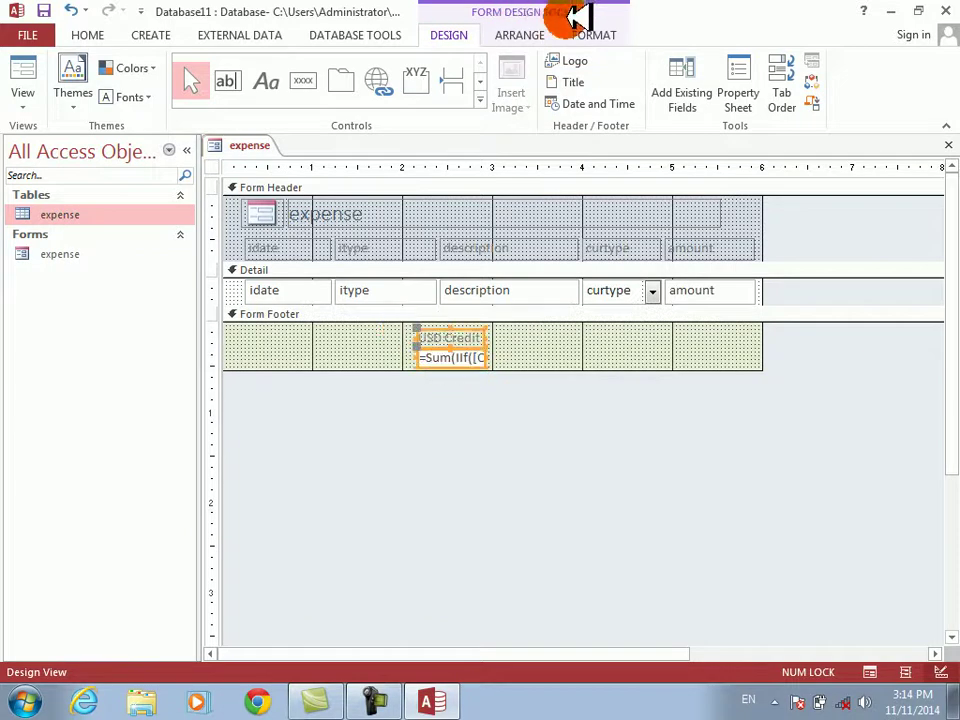
left_click(596, 33)
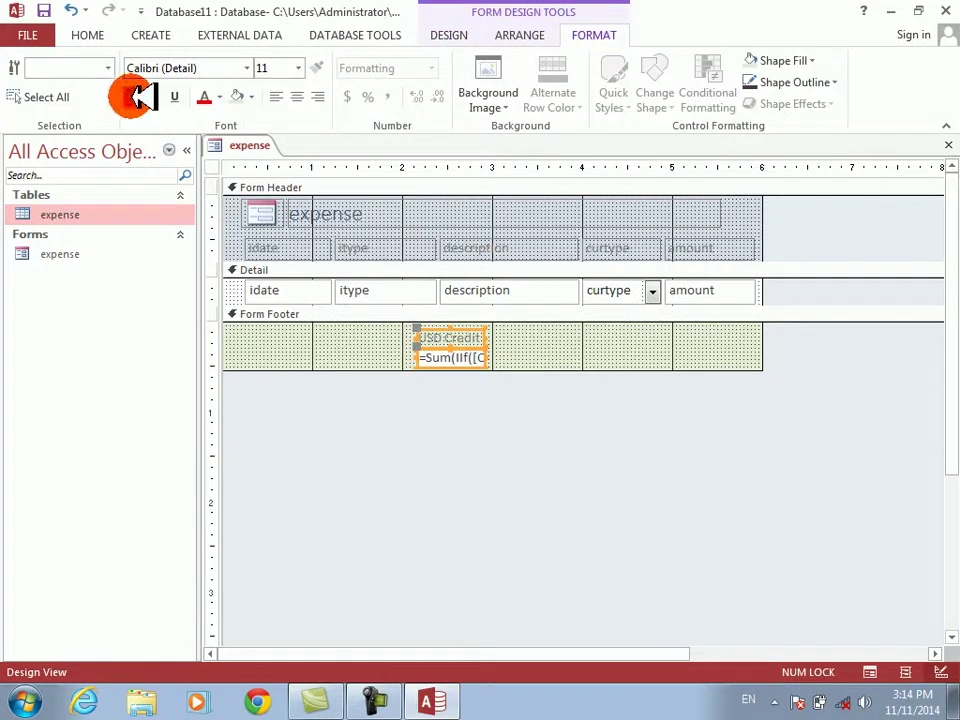
Apply a font colour to the footer label and total, then duplicate the pair
left_click(219, 97)
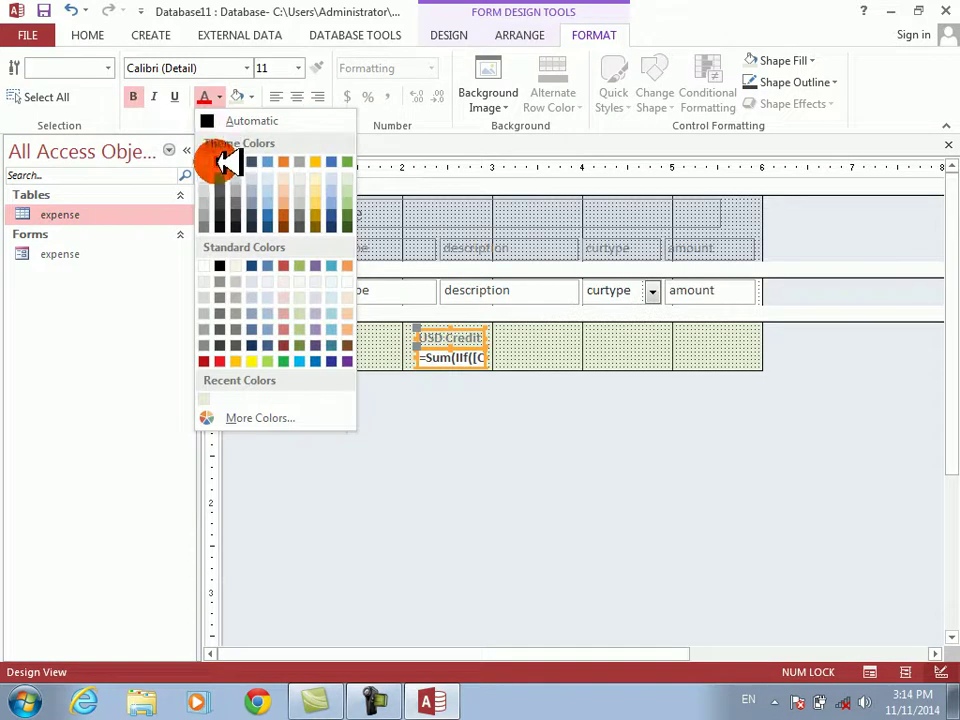
left_click(220, 158)
left_click_drag(378, 329, 553, 337)
key("ctrl+c")
key("ctrl+v")
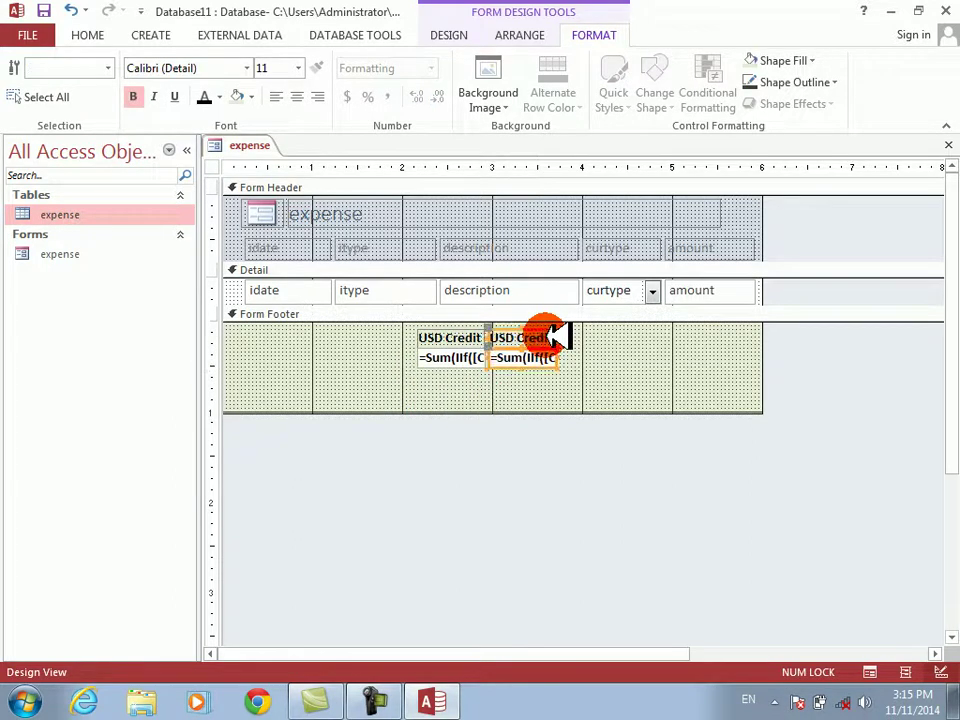
Rename the copied label's caption to AFG Credit
left_click(600, 333)
left_click(530, 330)
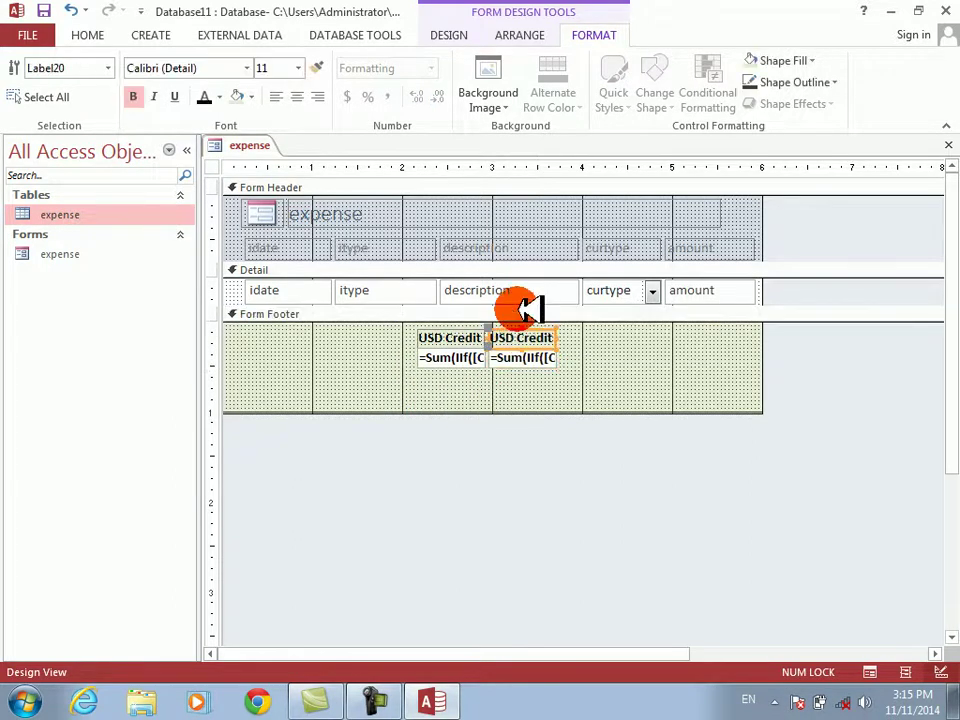
key("F2")
key("BackSpace")
key("BackSpace")
key("Caps_Lock")
type("AF")
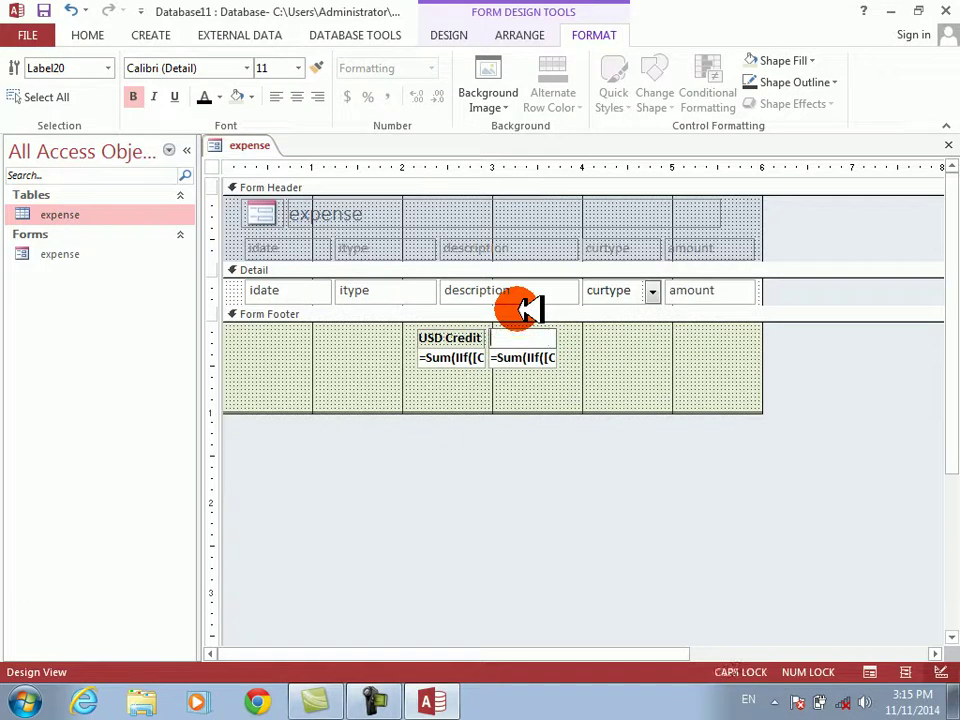
type("G C")
key("Caps_Lock")
type("red")
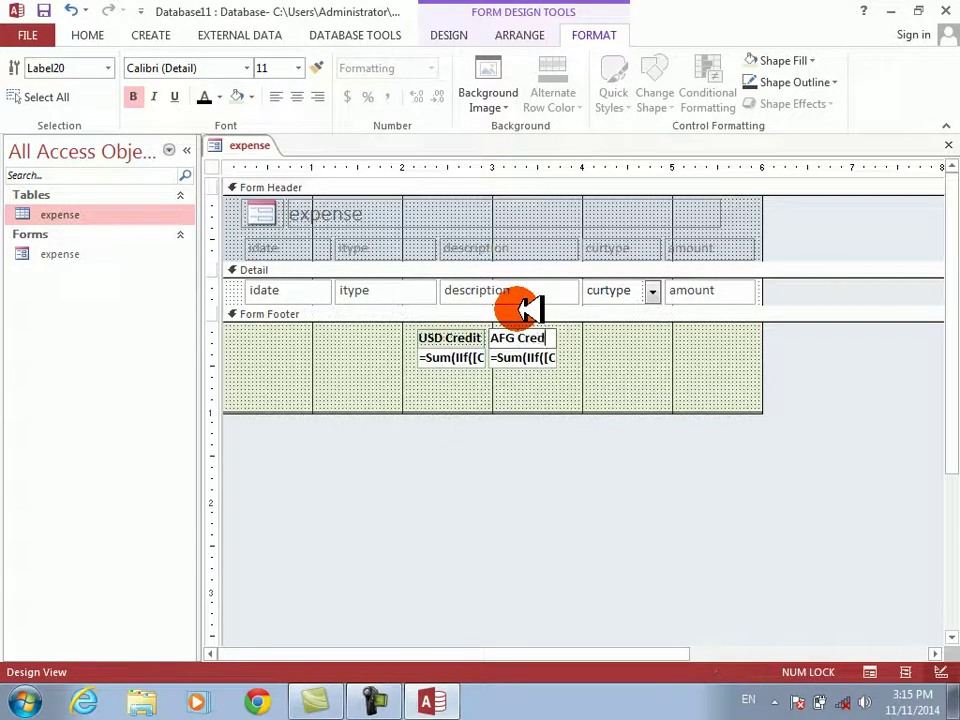
Change the copied total's currency condition to AFG and view the form's 4200 and 17000 totals
left_click(546, 360)
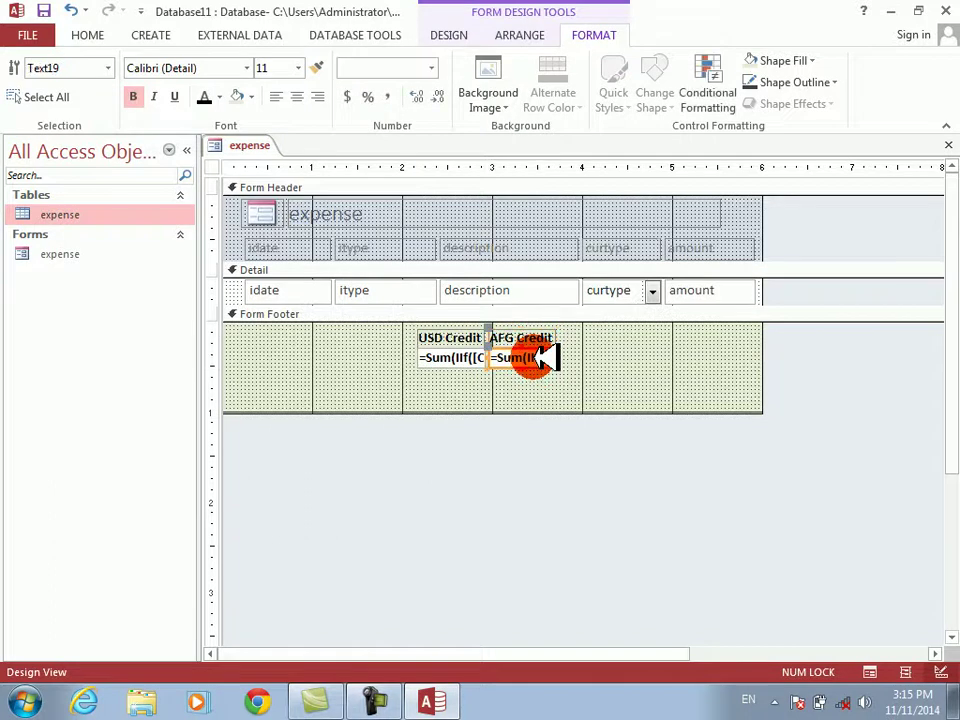
key("F4")
key("Right")
key("Right")
key("Right")
key("Right")
key("Right")
key("Right")
key("Right")
key("Right")
key("Right")
key("Right")
key("Right")
key("Right")
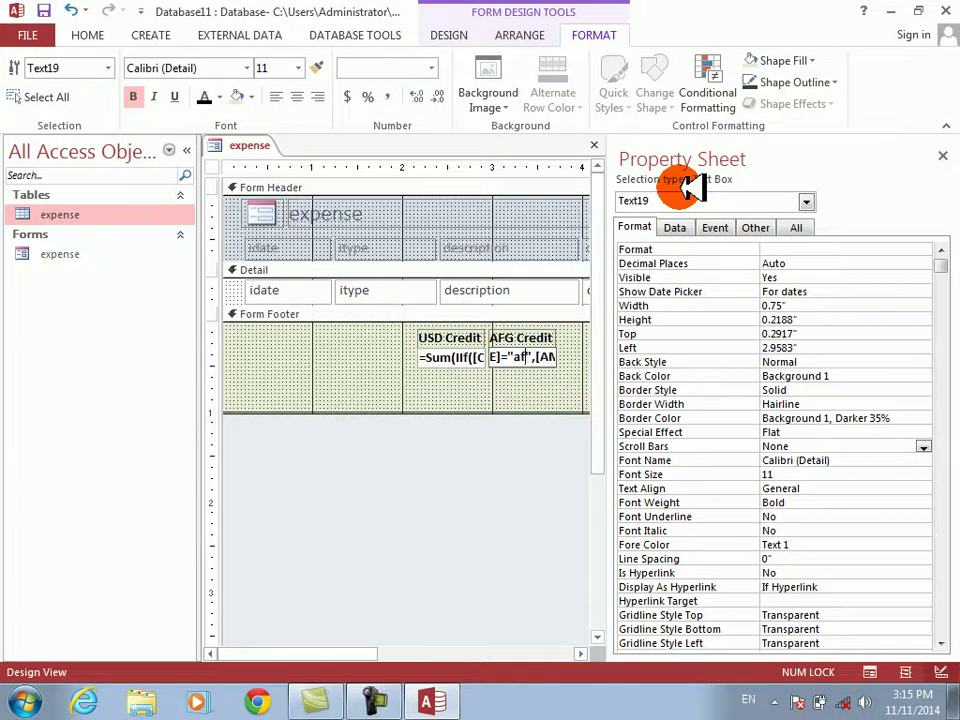
key("Return")
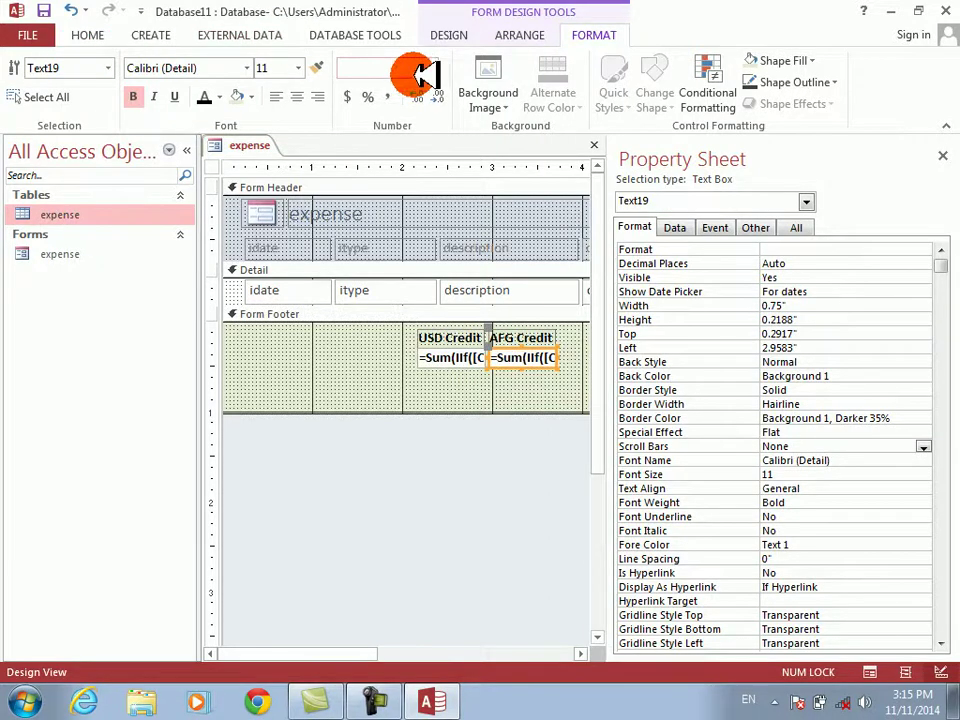
left_click(448, 36)
left_click(30, 60)
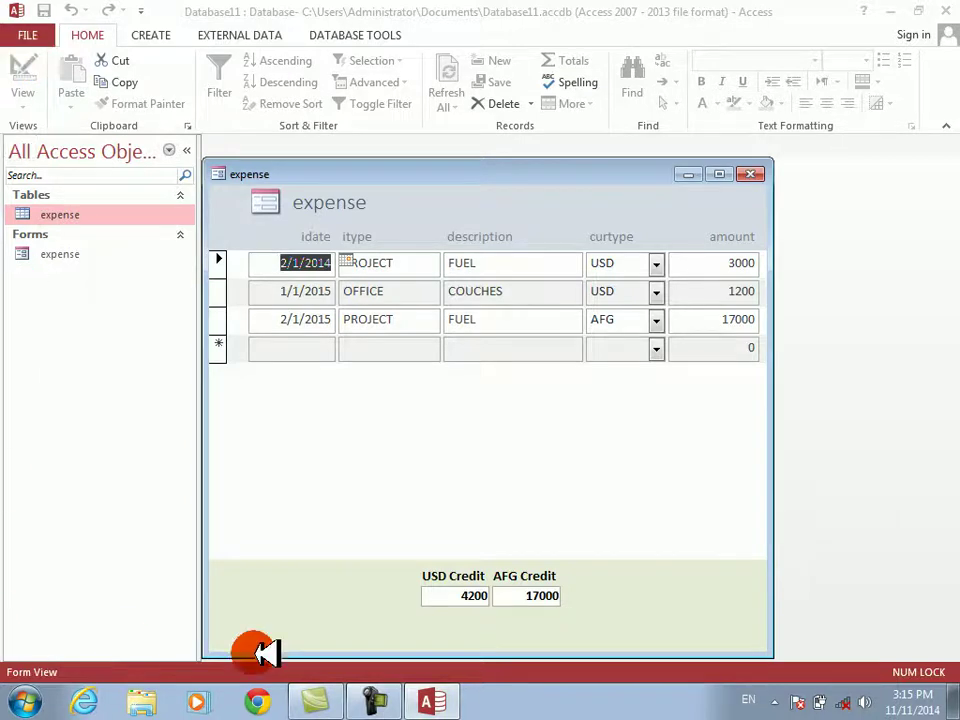
Select the AFG Credit total of 17000, then switch the form back to Design View
left_click_drag(455, 597, 597, 597)
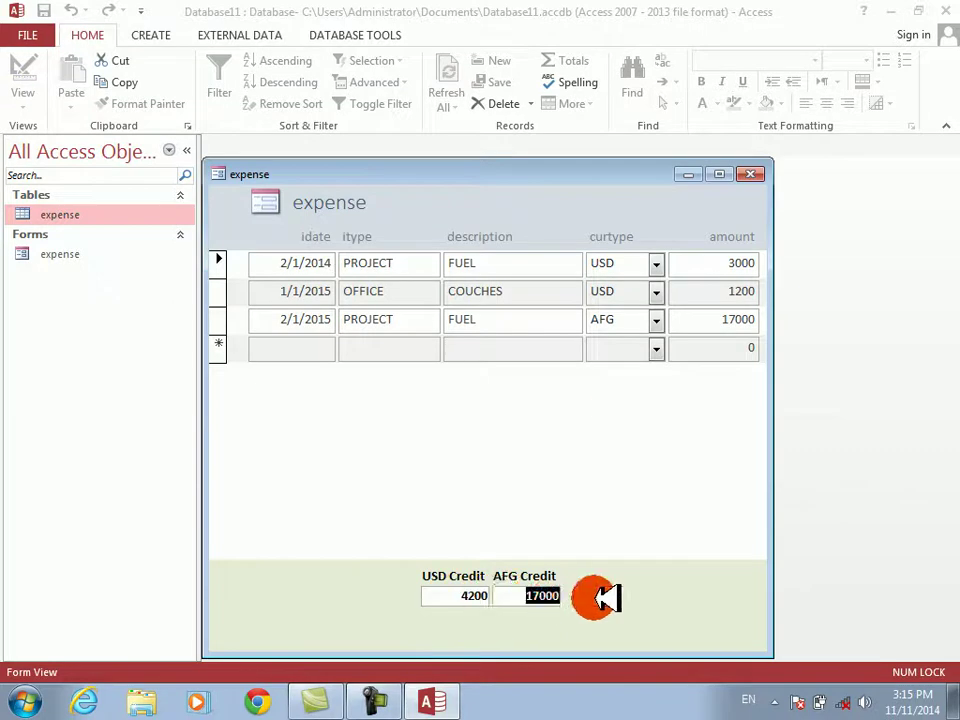
right_click(600, 598)
left_click(617, 450)
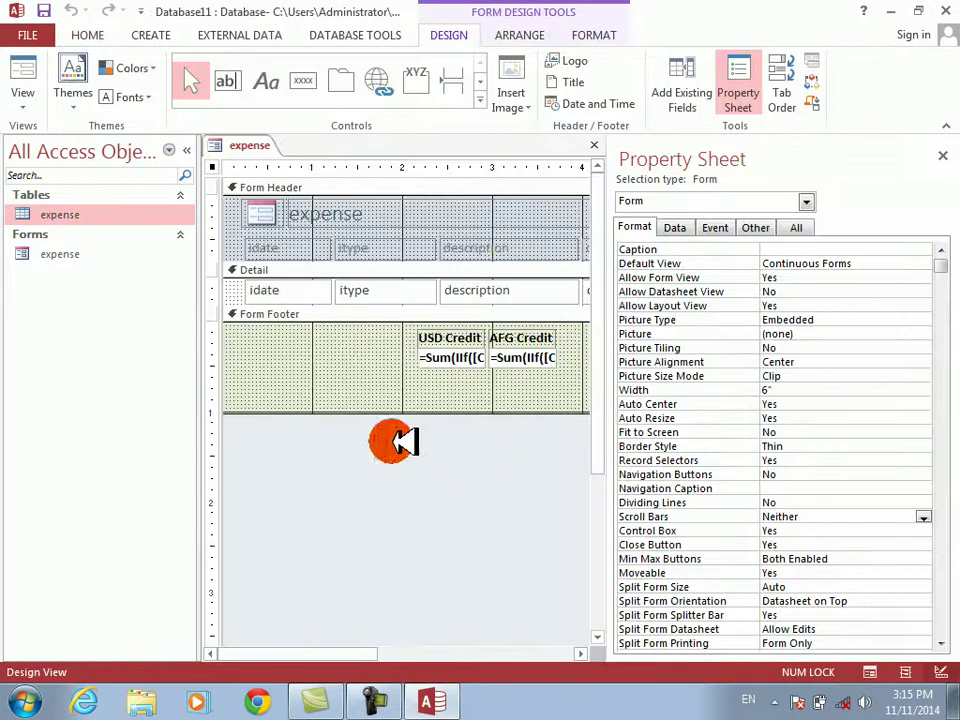
Center-align the text of both footer credit labels and totals
left_click_drag(392, 326, 568, 393)
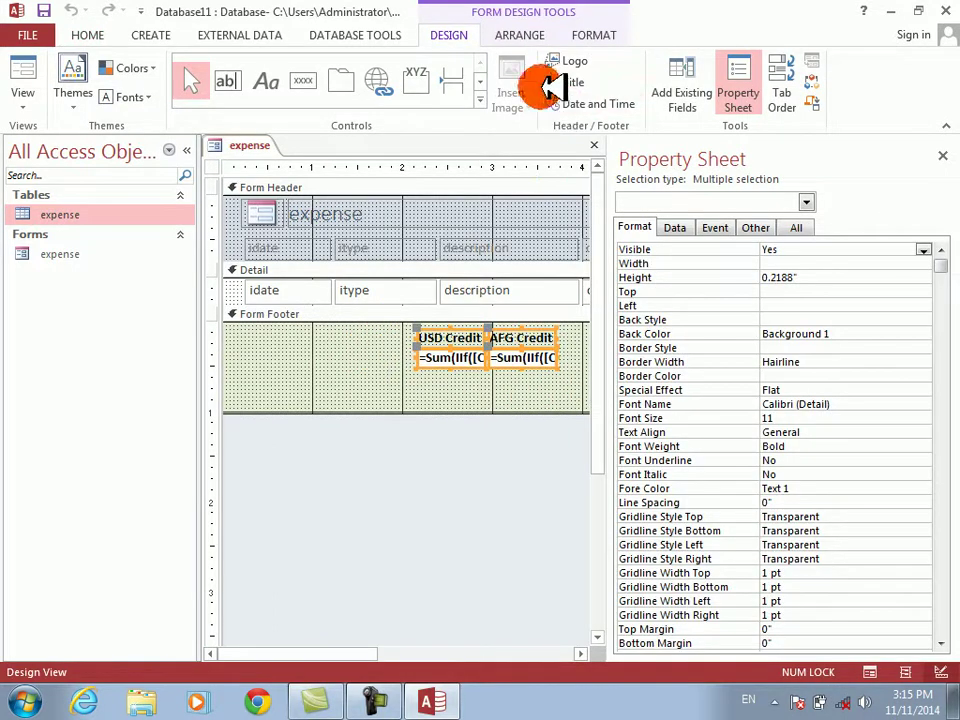
left_click(597, 34)
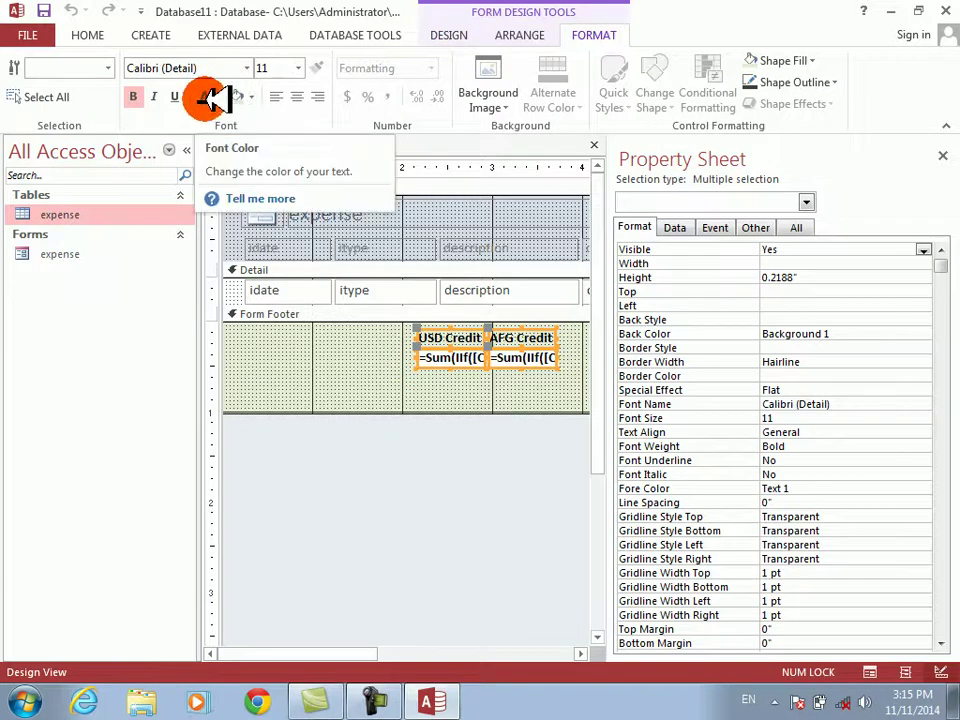
left_click(297, 96)
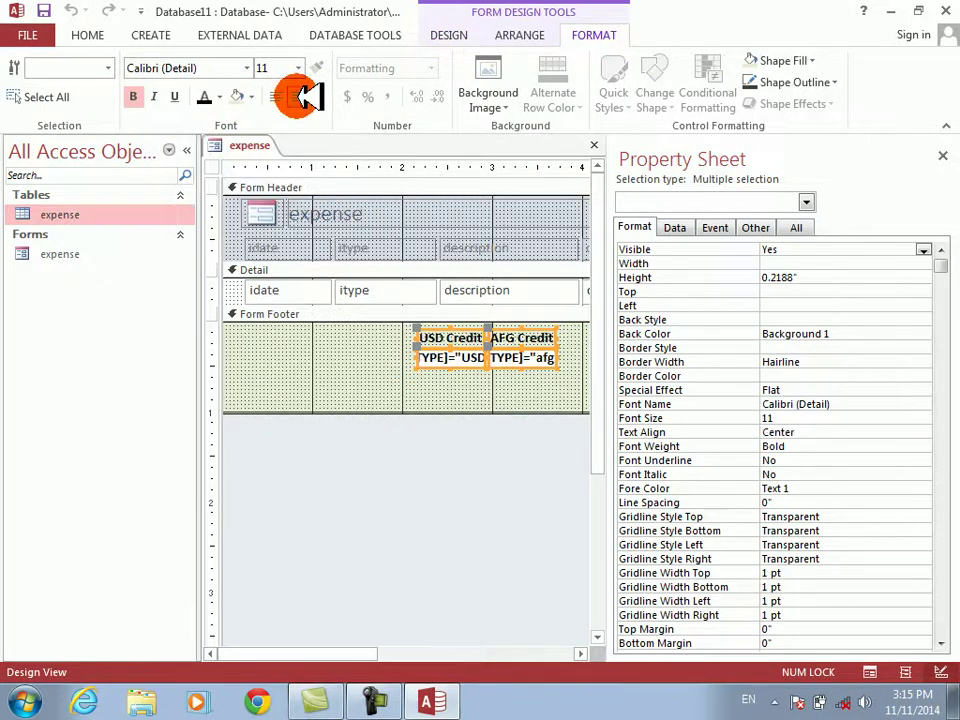
Close the Property Sheet, shorten the Form Footer and close the expense form
left_click(942, 155)
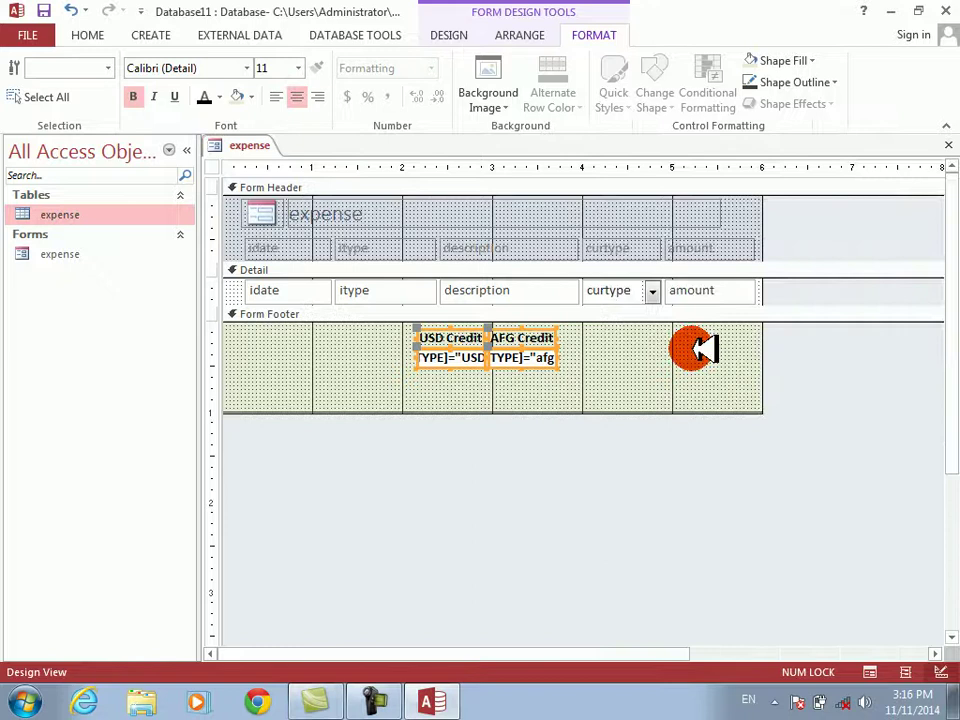
left_click(593, 405)
left_click_drag(593, 410, 593, 384)
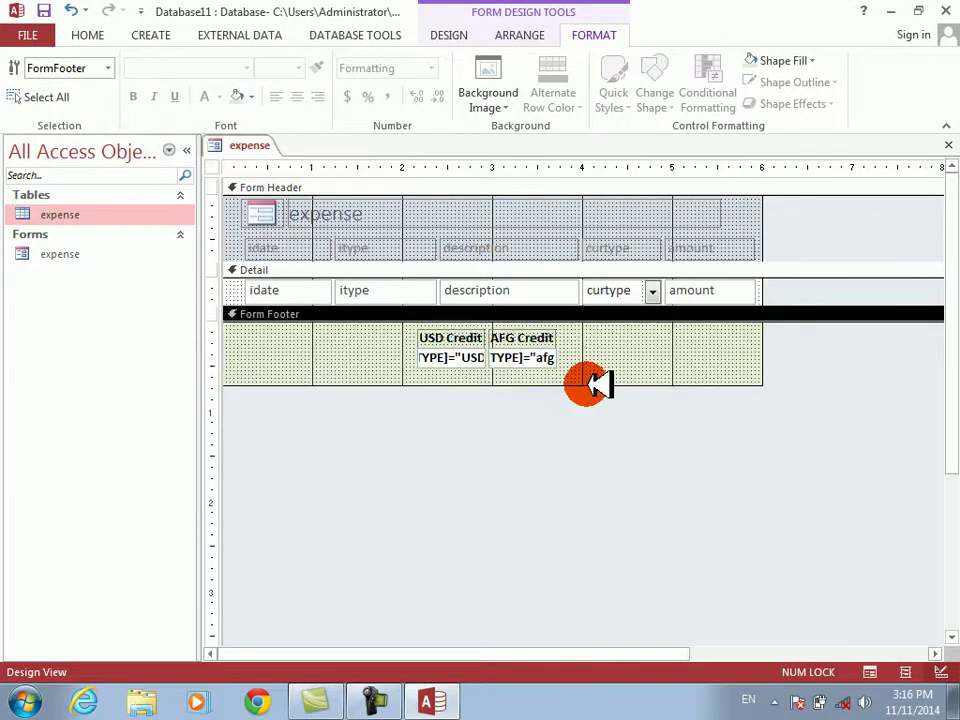
key("ctrl+w")
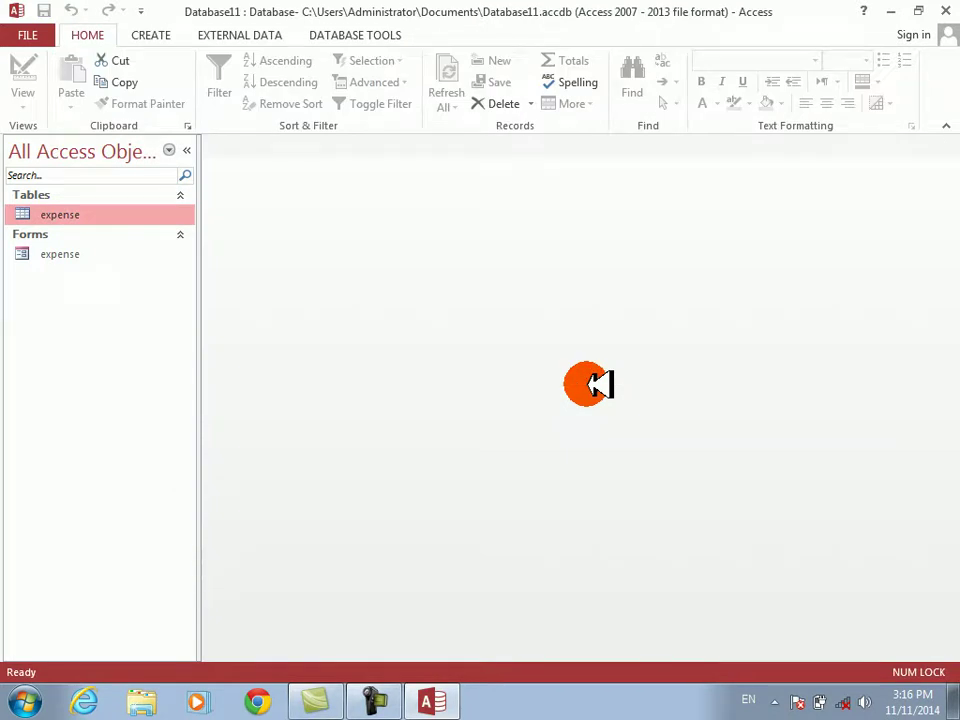
Design a new table with an AutoNumber BankID field and a Short Text BankName field
left_click(143, 32)
left_click(133, 88)
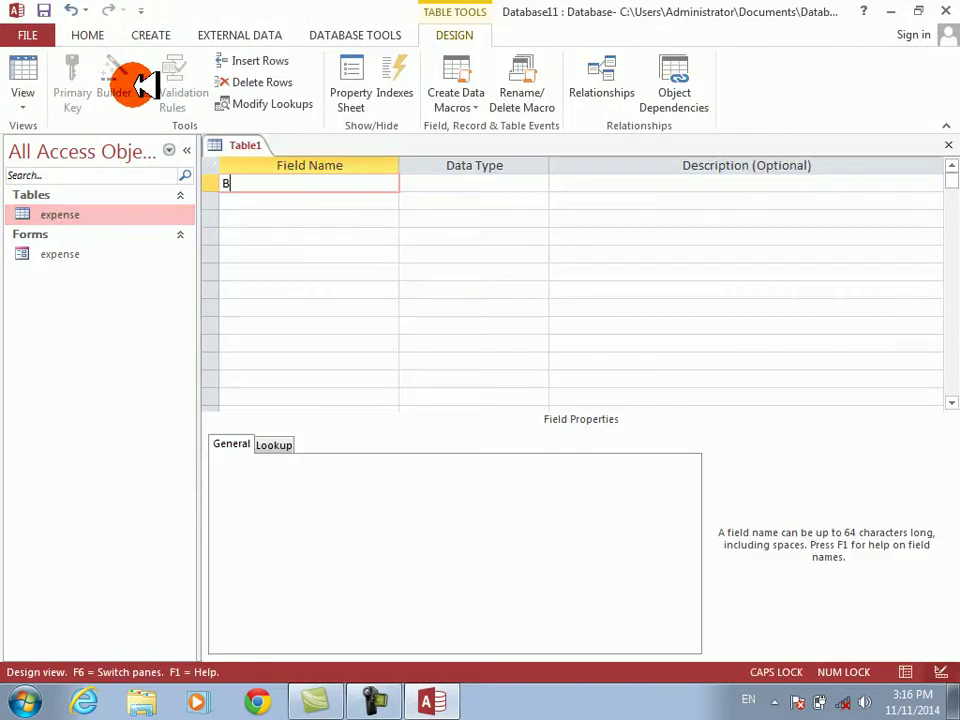
type("BankID")
key("Tab")
type("a")
key("Tab")
key("Tab")
key("Caps_Lock")
type("bankName")
key("Tab")
key("Tab")
key("Tab")
key("Caps_Lock")
type("Des")
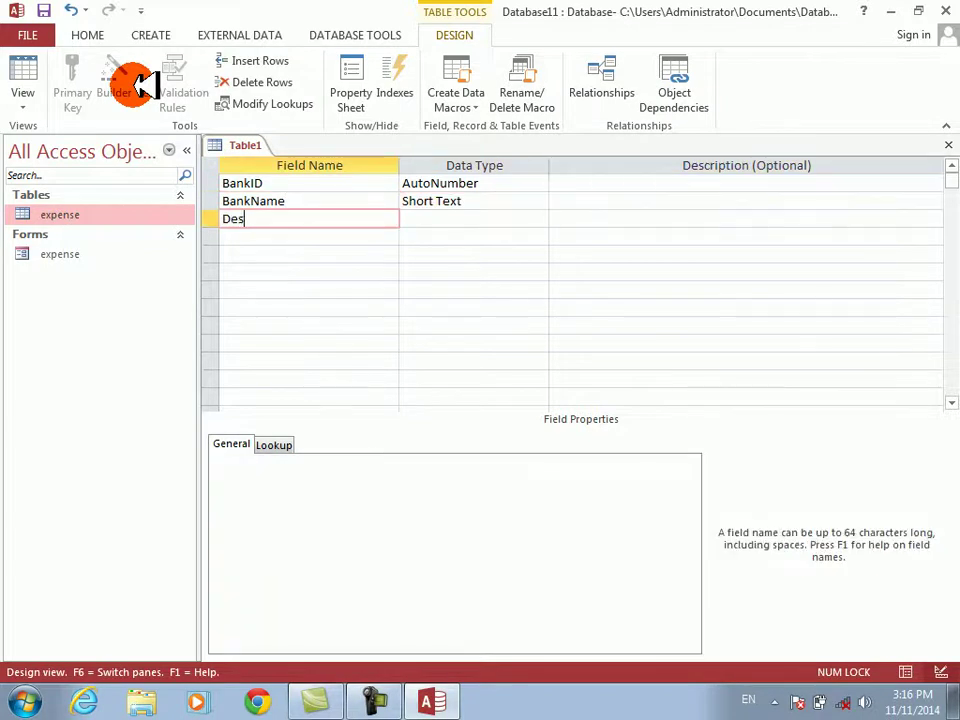
key("Tab")
key("Tab")
key("Tab")
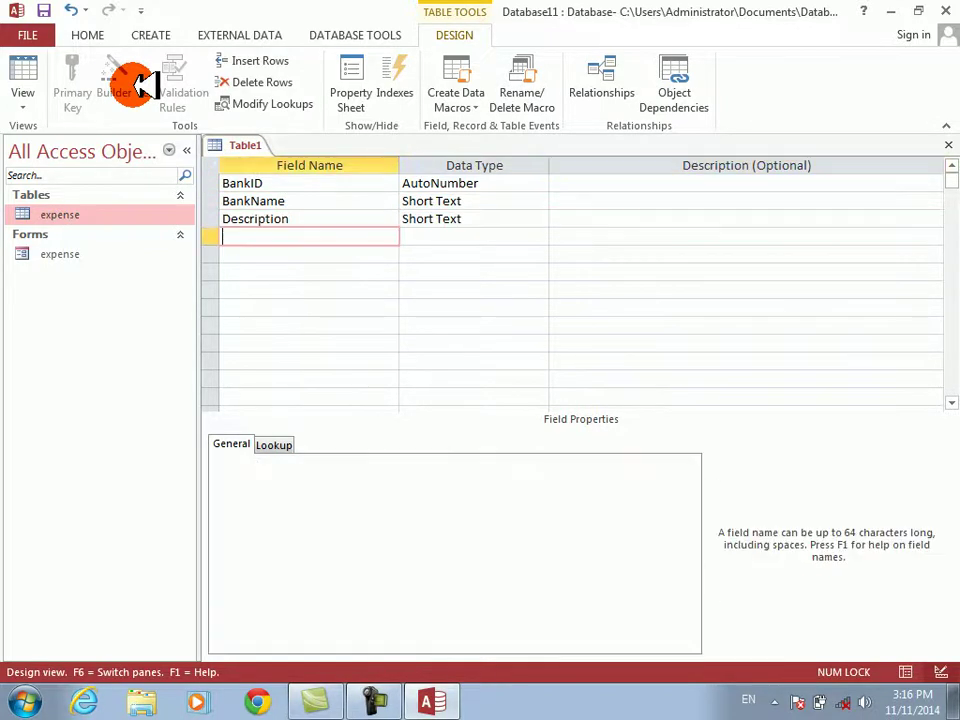
Save the table as bank with a primary key and close its design
key("ctrl+s")
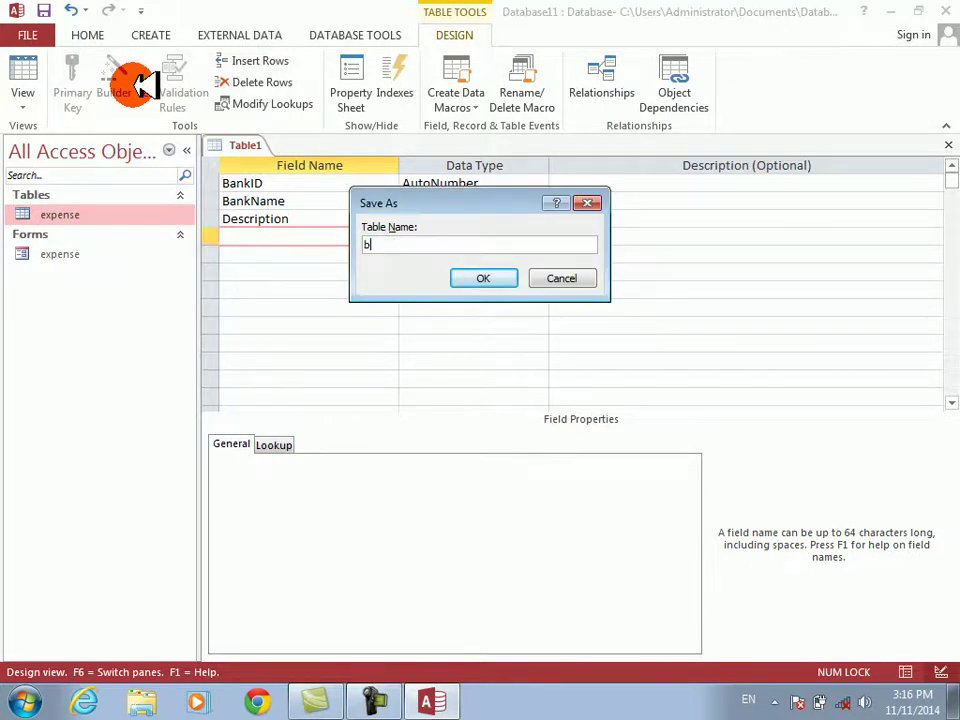
key("Return")
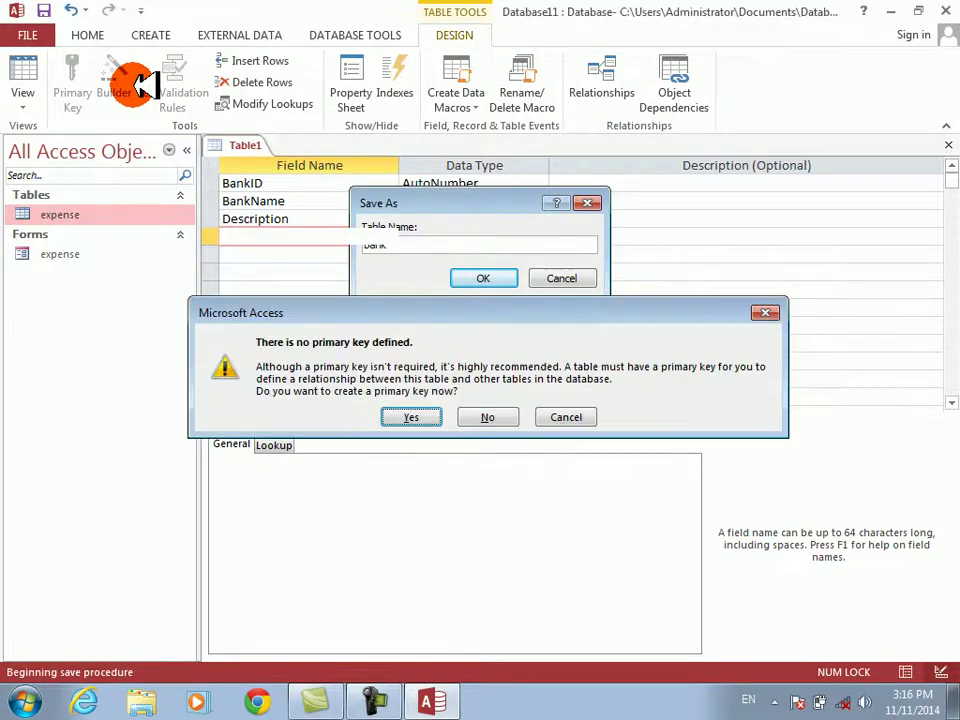
key("Return")
key("ctrl+w")
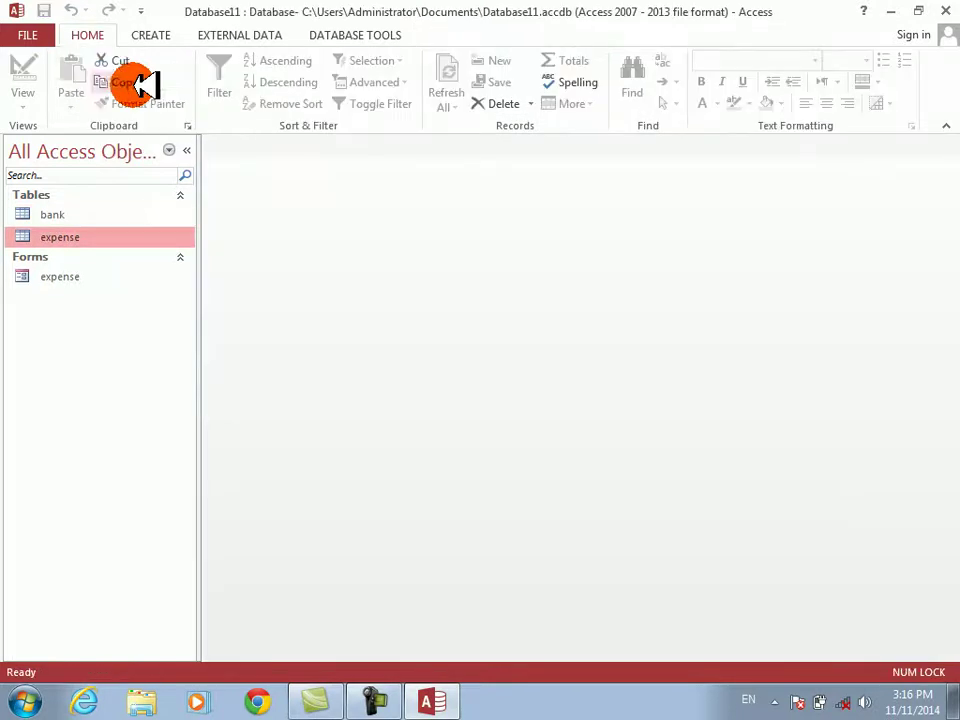
left_click(150, 35)
Create a new table with bankid as Number and idate as Date/Time
left_click(135, 70)
type("ba")
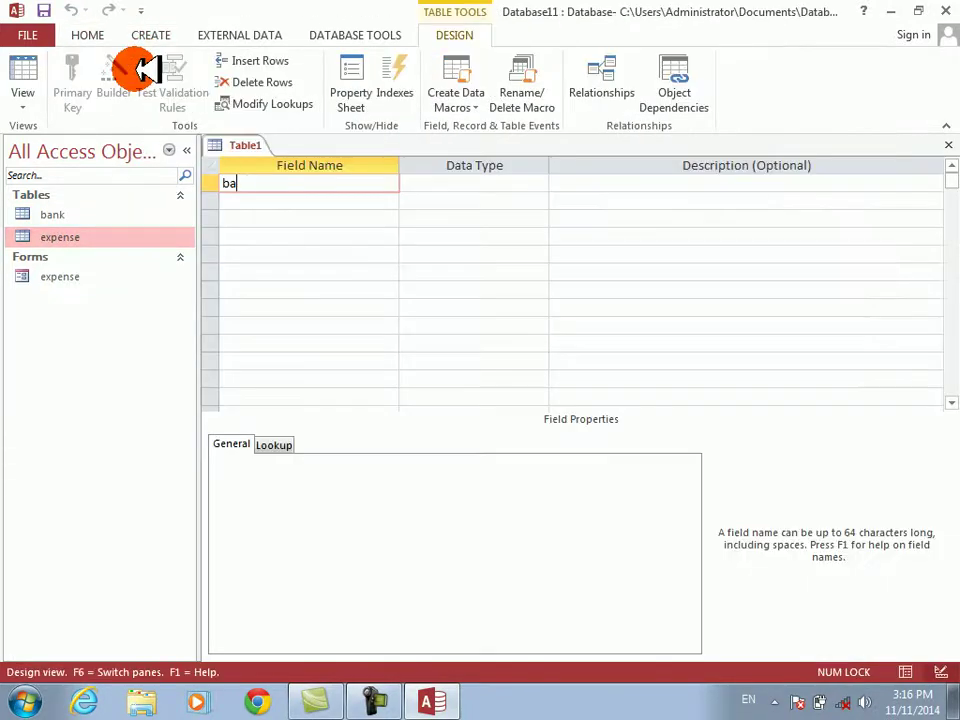
key("Tab")
type("n")
key("Tab")
key("Tab")
type("ida")
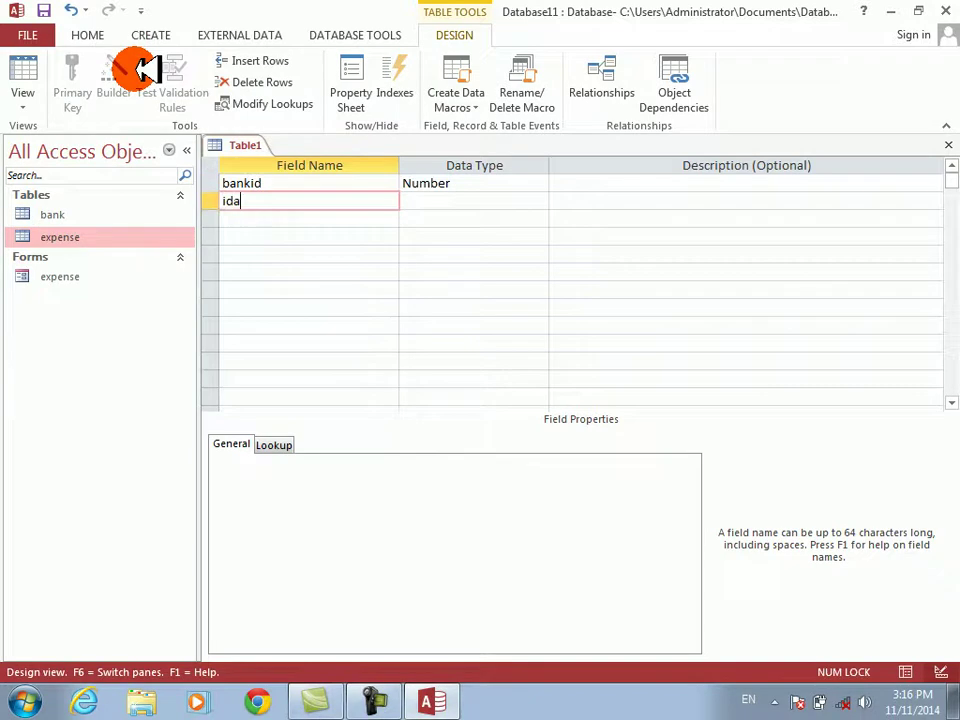
type("te")
key("Tab")
type("d")
key("Tab")
key("Tab")
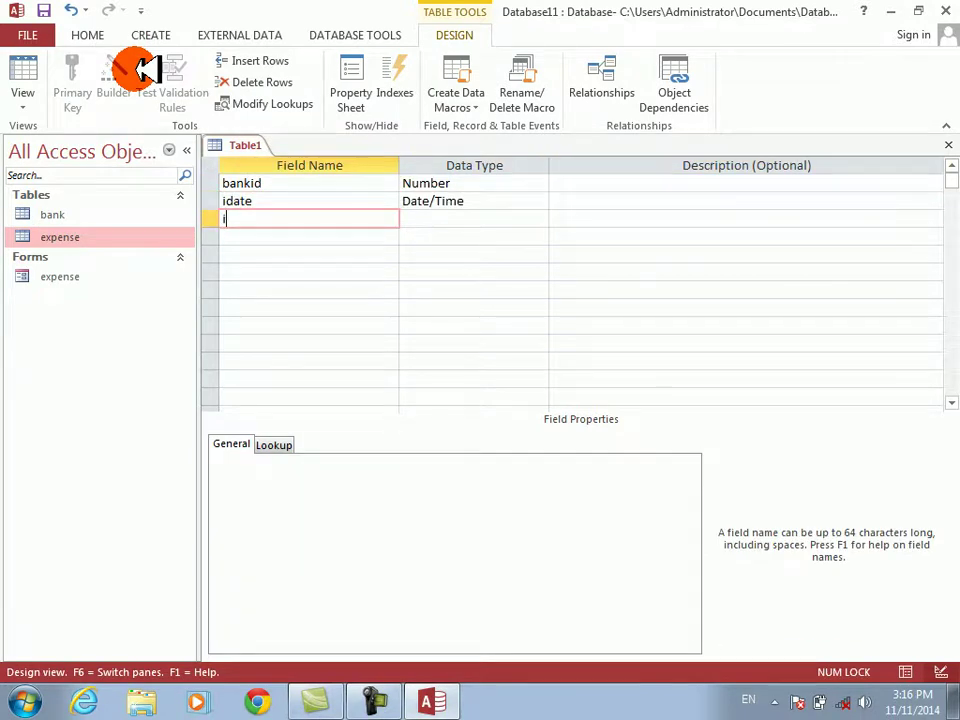
Add description, checquNo and Curtype as Short Text and Amount as Number
type("description")
key("Tab")
key("Tab")
key("Tab")
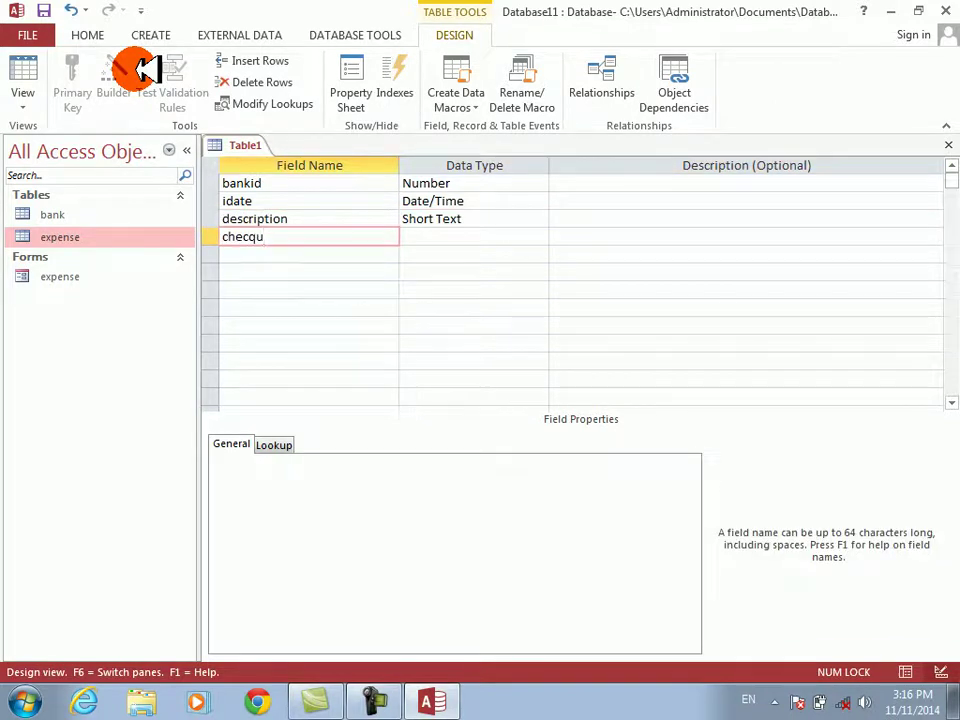
type("checquNo")
key("Tab")
key("Tab")
key("Tab")
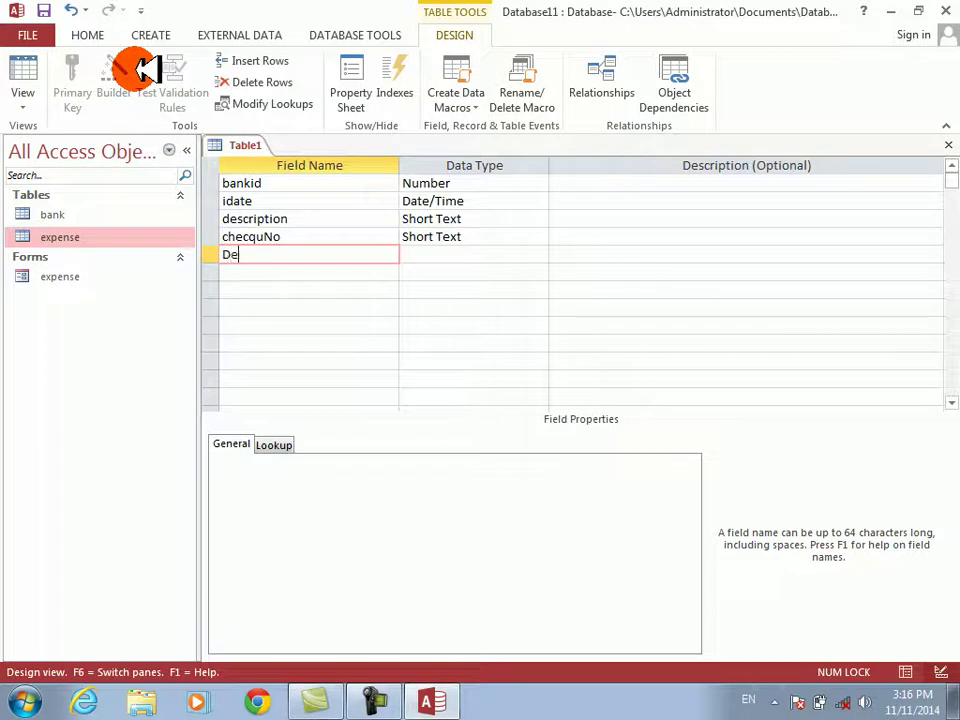
type("Curtype")
key("Tab")
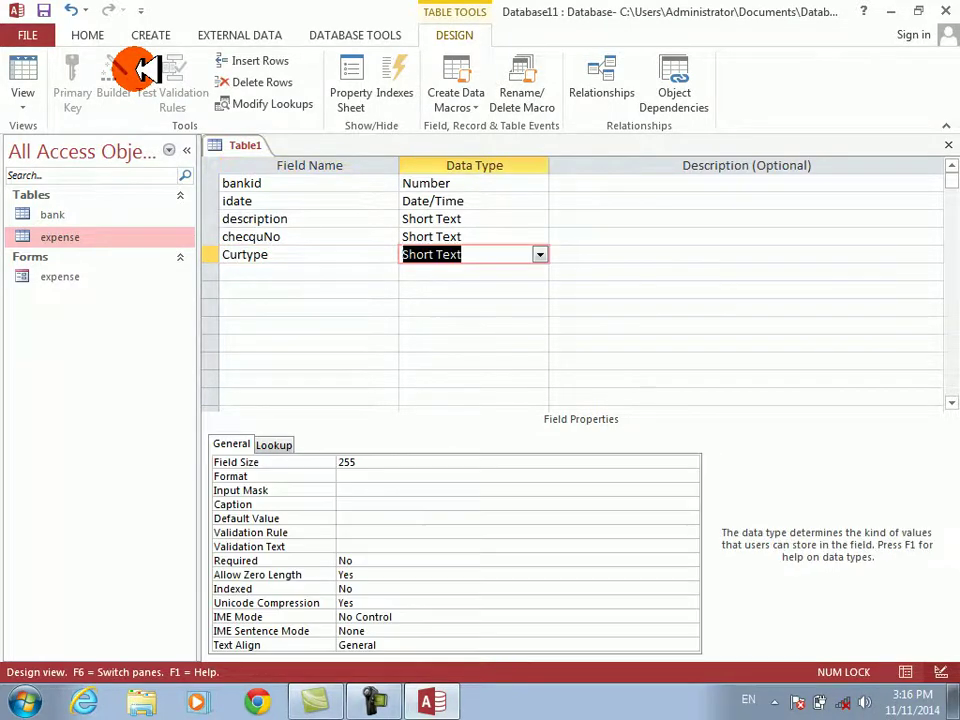
key("Tab")
key("Tab")
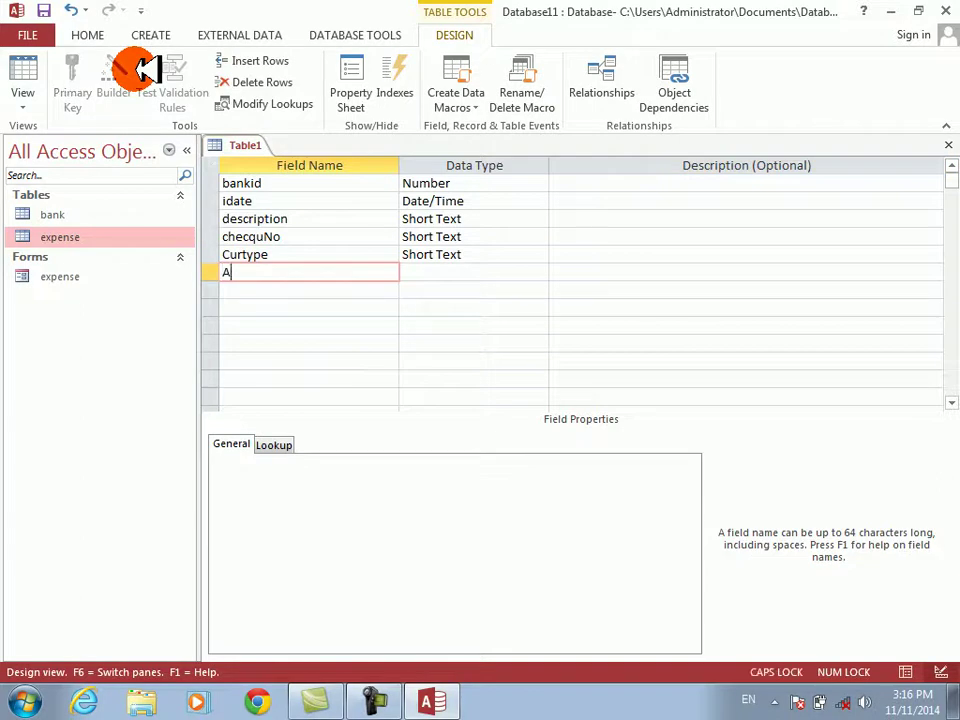
key("Tab")
type("n")
key("Tab")
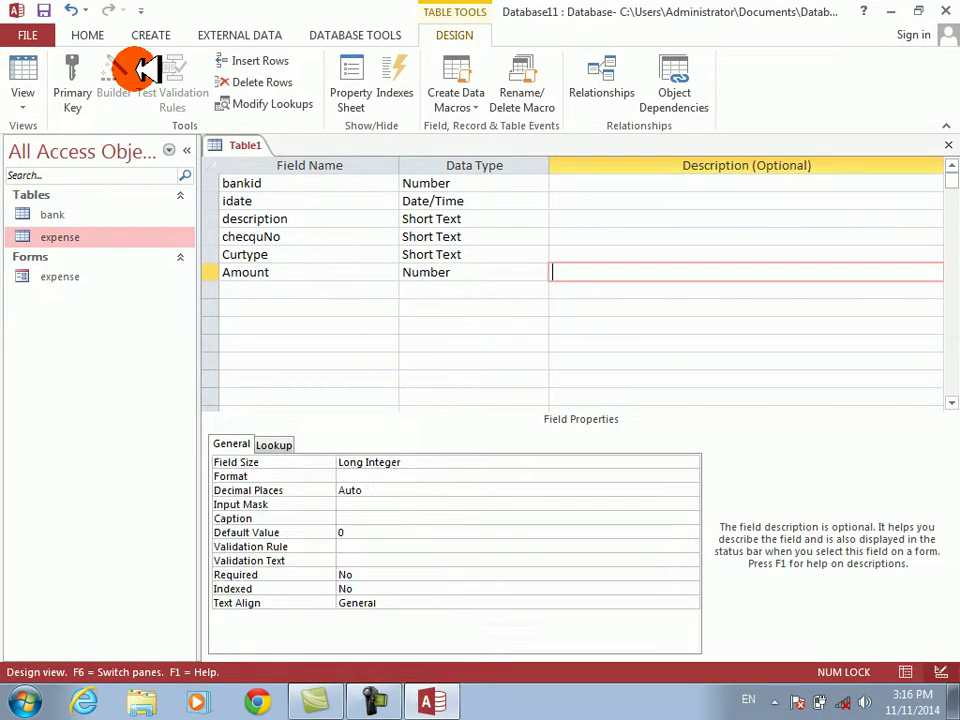
key("shift+Tab")
key("shift+Tab")
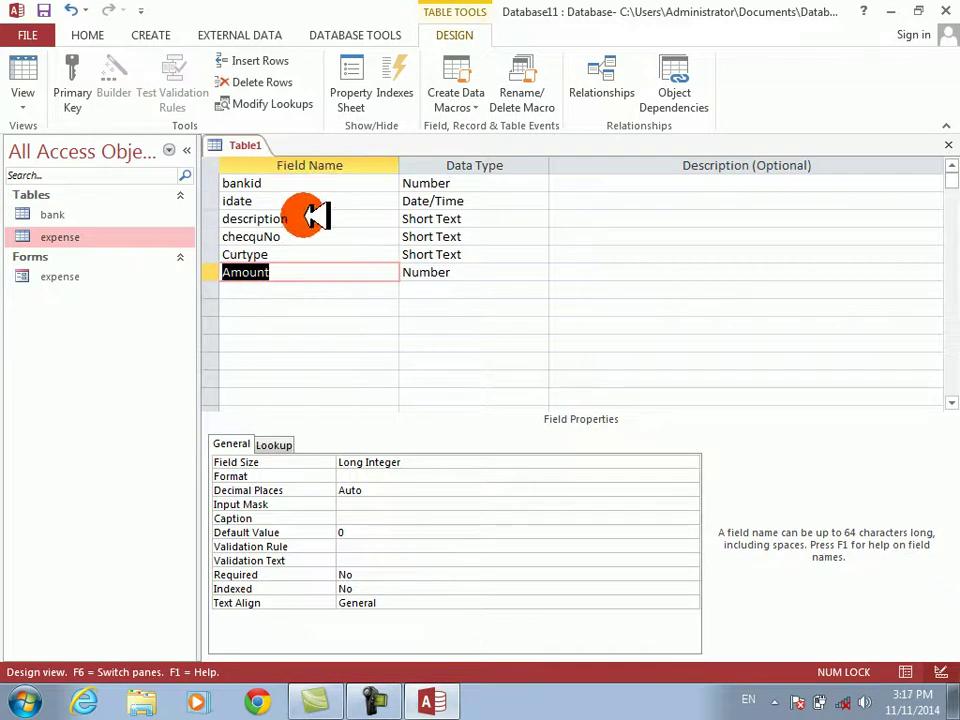
Choose Lookup Wizard as Curtype's data type
left_click(313, 254)
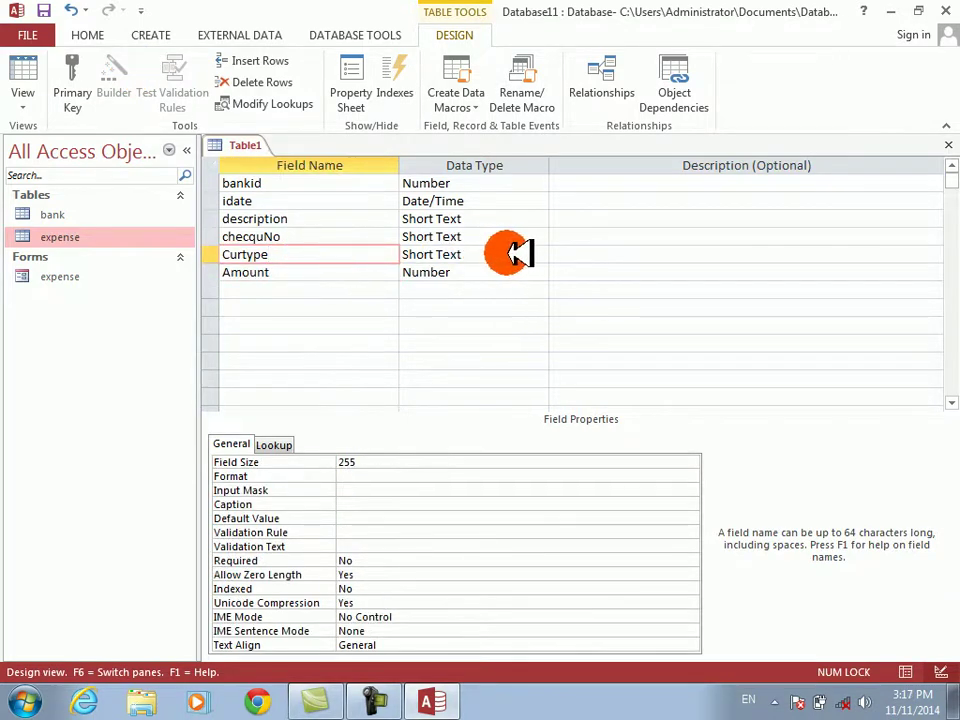
left_click(508, 254)
left_click(539, 254)
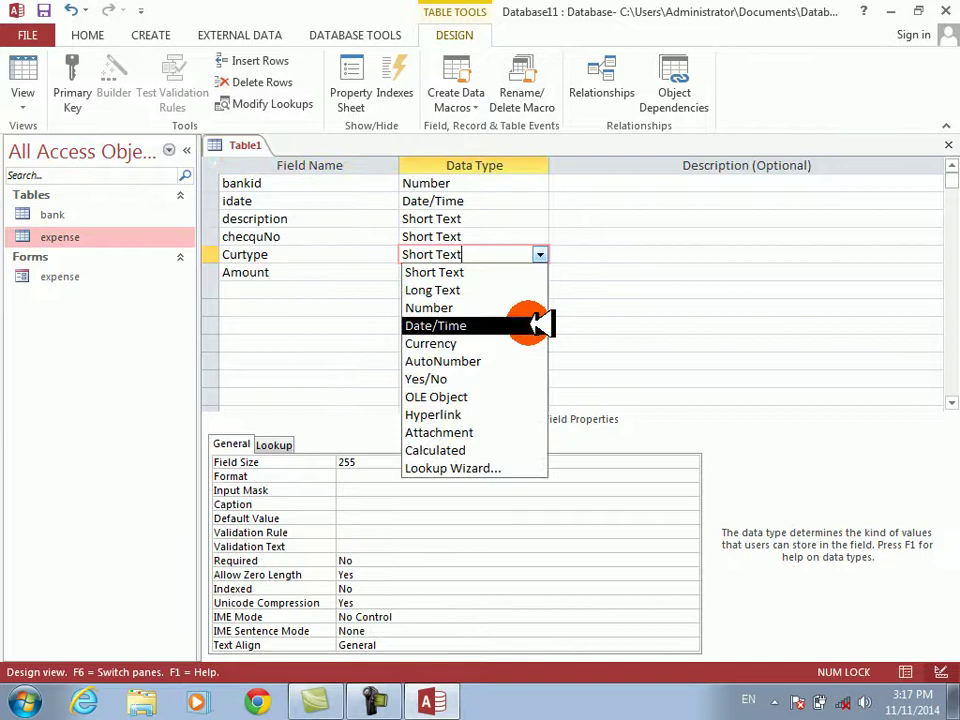
left_click(490, 468)
Pick typed-in lookup values in the Lookup Wizard, then finish it without entries
left_click(435, 254)
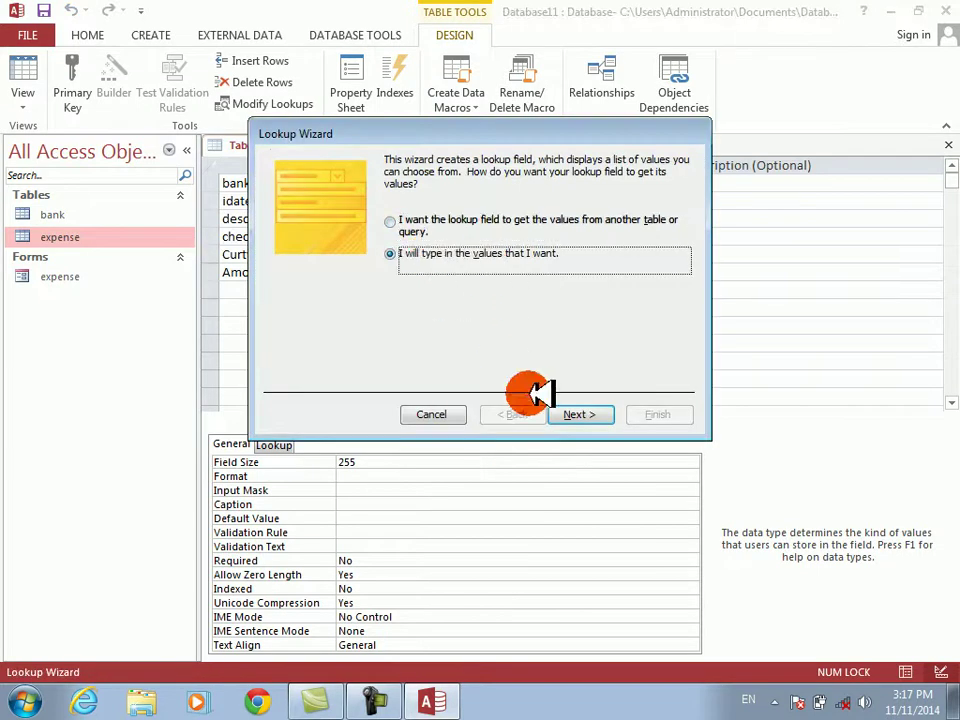
left_click(579, 414)
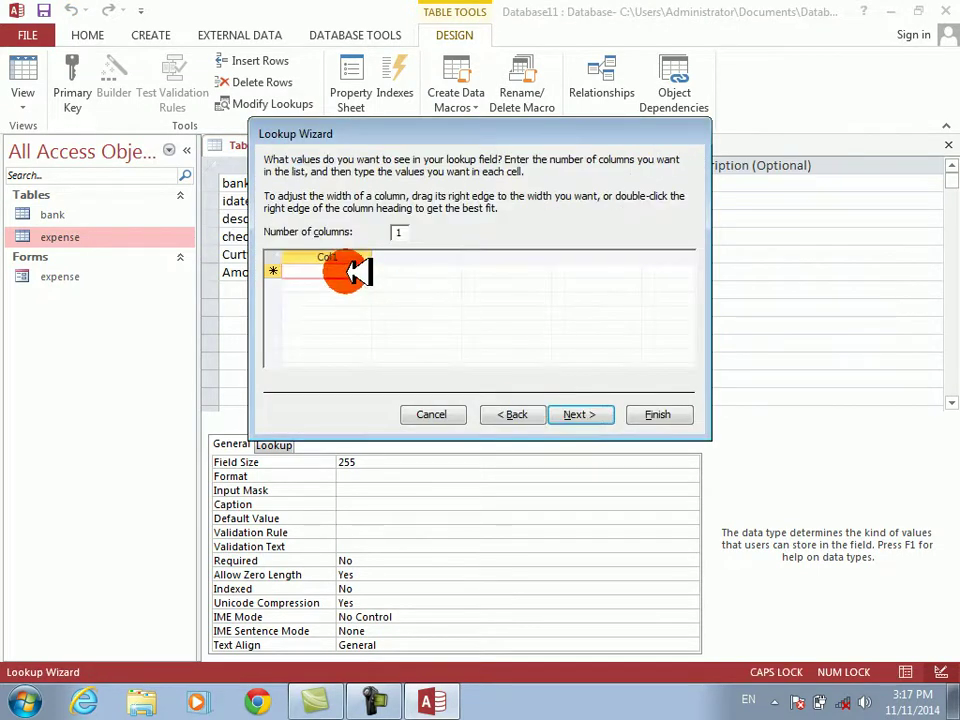
key("alt+n")
key("Return")
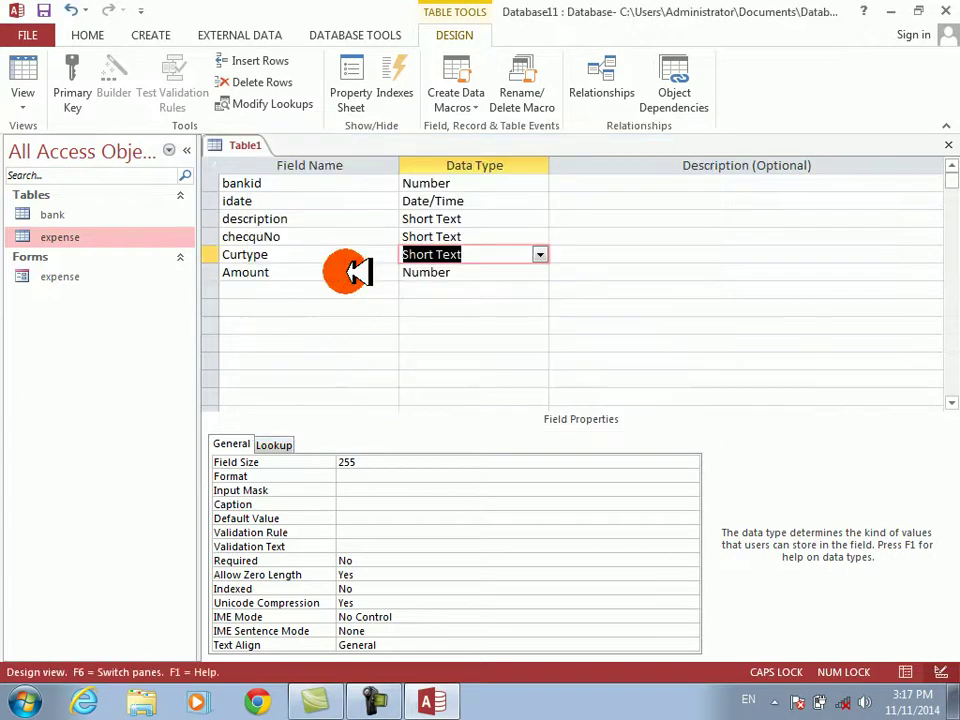
Save the table as CHILD without a primary key and close it
type("CHILD")
key("Return")
key("Return")
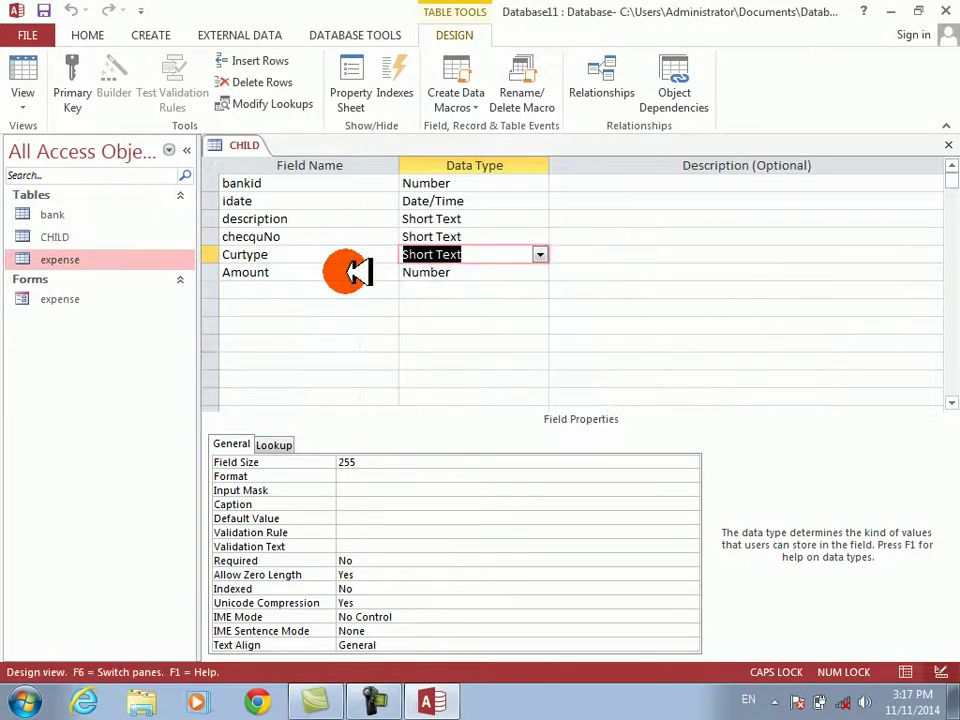
key("ctrl+w")
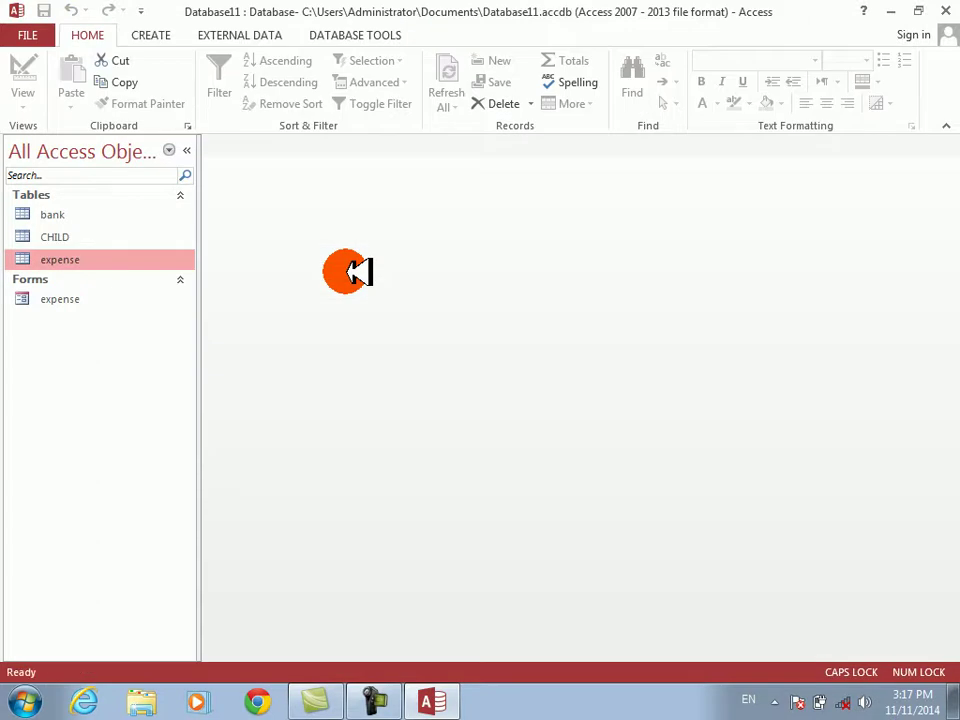
Open the Relationships layout with the bank and CHILD tables added
left_click(340, 34)
left_click(226, 80)
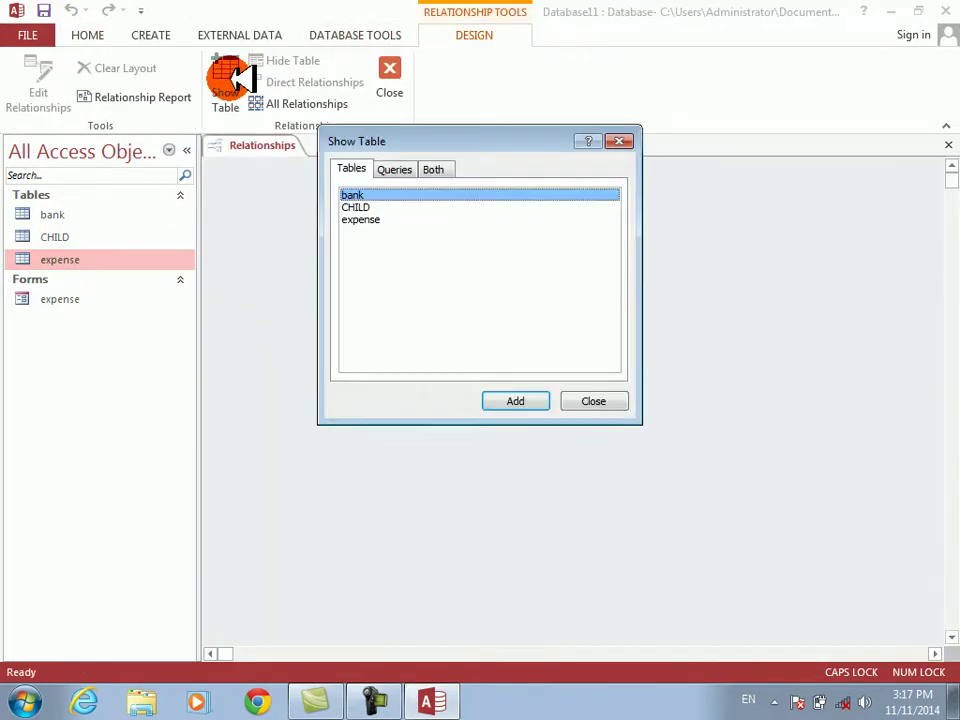
key("shift+Down")
key("Return")
key("Escape")
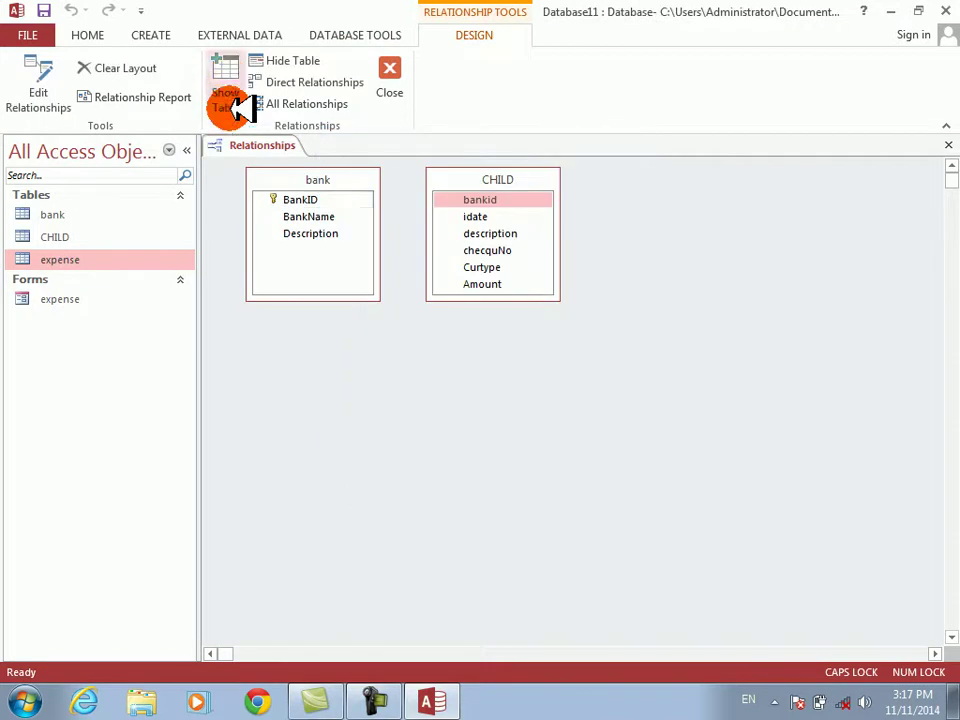
Link BankID to bankid with referential integrity enforced, then save and close the layout
left_click_drag(301, 199, 489, 200)
left_click(392, 286)
key("Return")
key("ctrl+w")
key("Return")
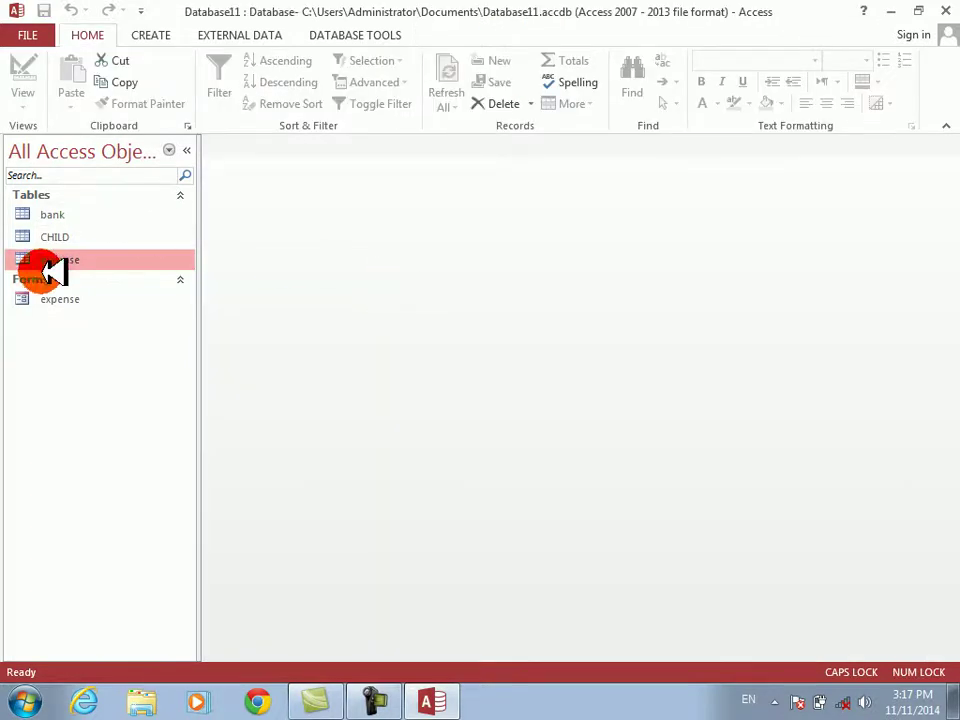
In the Form Wizard, add all bank fields plus idate and the following CHILD fields
left_click(155, 35)
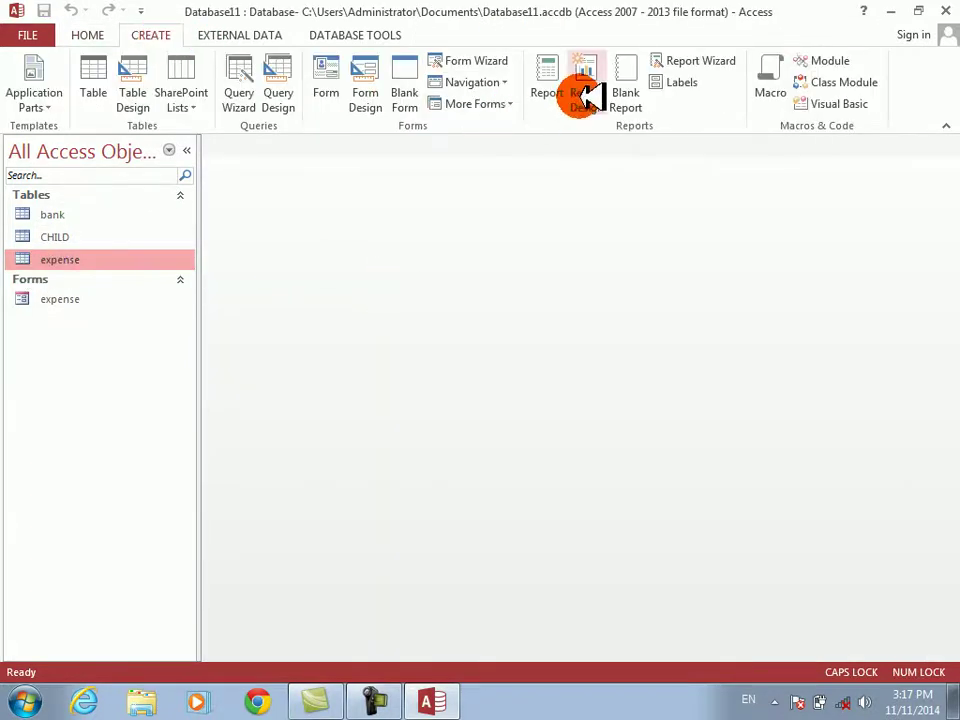
left_click(498, 61)
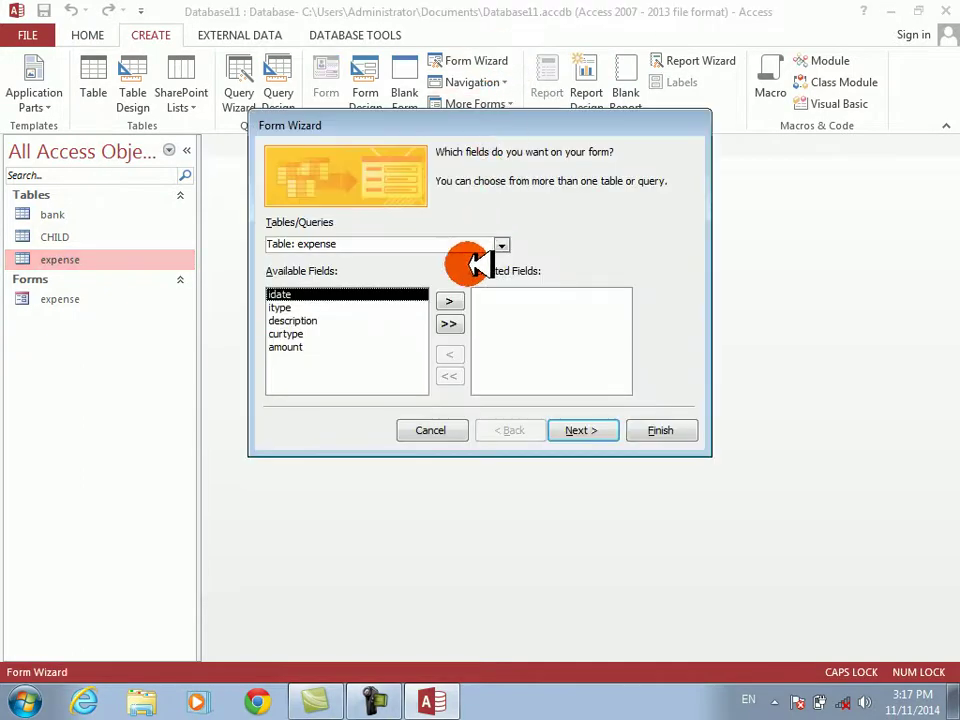
left_click(501, 245)
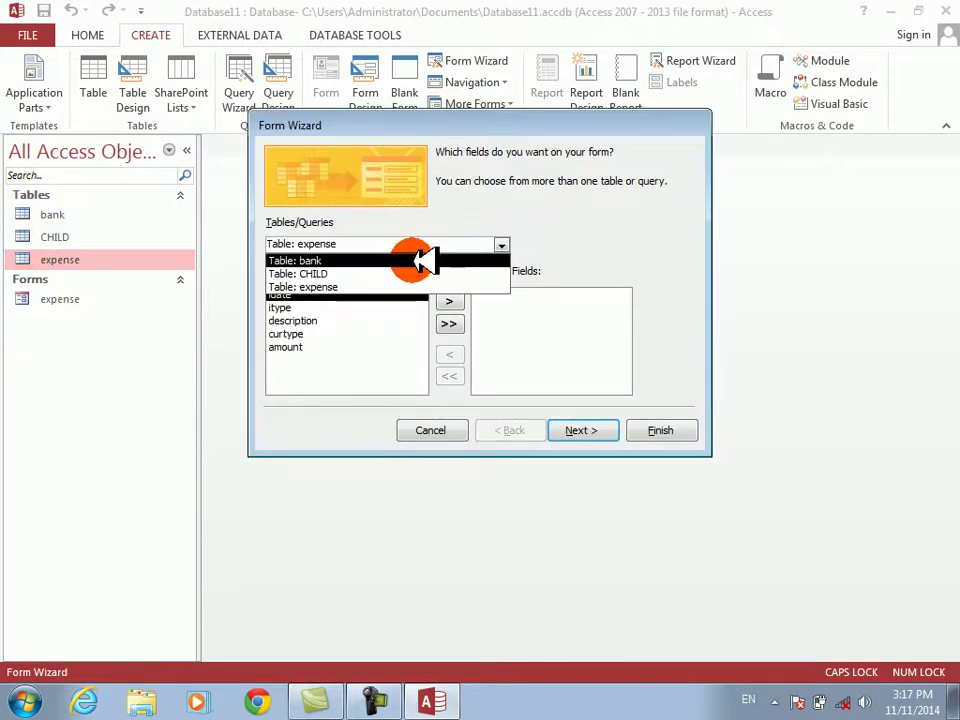
left_click(420, 260)
left_click(449, 323)
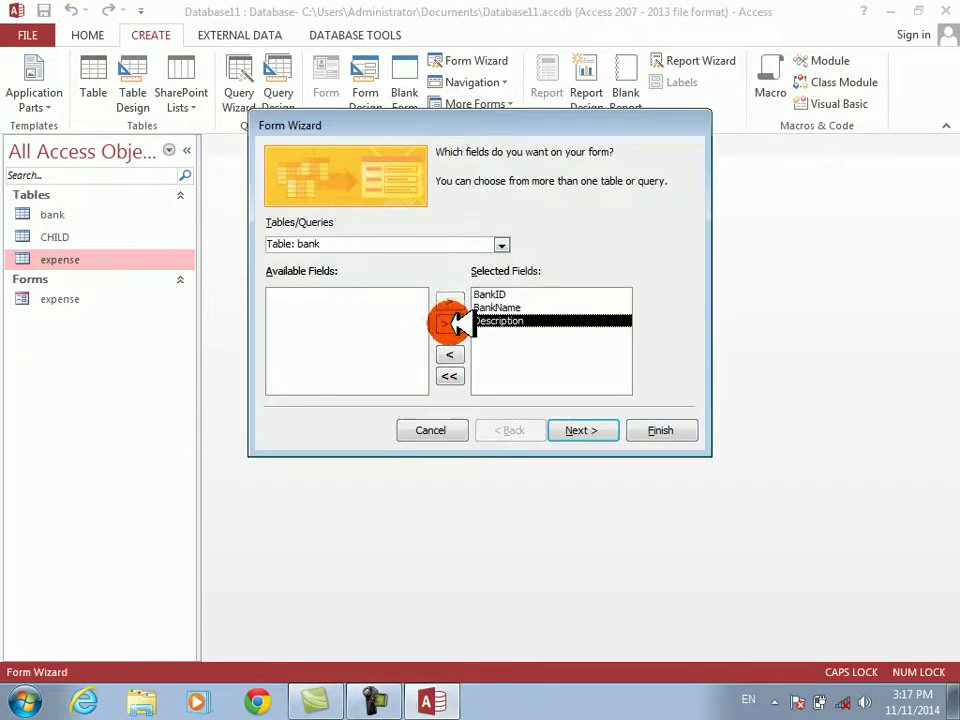
left_click(501, 244)
left_click(386, 272)
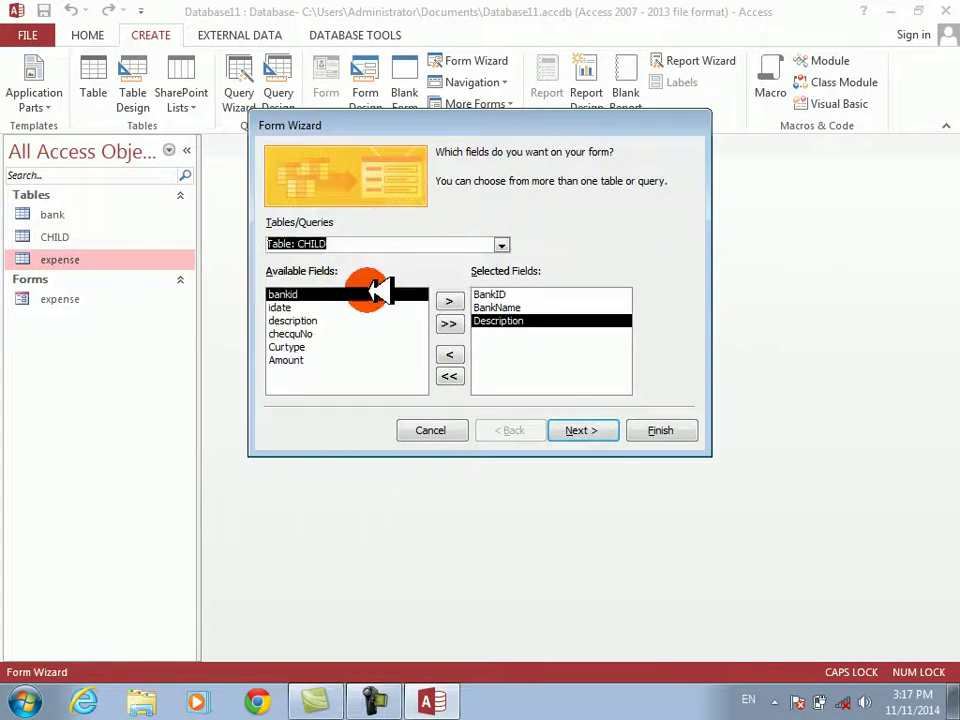
left_click(330, 307)
left_click(449, 300)
left_click(449, 300)
left_click(449, 300)
left_click(449, 300)
left_click(449, 300)
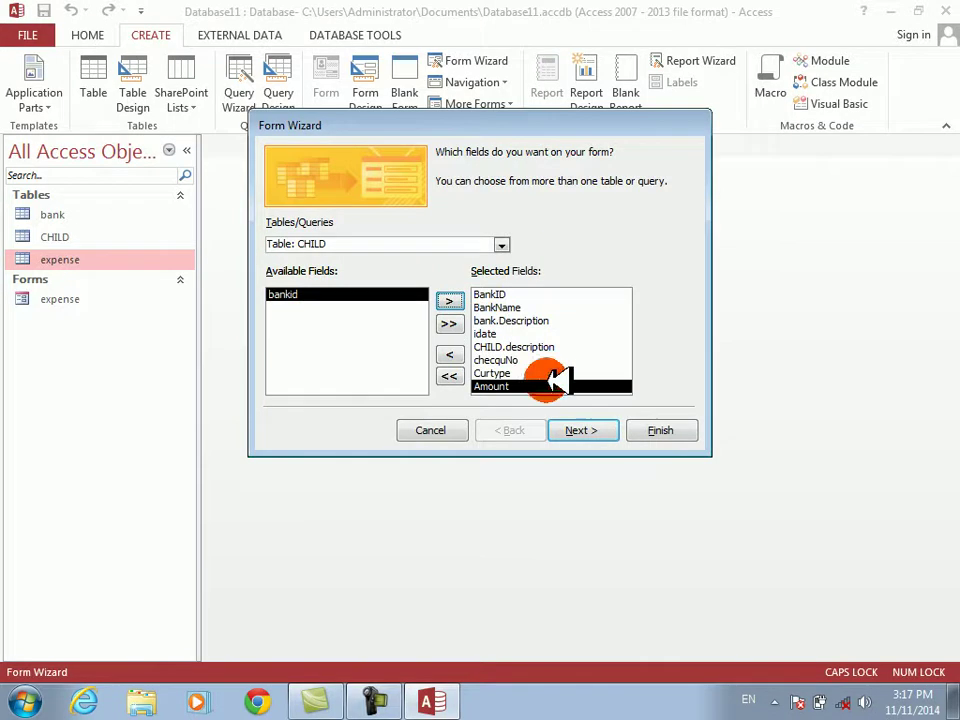
View the data by bank with a tabular CHILD Subform and finish the wizard
left_click(583, 430)
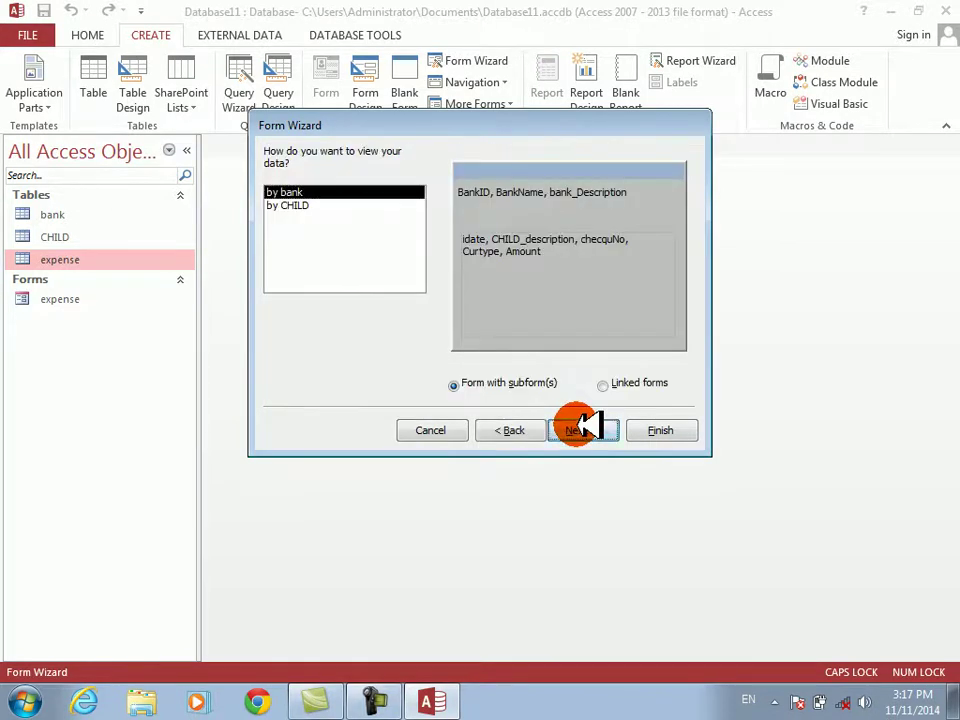
left_click(583, 430)
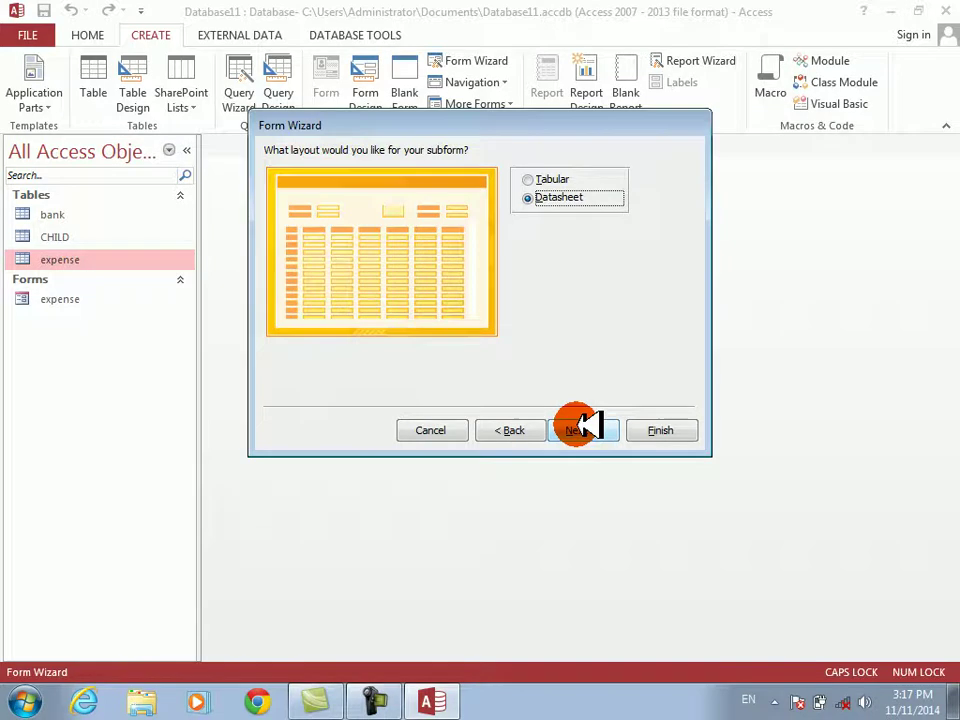
left_click(546, 180)
left_click(583, 430)
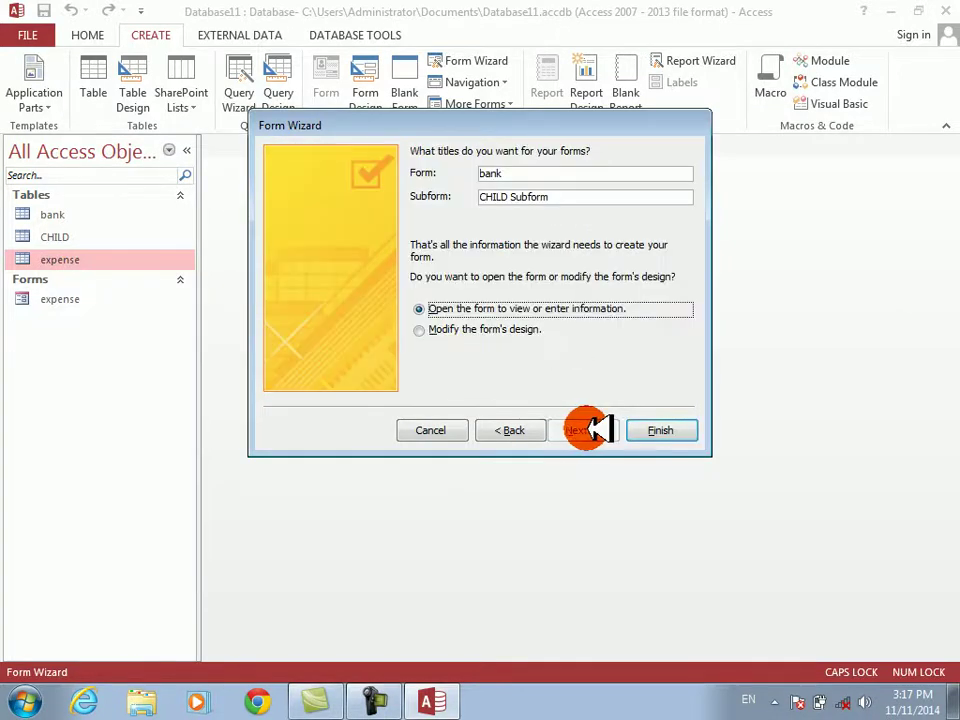
left_click(660, 430)
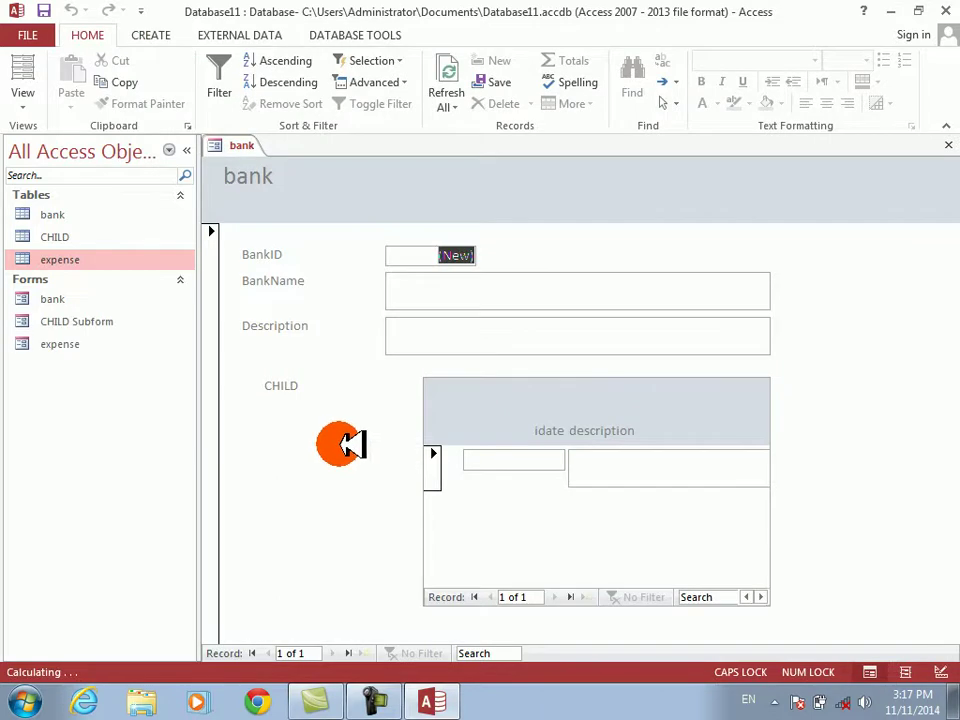
Open the bank form in Design View, delete its 'bank' header title, and collapse the Form Header
right_click(345, 445)
left_click(362, 501)
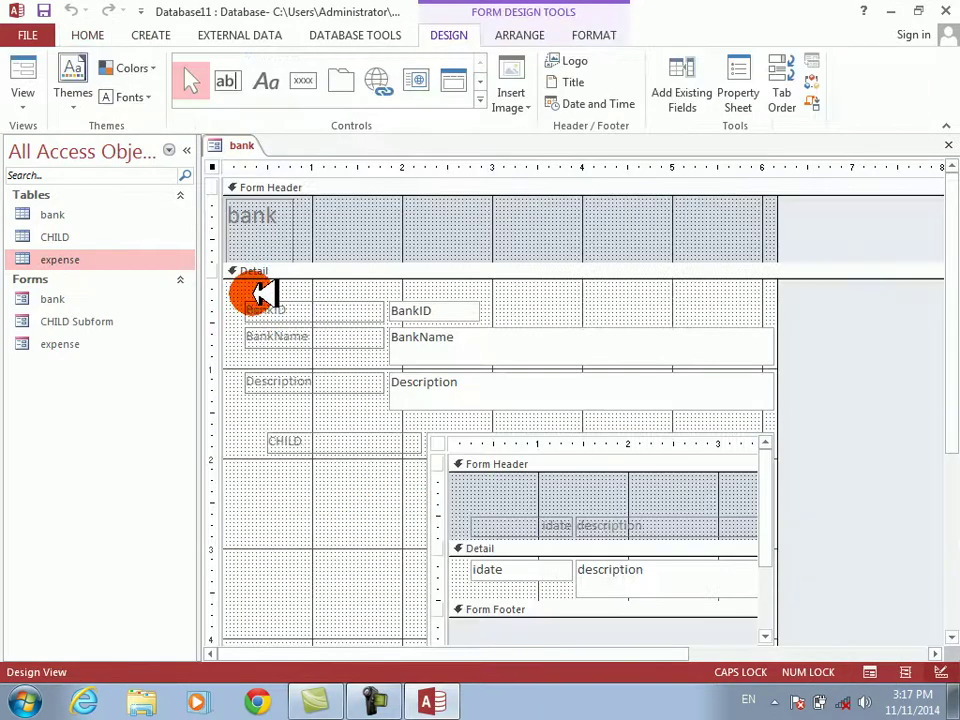
left_click(268, 236)
key("Delete")
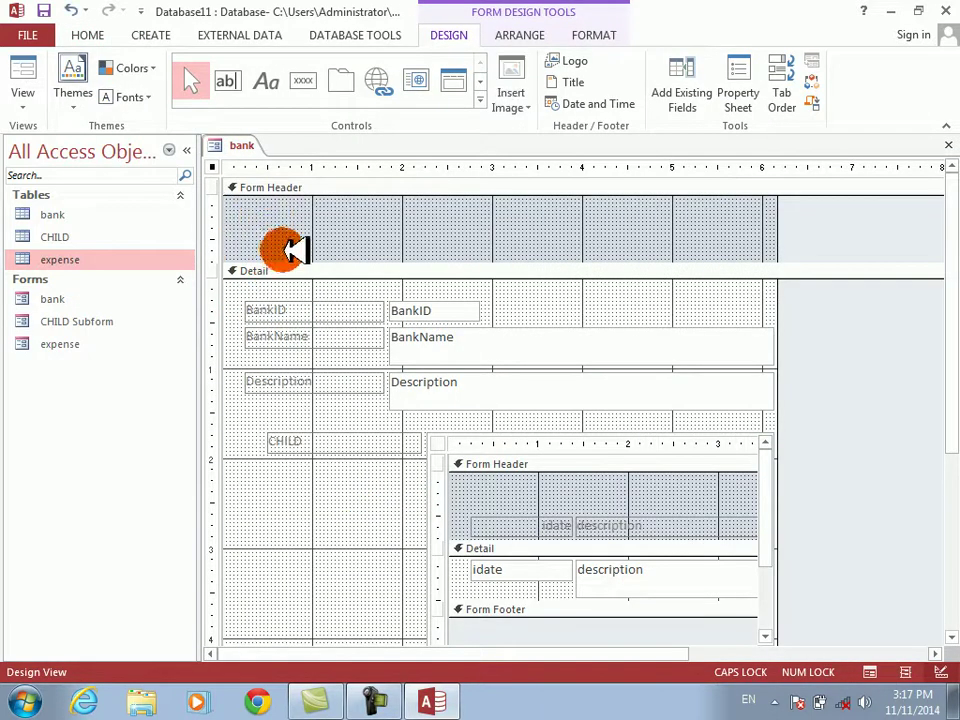
left_click_drag(295, 259, 459, 330)
Group the bank fields in a Tabular layout, narrow the field boxes, then remove the layout
left_click(545, 35)
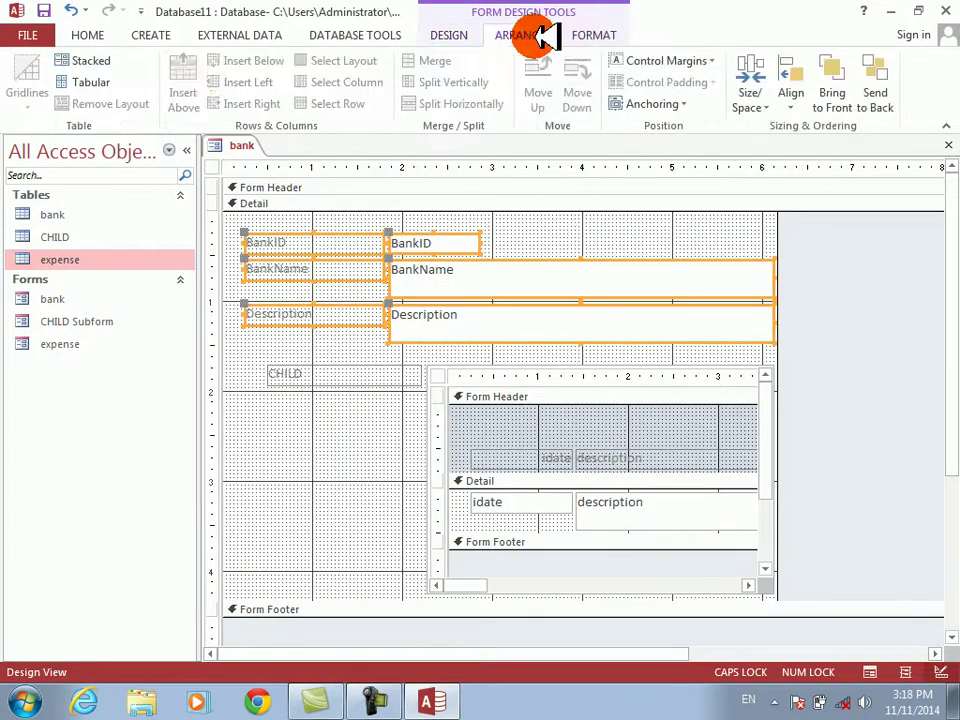
left_click(96, 80)
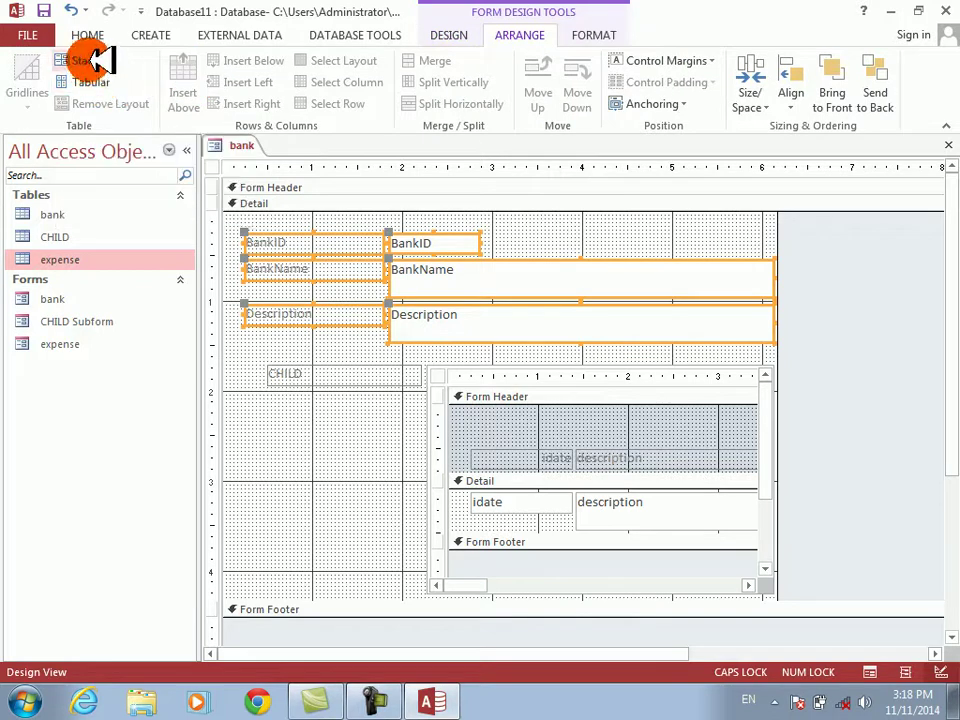
left_click(318, 220)
left_click(476, 243)
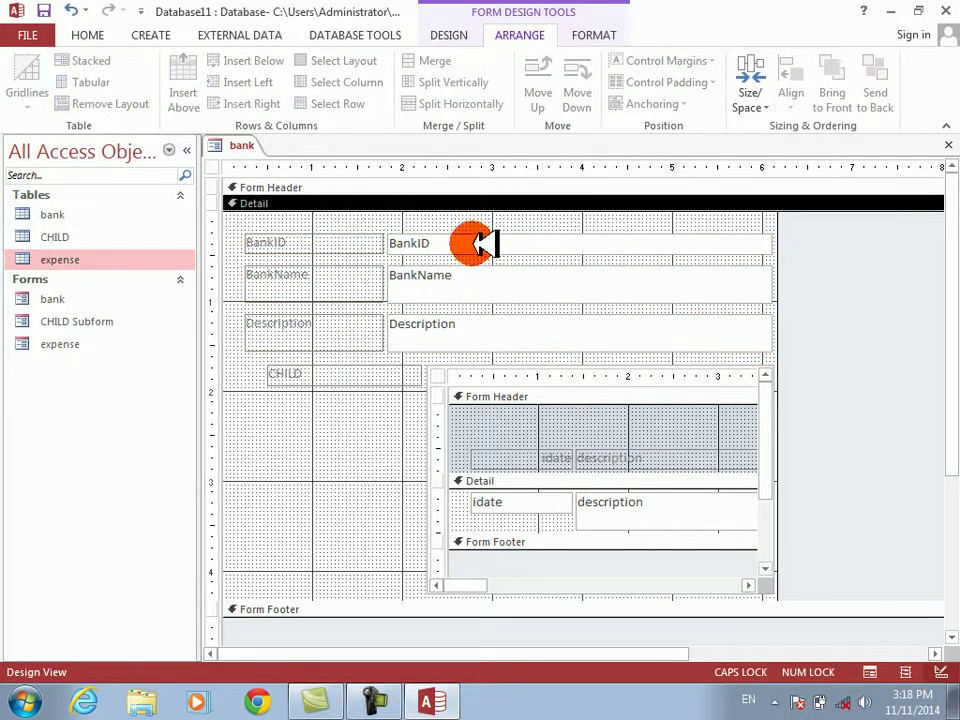
key("shift+Left")
key("shift+Left")
key("shift+Left")
key("shift+Left")
key("shift+Left")
key("shift+Left")
key("shift+Left")
key("shift+Left")
key("shift+Left")
key("shift+Left")
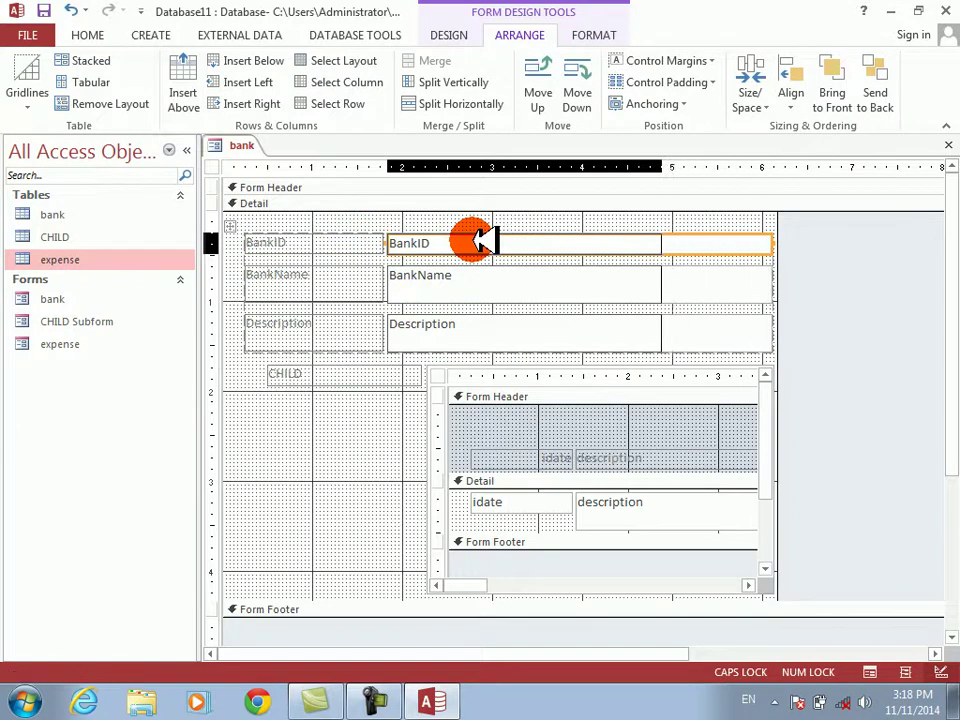
left_click_drag(526, 239, 489, 336)
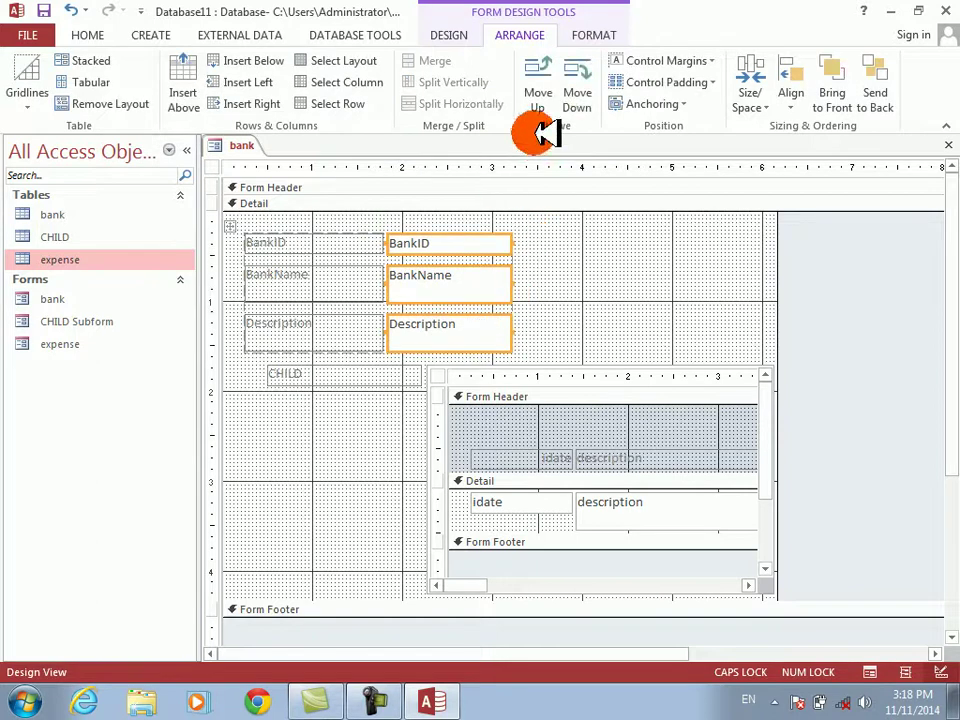
left_click(125, 100)
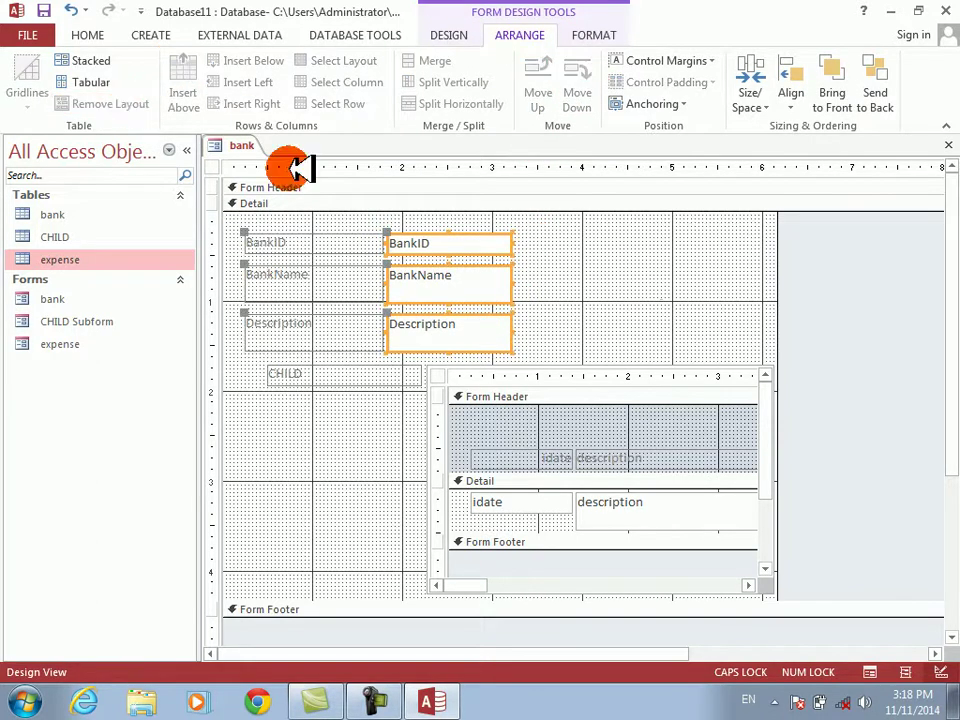
Stack BankID, BankName and Description closer together, make Description taller, and shift them right
left_click(670, 315)
left_click(484, 240)
key("Up")
key("Up")
key("Up")
key("Up")
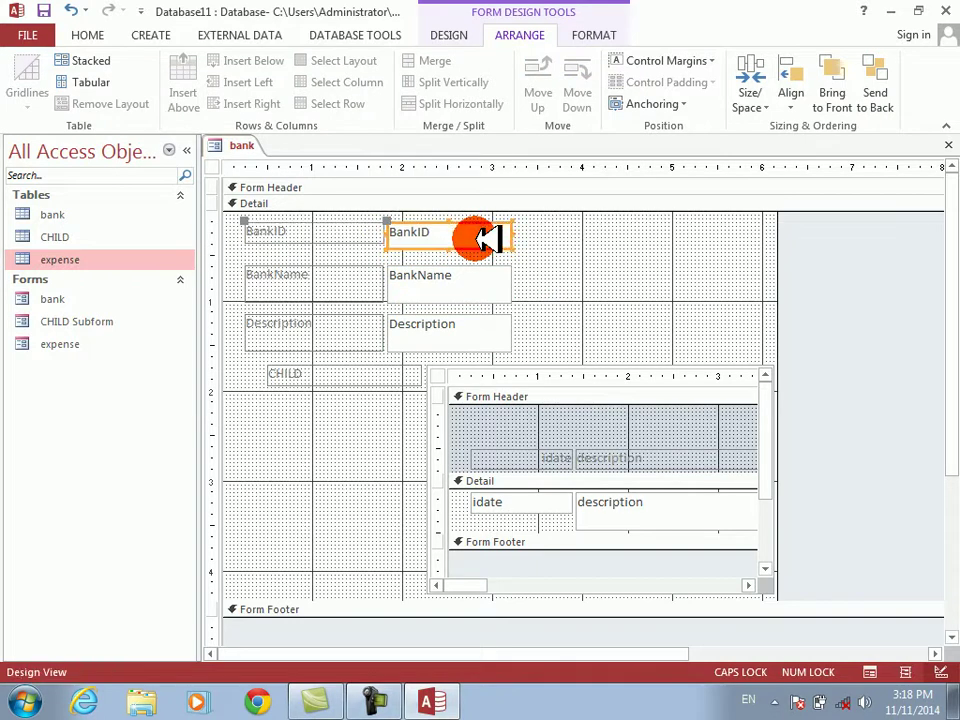
left_click(481, 274)
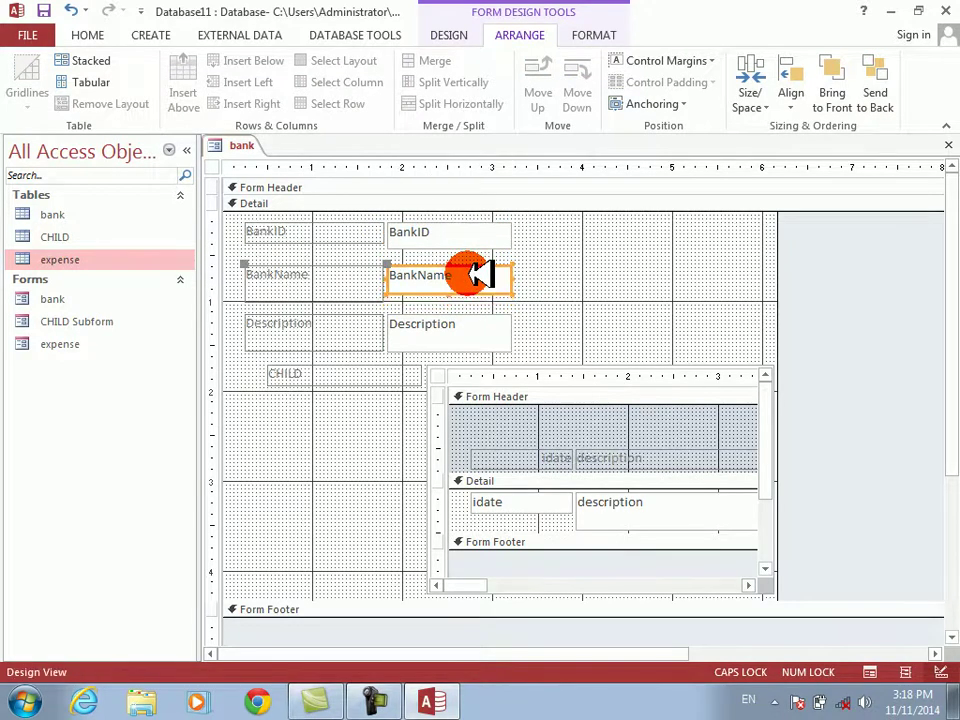
key("Up")
key("Up")
key("Up")
left_click(452, 341)
key("Up")
key("Up")
key("Up")
key("Up")
key("Up")
key("Up")
key("Up")
key("Up")
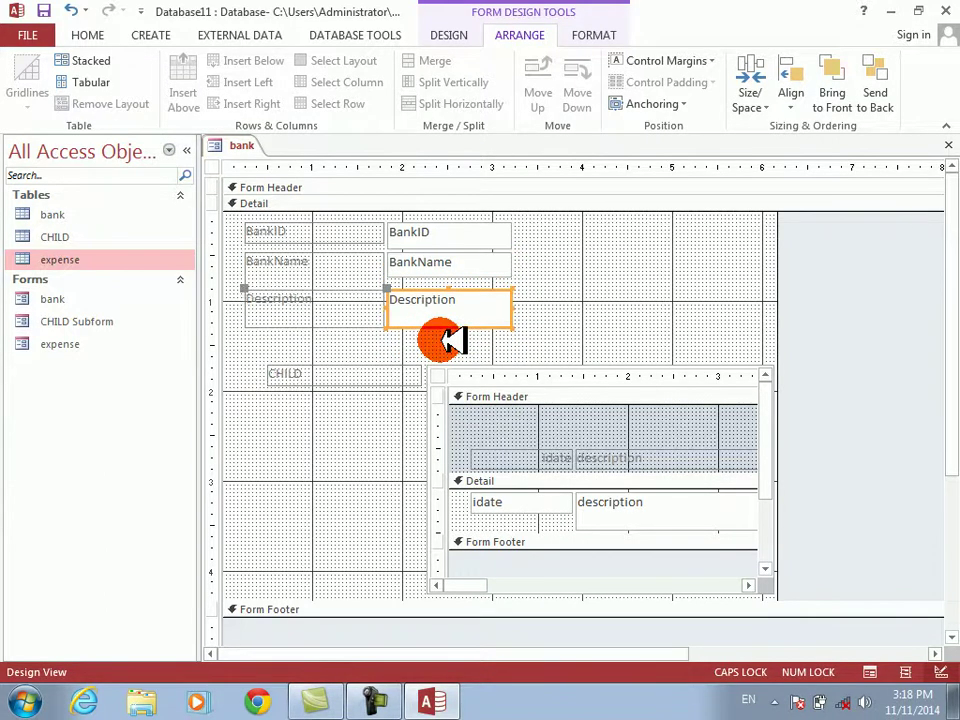
key("shift+Down")
key("shift+Down")
key("shift+Down")
key("shift+Down")
key("shift+Down")
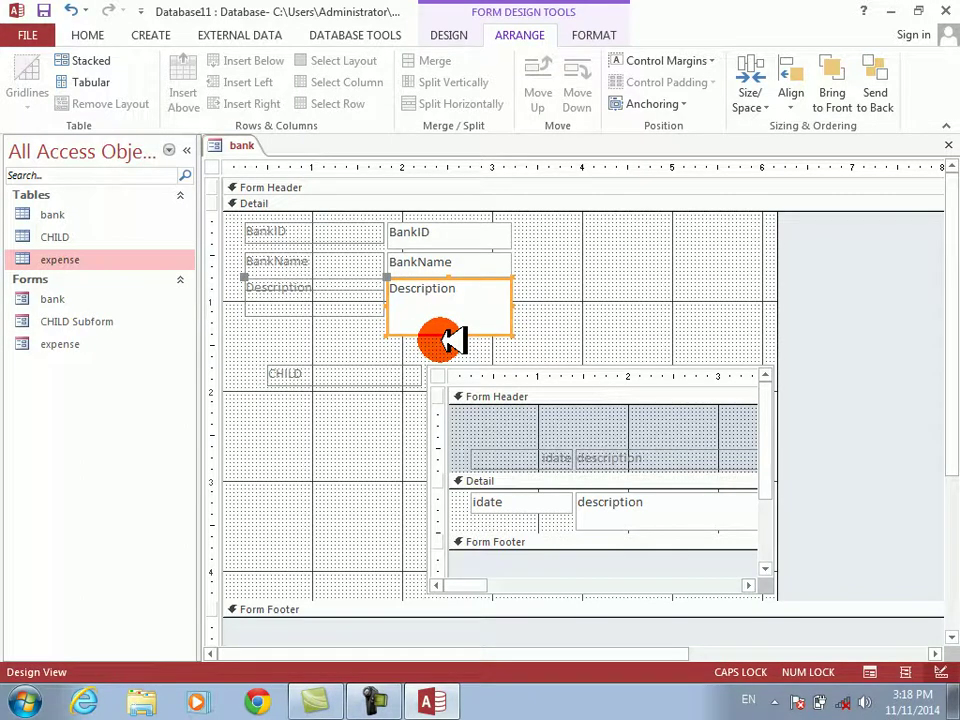
left_click_drag(332, 321, 473, 231)
key("Right")
key("Right")
key("Right")
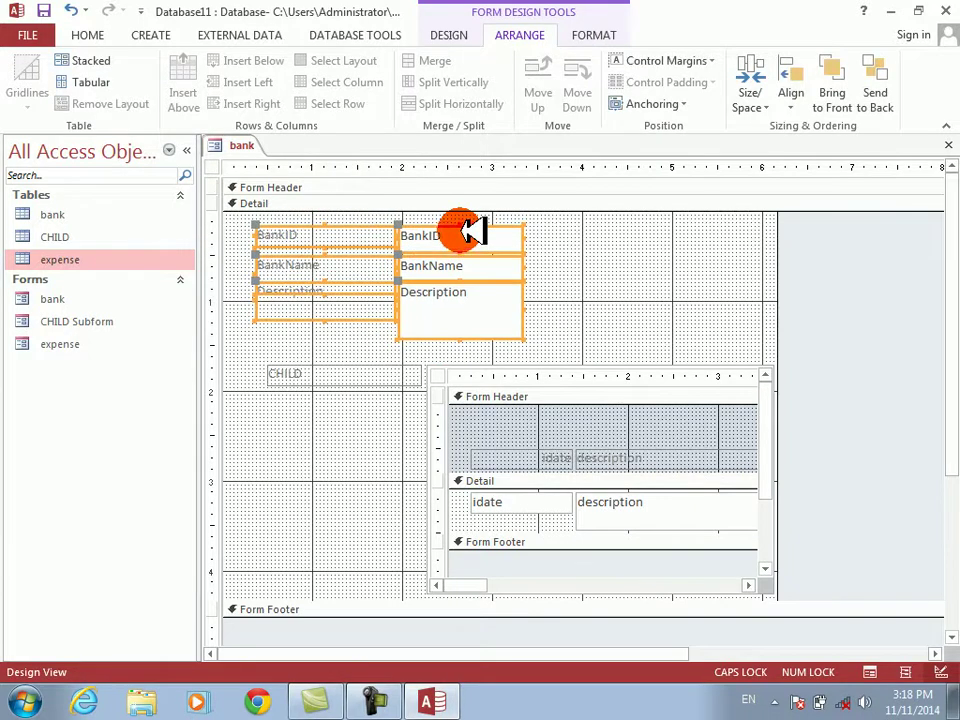
key("Down")
Delete the CHILD label, move the subform down, and shift the bank fields down and right
left_click(400, 368)
key("BackSpace")
key("BackSpace")
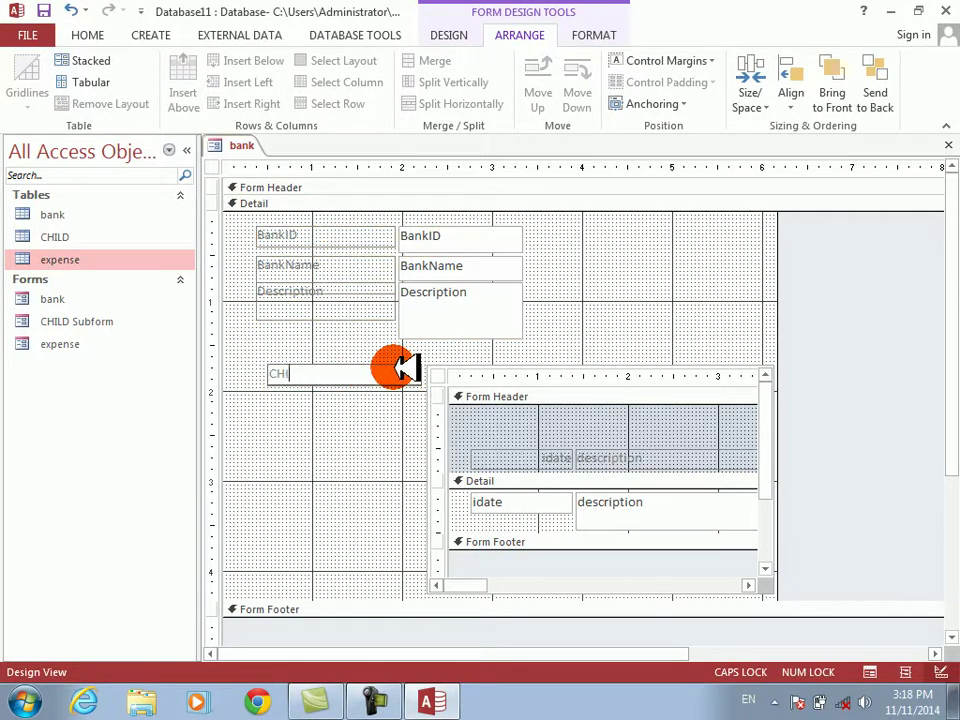
left_click_drag(396, 378, 506, 476)
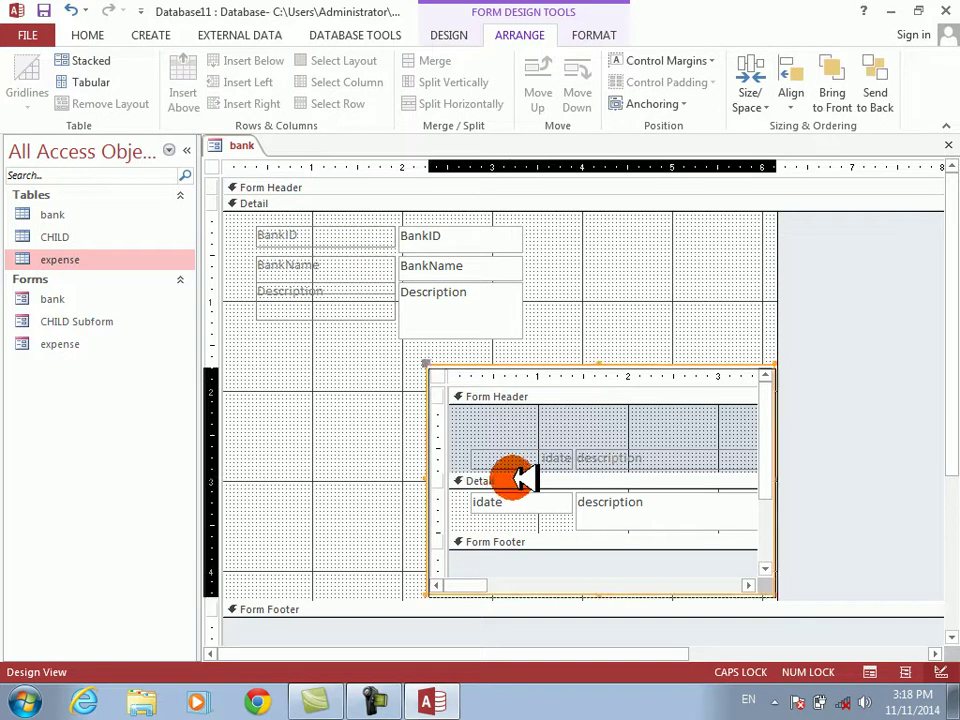
key("Down")
key("Down")
key("Down")
key("Down")
key("Down")
key("Down")
key("Down")
key("Down")
key("Down")
key("Down")
key("Down")
key("Down")
key("Down")
key("Down")
key("Down")
key("Down")
key("Down")
key("Down")
key("Down")
key("Down")
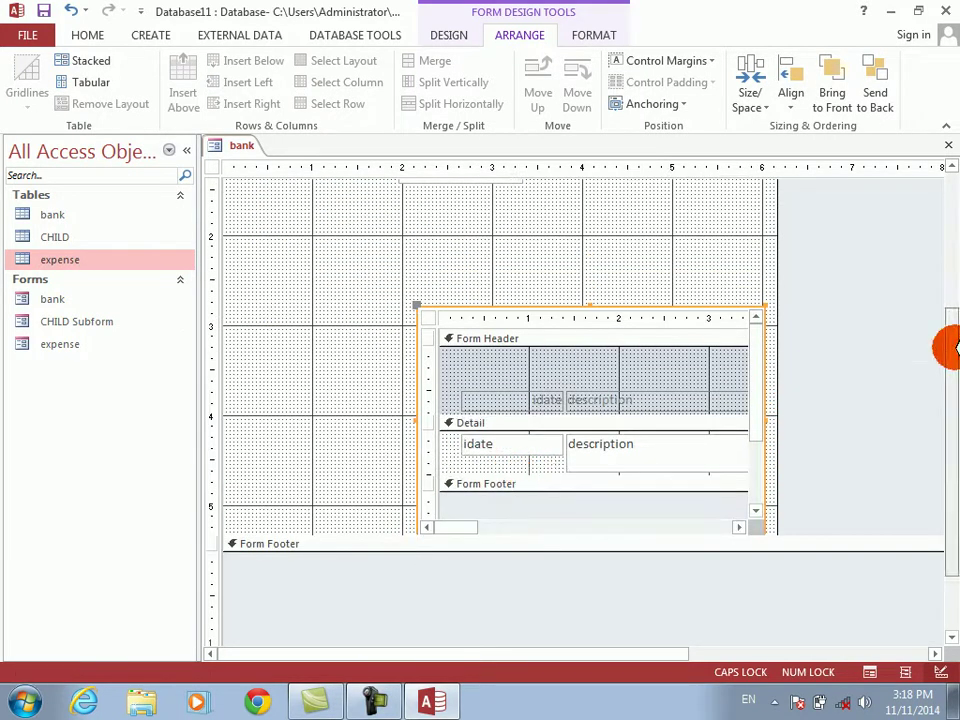
left_click_drag(951, 339, 948, 200)
left_click_drag(499, 378, 248, 198)
key("Down")
key("Down")
key("Right")
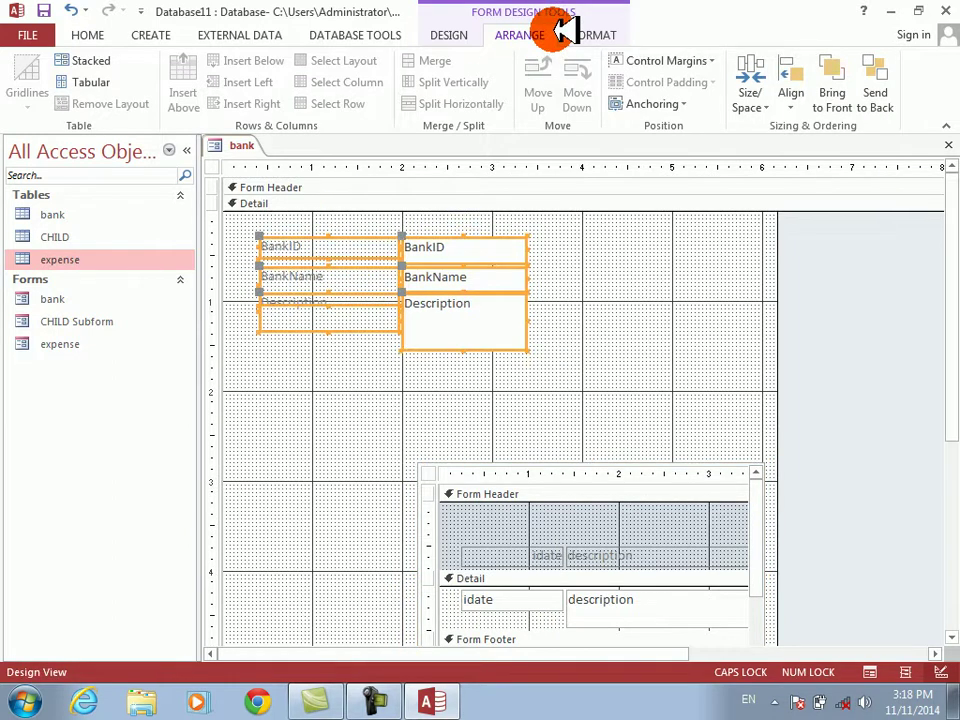
Set the BankID, BankName and Description labels and boxes to font size 12
left_click(588, 35)
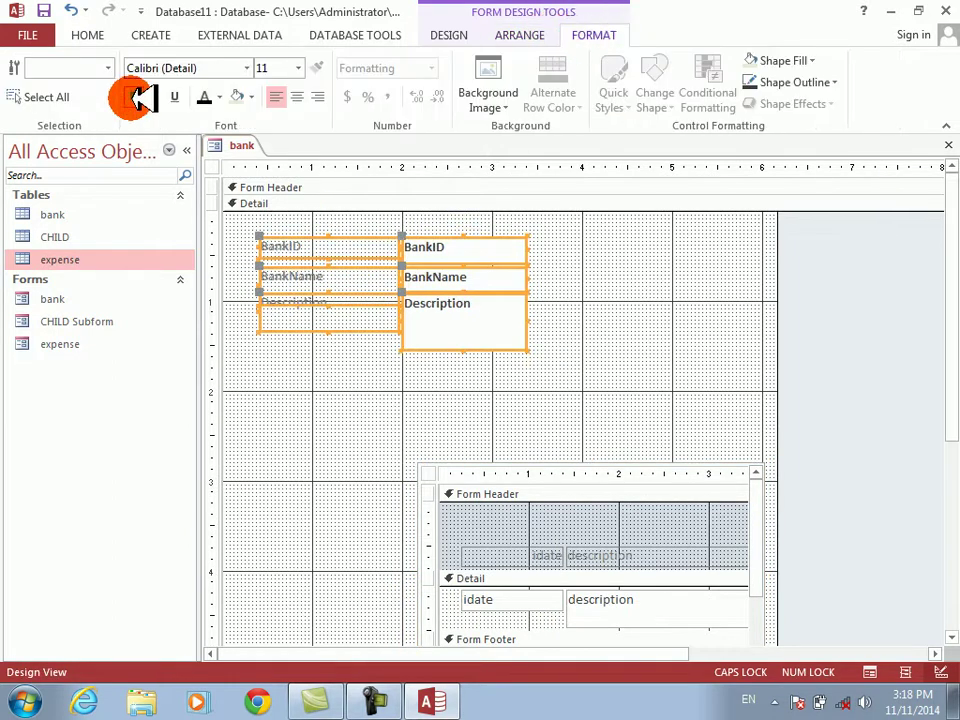
left_click(298, 68)
left_click(279, 161)
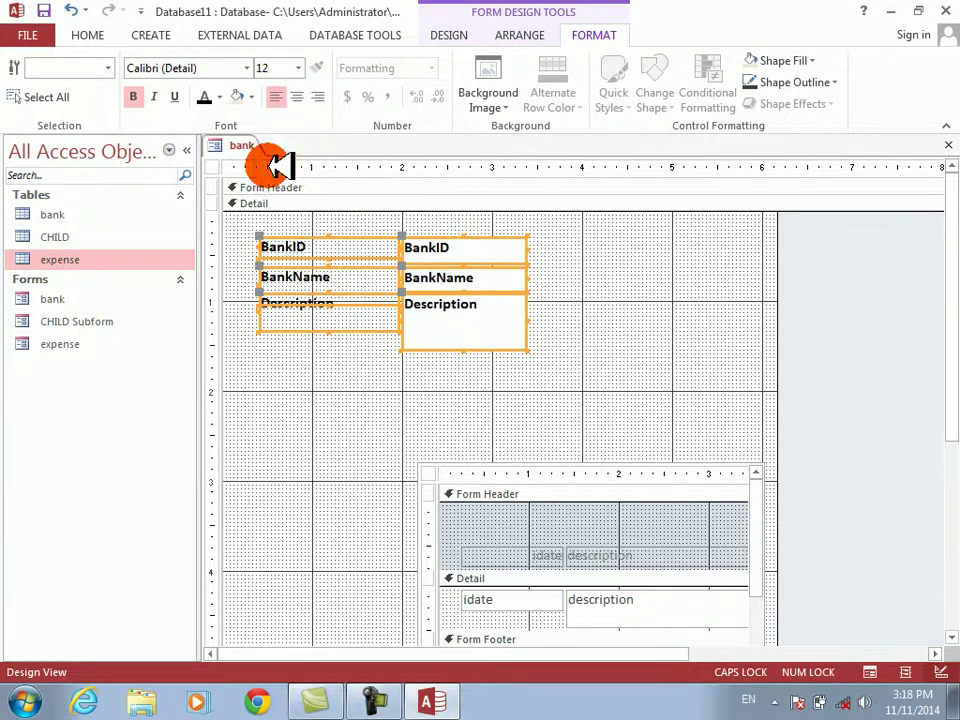
left_click(310, 372)
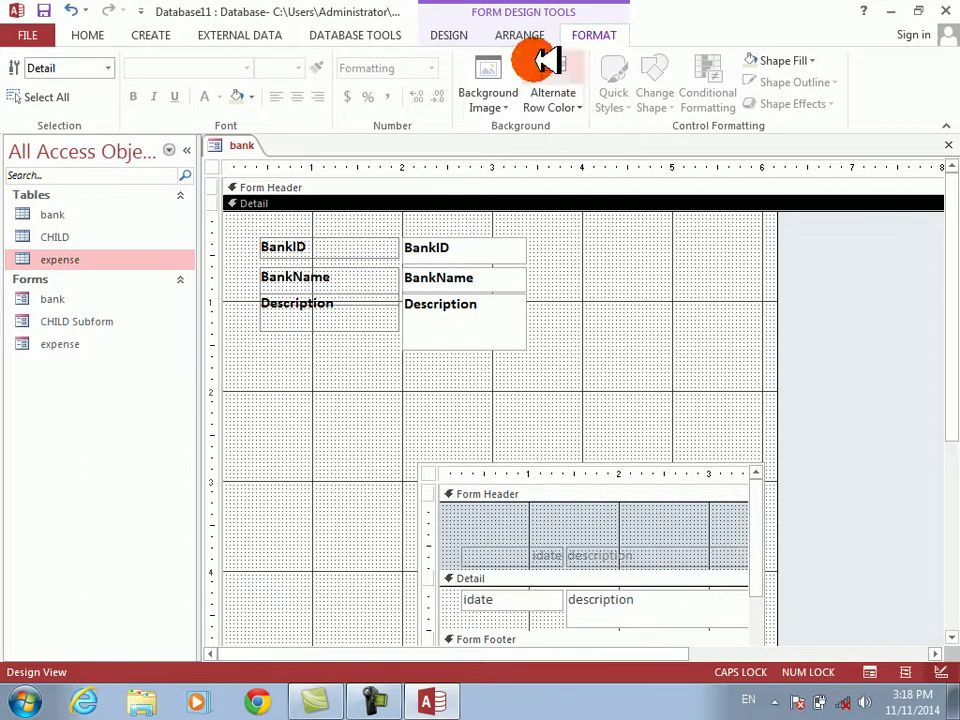
left_click(448, 35)
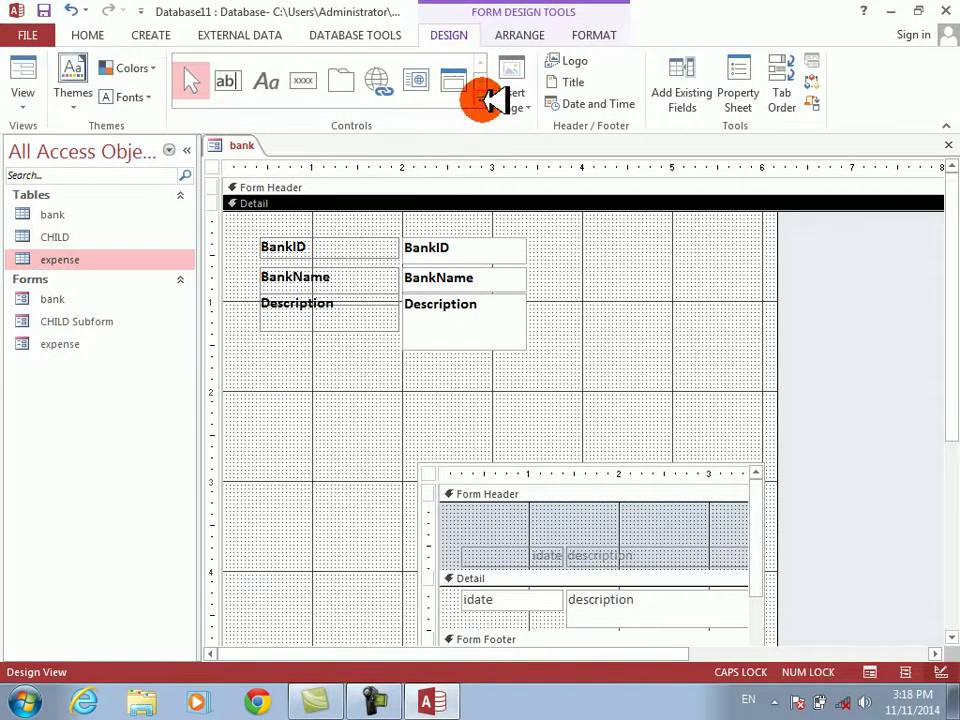
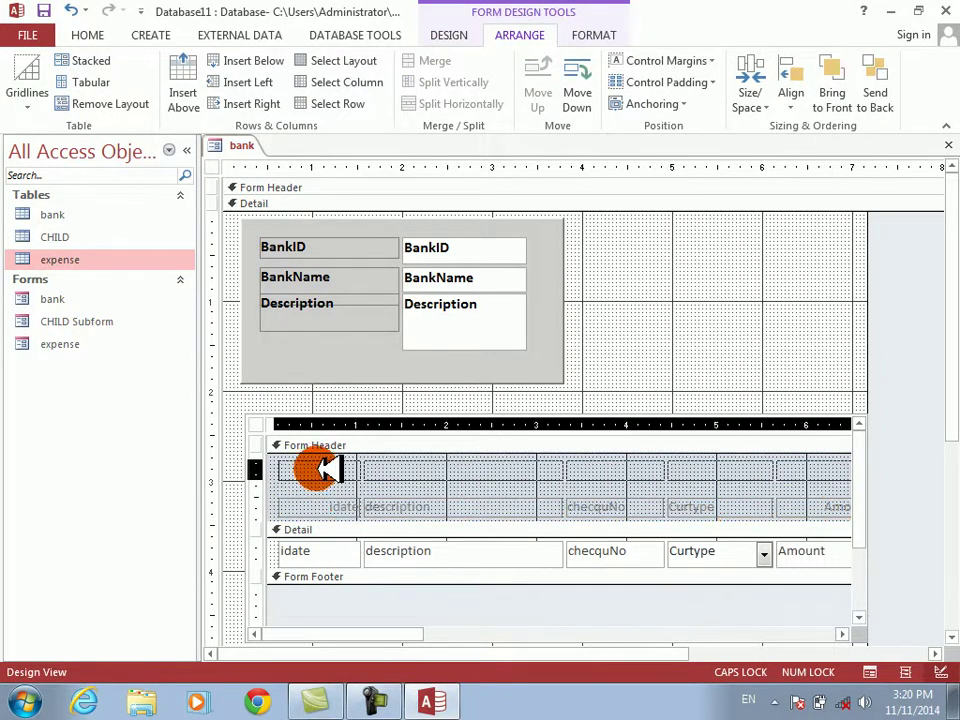
Shrink the subform header and make its column headings dark, bold, centred and 12 pt
left_click_drag(355, 518, 343, 480)
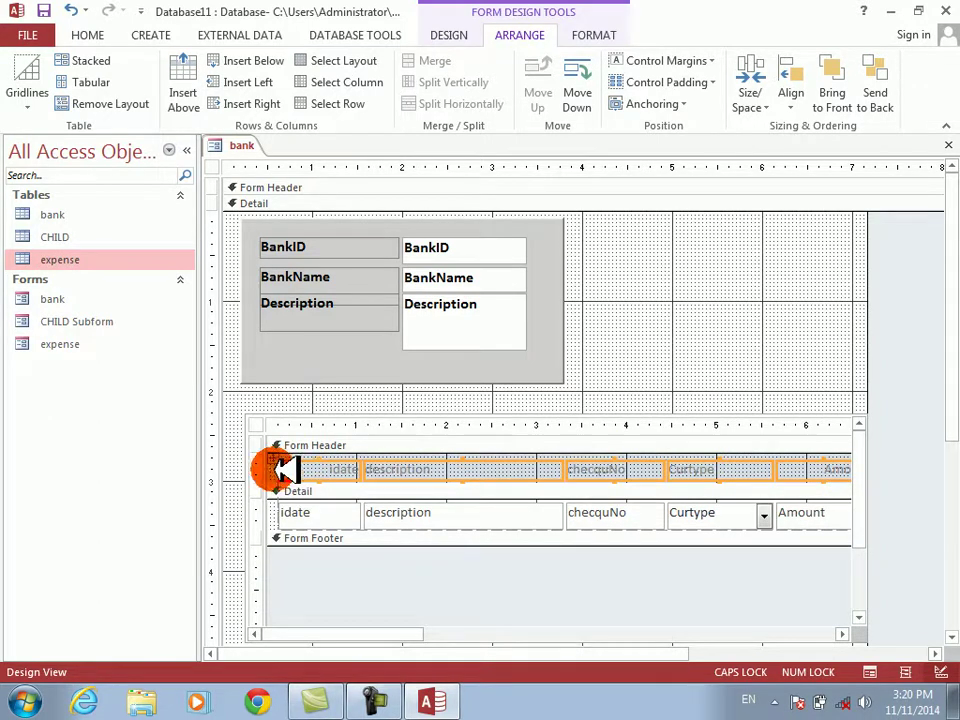
left_click(594, 35)
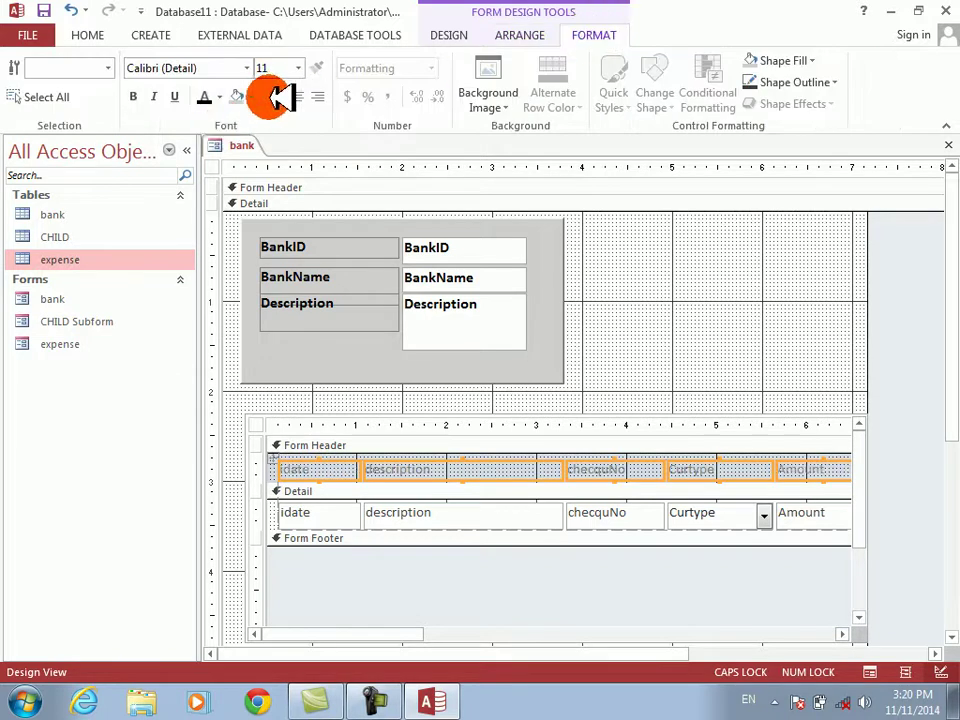
left_click(206, 97)
left_click(136, 97)
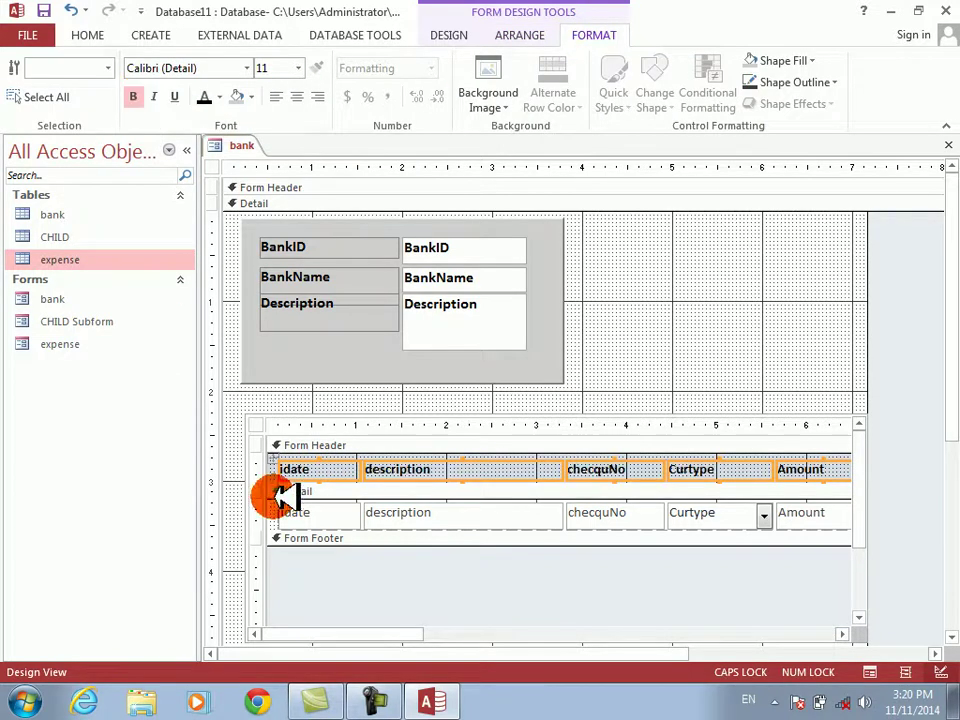
left_click(297, 97)
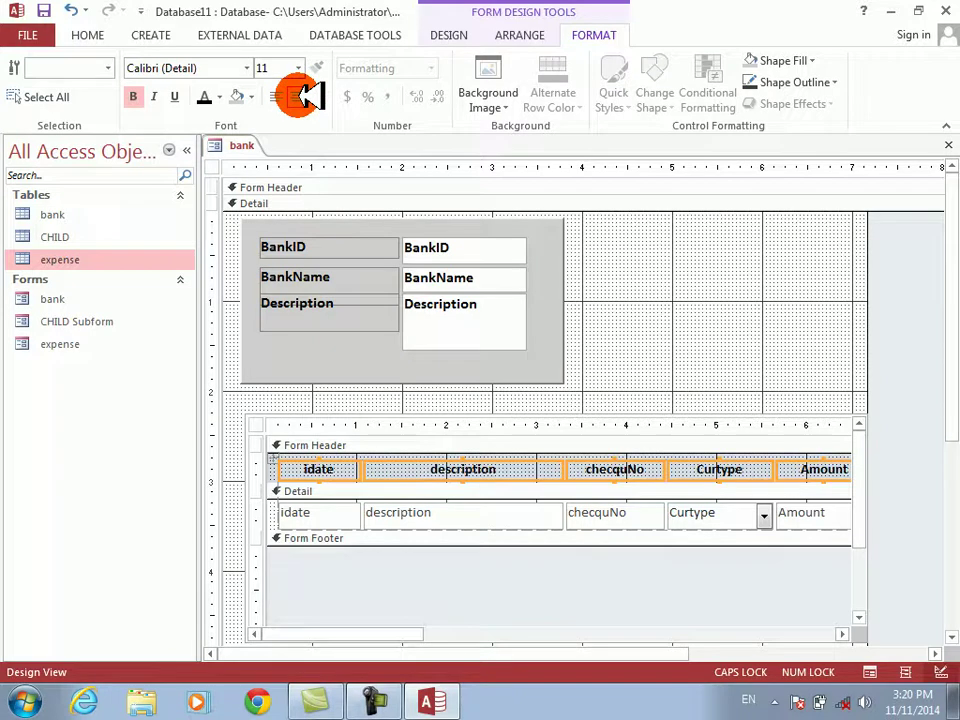
left_click(298, 68)
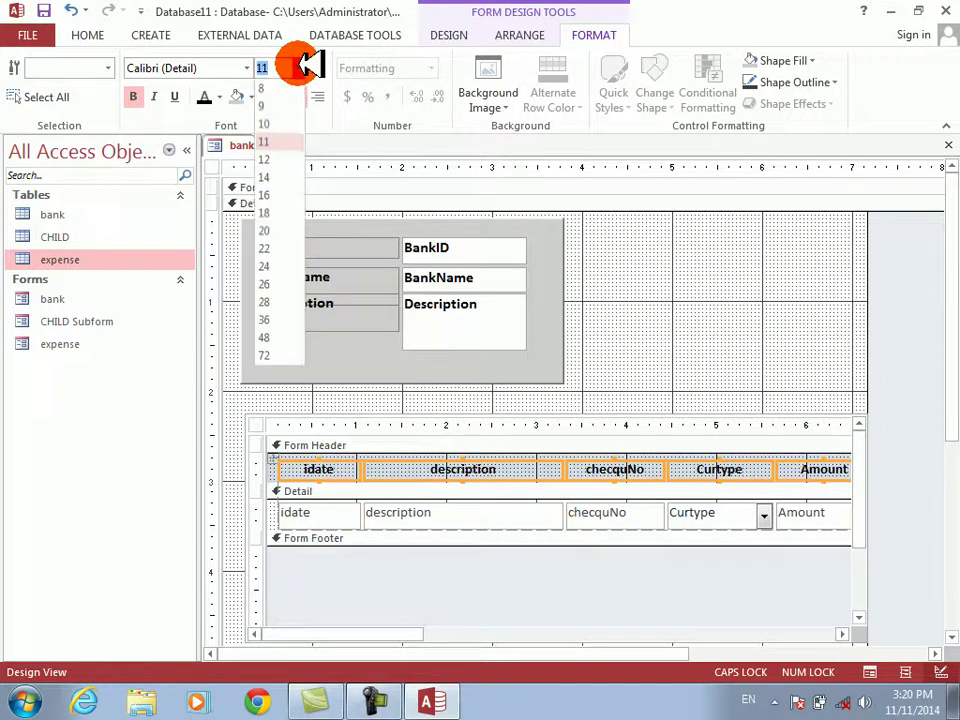
left_click(266, 161)
Add horizontal gridlines to the subform's data fields
left_click_drag(293, 557, 831, 514)
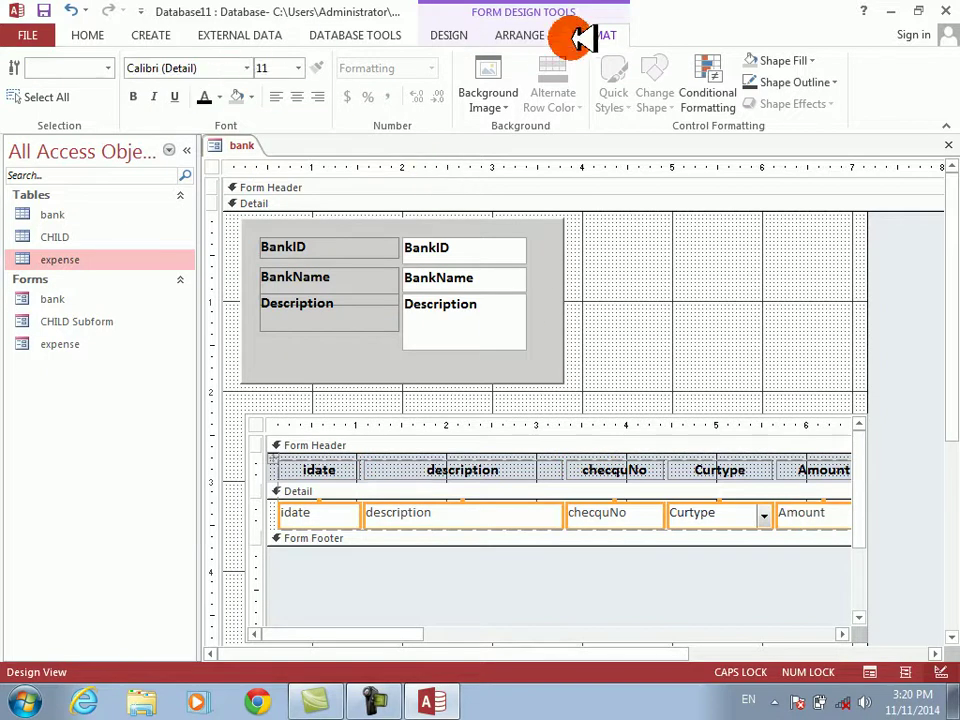
left_click(523, 36)
left_click(27, 103)
left_click(30, 178)
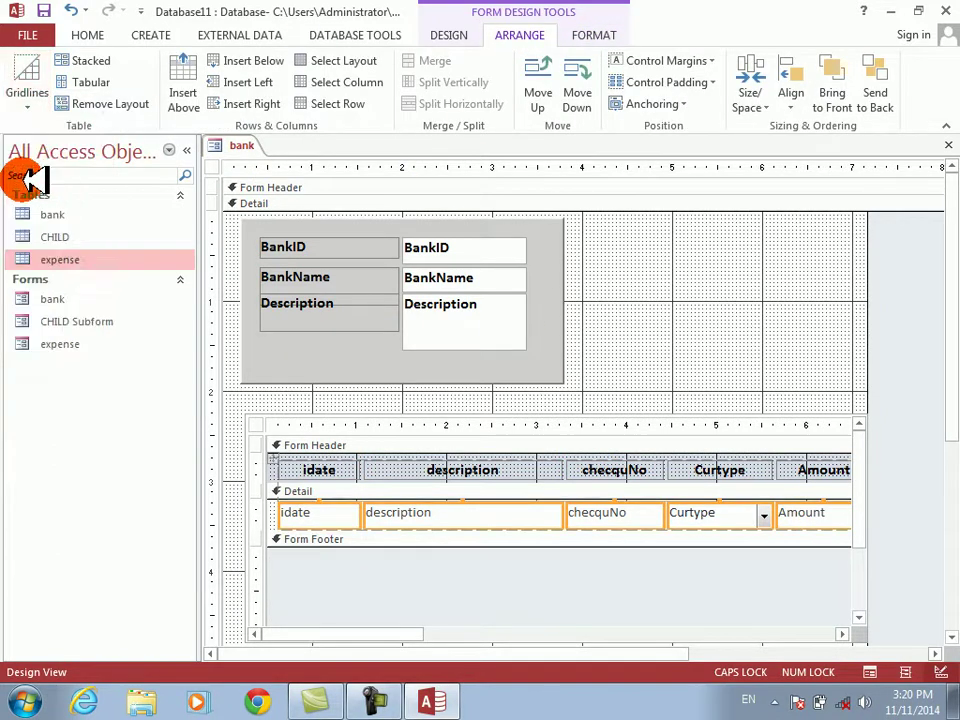
Give the Detail section a pale green background and widen it slightly
left_click(594, 36)
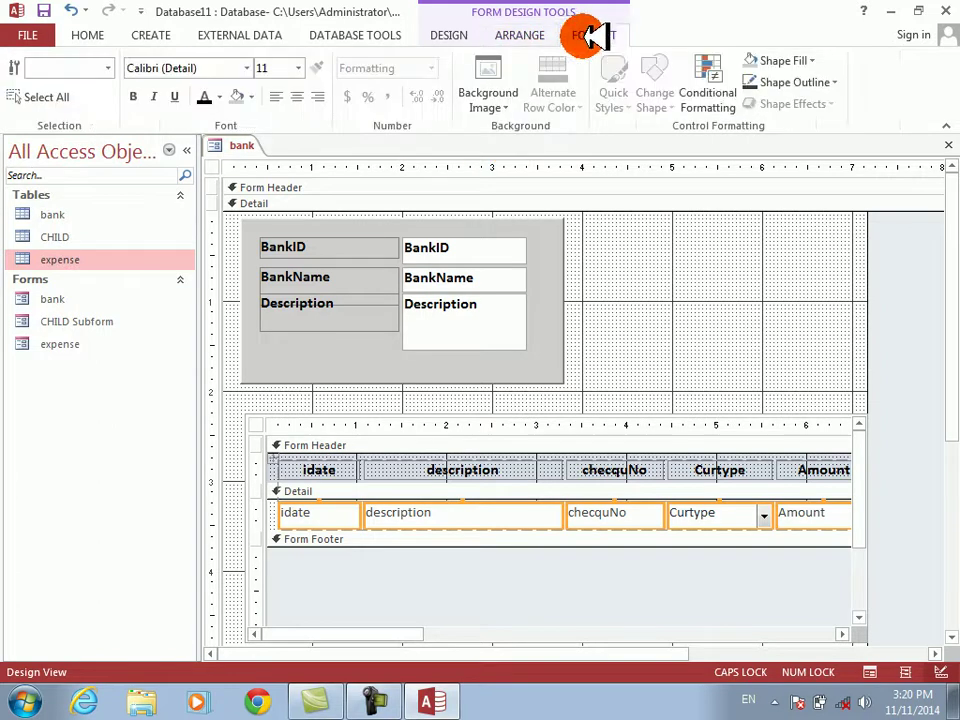
left_click(640, 266)
right_click(640, 266)
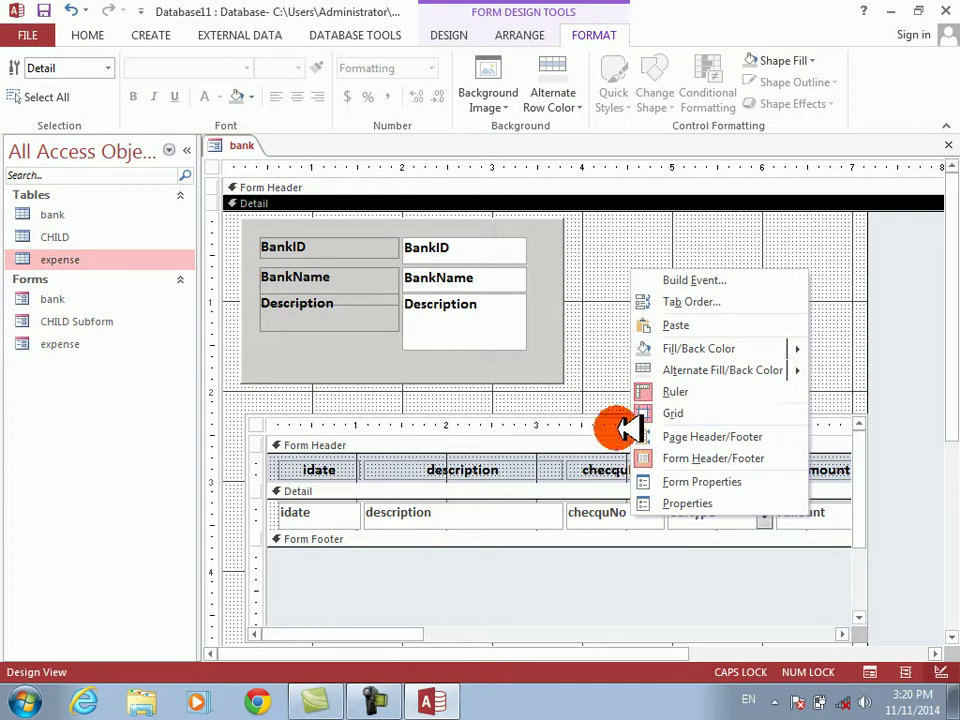
mouse_move(671, 348)
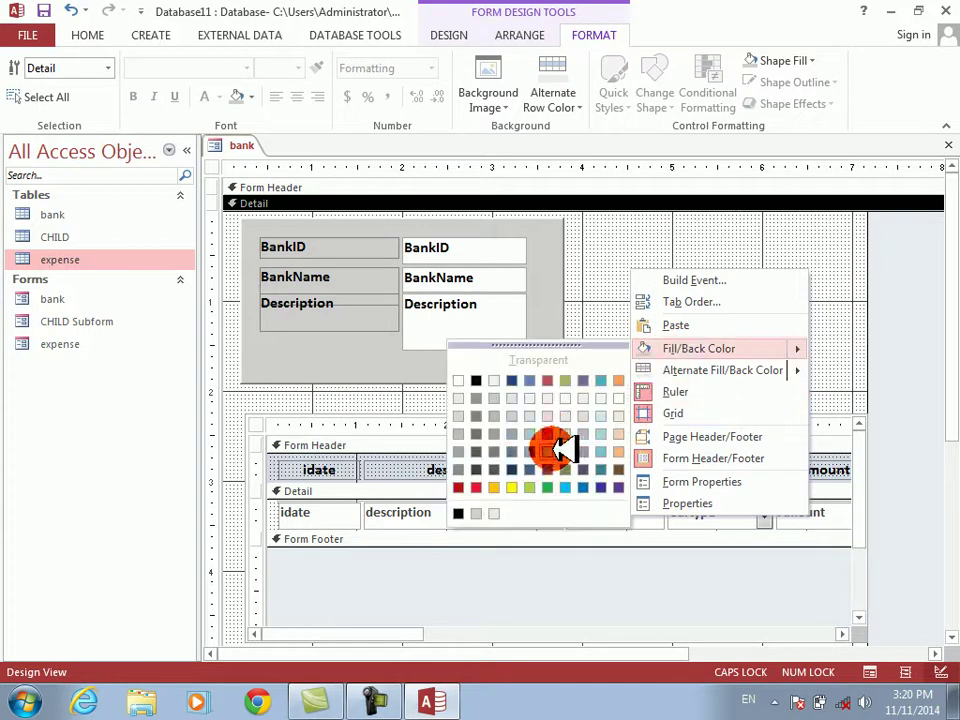
left_click(565, 434)
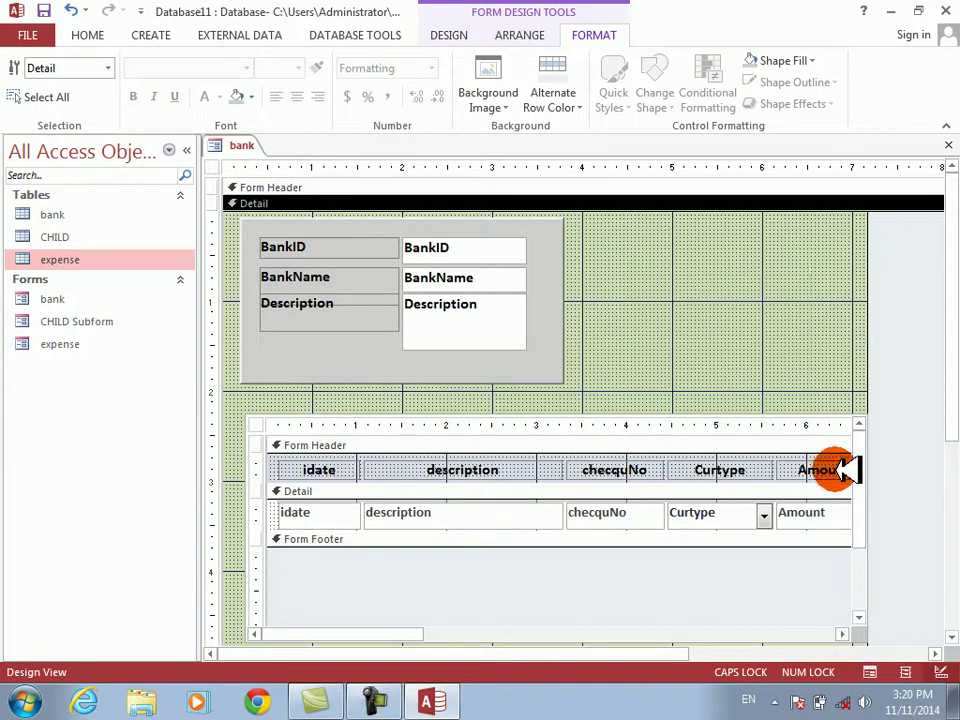
left_click_drag(868, 403, 889, 430)
Set the bank form's Pop Up property to Yes in its property sheet
right_click(930, 466)
left_click(878, 632)
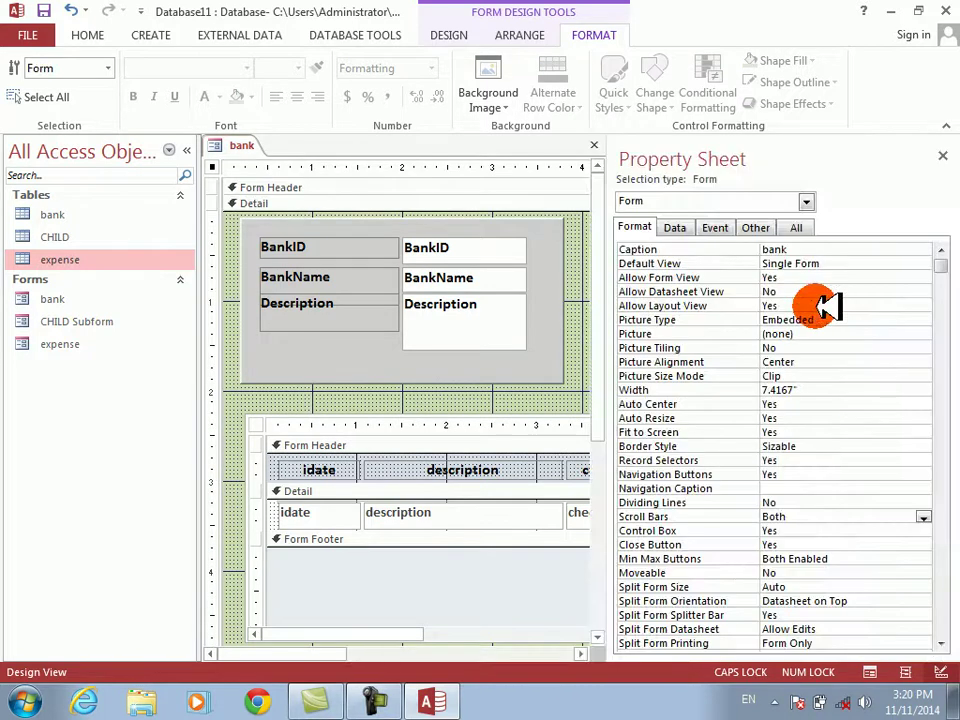
left_click(755, 228)
double_click(643, 249)
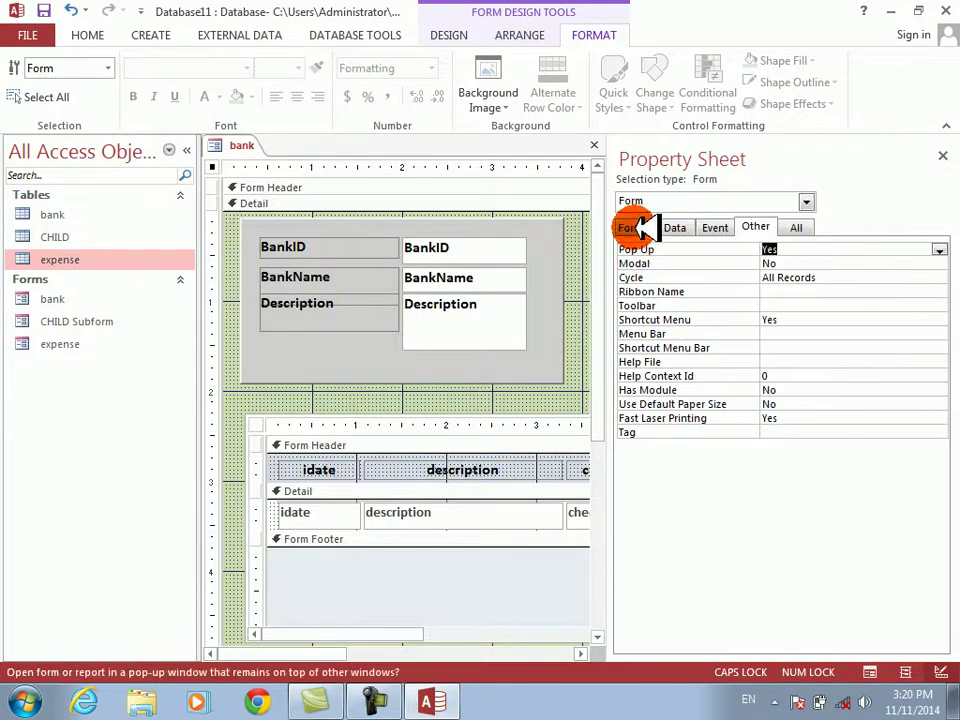
Set a Thin border and remove record selectors, navigation buttons, scroll bars and min/max buttons, then view the form
left_click(645, 229)
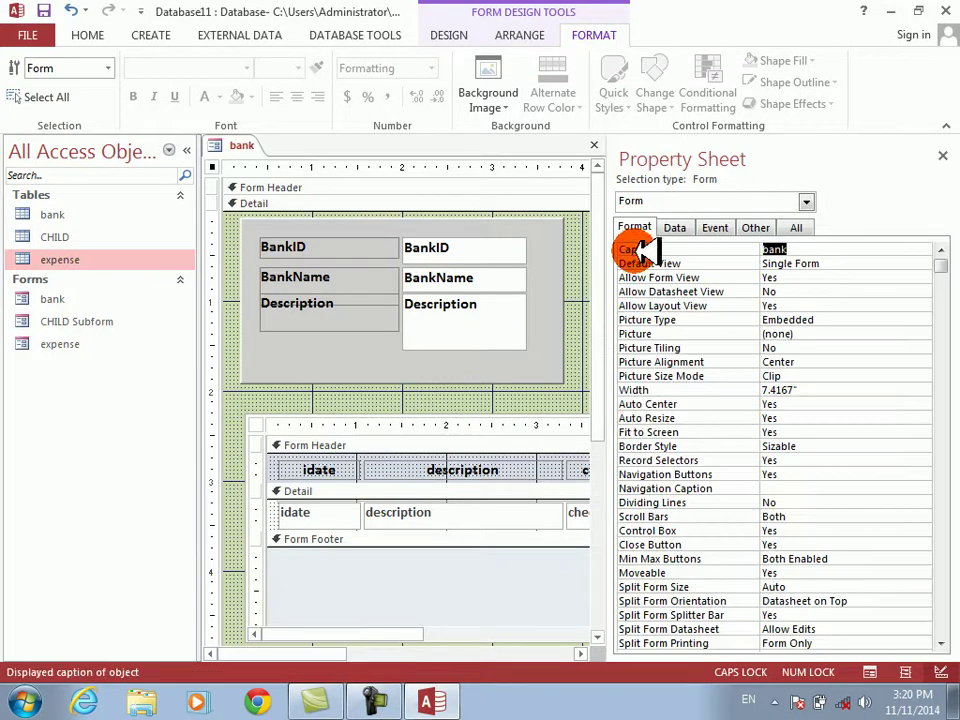
double_click(652, 432)
double_click(654, 446)
double_click(654, 446)
double_click(658, 460)
double_click(658, 474)
double_click(658, 516)
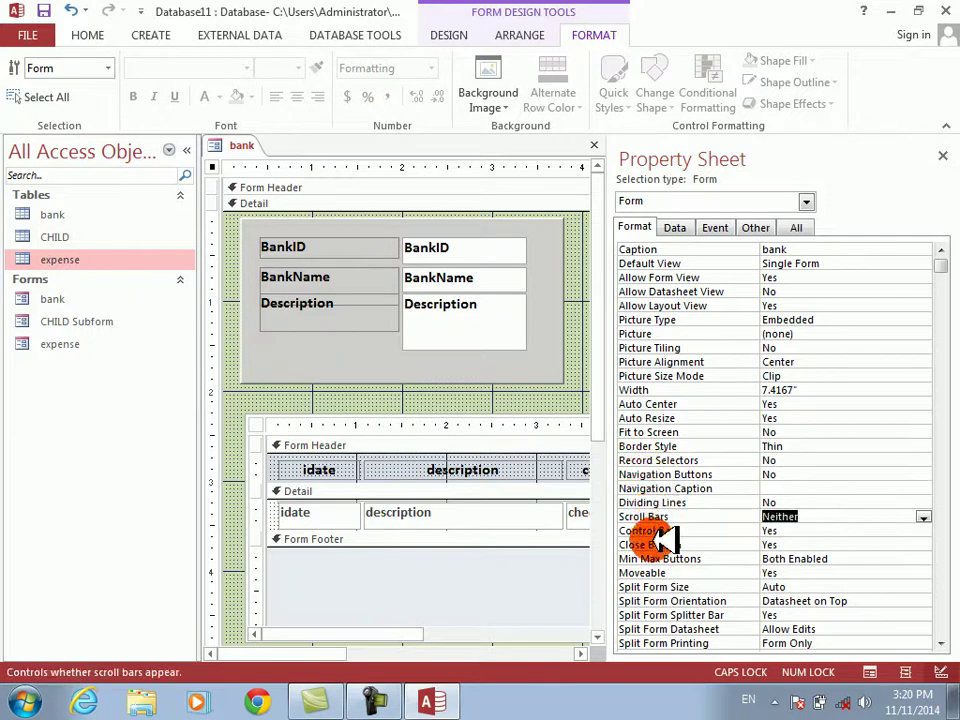
double_click(660, 559)
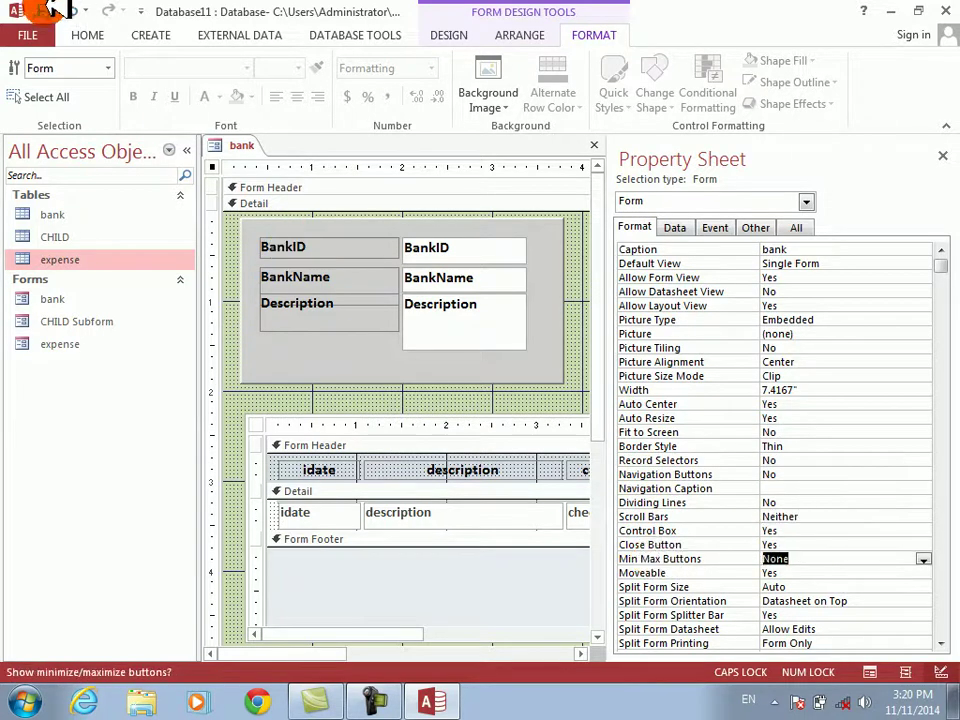
left_click(449, 35)
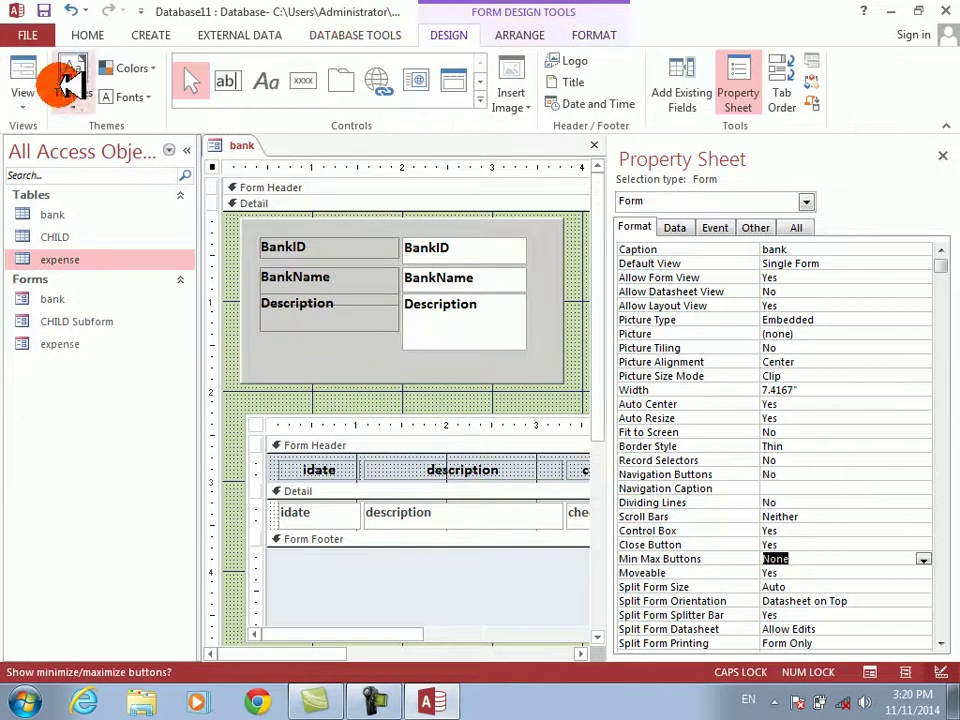
left_click(20, 70)
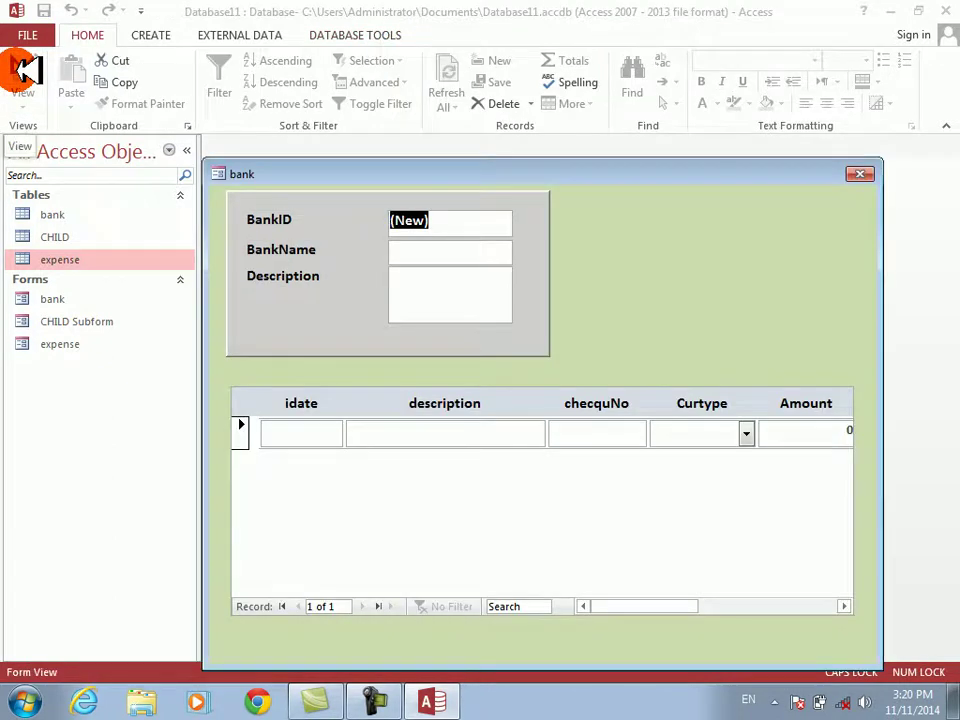
Move the pop-up form aside and enter 'Kabul Bank' as the bank name
left_click_drag(317, 172, 251, 77)
key("Tab")
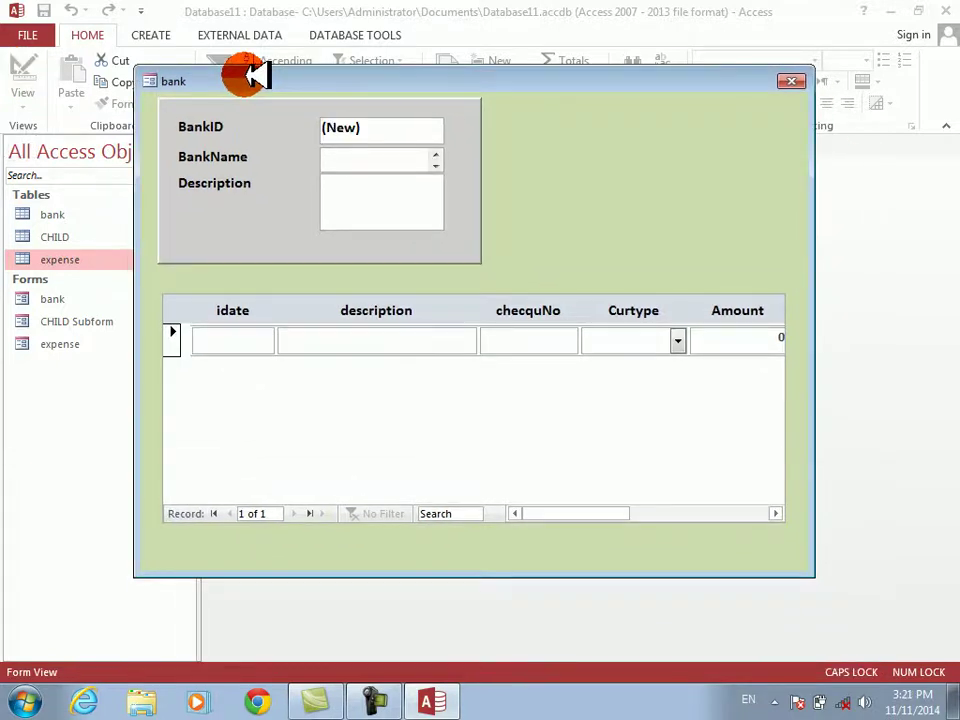
type("k")
key("Caps_Lock")
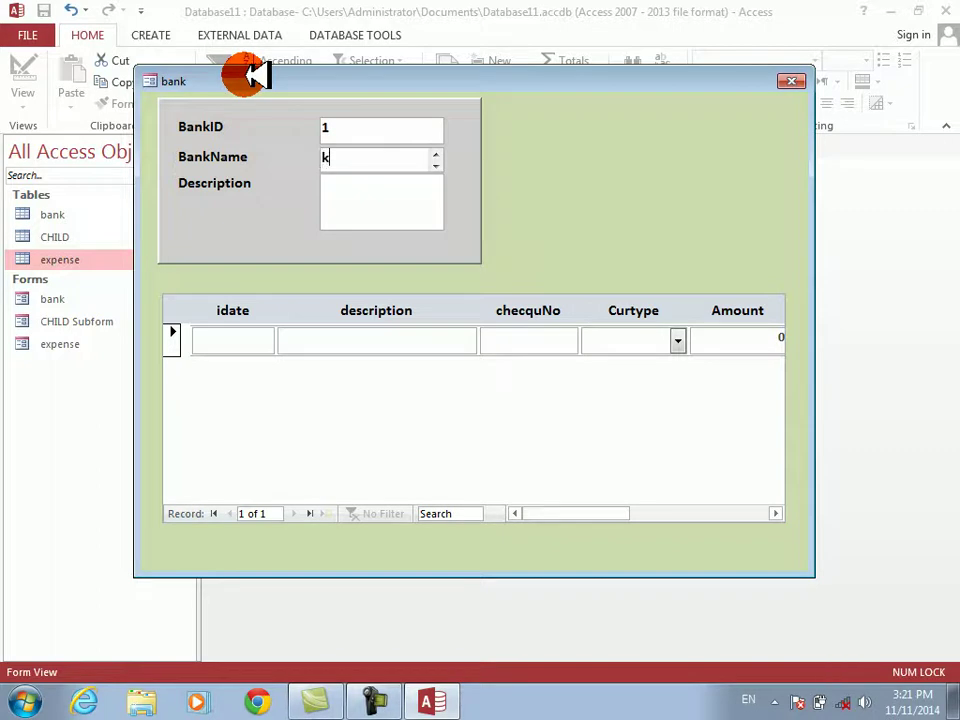
key("BackSpace")
key("Caps_Lock")
type("K")
key("Caps_Lock")
type("abul")
key("Caps_Lock")
type("B")
key("Caps_Lock")
type("a")
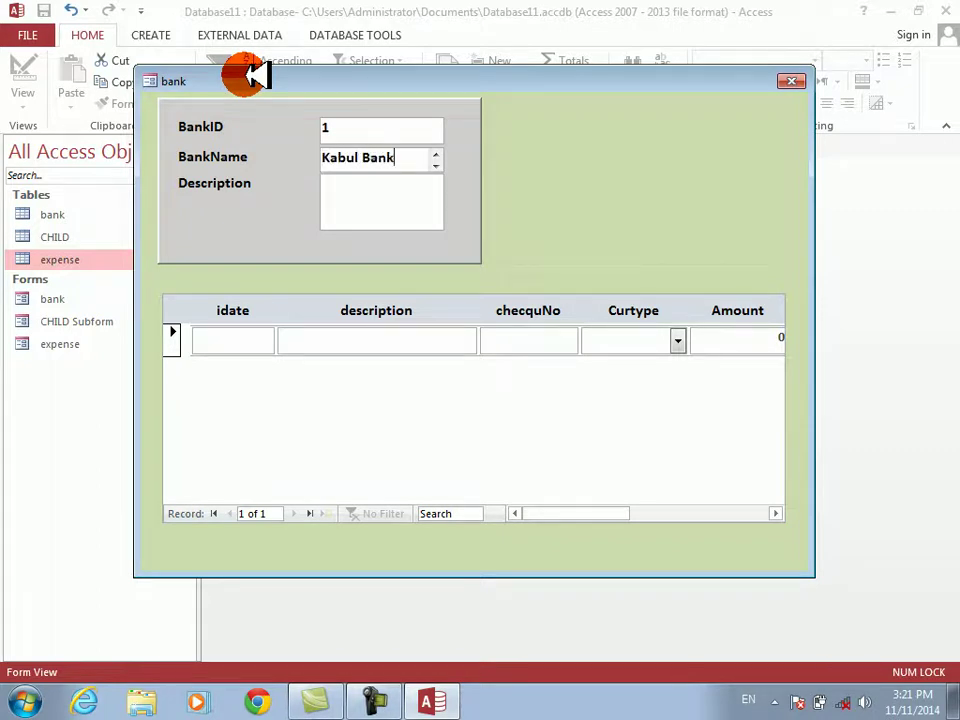
type("nk")
key("Tab")
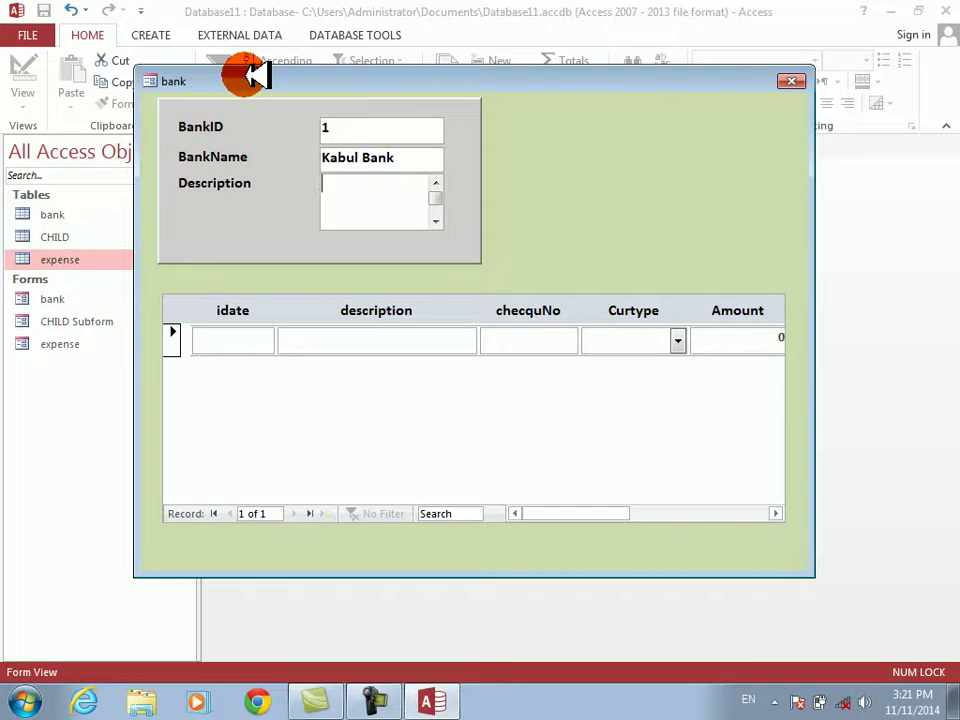
Record a first expense row dated 1/1/2014 with a cash description and cheque number 12
key("Tab")
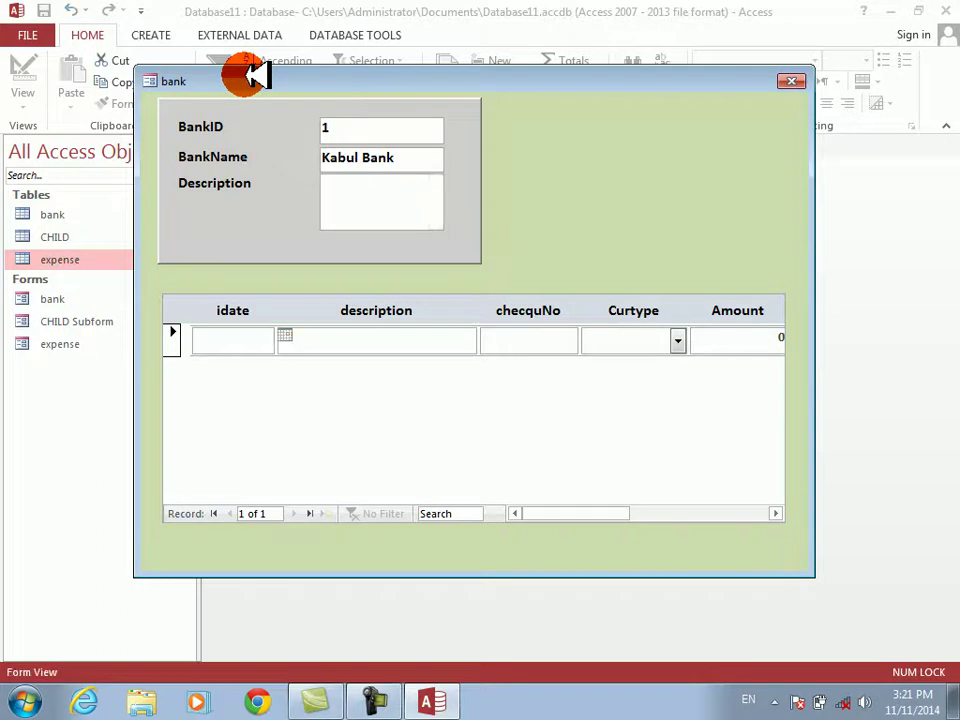
type("1/1/2014")
key("Tab")
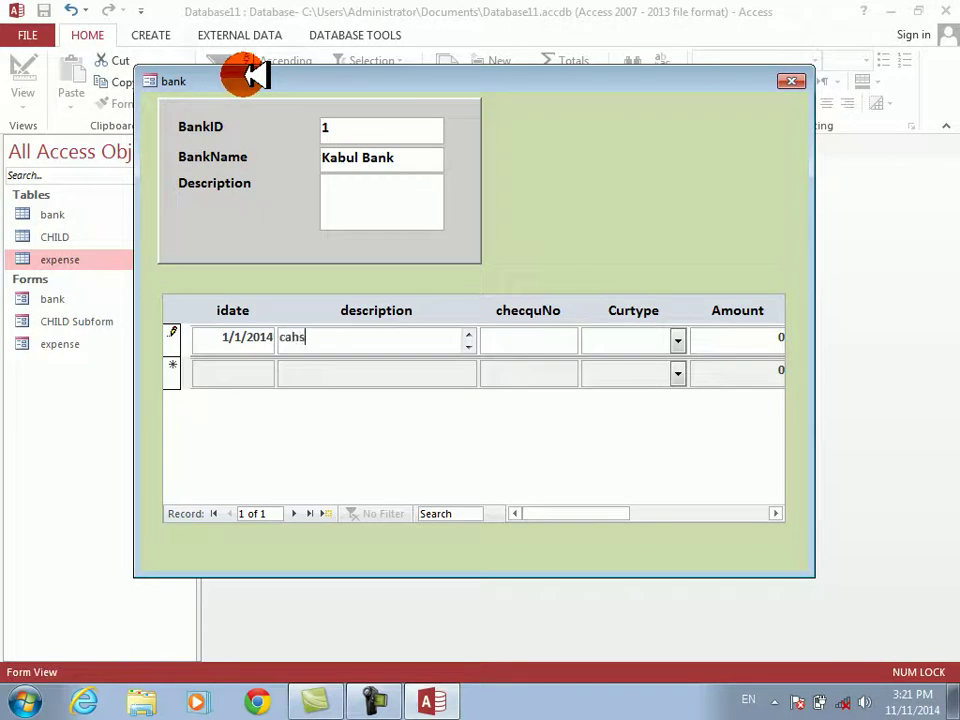
type("cash by khalid khan")
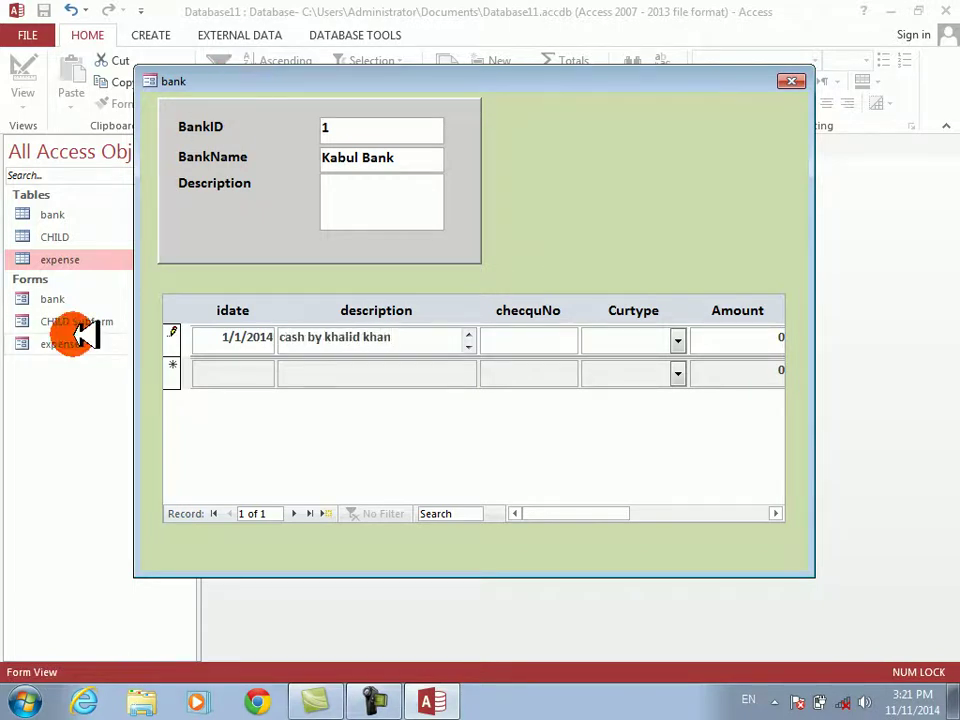
key("Tab")
type("12")
key("Tab")
type("u")
key("Tab")
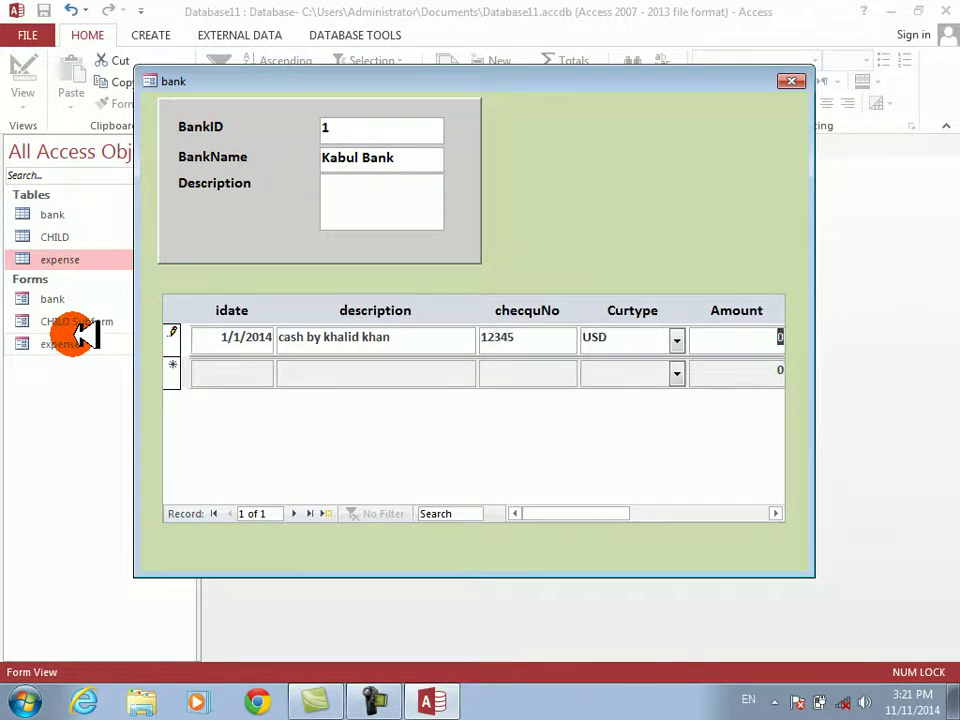
key("Tab")
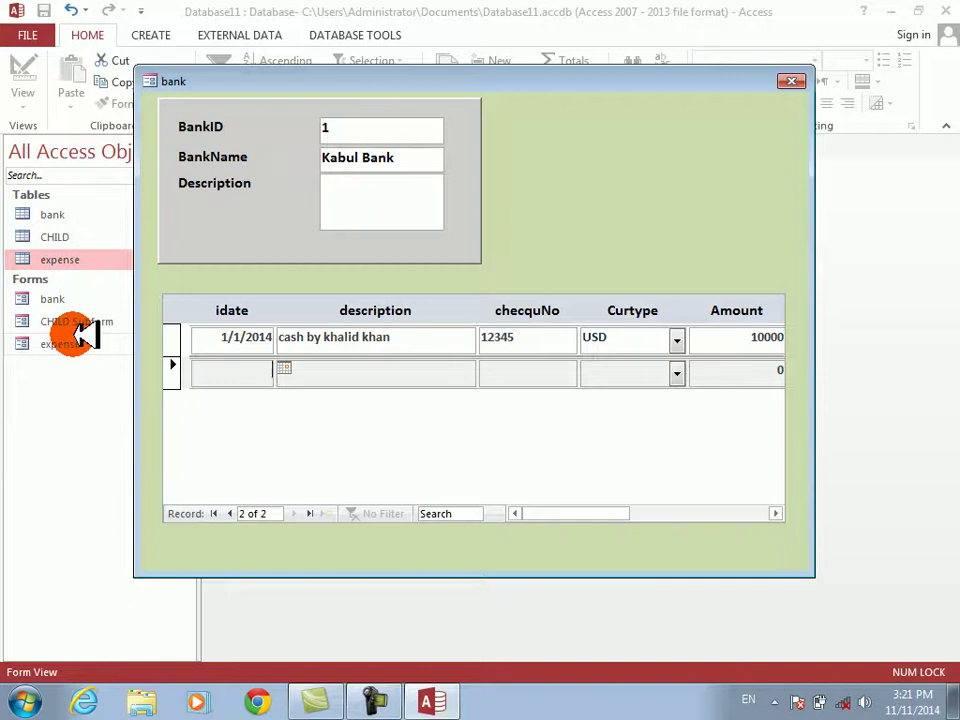
Add a second row dated 2/1/2015 with cheque number, AFG and 100000, then close the form
type("2/1/201")
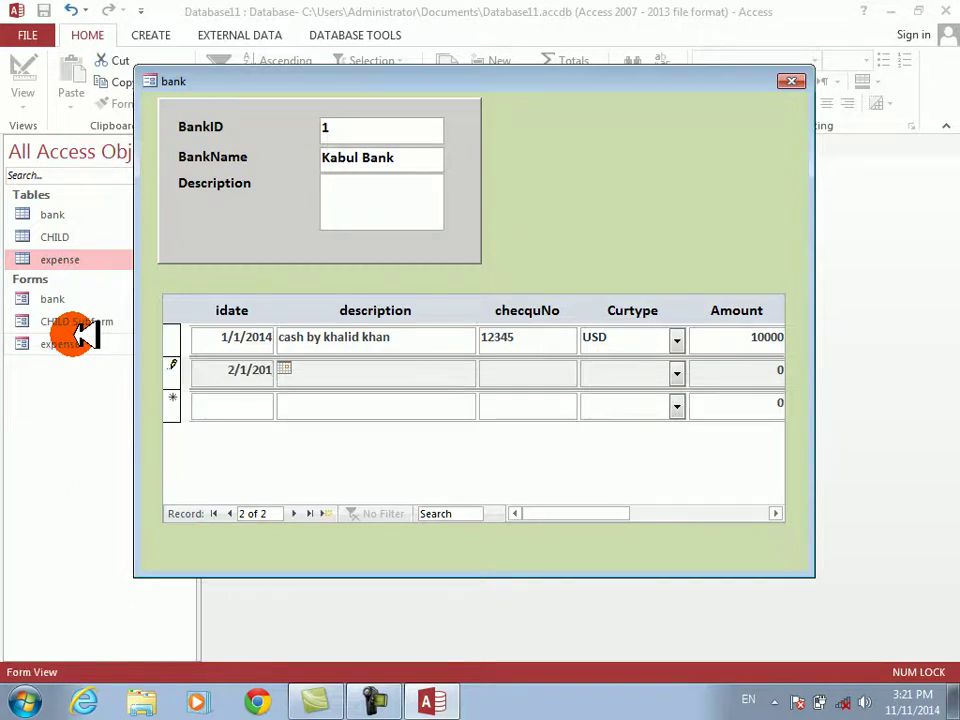
type("5")
key("Tab")
type("c")
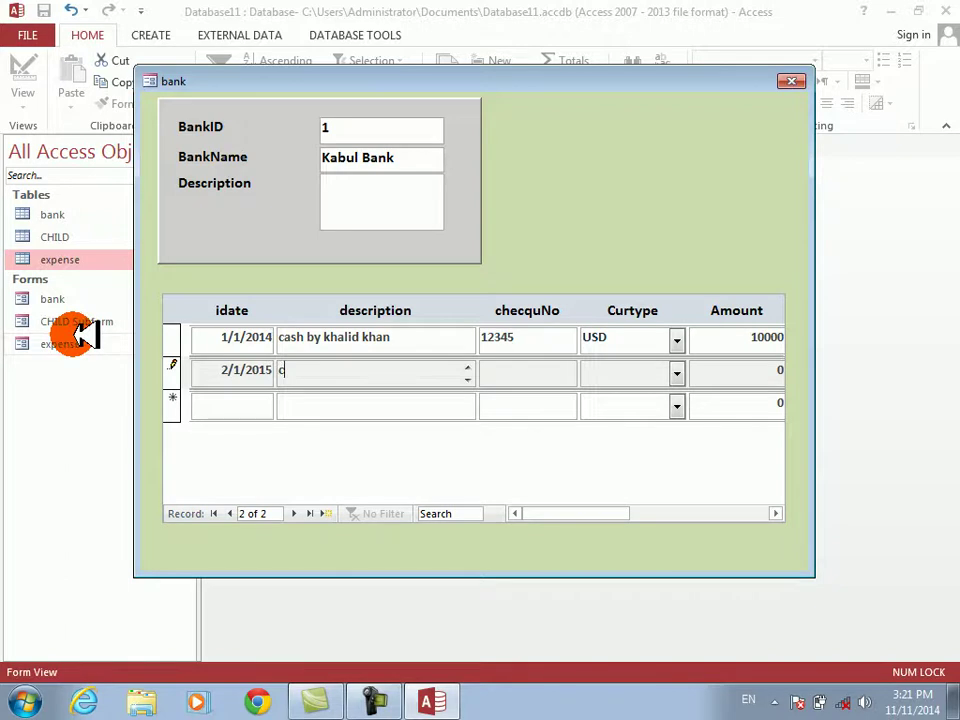
type("ash by")
key("BackSpace")
key("BackSpace")
type("by jamal khan")
key("Tab")
type("55")
type("AFG")
key("Tab")
type("100000")
key("Tab")
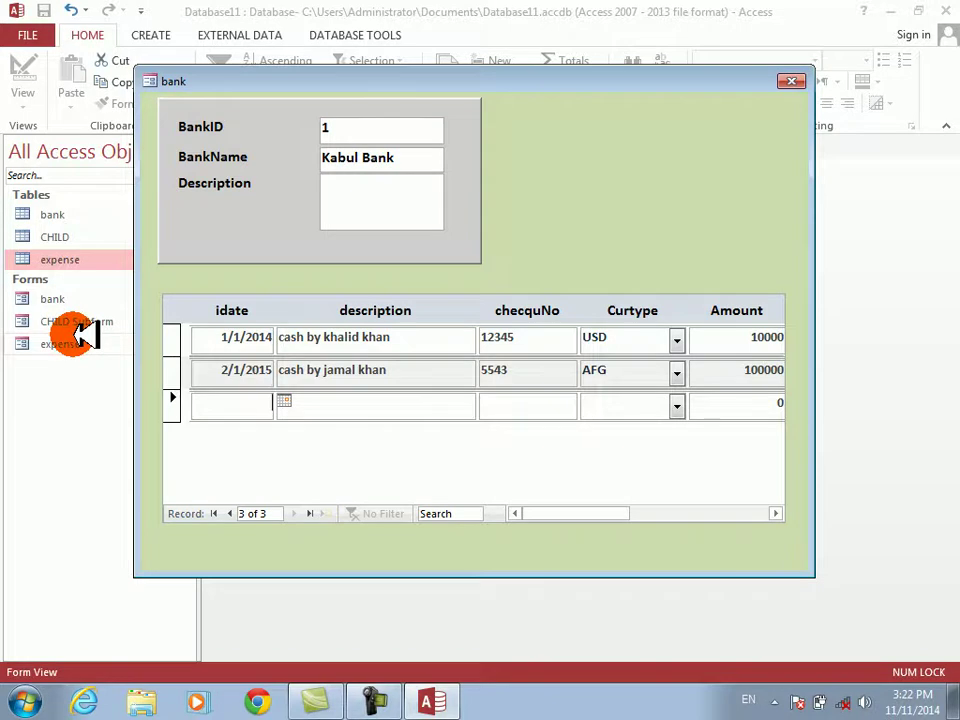
left_click(790, 79)
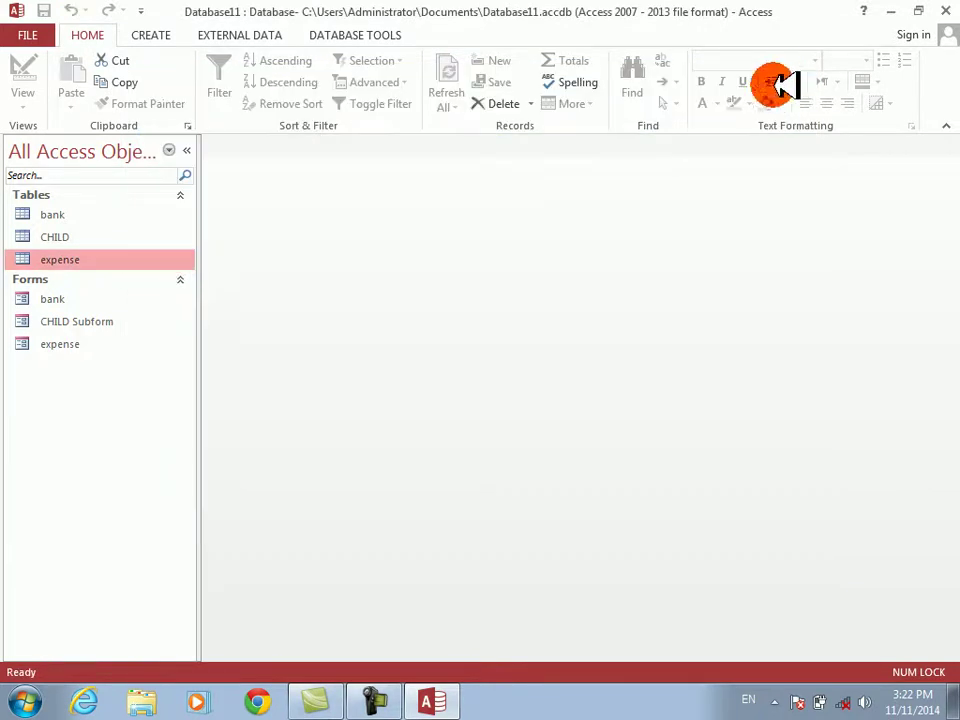
Open the expense form in Design View and draw a Subform/Subreport control below the footer totals
double_click(62, 342)
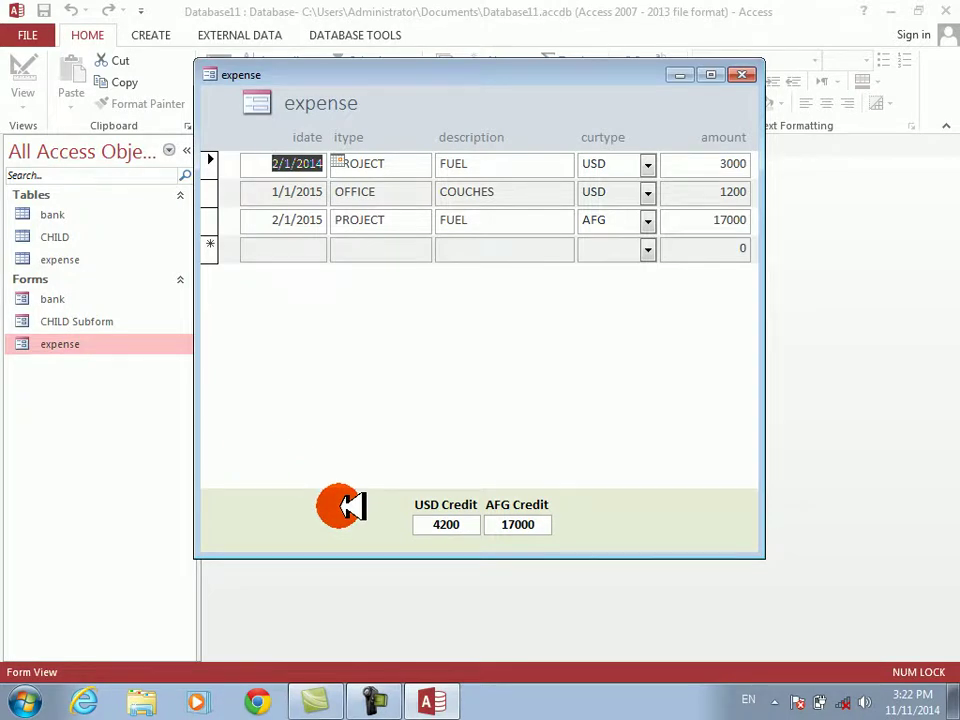
right_click(352, 507)
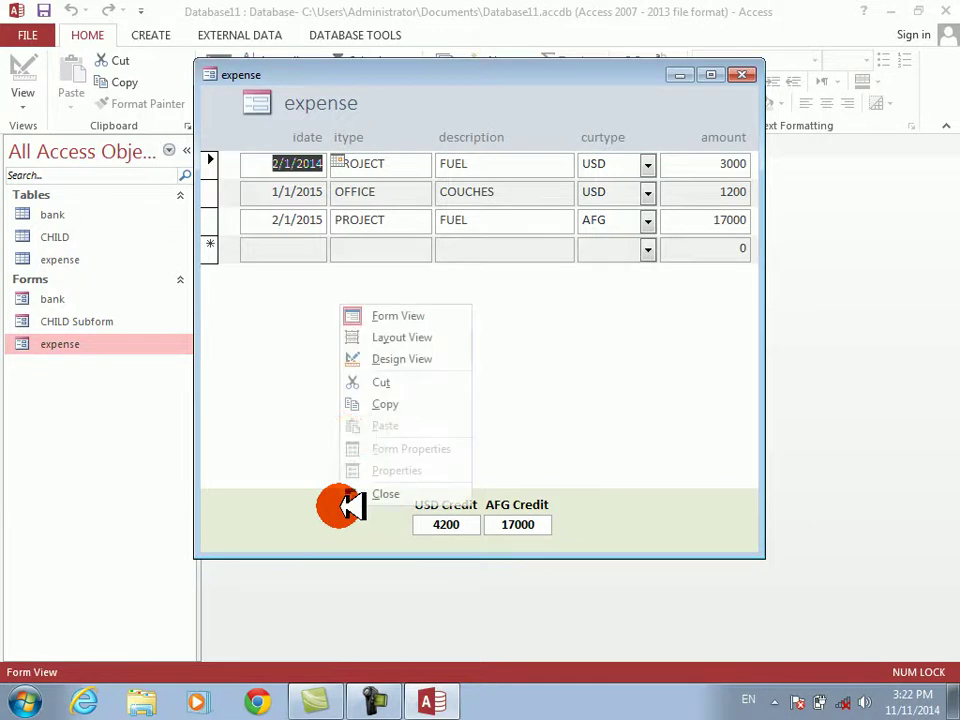
left_click(385, 359)
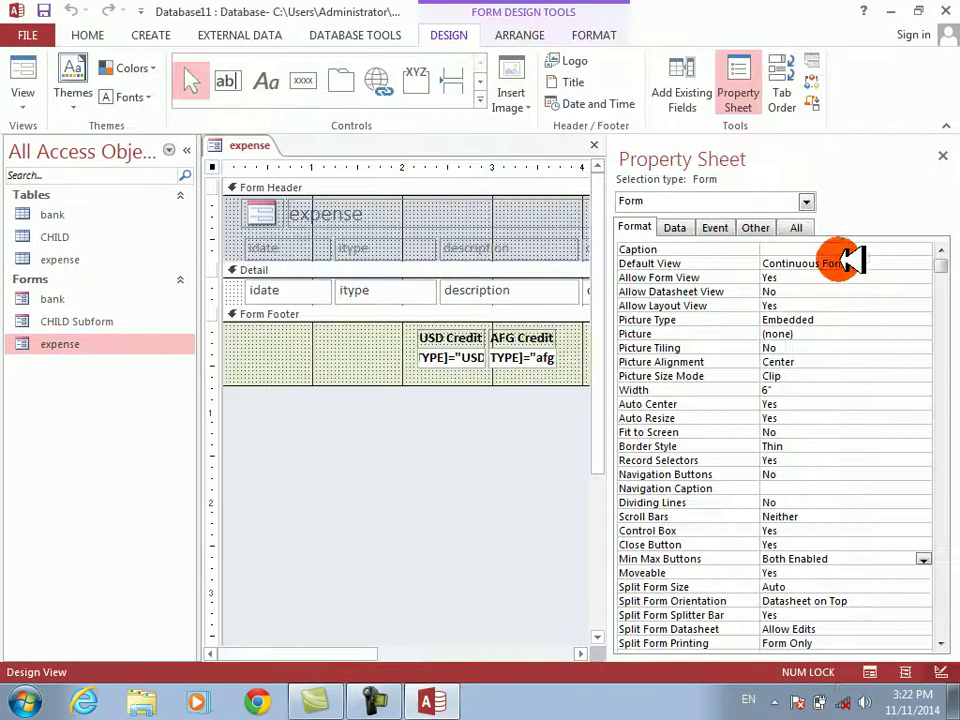
left_click(943, 158)
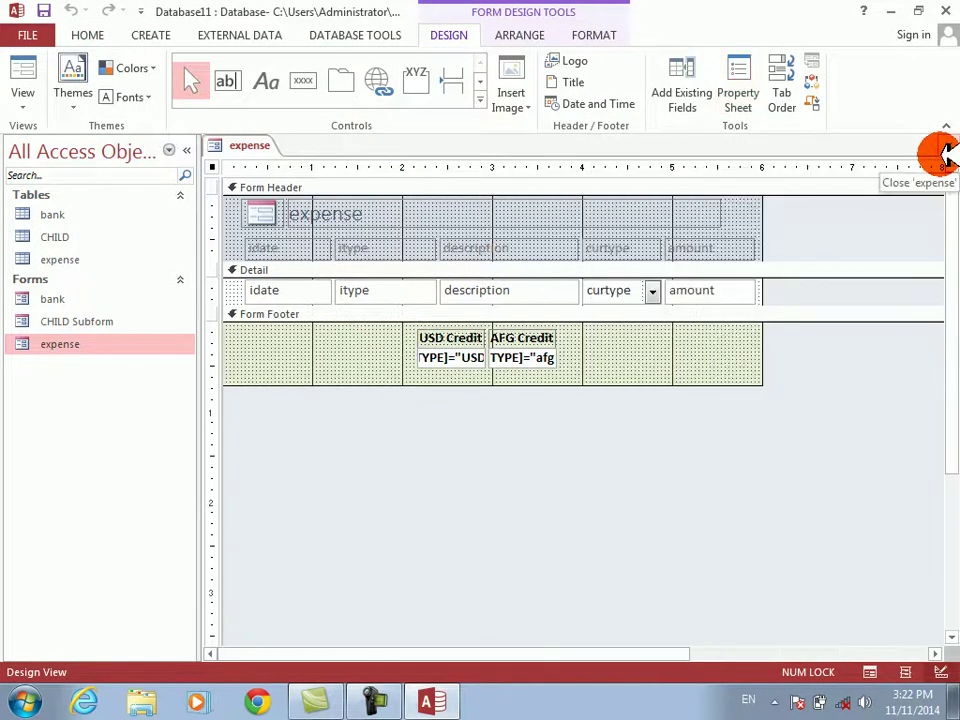
left_click(481, 99)
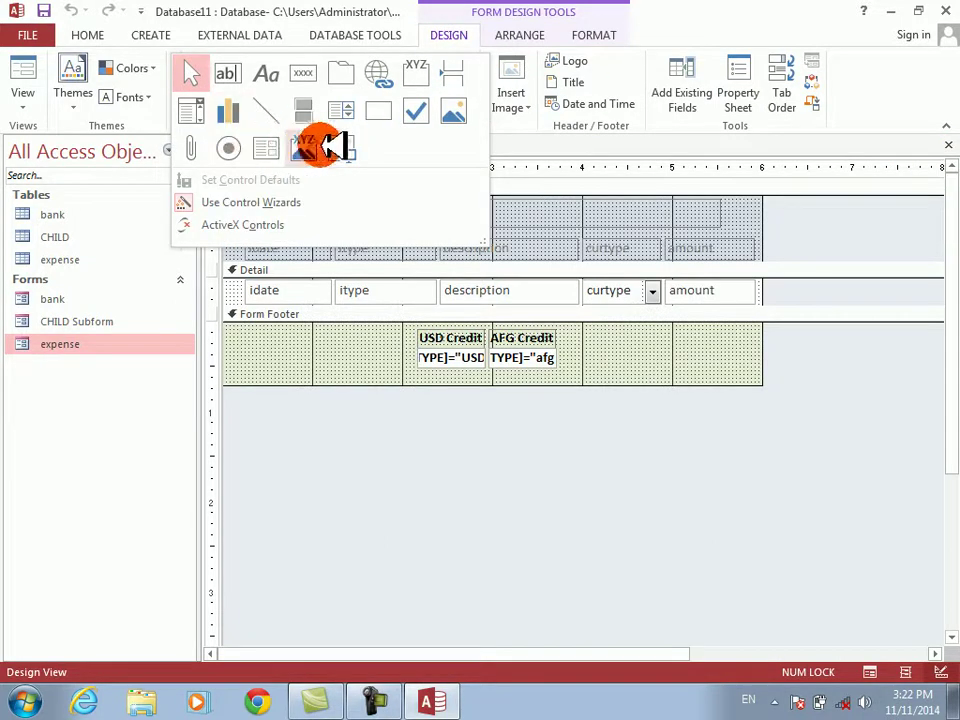
left_click(266, 148)
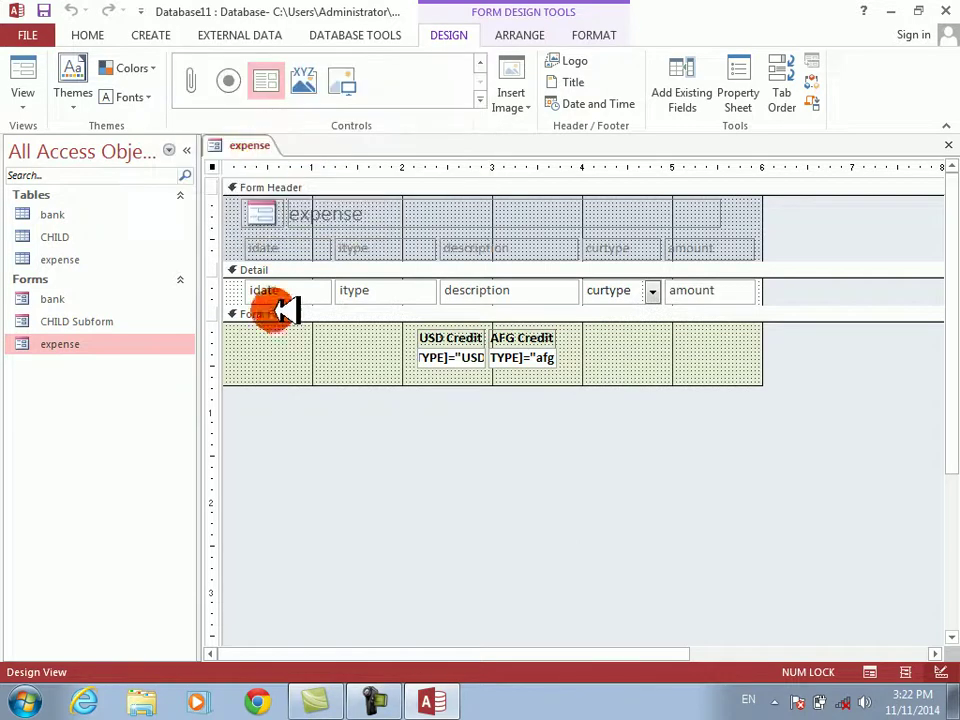
left_click_drag(318, 419, 561, 594)
Insert the existing CHILD Subform with no link fields through the SubForm Wizard
left_click(490, 401)
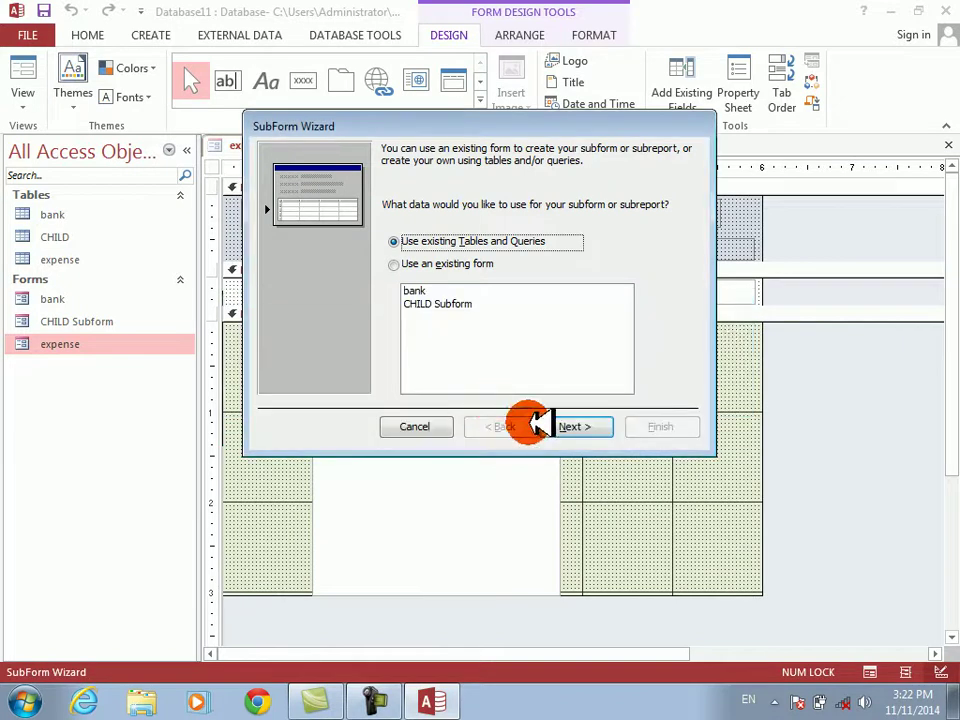
left_click(430, 304)
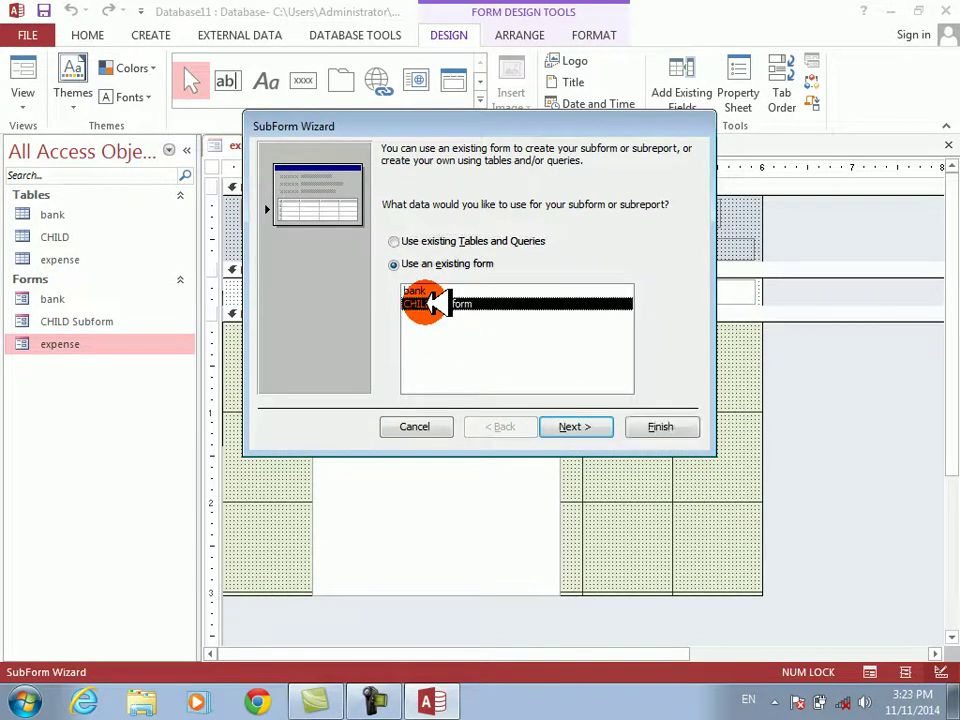
left_click(566, 424)
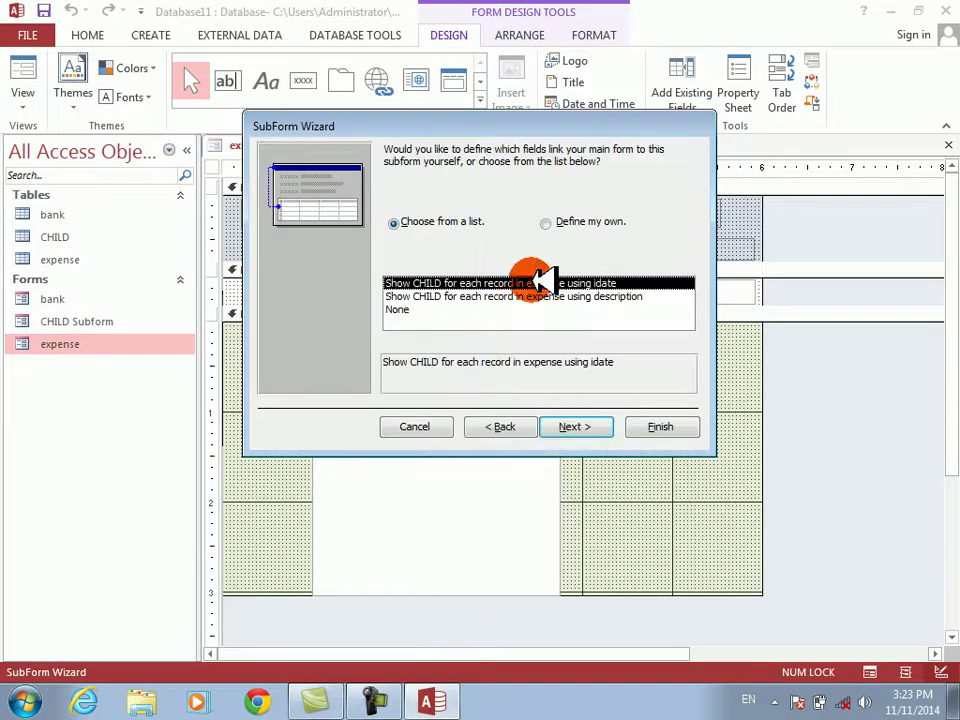
left_click(395, 309)
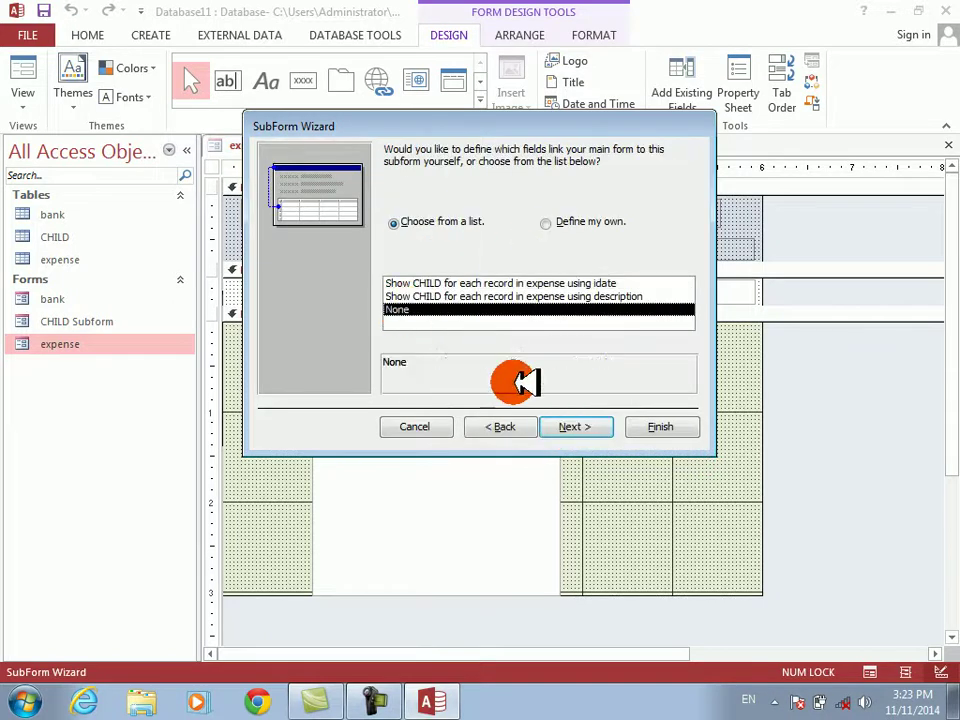
left_click(575, 426)
left_click(665, 426)
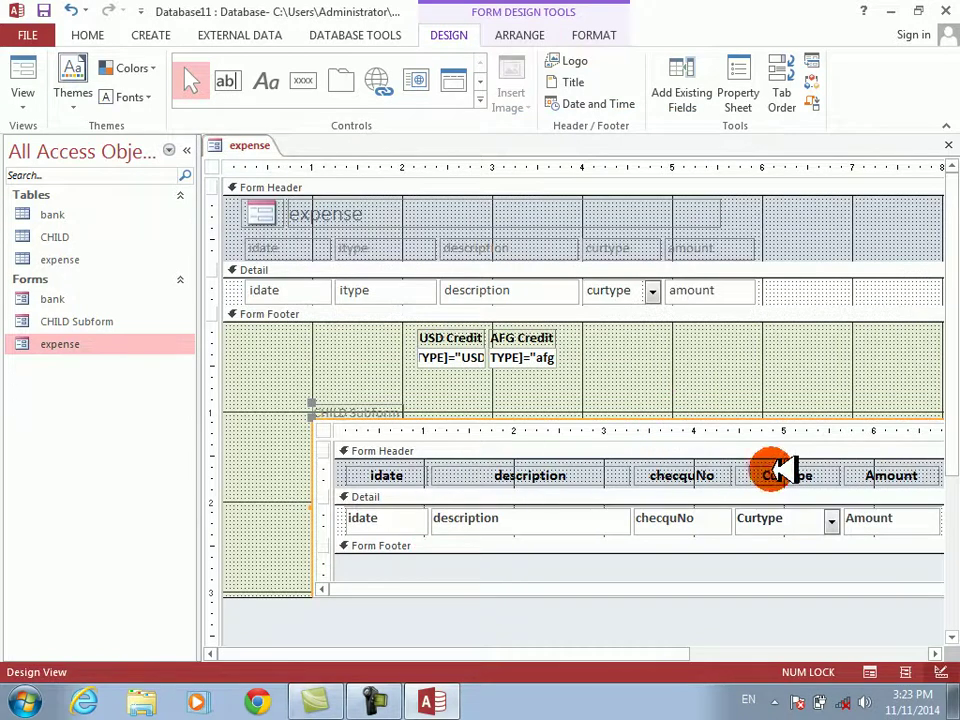
left_click(586, 552)
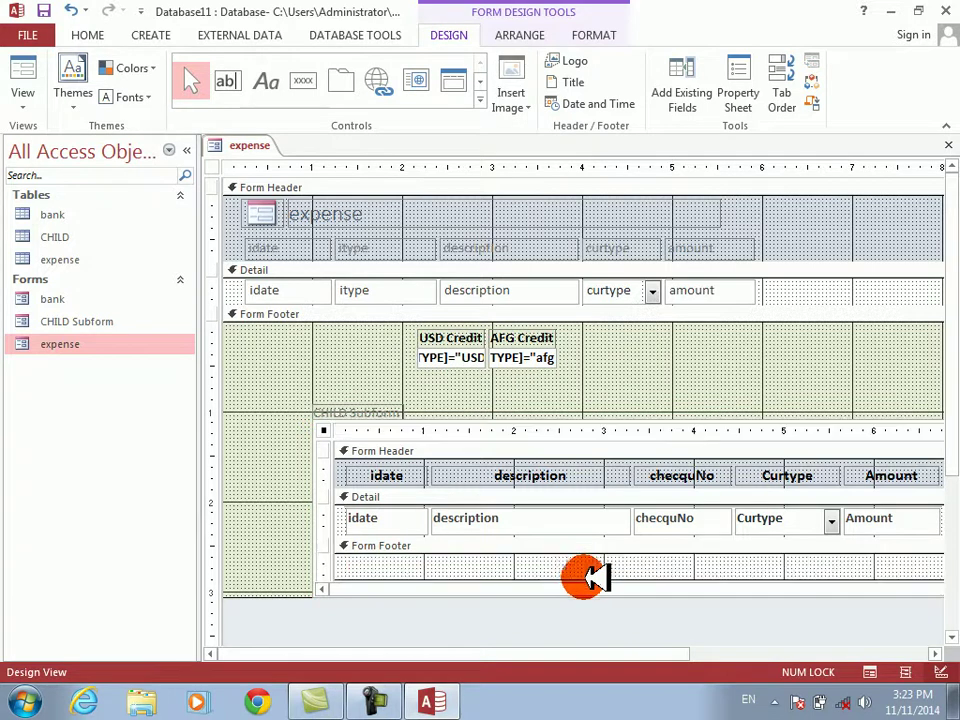
Add a subform footer text box with =Sum(IIf([curtype]="usd",amount,0))
left_click(262, 82)
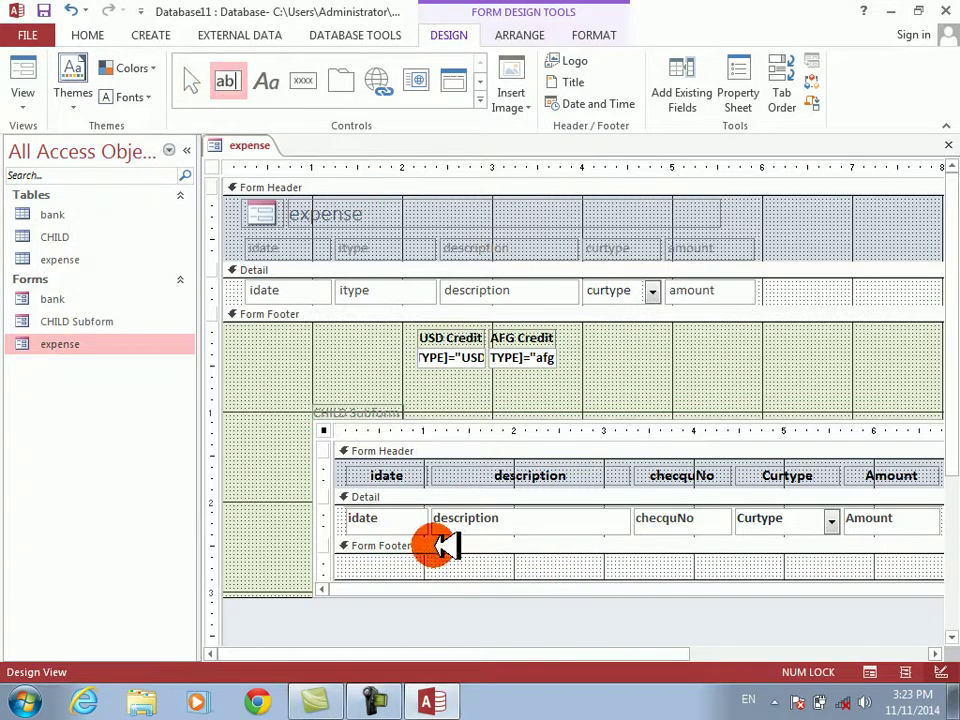
left_click_drag(445, 557, 510, 576)
type("=sum(")
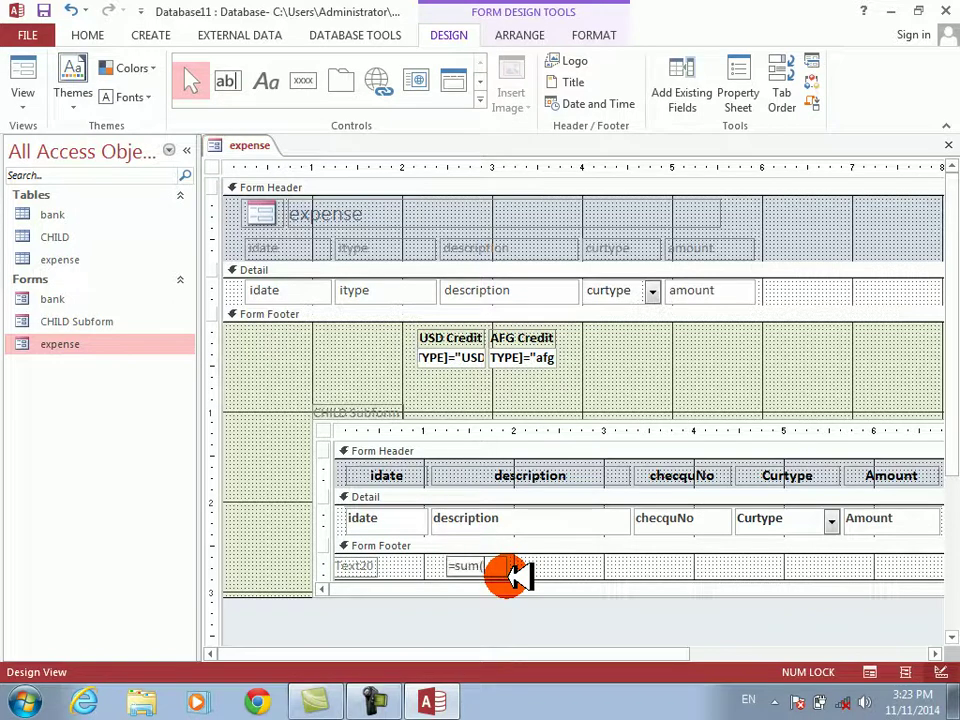
type("type")
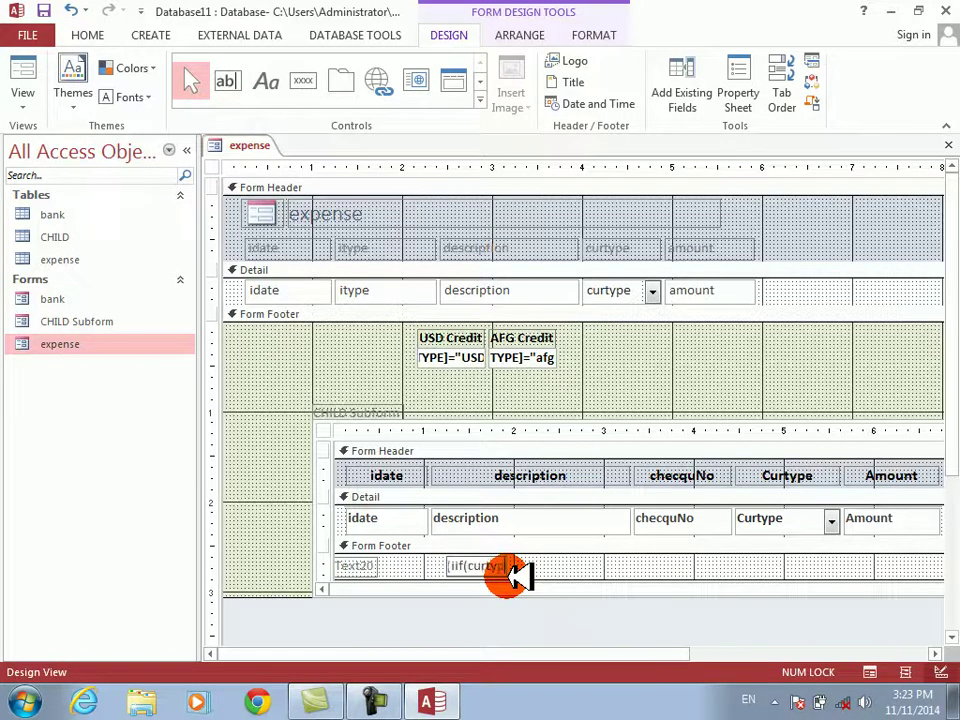
type("=\"usd\",amoun")
key("Return")
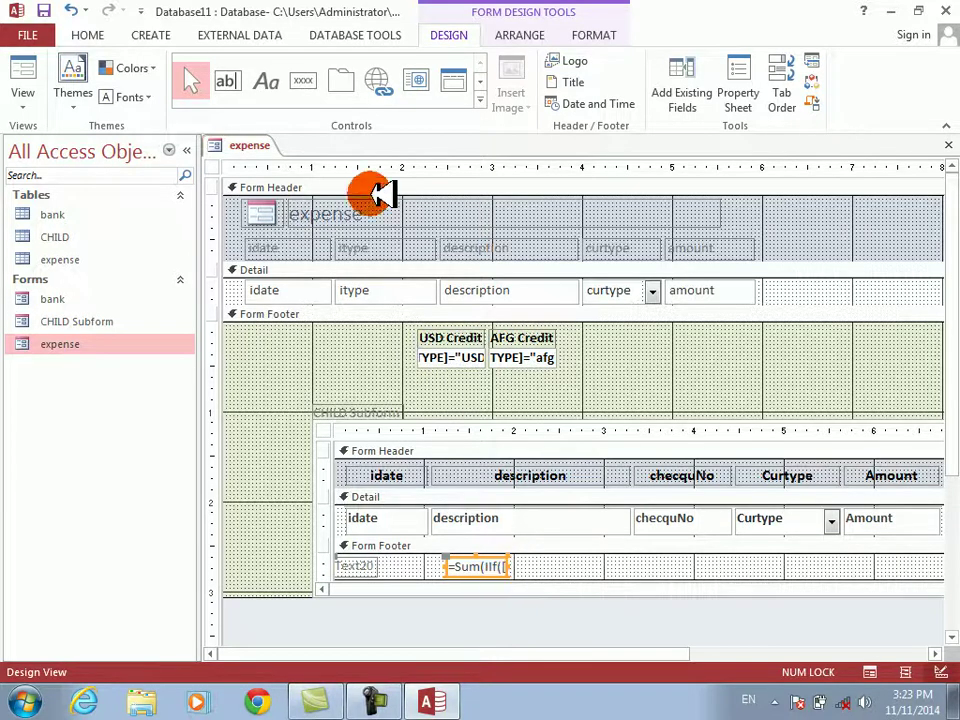
Add a second footer box summing AFG amounts and delete the CHILD Subform caption label
left_click(227, 80)
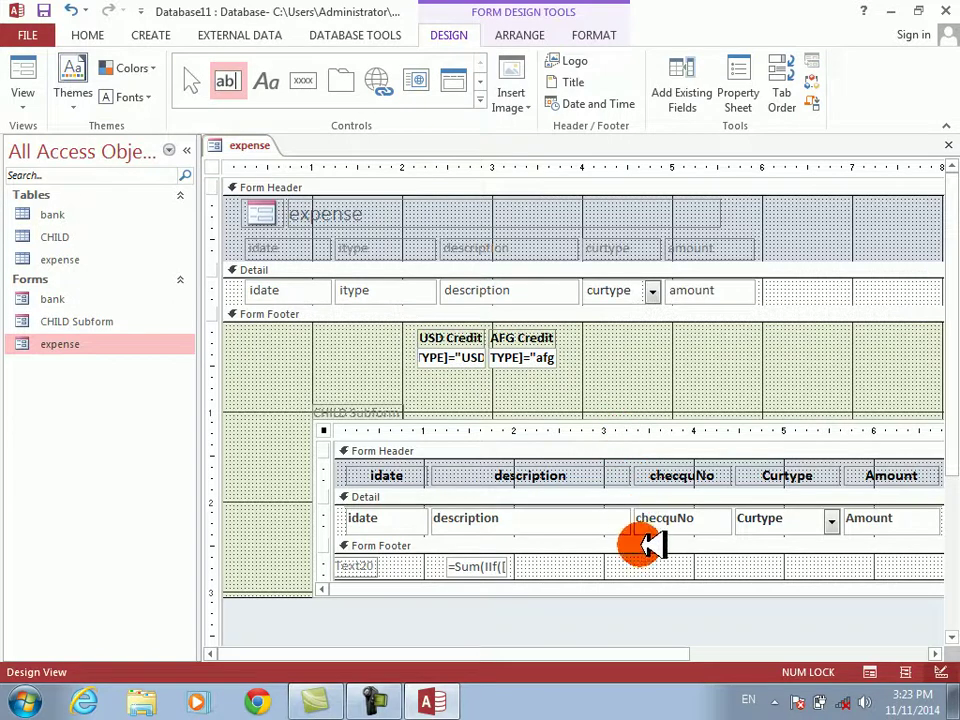
left_click_drag(641, 561, 755, 574)
type("=sum(ii")
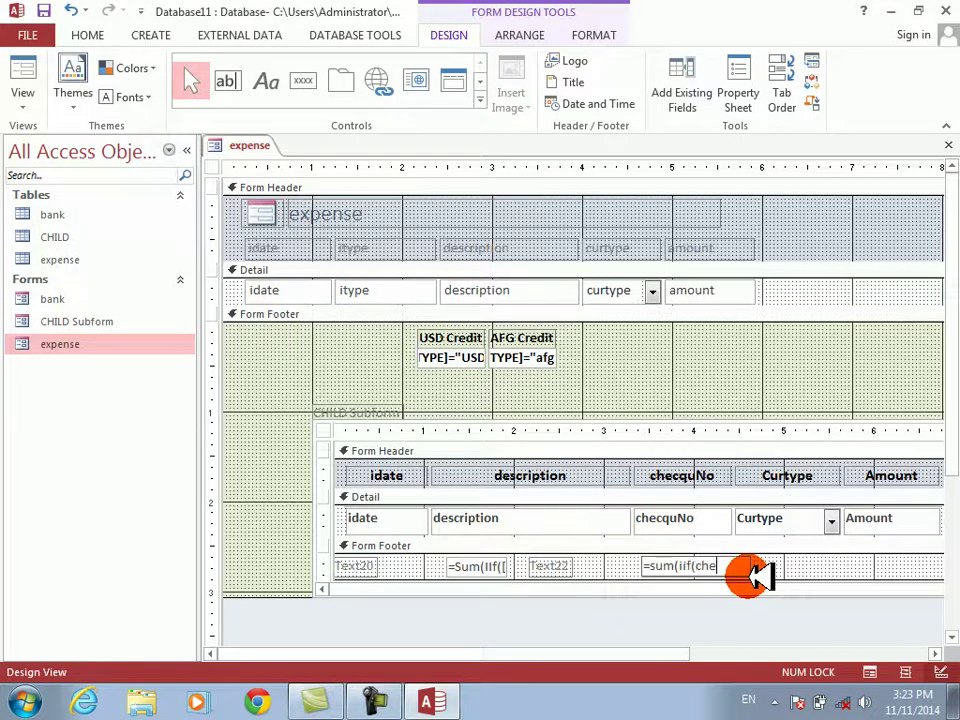
type("f(curtype=\"")
type("afg\",amount")
key("Return")
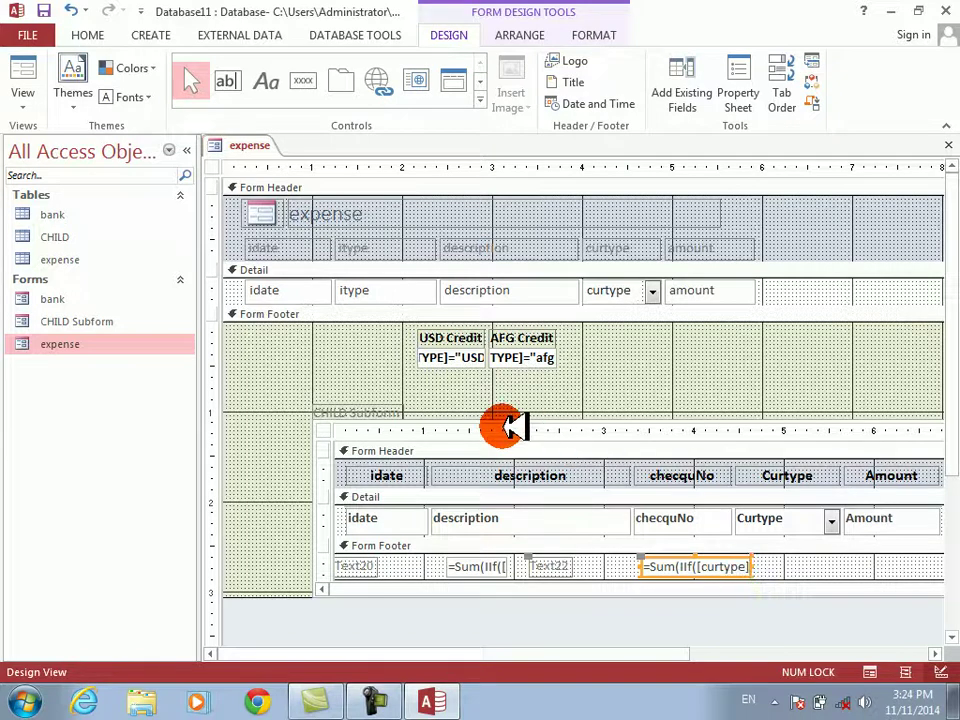
left_click(396, 416)
left_click(396, 411)
key("Delete")
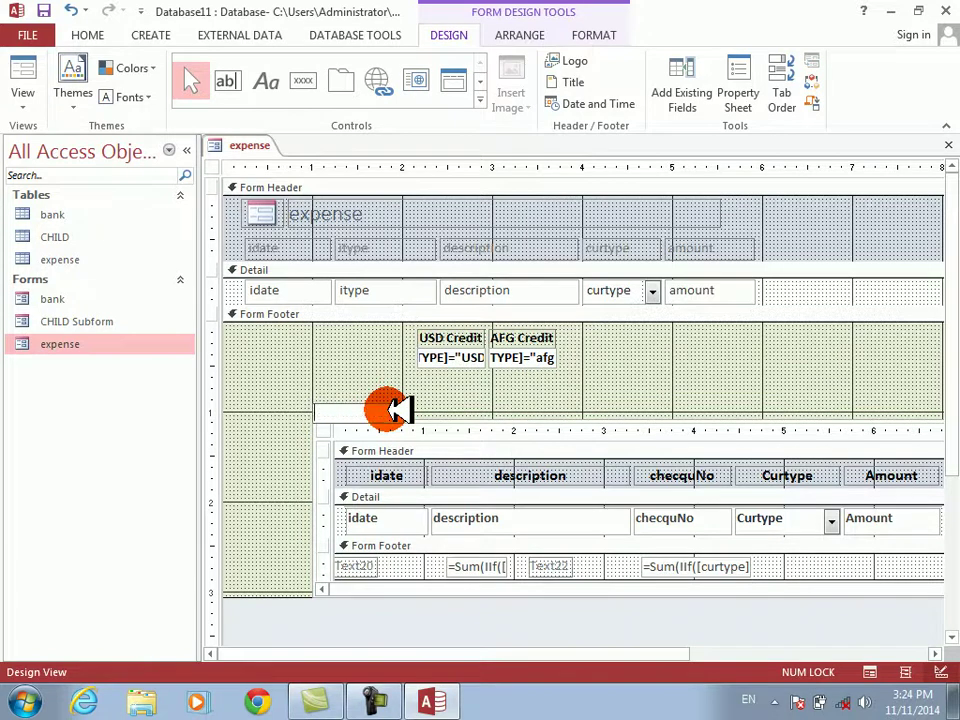
Delete the CHILD Subform control and tidy leftover items in the Form Footer
left_click(450, 447)
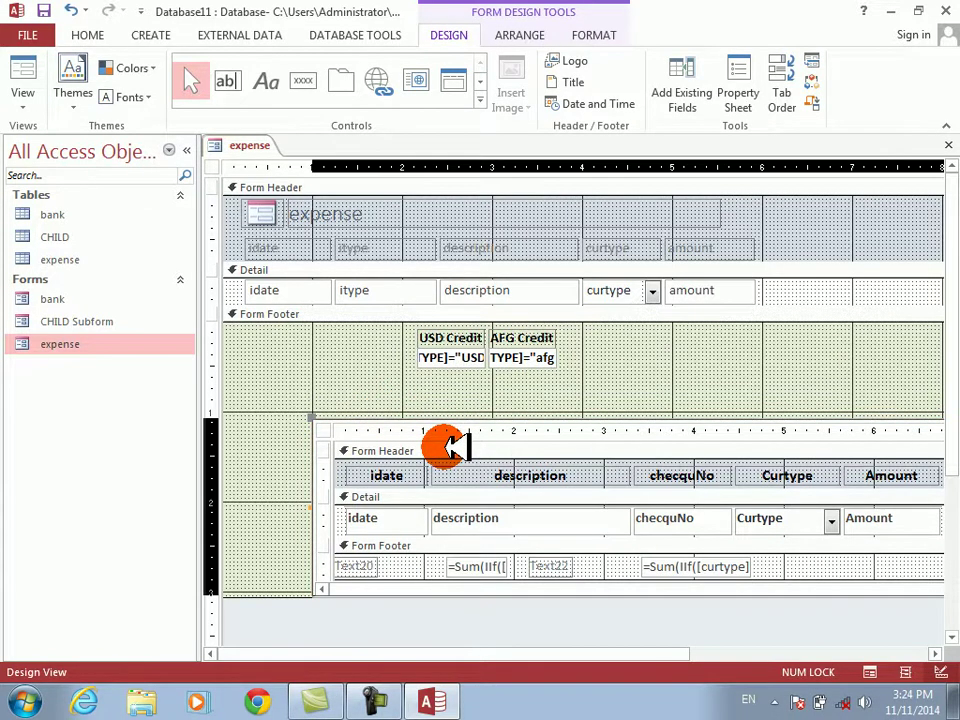
key("Delete")
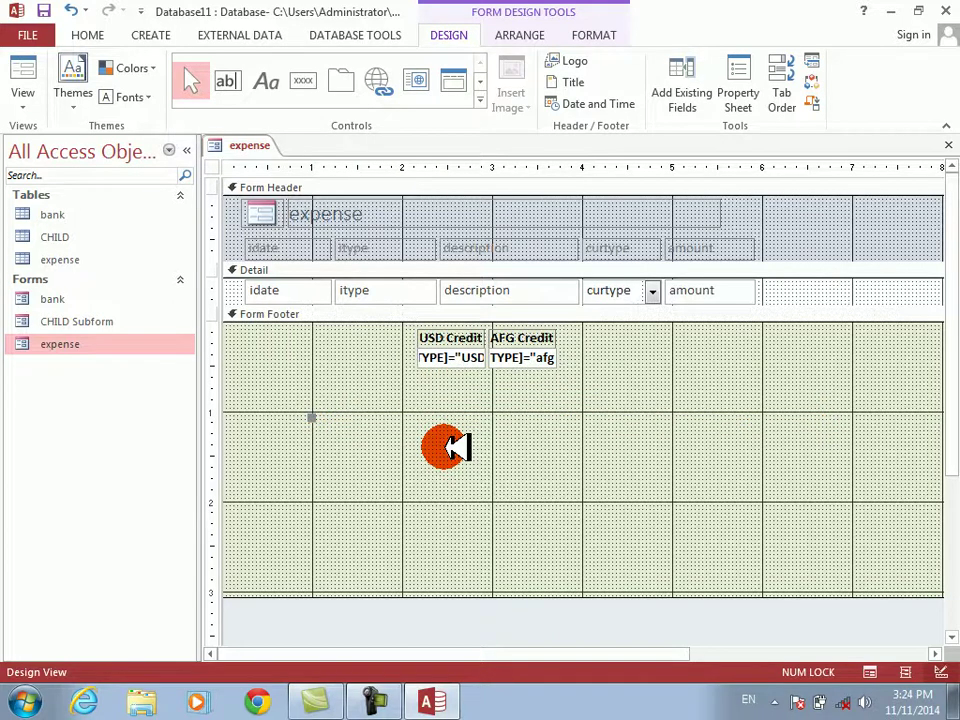
left_click(440, 448)
left_click_drag(290, 396, 330, 437)
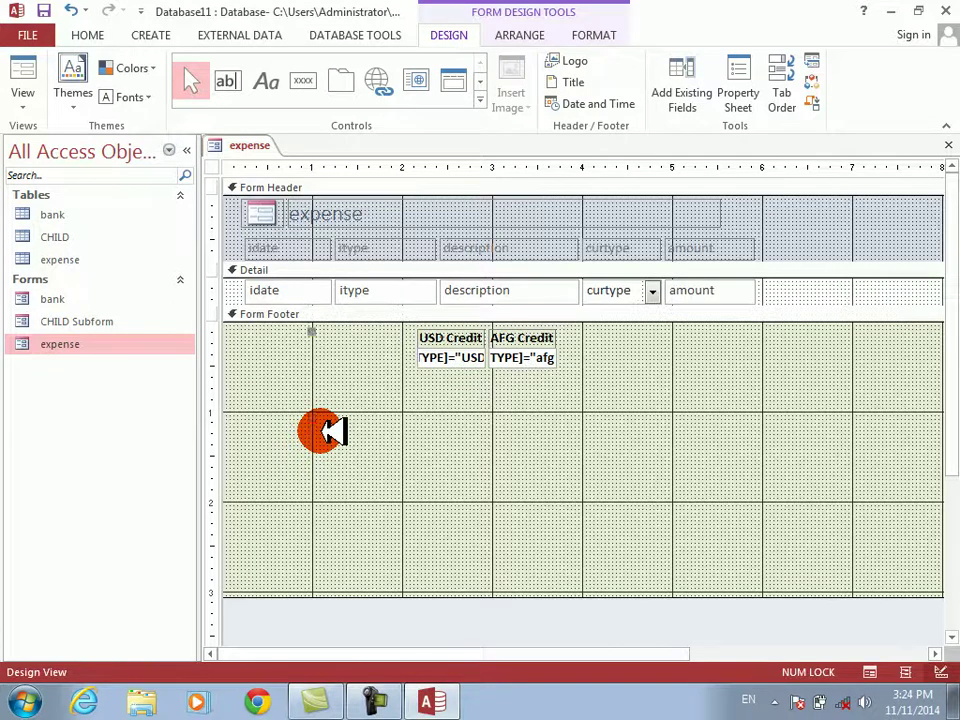
key("Left")
key("Left")
key("Left")
key("Left")
key("Left")
key("Left")
key("Left")
key("Left")
Duplicate the USD and AFG Credit controls and place the copy at the footer's left
left_click_drag(403, 326, 565, 360)
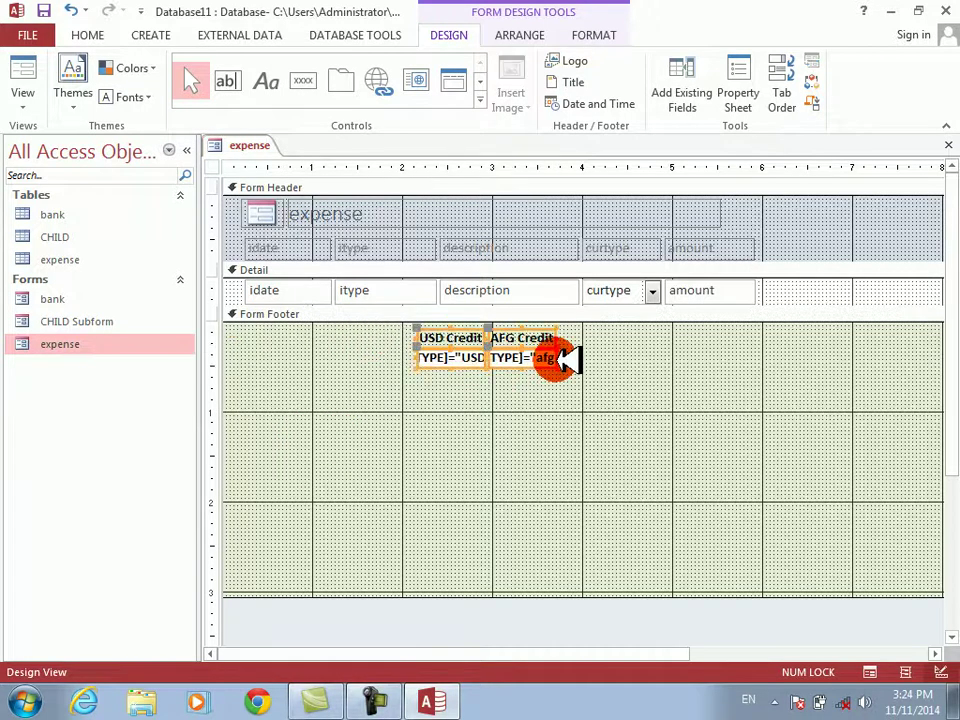
key("ctrl+c")
key("ctrl+v")
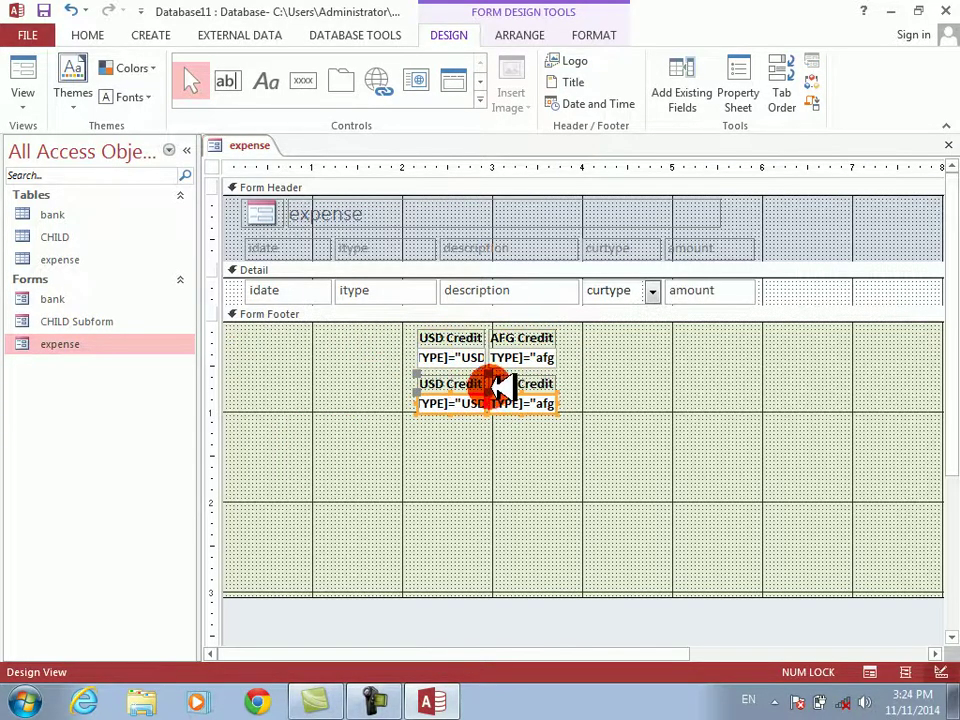
left_click_drag(508, 397, 352, 355)
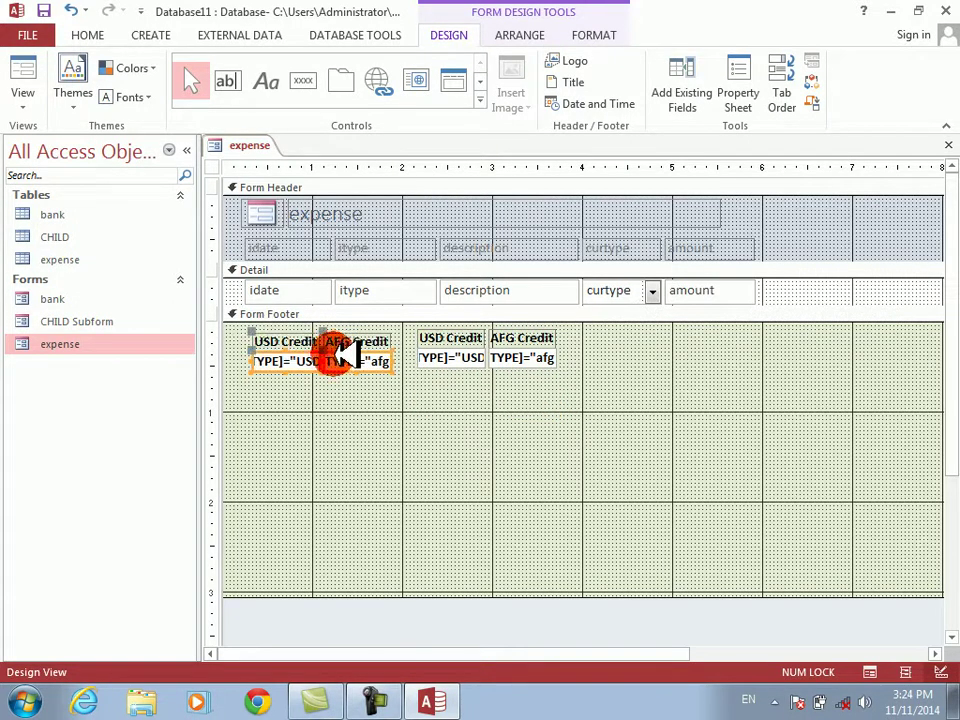
left_click(379, 465)
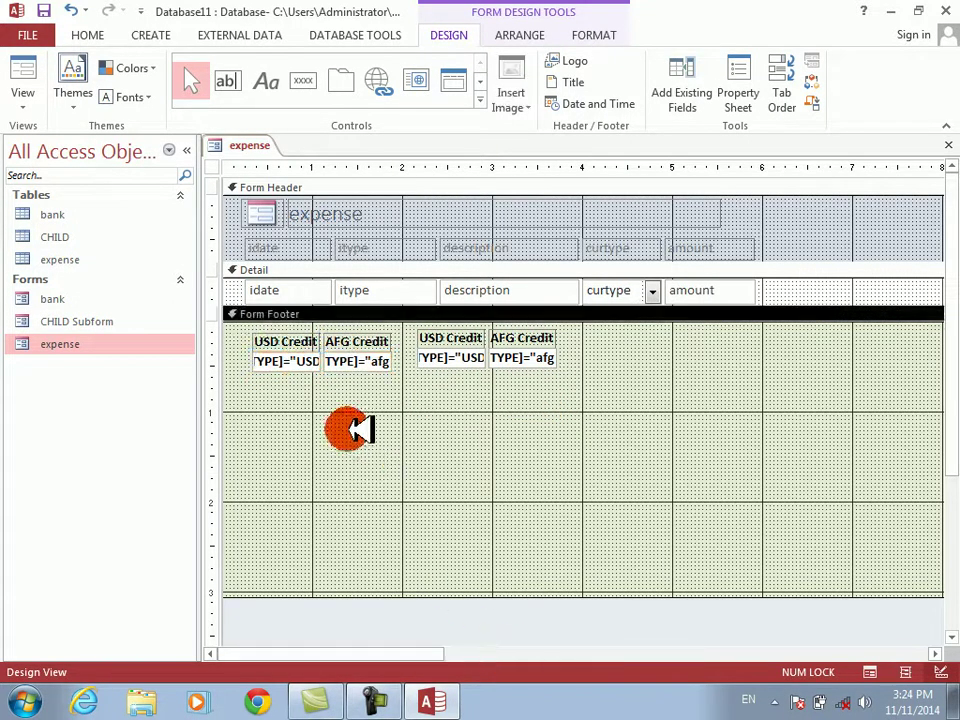
Rename the copied labels to USD Debit and AFG Debit
left_click(303, 340)
left_click(303, 340)
key("BackSpace")
key("BackSpace")
key("BackSpace")
key("BackSpace")
key("BackSpace")
key("BackSpace")
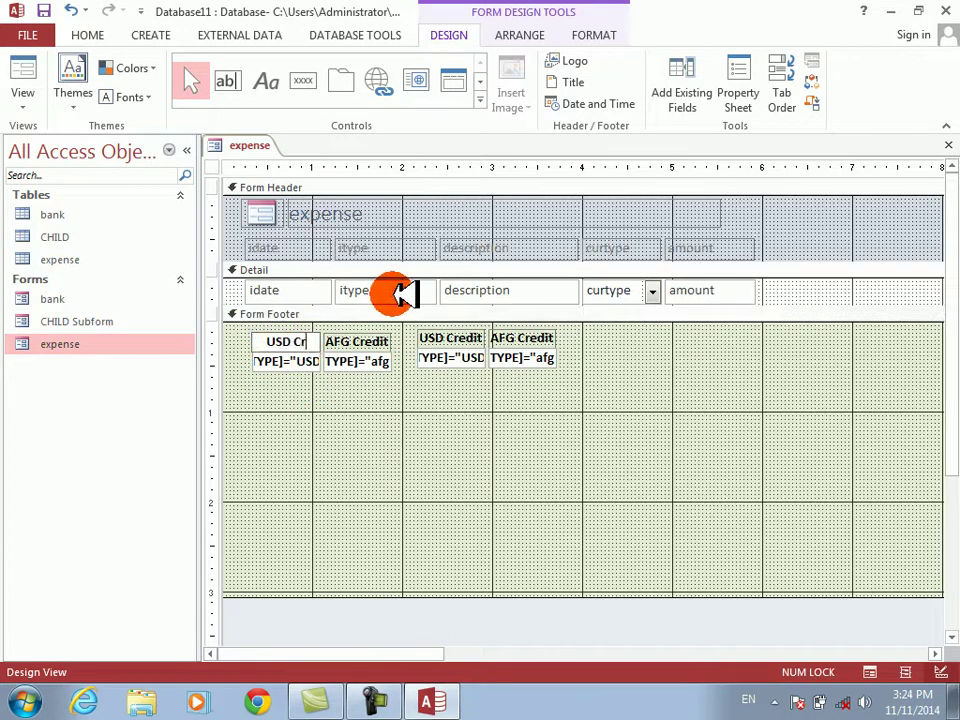
key("Caps_Lock")
type("D")
key("Caps_Lock")
type("ebit")
left_click(365, 340)
left_click(374, 341)
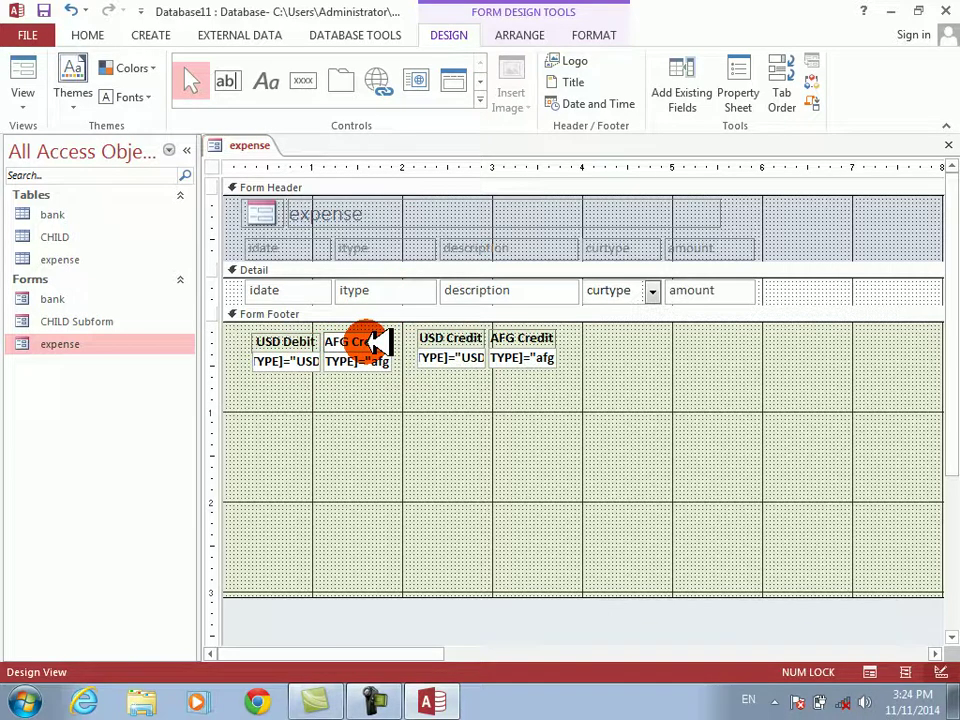
key("BackSpace")
key("BackSpace")
key("Caps_Lock")
key("Caps_Lock")
type("Debit")
key("Return")
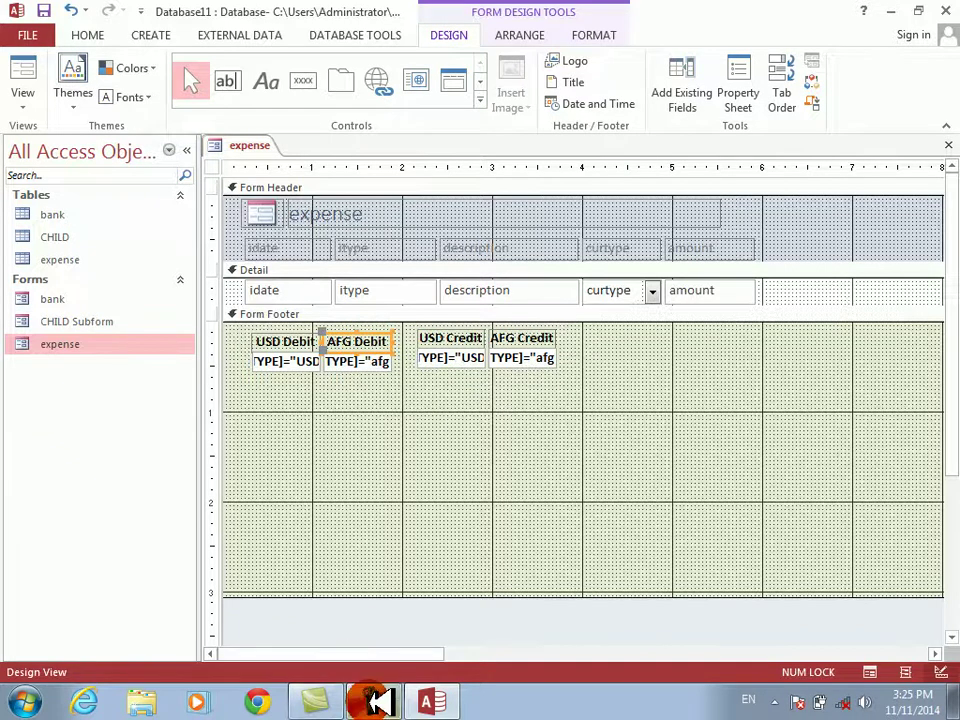
Clear the USD Debit text box's old expression, leaving it unbound
mouse_move(375, 700)
left_click(290, 360)
left_click(290, 360)
key("Left")
key("Left")
key("Left")
key("Left")
key("Left")
key("Left")
key("Left")
key("Left")
key("Left")
key("Left")
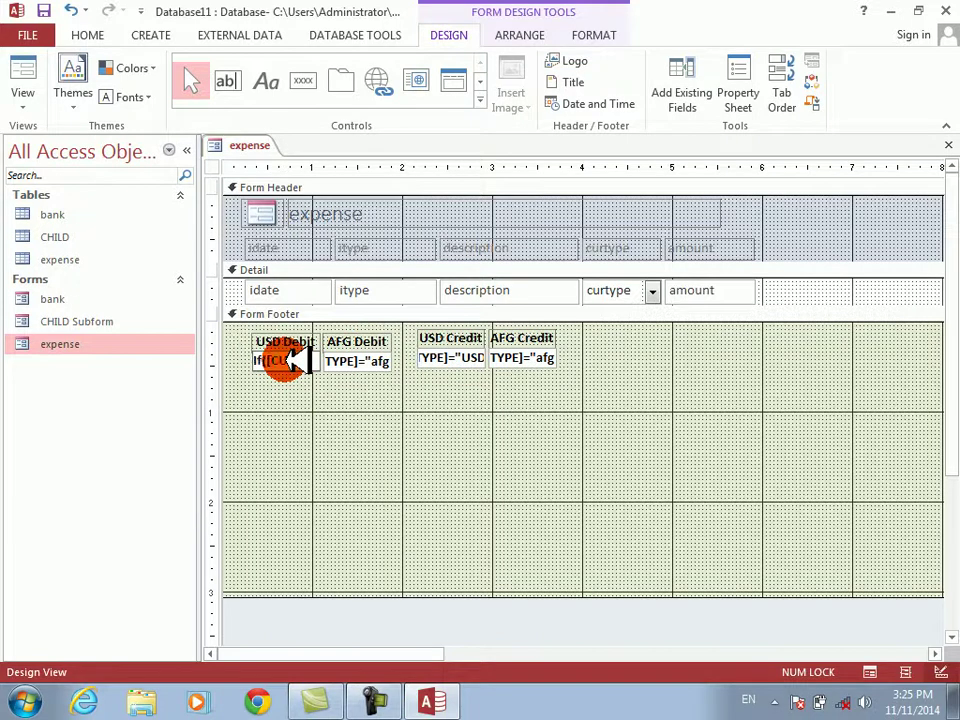
key("Return")
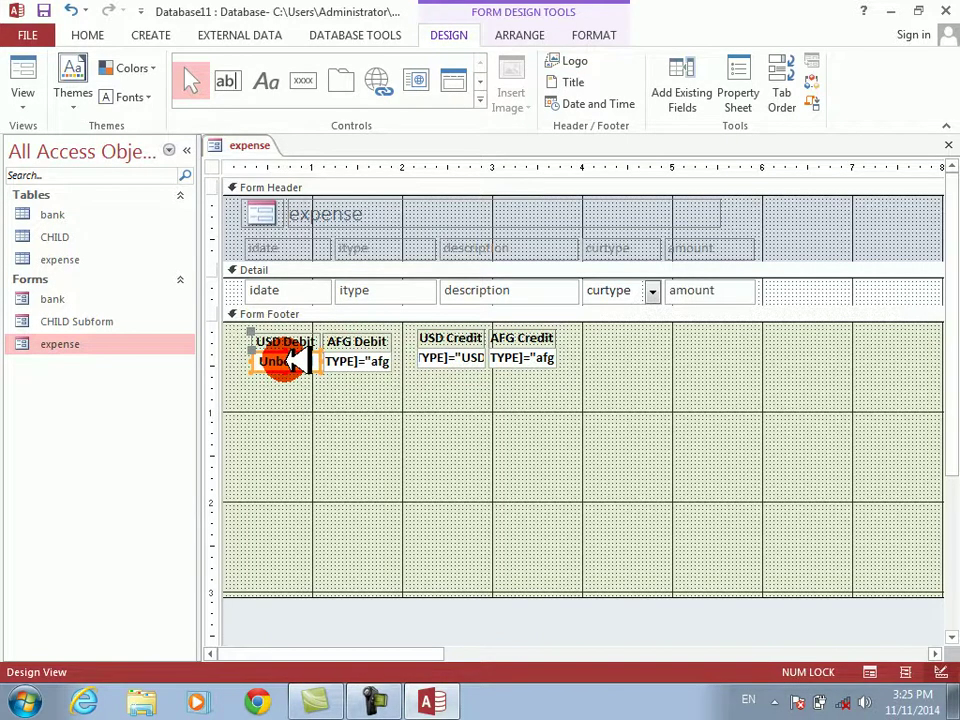
Set the USD Debit box's control source to [CHILD Subform].Form![Text20] with the Expression Builder
right_click(290, 363)
left_click(368, 670)
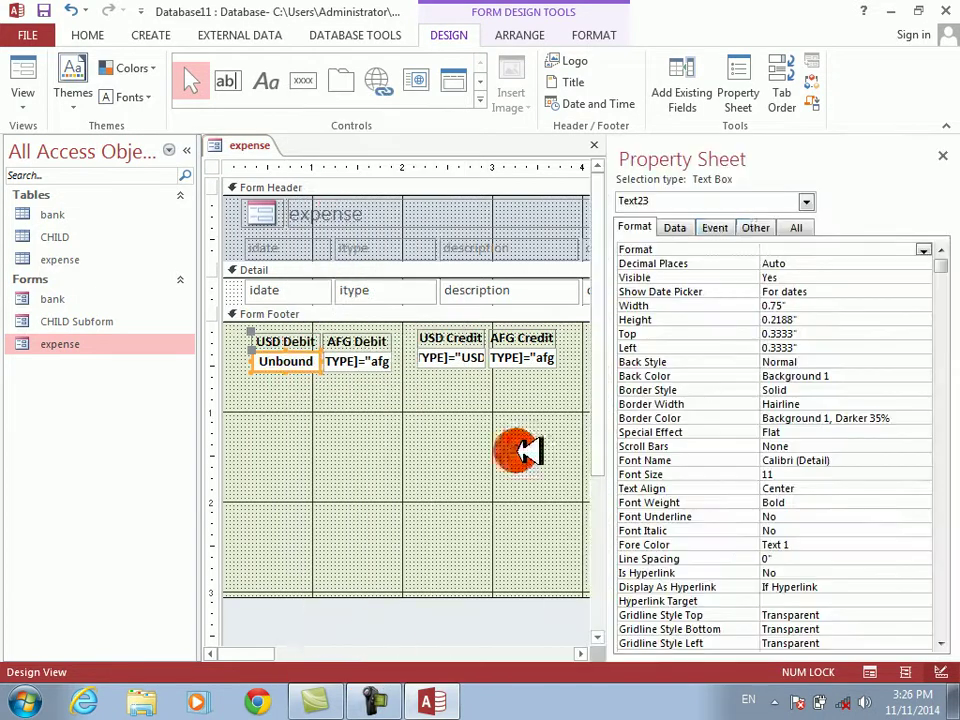
left_click(672, 227)
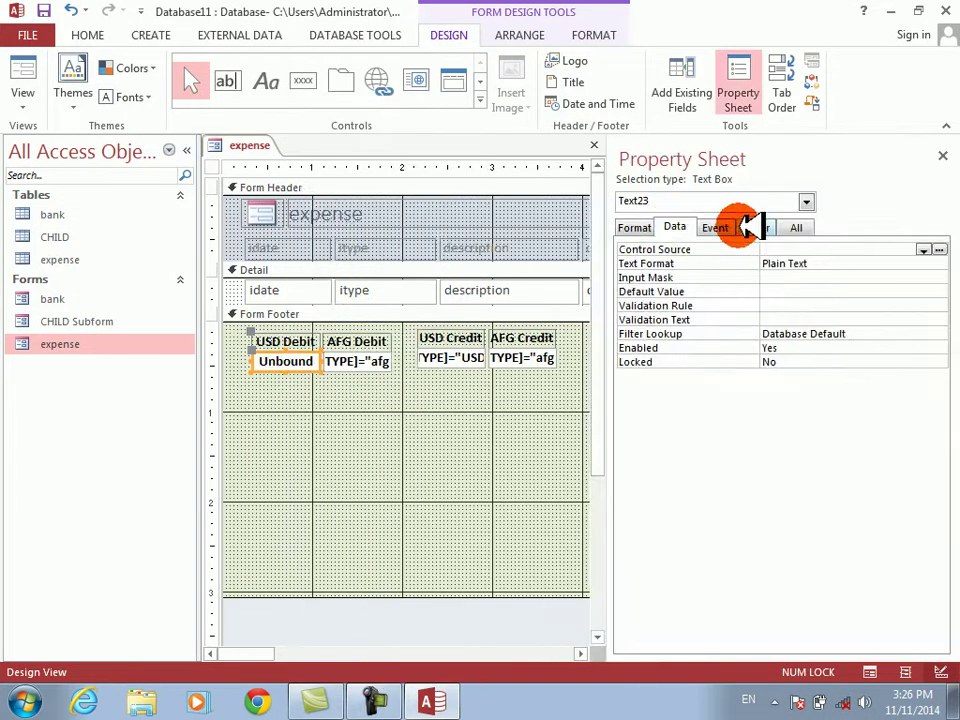
left_click(940, 249)
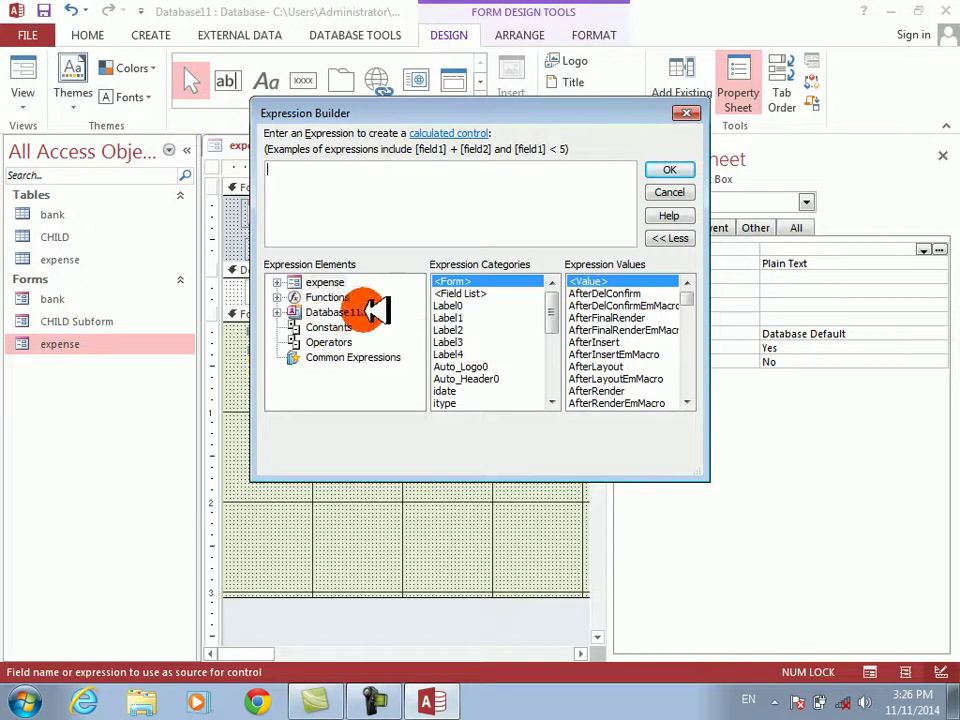
double_click(322, 282)
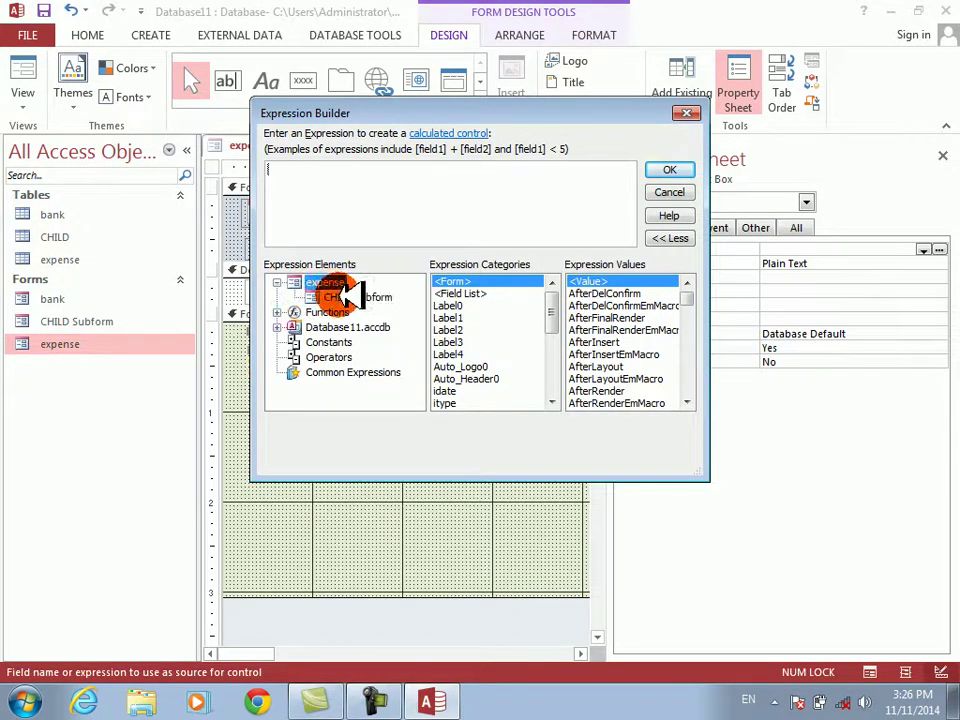
left_click(350, 297)
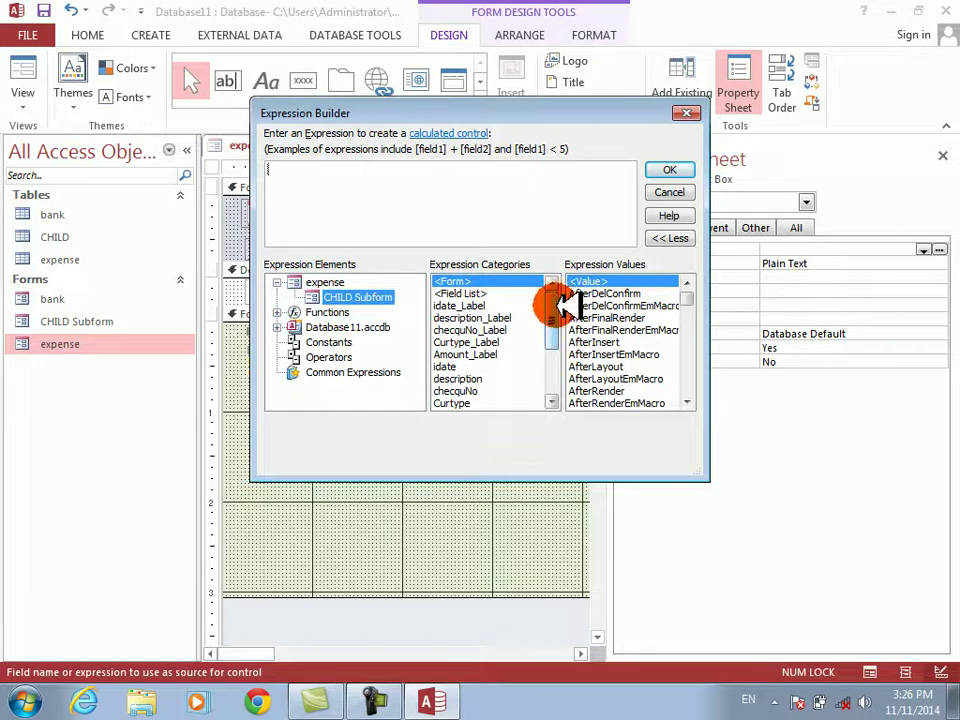
left_click_drag(551, 305, 549, 368)
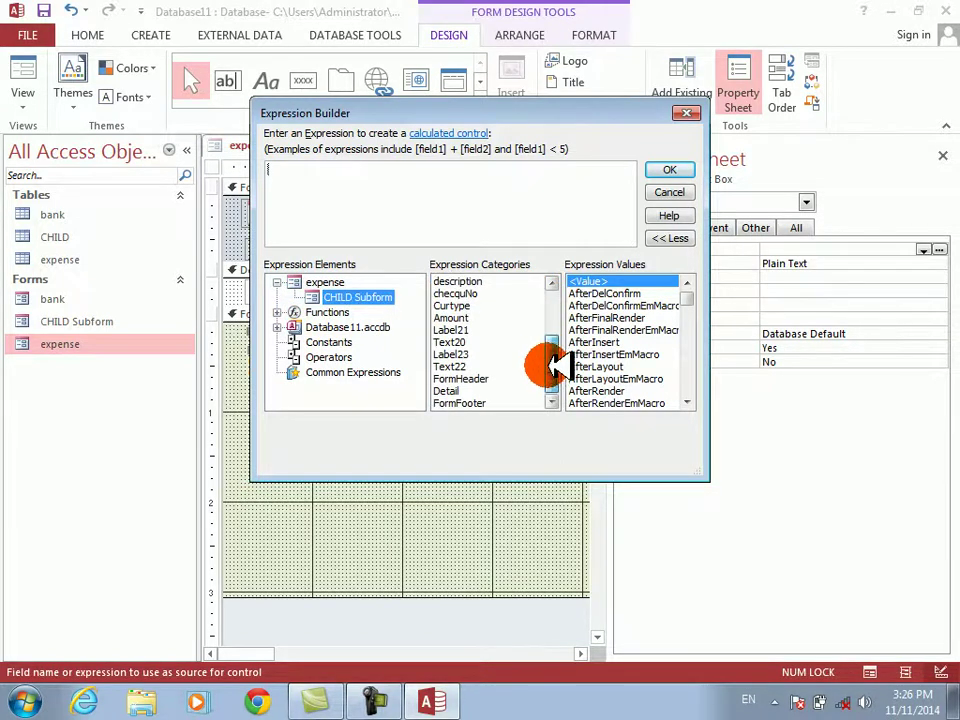
double_click(452, 341)
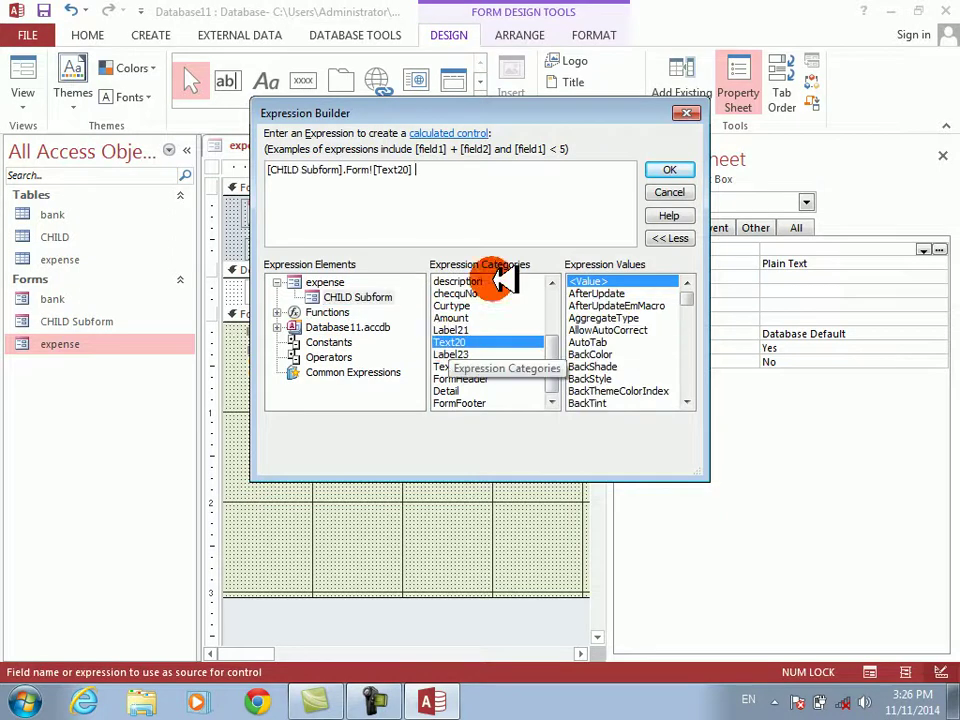
left_click(668, 167)
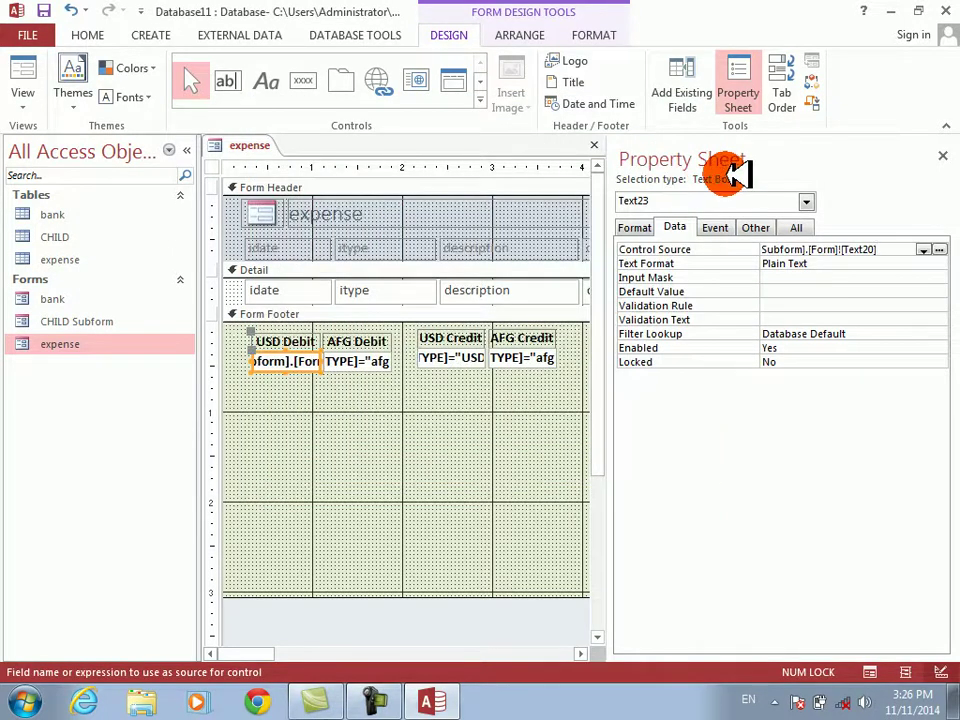
key("Return")
left_click(735, 262)
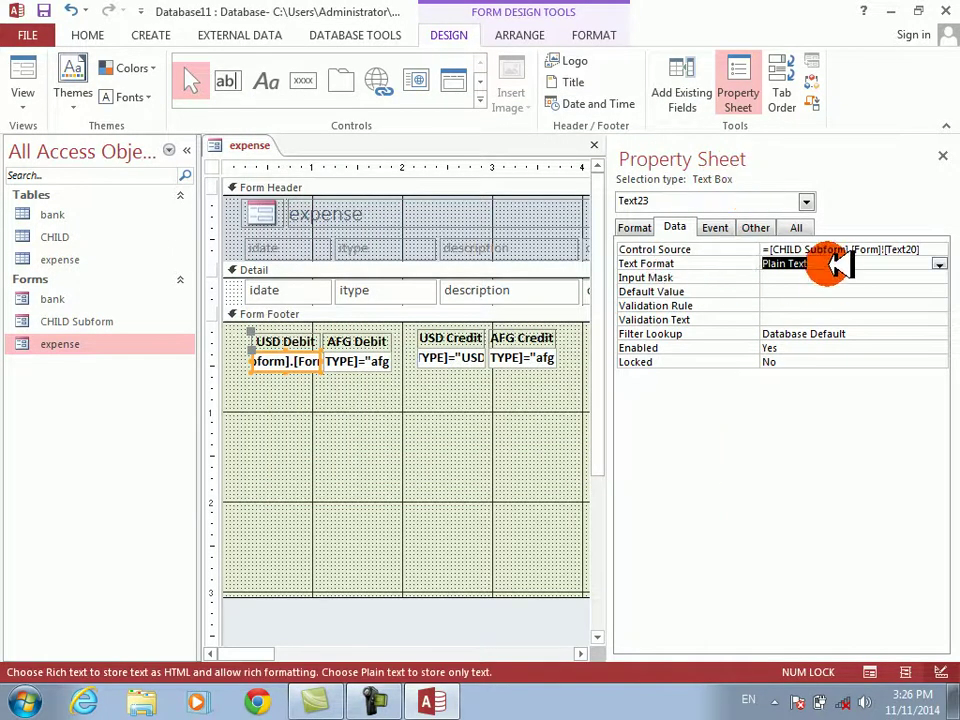
key("Up")
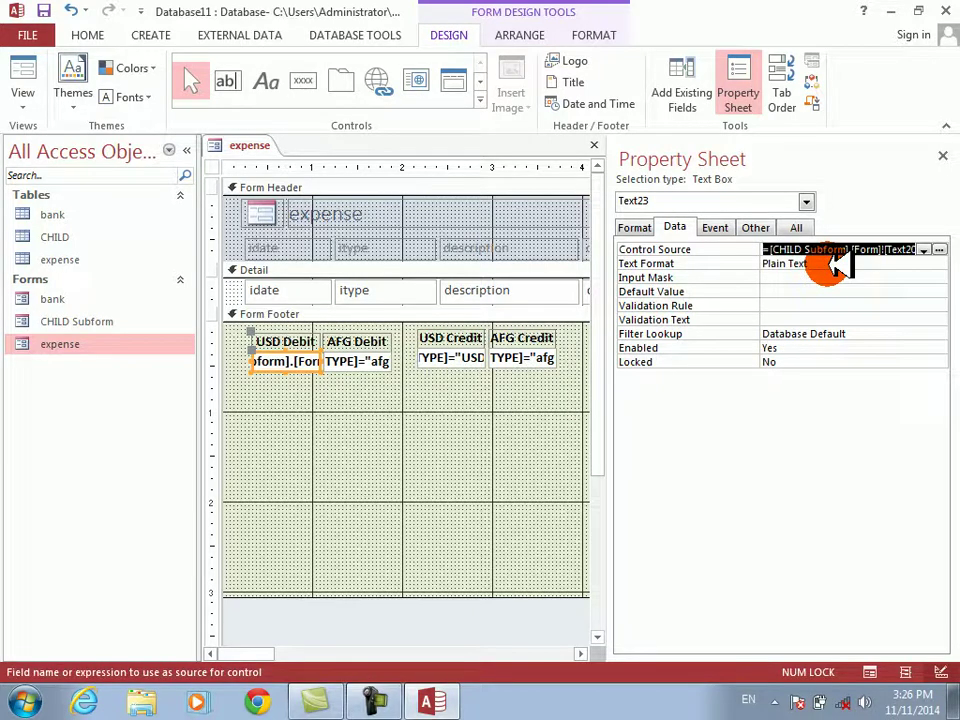
left_click(943, 154)
Paste the same Text20 reference into the AFG Debit box and shorten the form footer
left_click(381, 360)
left_click(386, 360)
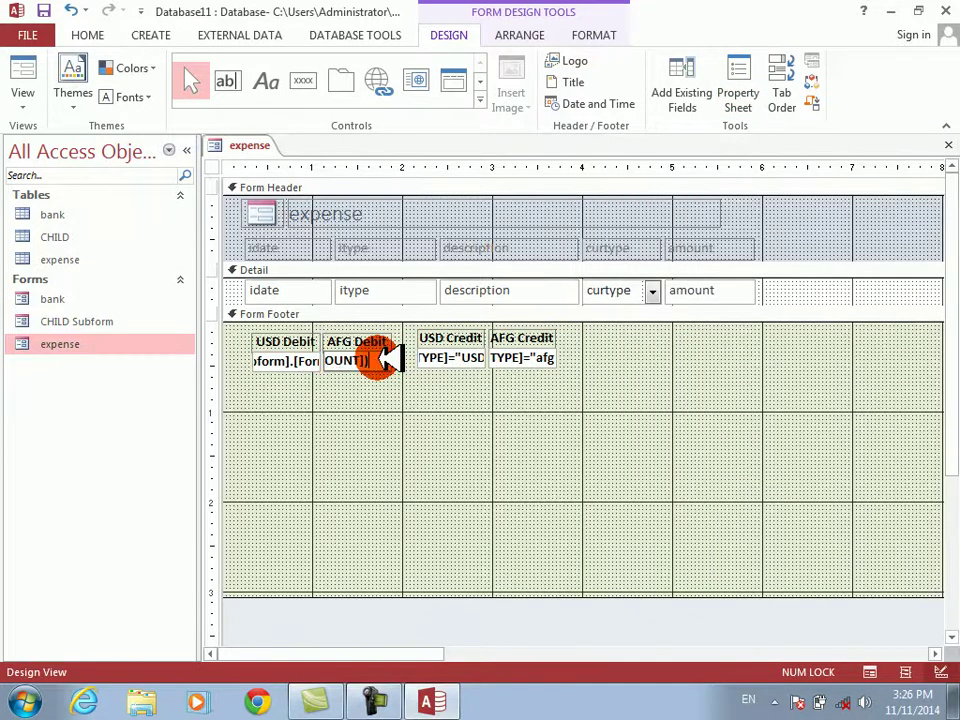
key("ctrl+a")
type("=S")
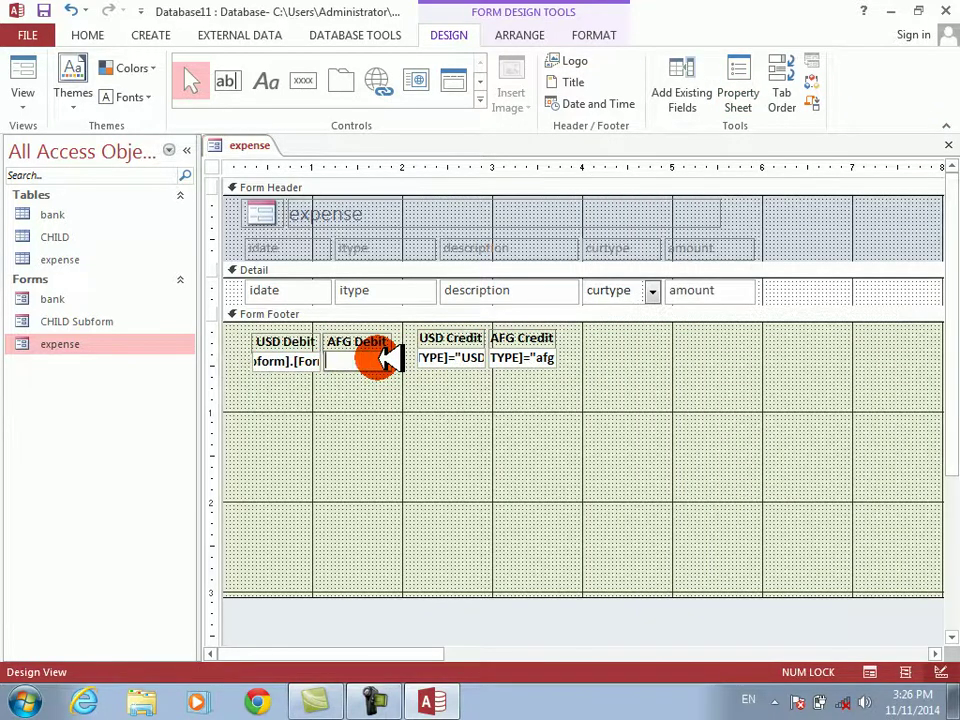
key("Return")
key("ctrl+v")
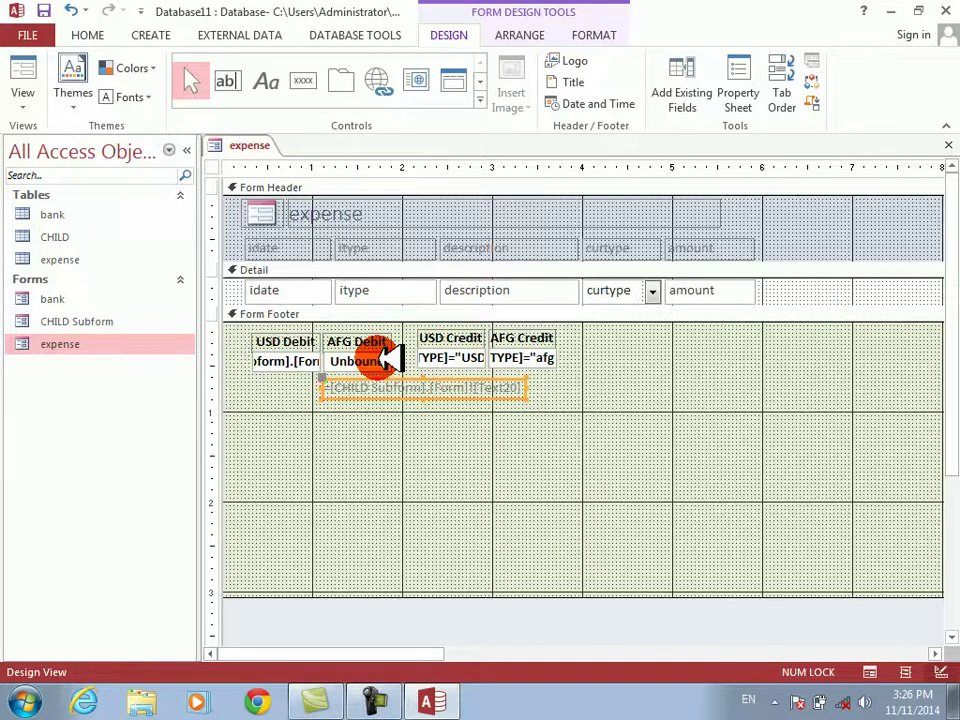
key("Delete")
left_click(388, 358)
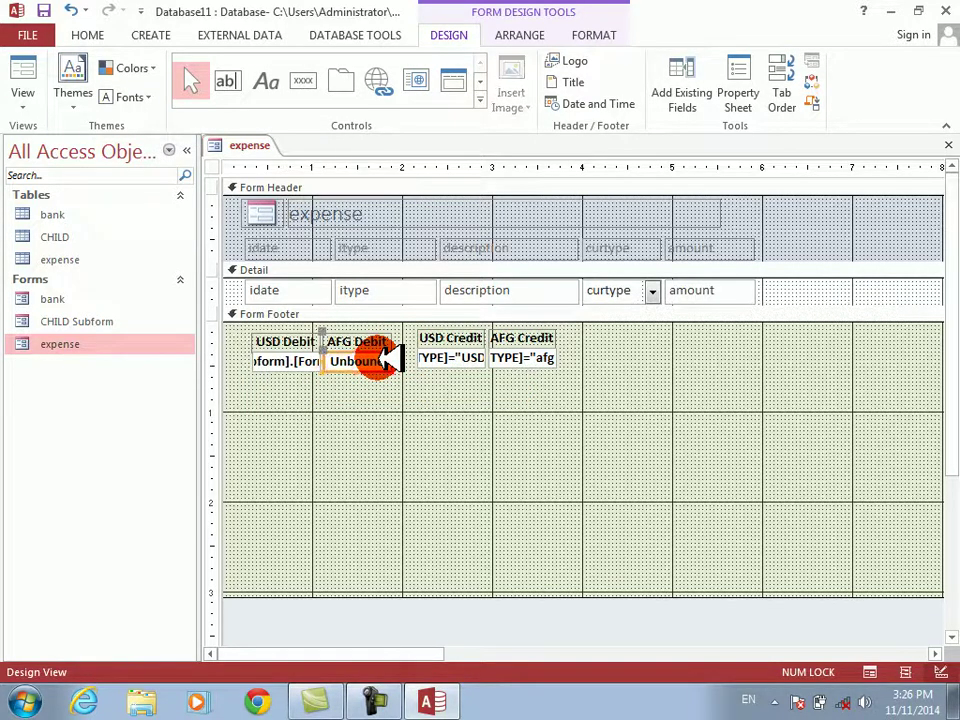
type("[Text20]")
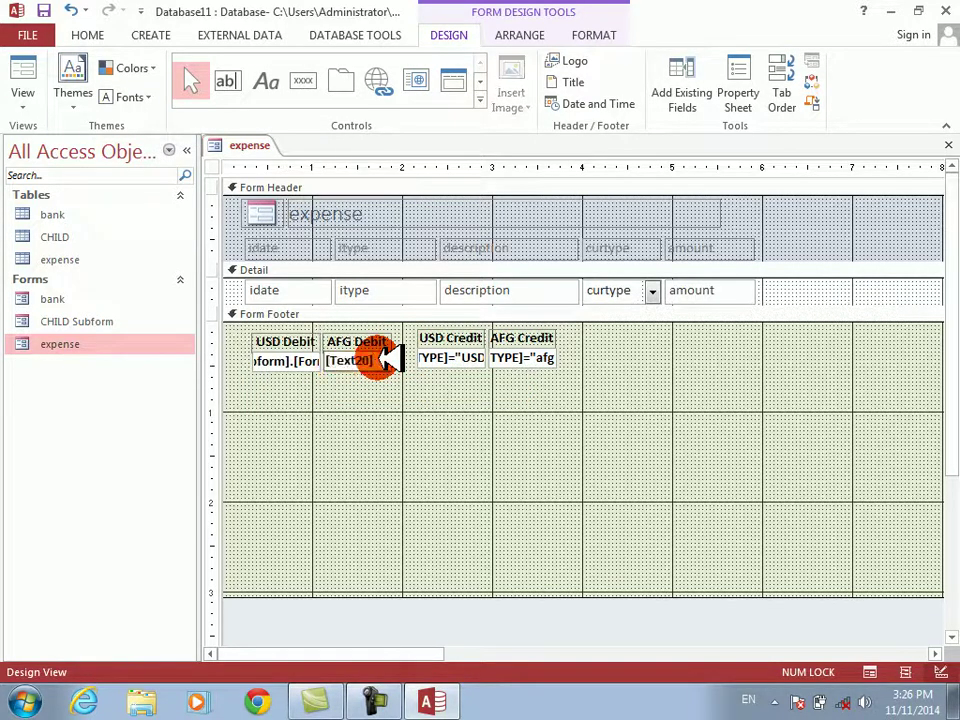
left_click(388, 360)
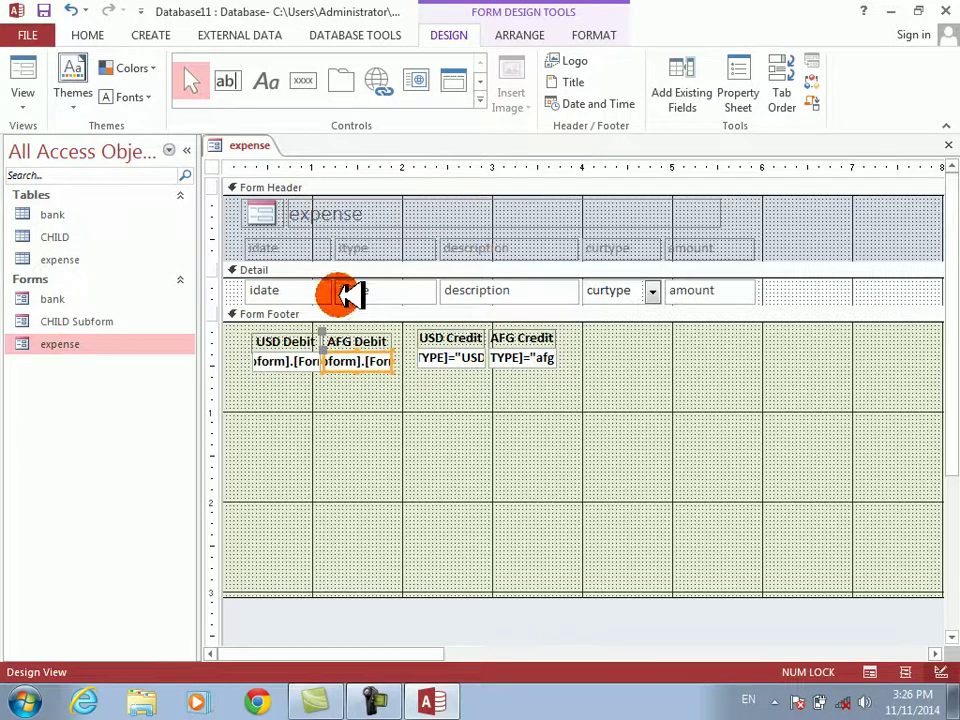
left_click_drag(410, 596, 410, 390)
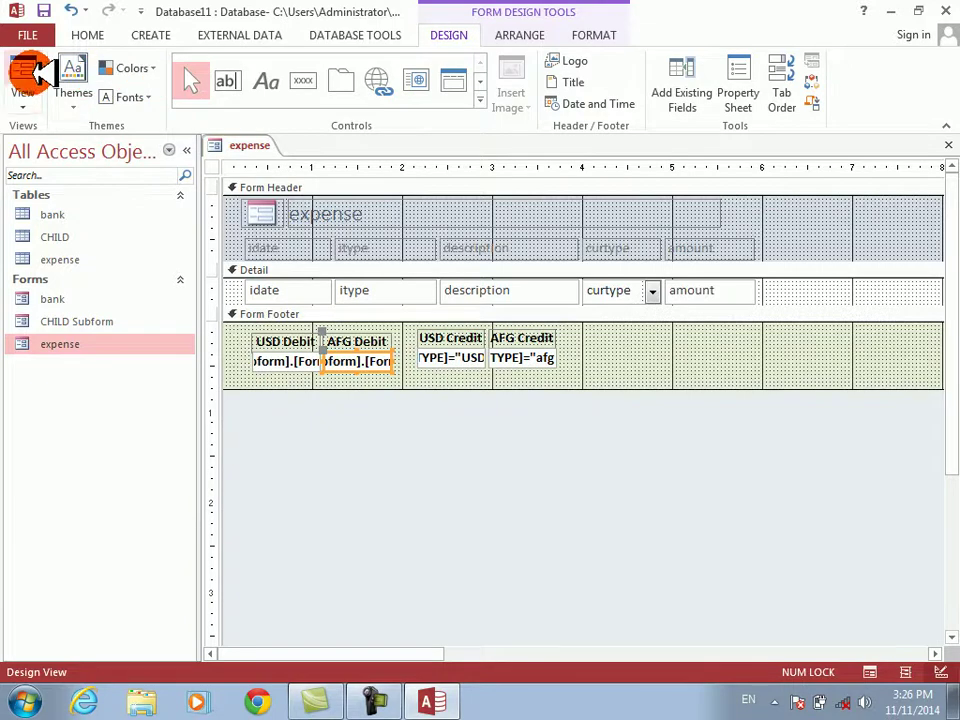
In Form View, select the footer totals 10000, 100000, 4200 and 17000 in turn
left_click(28, 74)
left_click_drag(454, 171, 290, 118)
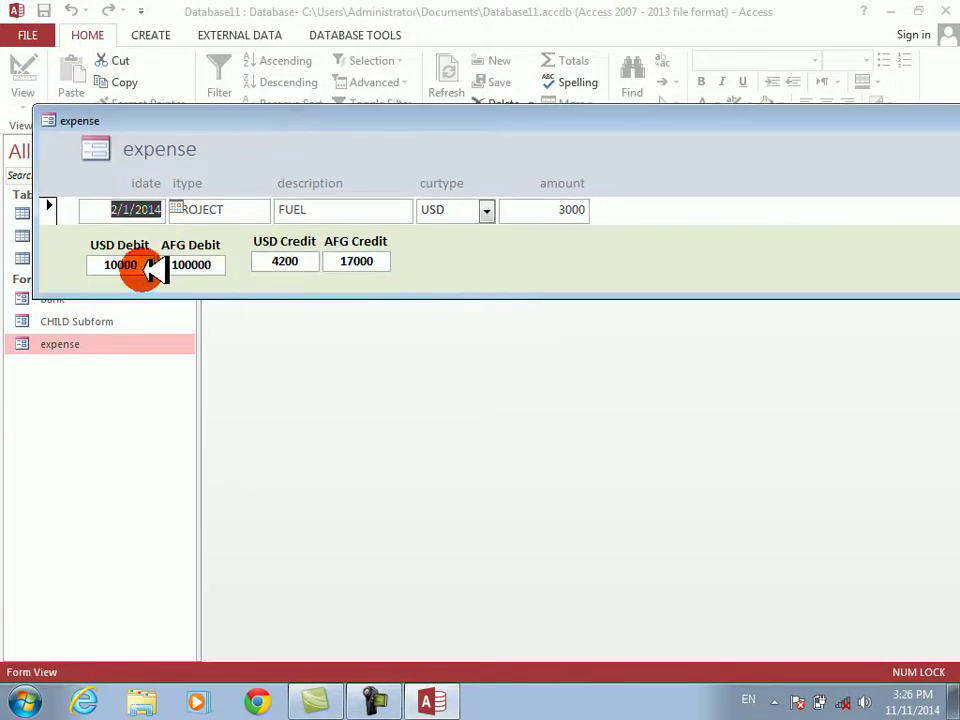
double_click(107, 266)
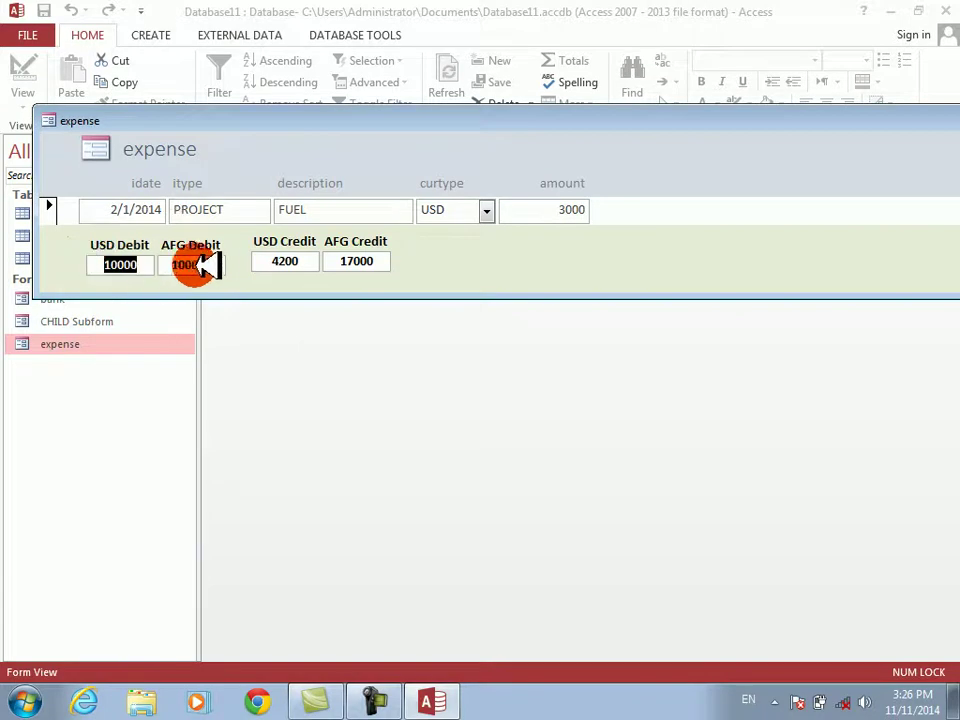
double_click(190, 265)
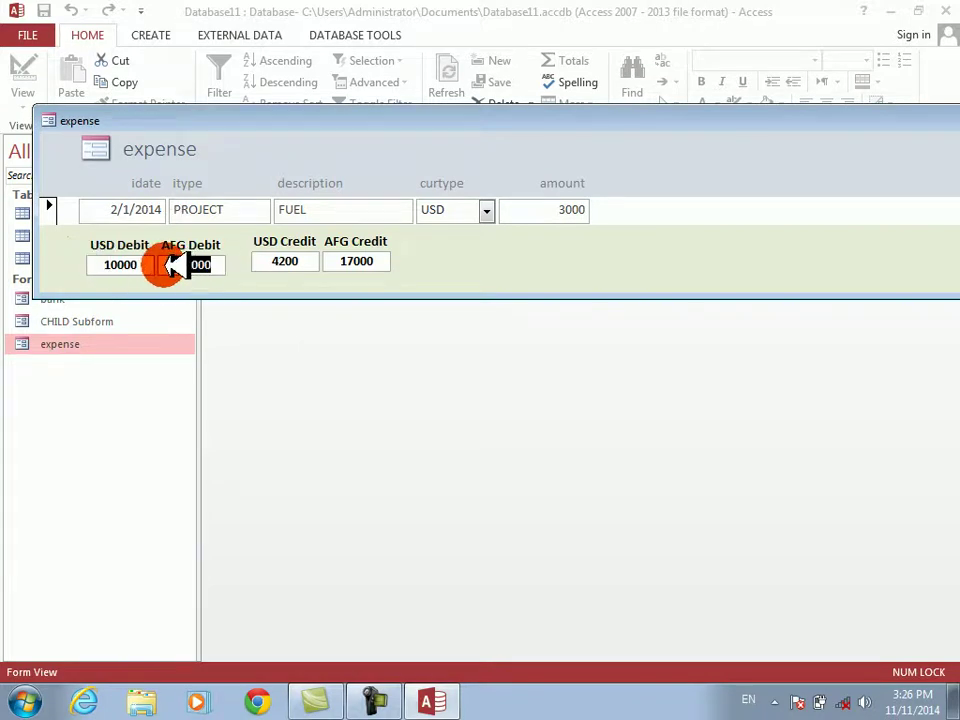
double_click(278, 261)
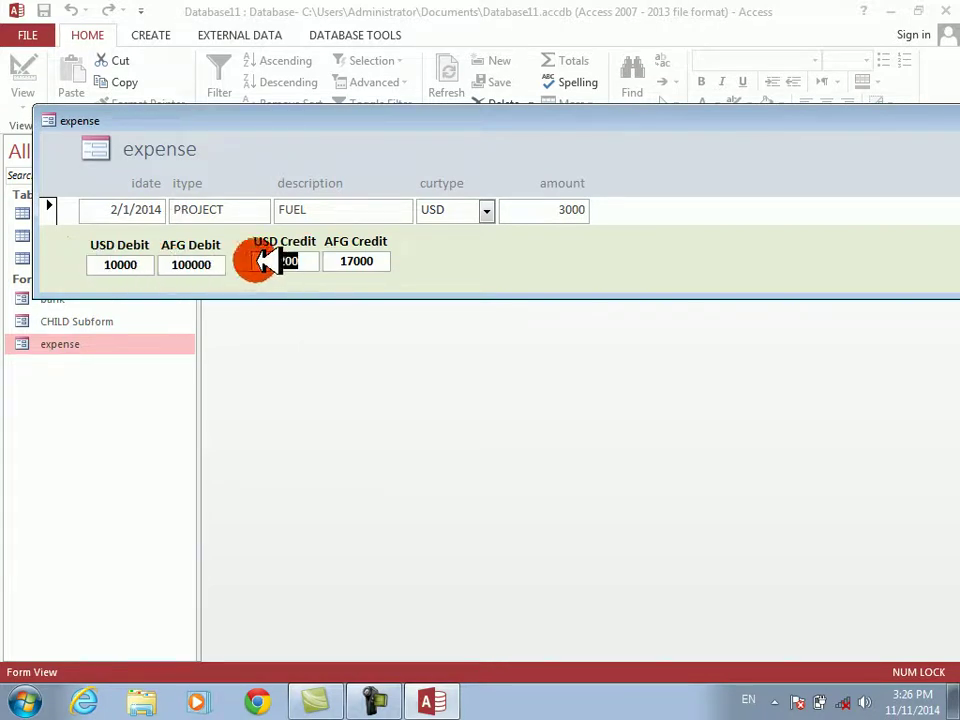
left_click(388, 260)
left_click_drag(393, 259, 342, 259)
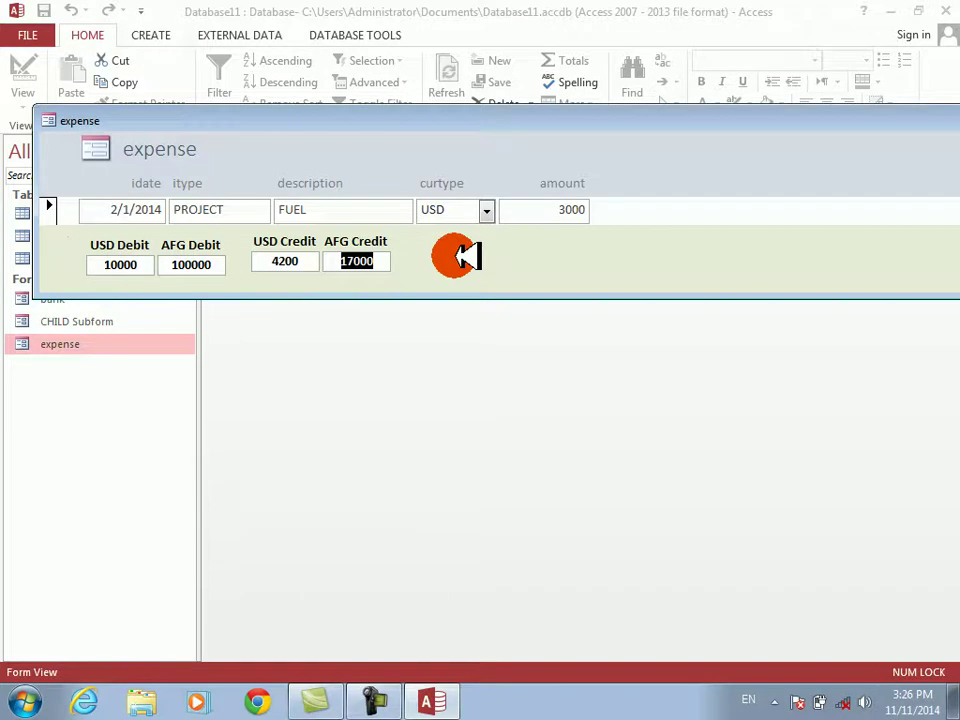
Highlight the AFG Credit total 17000 and the AFG Debit total 100000 again
right_click(466, 257)
key("Escape")
left_click(310, 262)
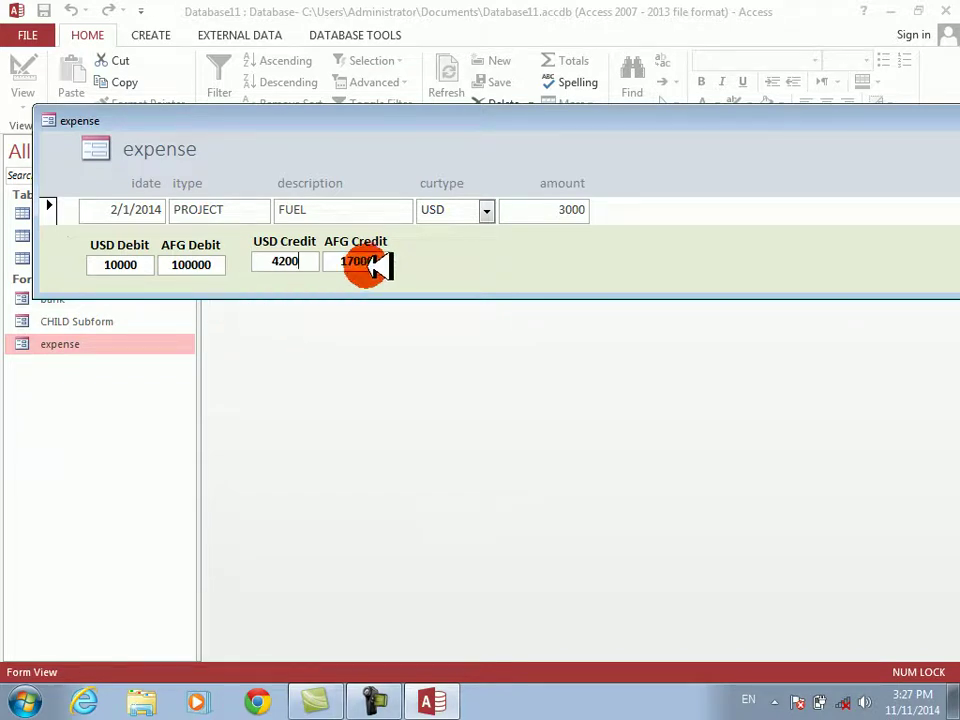
left_click_drag(385, 262, 339, 261)
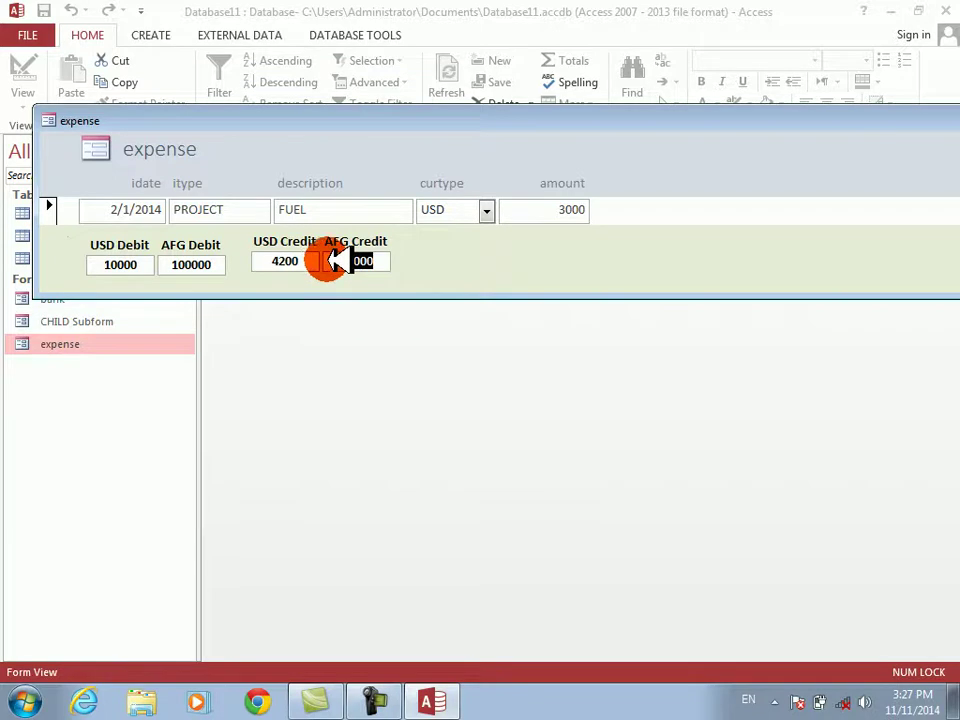
left_click_drag(212, 268, 150, 258)
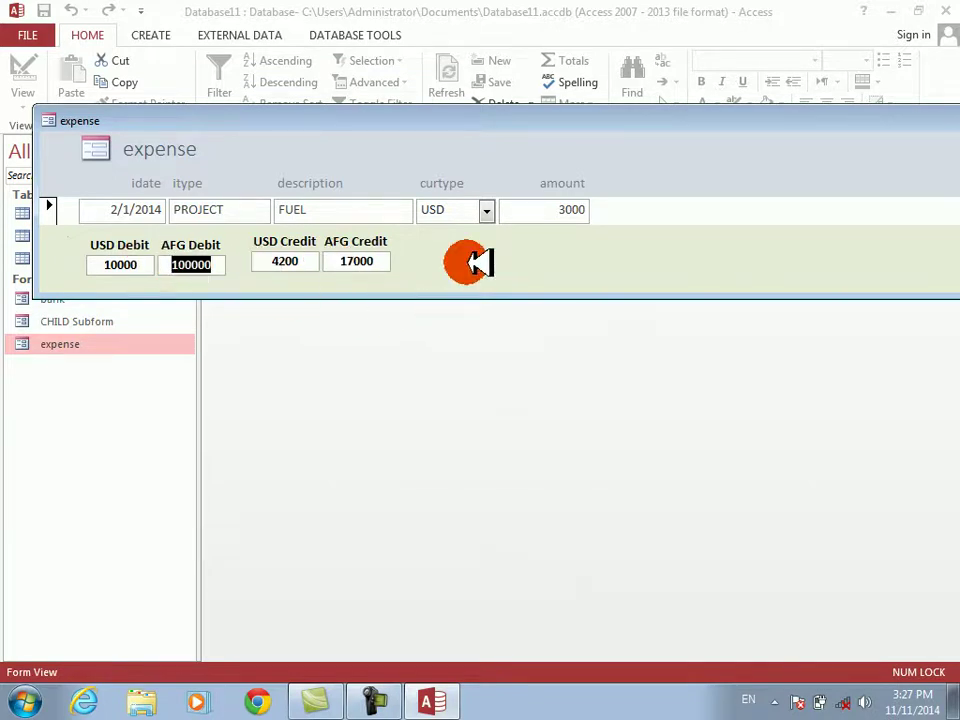
right_click(469, 266)
Trim the Form Footer slightly, then close and reopen the expense form in Design View
left_click(507, 318)
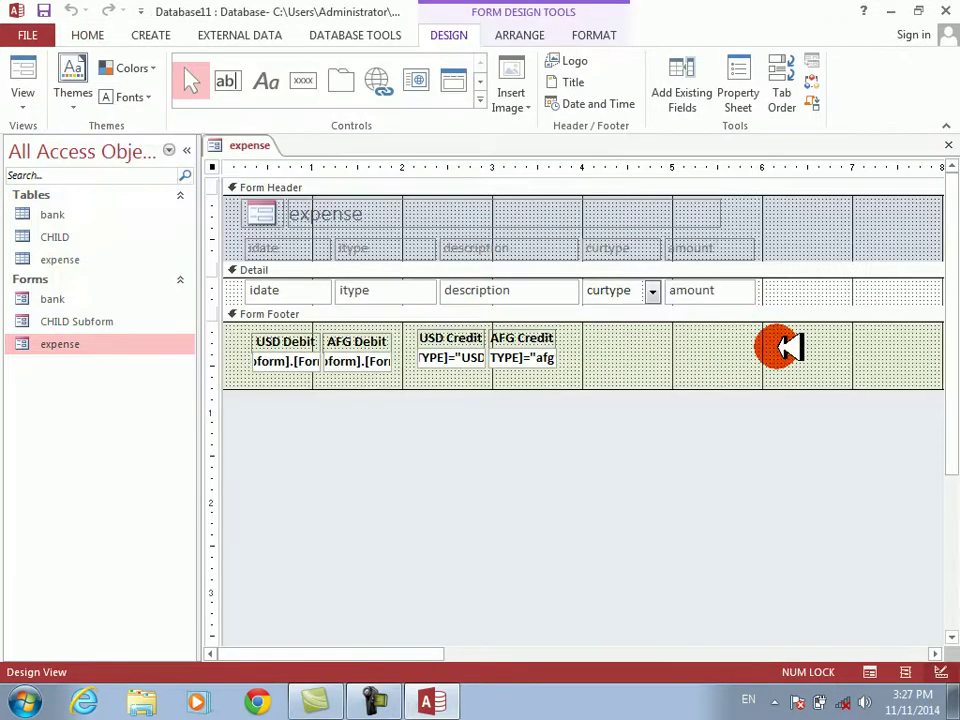
left_click_drag(790, 388, 790, 380)
key("ctrl+F4")
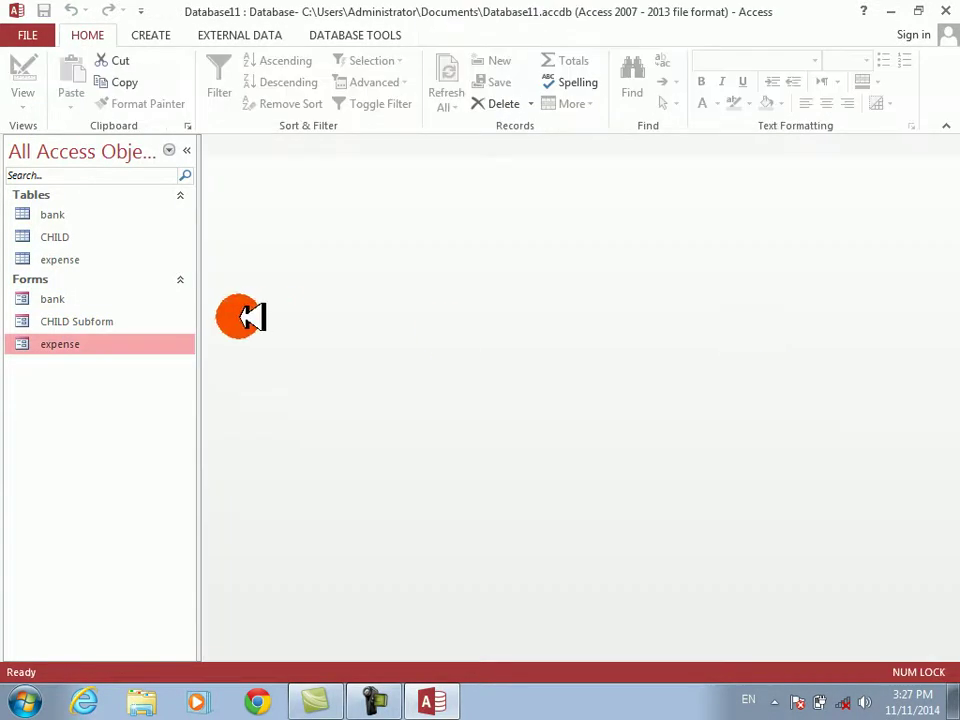
double_click(82, 344)
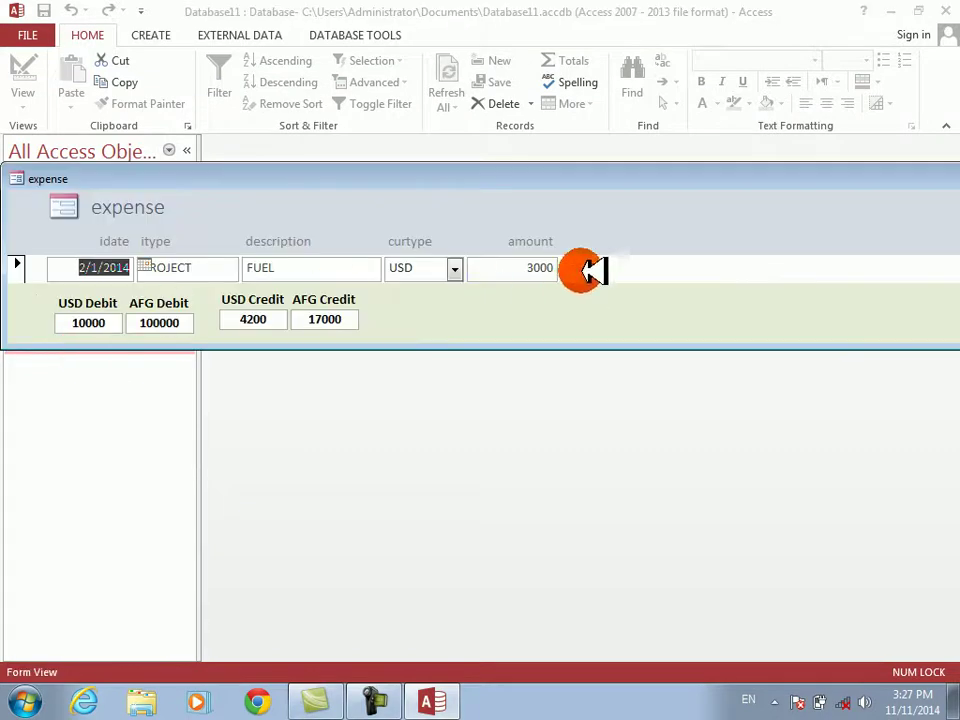
right_click(588, 224)
left_click(615, 279)
Set the form's Auto Resize to No and drag its right edge in to about 6 inches
right_click(559, 487)
left_click(638, 228)
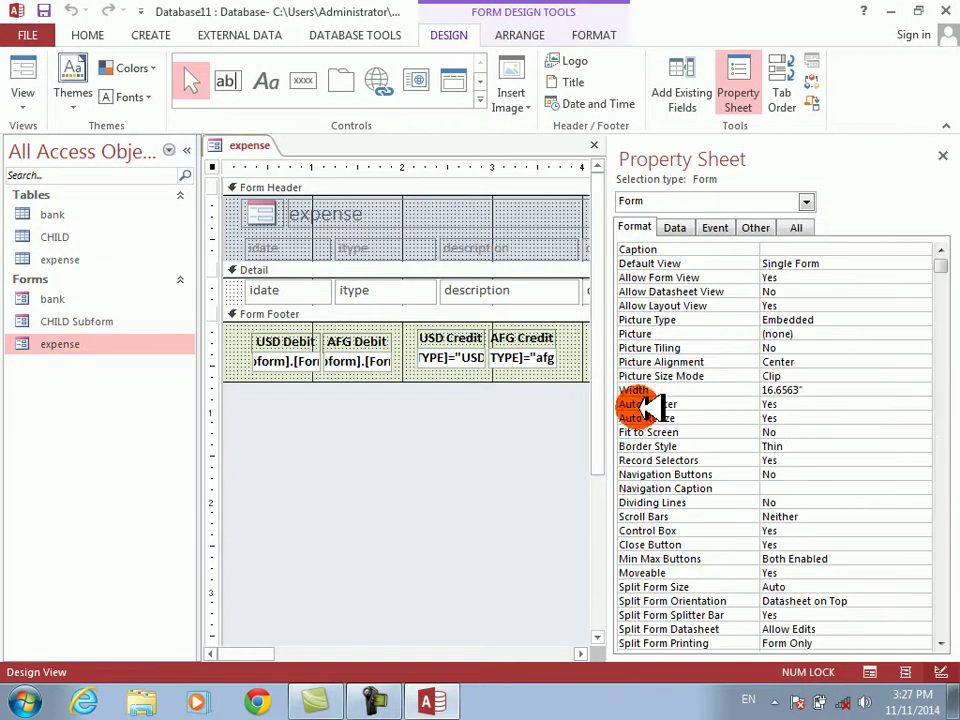
left_click(660, 418)
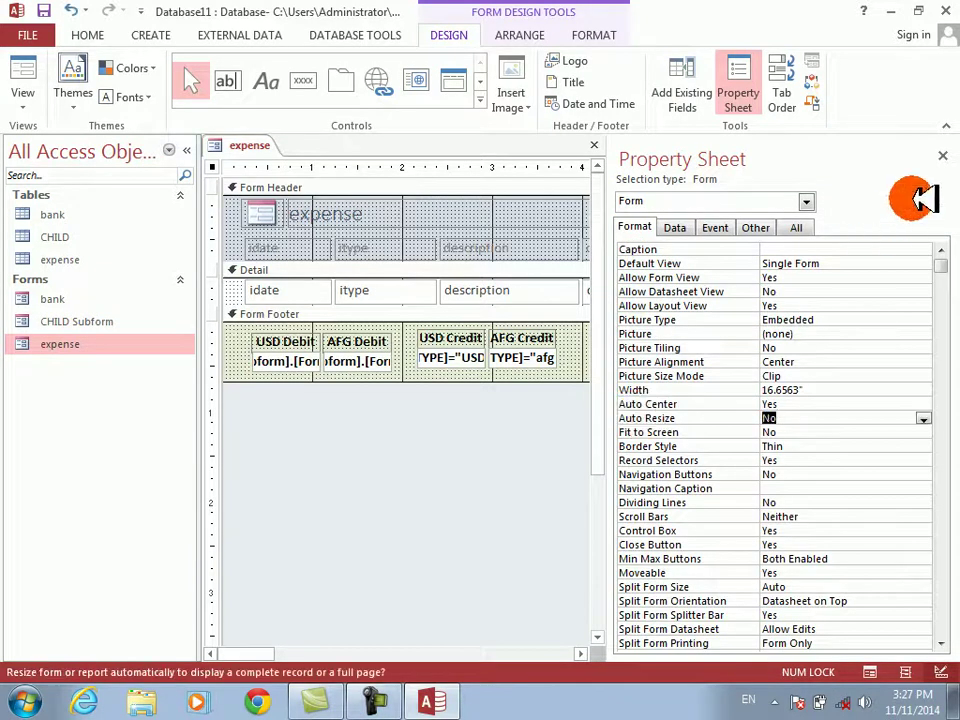
left_click(942, 155)
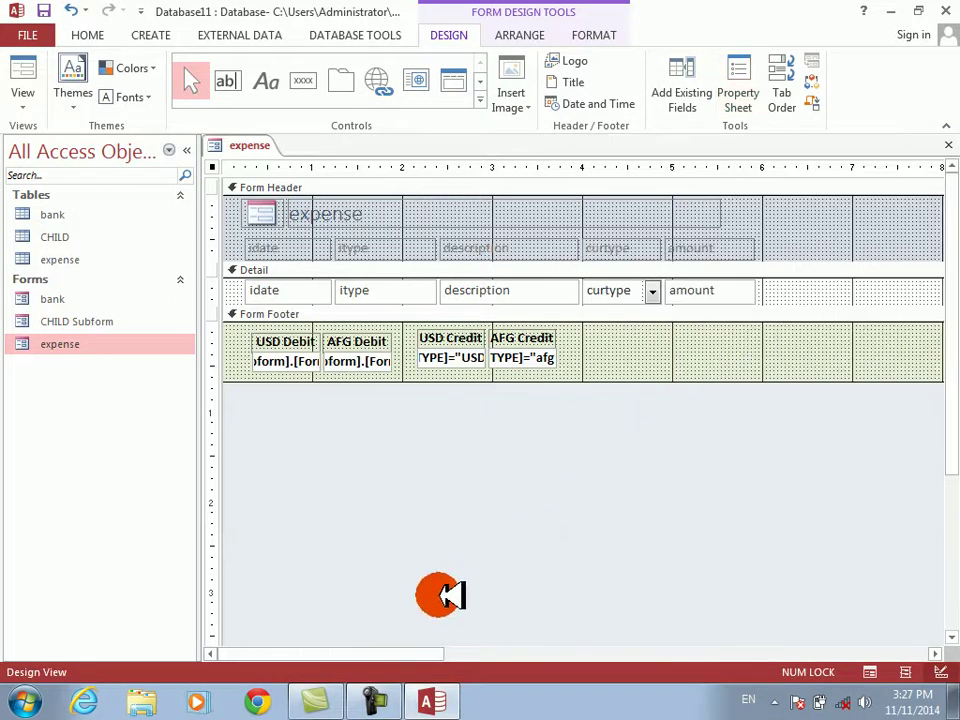
left_click_drag(394, 652, 852, 653)
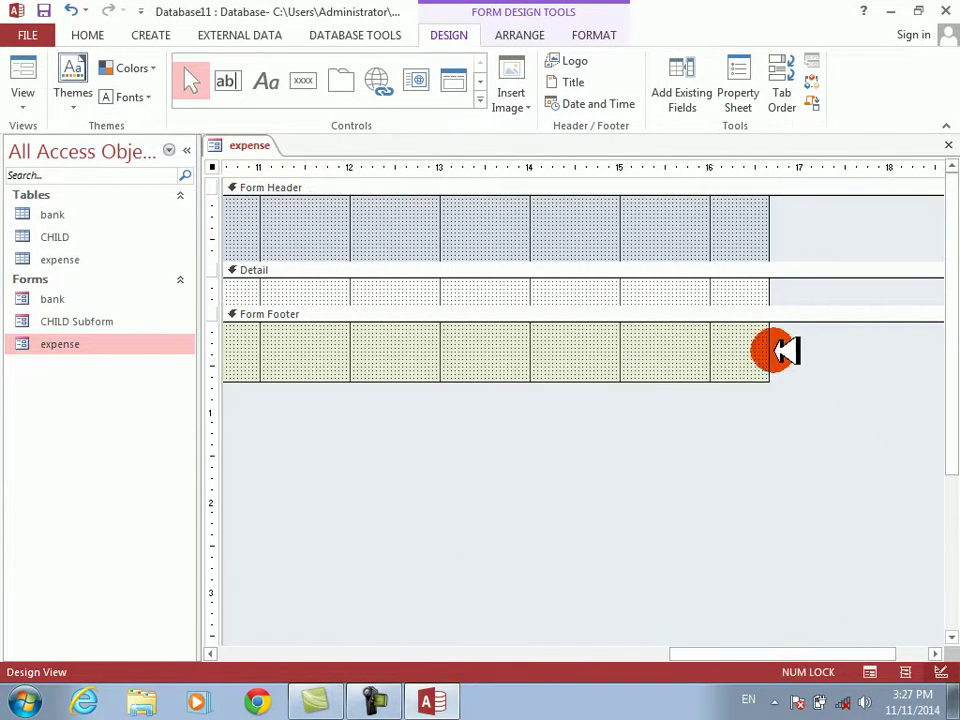
left_click_drag(770, 349, 606, 313)
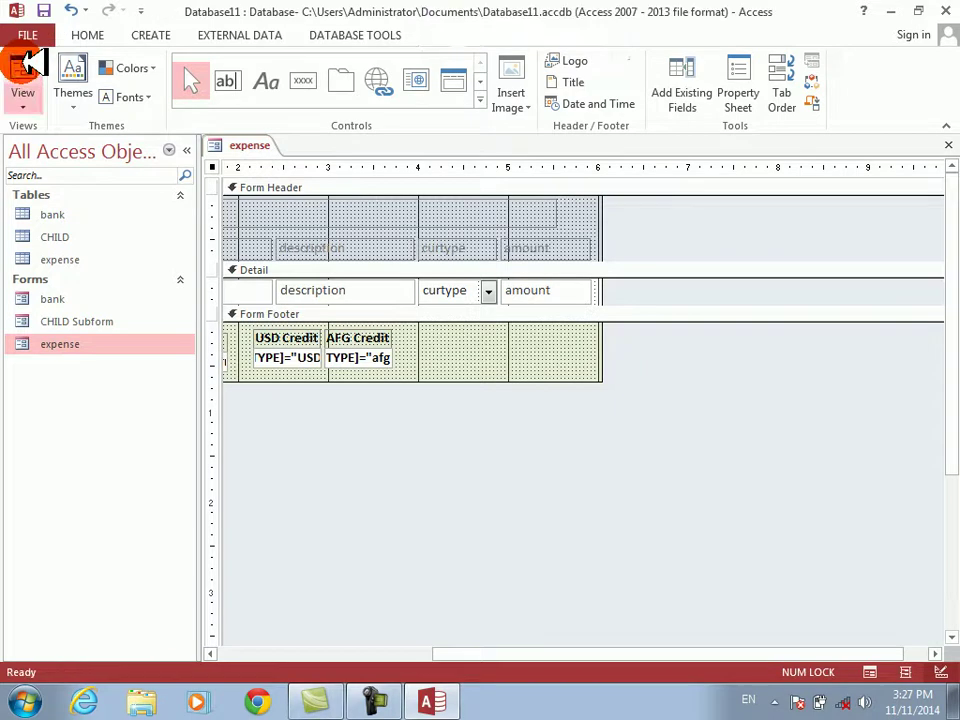
Check the narrower form in Form View, then return to Design View
left_click(24, 82)
left_click_drag(348, 167, 255, 92)
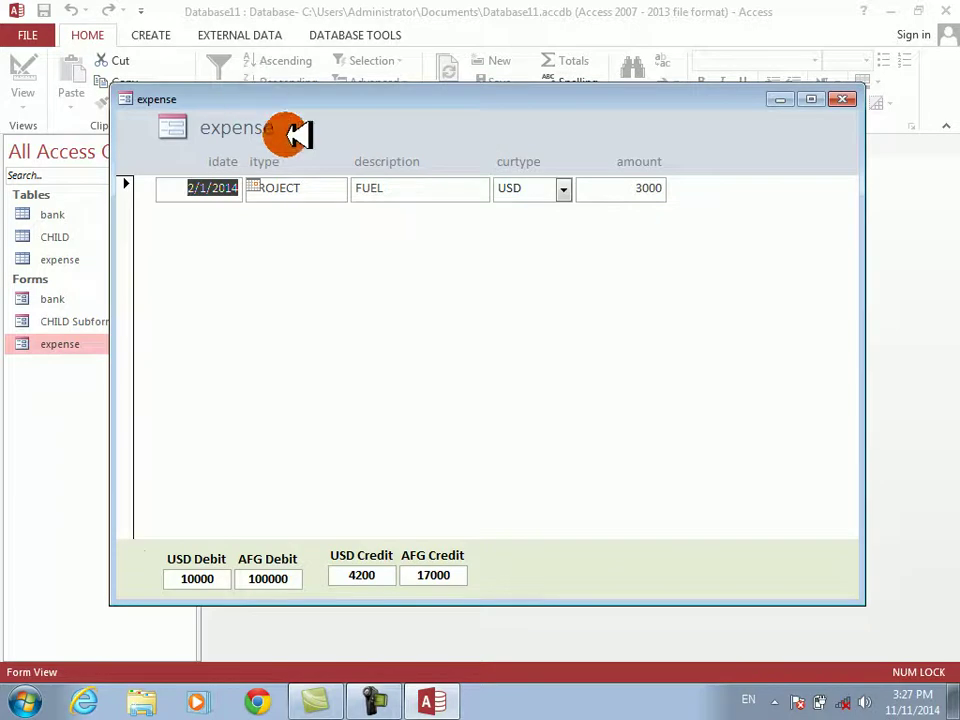
left_click(324, 187)
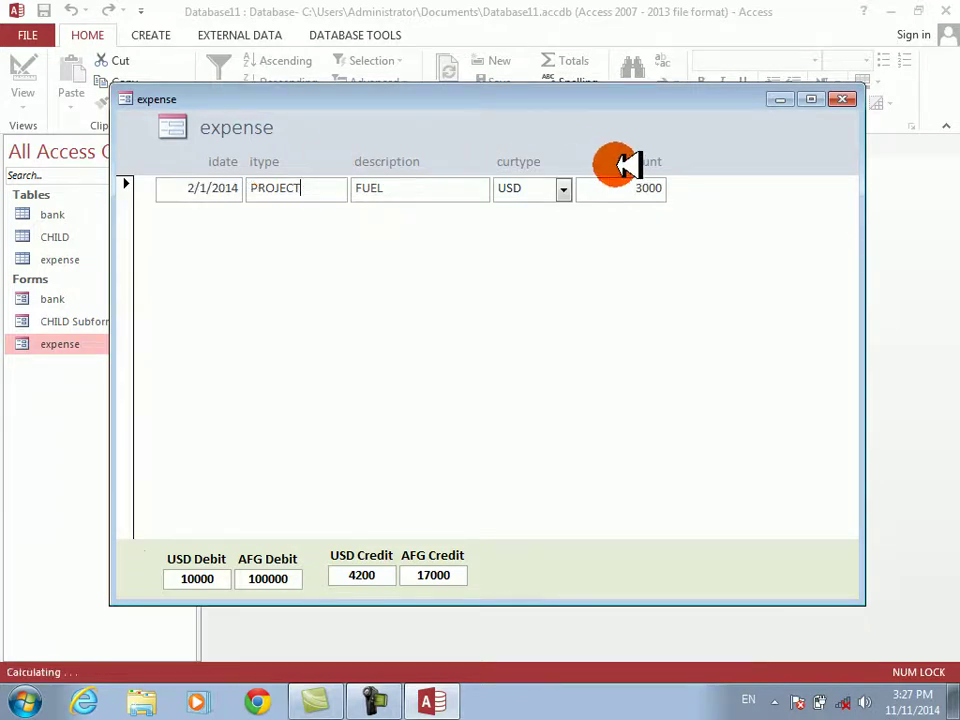
right_click(744, 146)
left_click(781, 199)
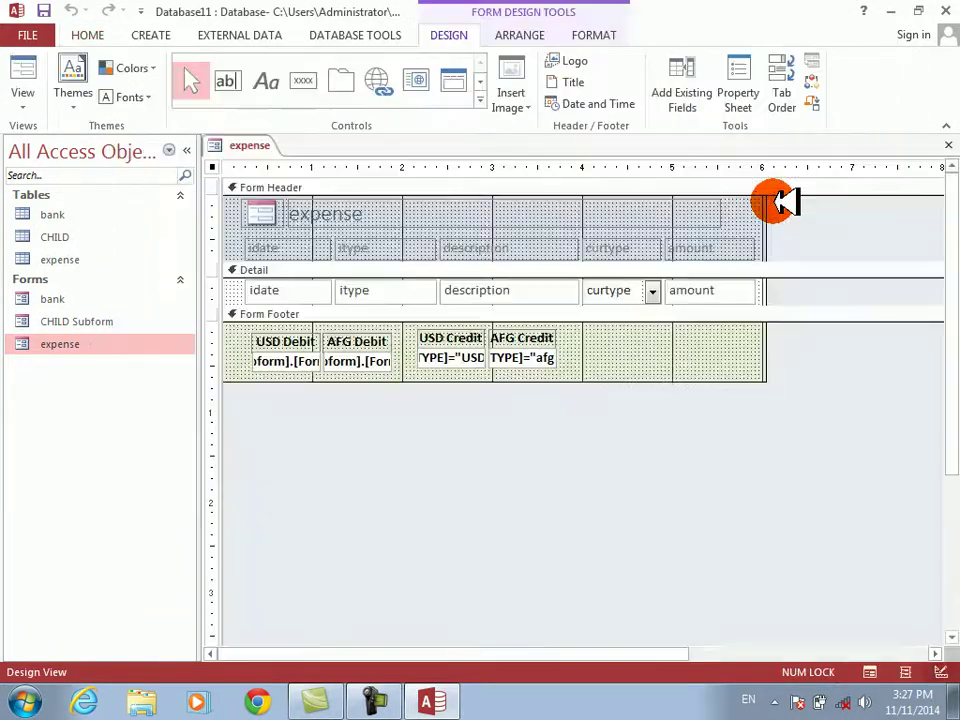
Set the form's Default View to Continuous Forms and preview the records in Form View
right_click(776, 444)
left_click(813, 613)
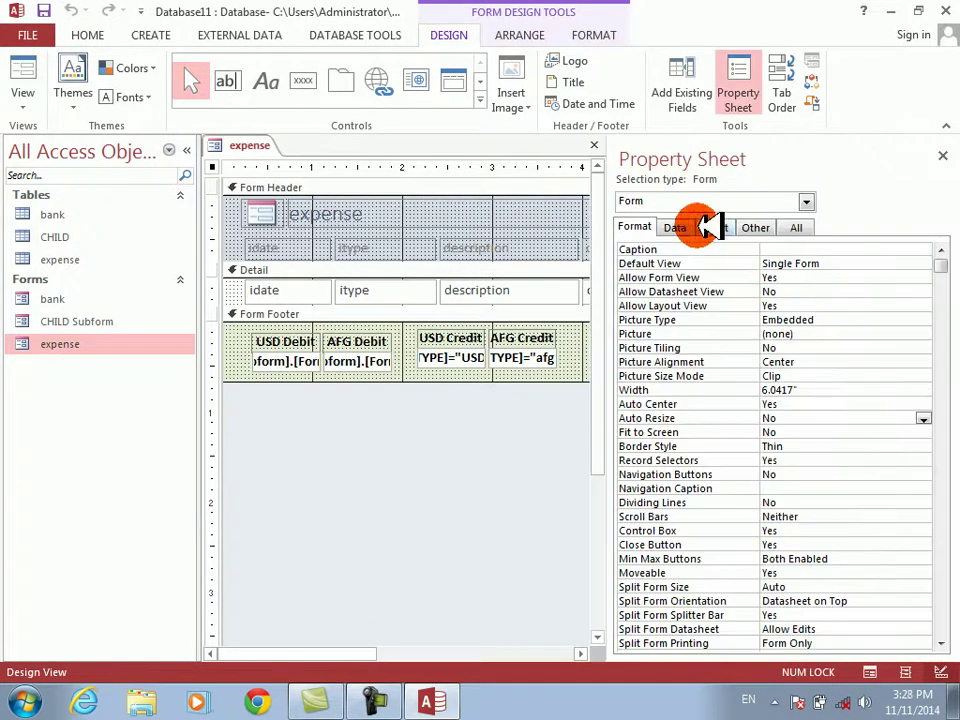
left_click(655, 263)
left_click(925, 263)
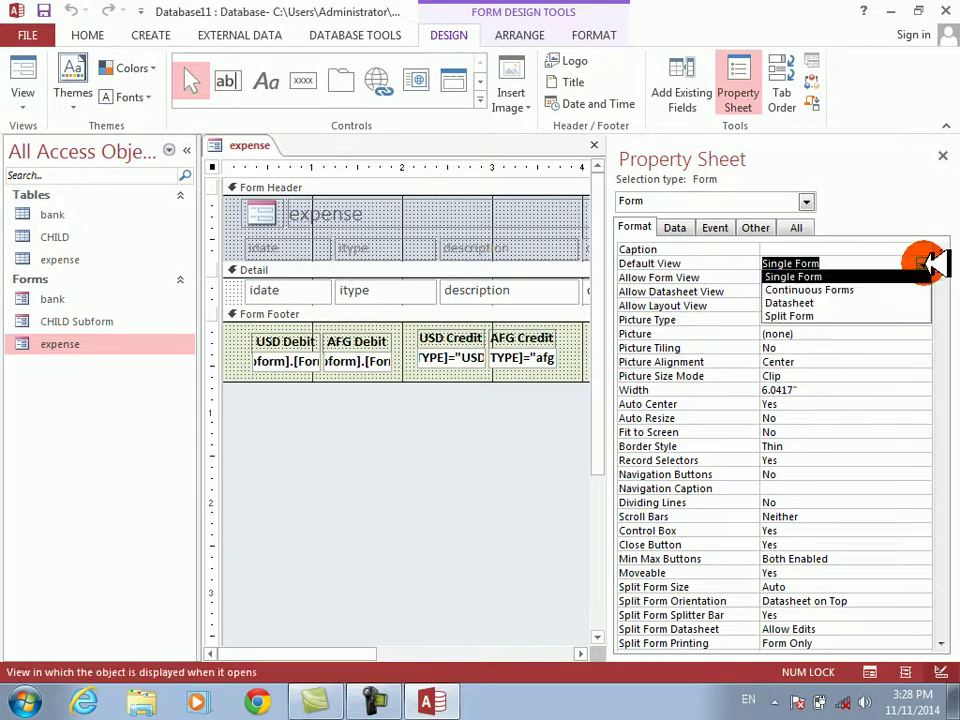
left_click(850, 290)
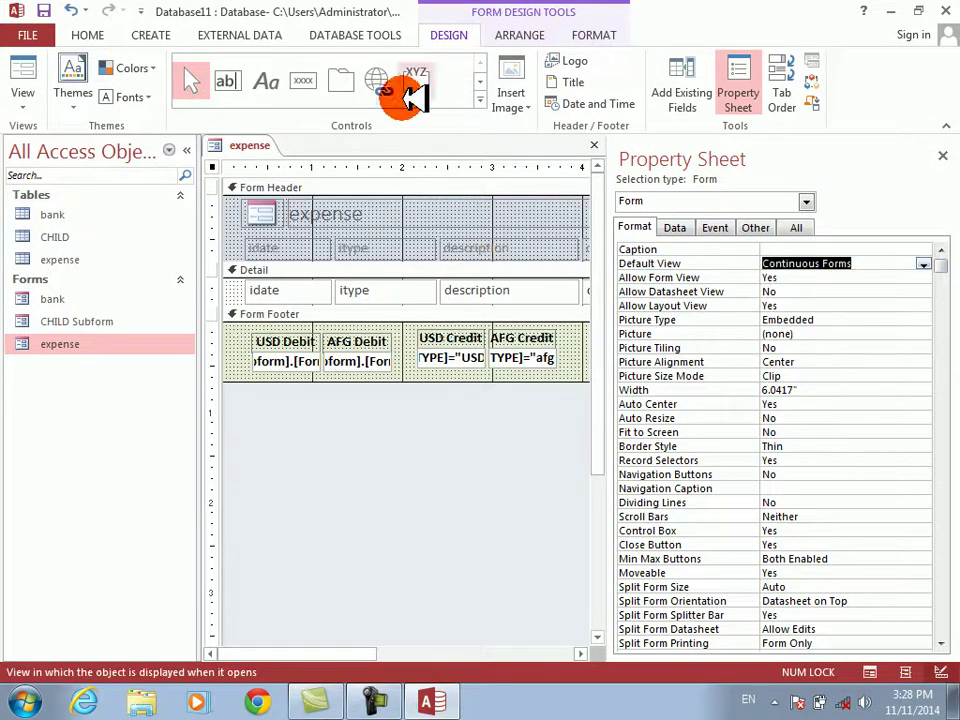
left_click(28, 68)
left_click_drag(409, 163, 398, 122)
right_click(427, 140)
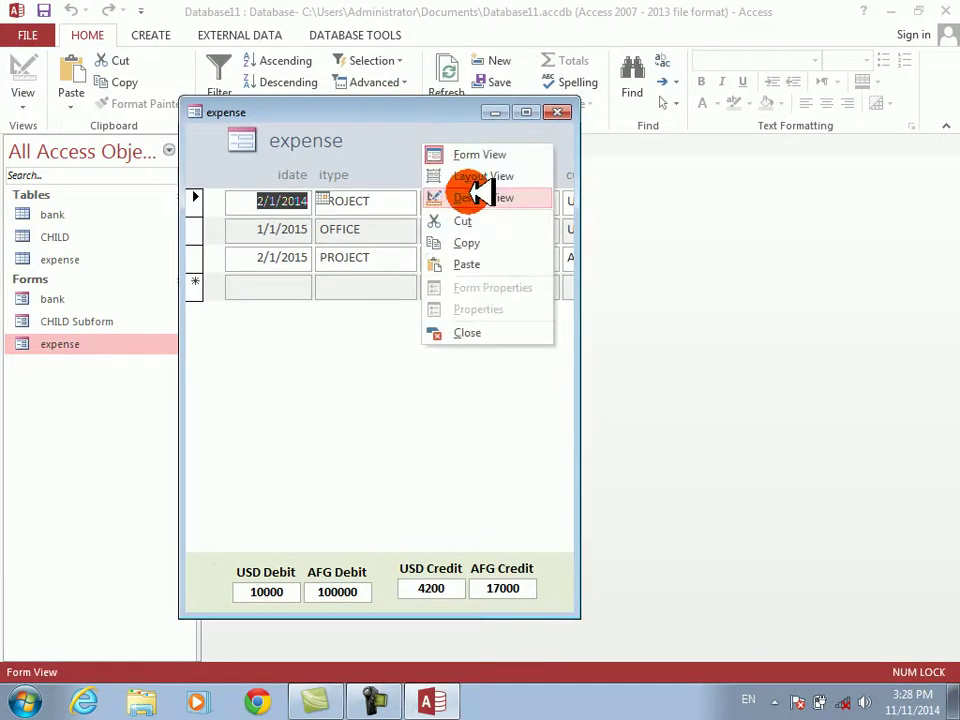
left_click(478, 197)
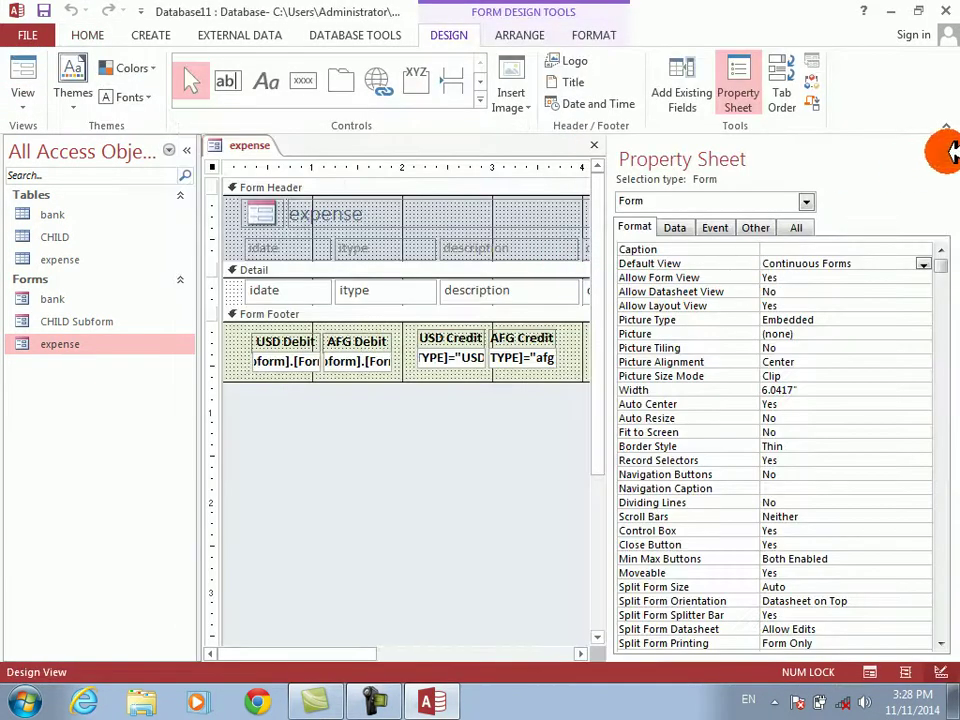
Set Auto Resize back to Yes, check the layout, and return to Design View
left_click(665, 417)
left_click(24, 72)
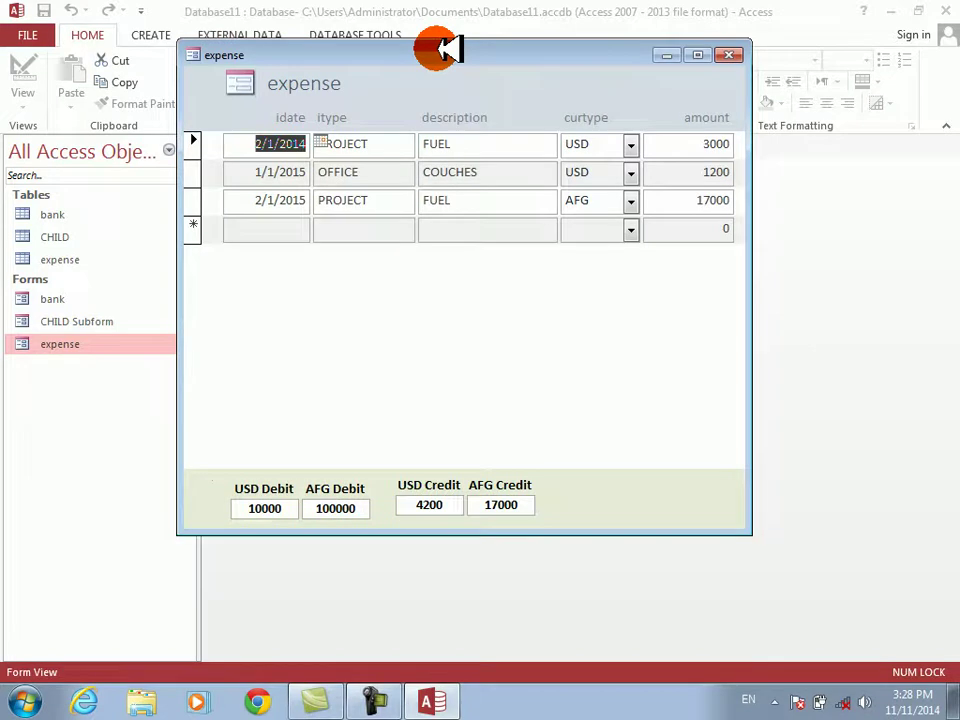
right_click(664, 476)
left_click(690, 332)
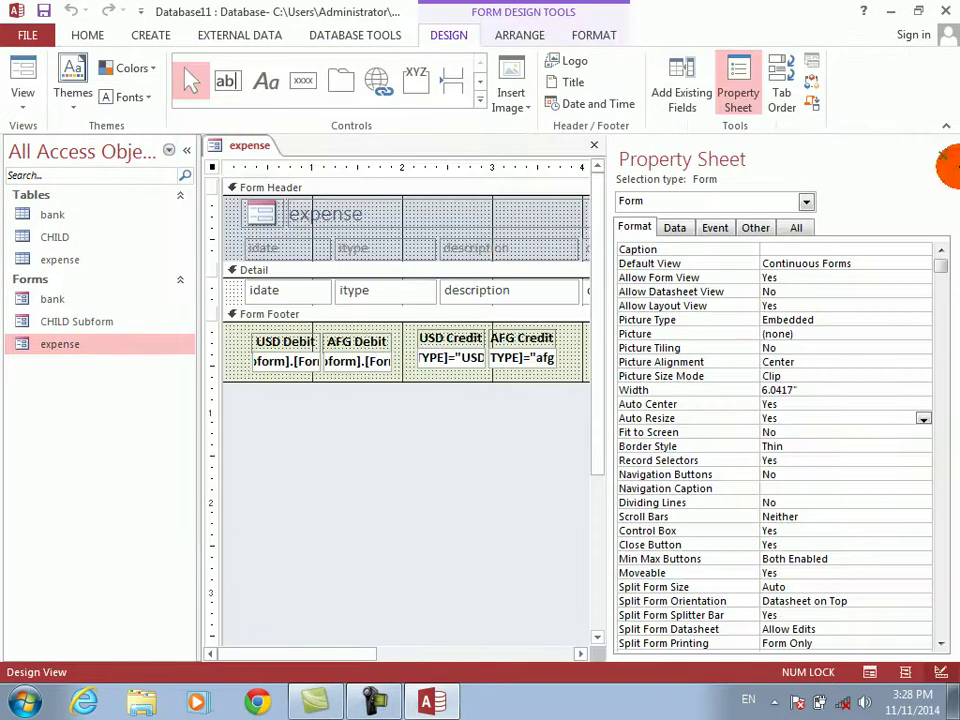
left_click(946, 150)
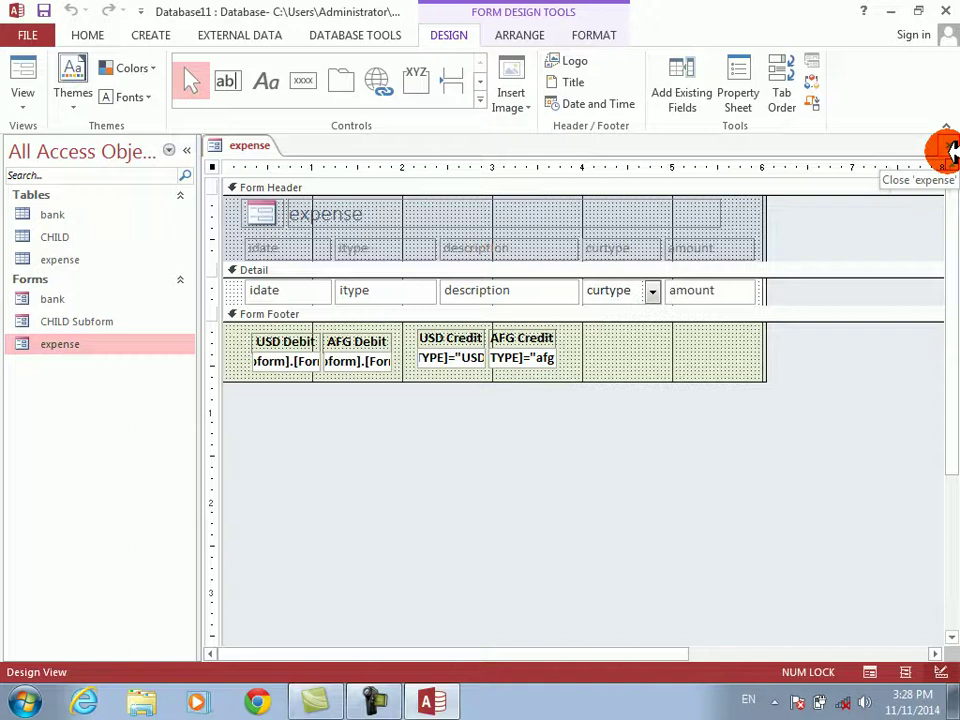
Copy the USD Credit and AFG Credit labels and totals, placing the copy to their right
left_click_drag(572, 370, 435, 343)
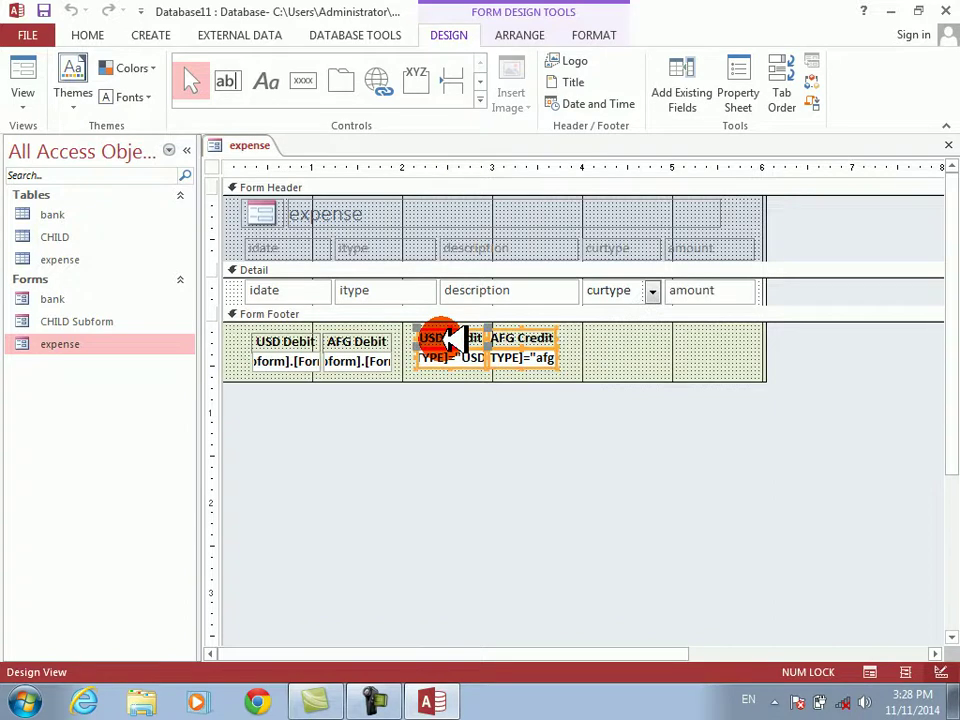
key("ctrl+c")
key("ctrl+v")
left_click(611, 330)
left_click_drag(617, 331, 622, 336)
left_click_drag(540, 405, 708, 341)
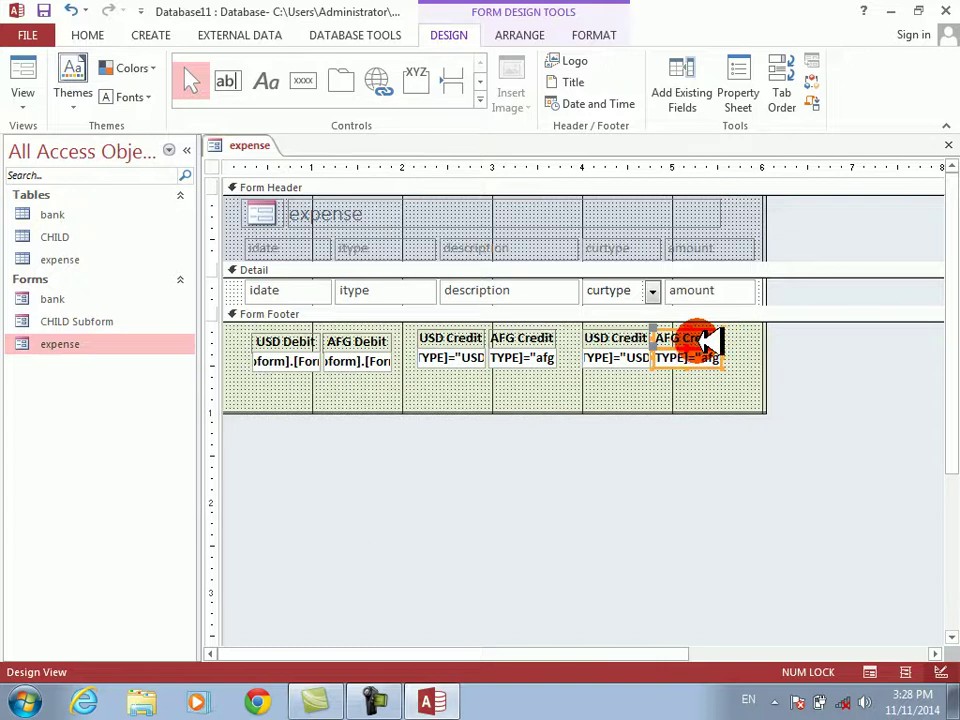
left_click(617, 399)
Relabel the copied controls 'USD BAL' and 'AFG BAL'
left_click(617, 338)
double_click(617, 338)
key("BackSpace")
key("Caps_Lock")
type("U")
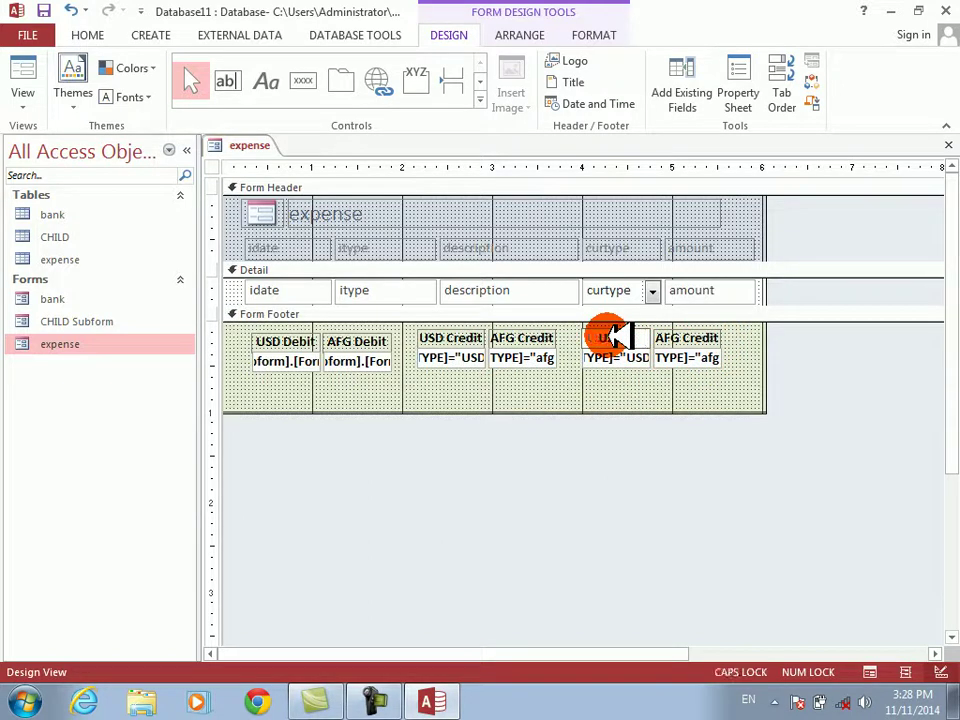
type("SD BAL")
left_click(677, 338)
left_click(686, 338)
key("BackSpace")
key("BackSpace")
key("BackSpace")
key("BackSpace")
key("BackSpace")
key("BackSpace")
key("BackSpace")
key("BackSpace")
key("BackSpace")
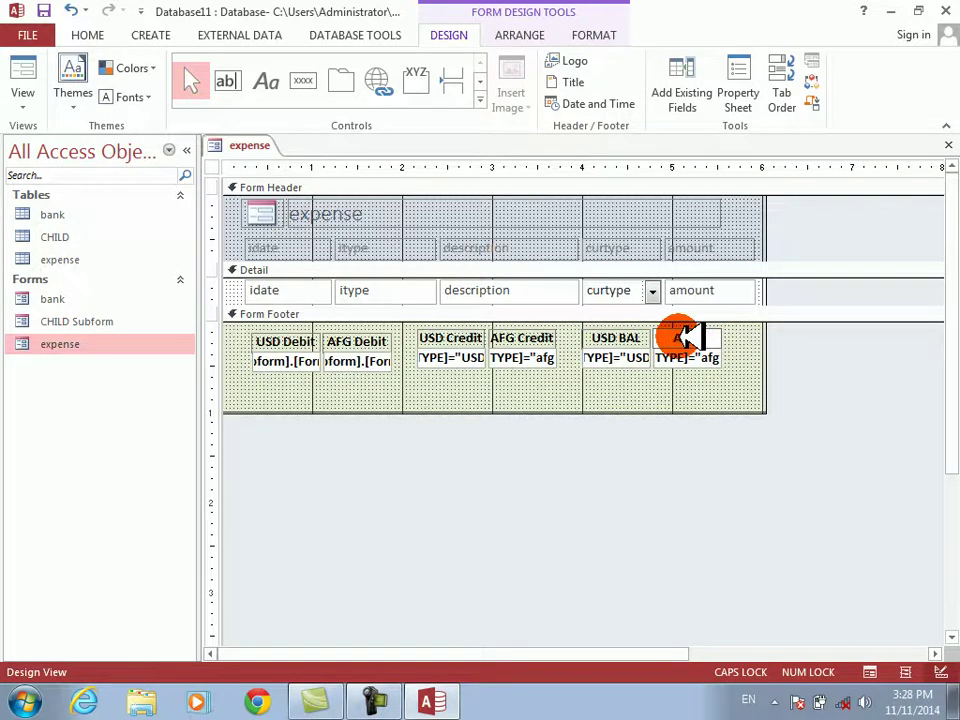
type("FG BAL")
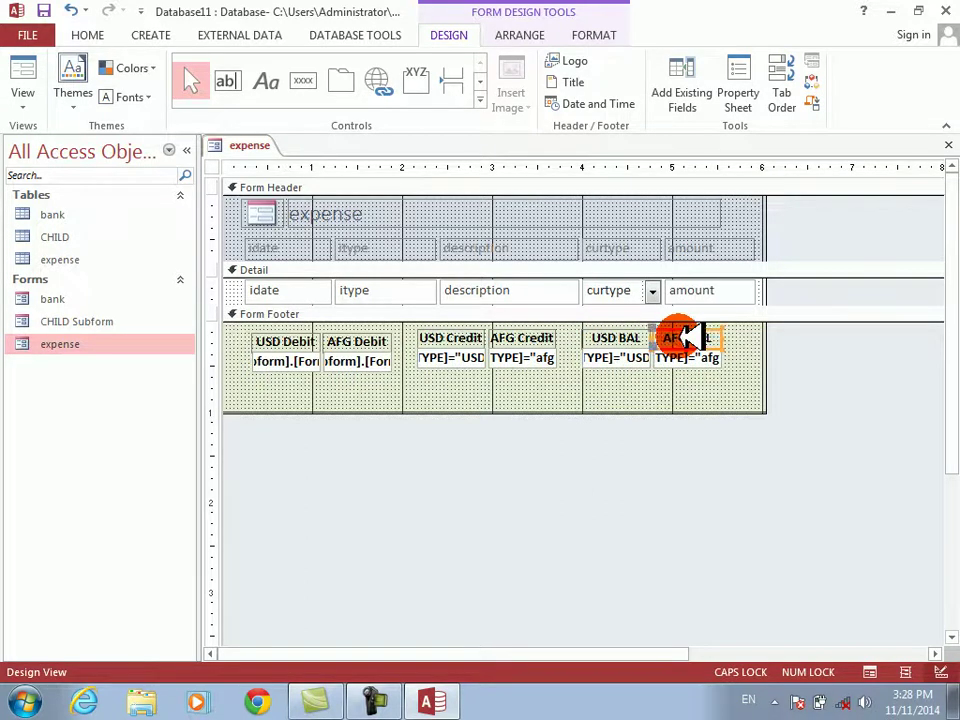
Check the control names of the USD Debit and USD Credit totals in the Property Sheet
left_click(298, 360)
left_click(452, 357)
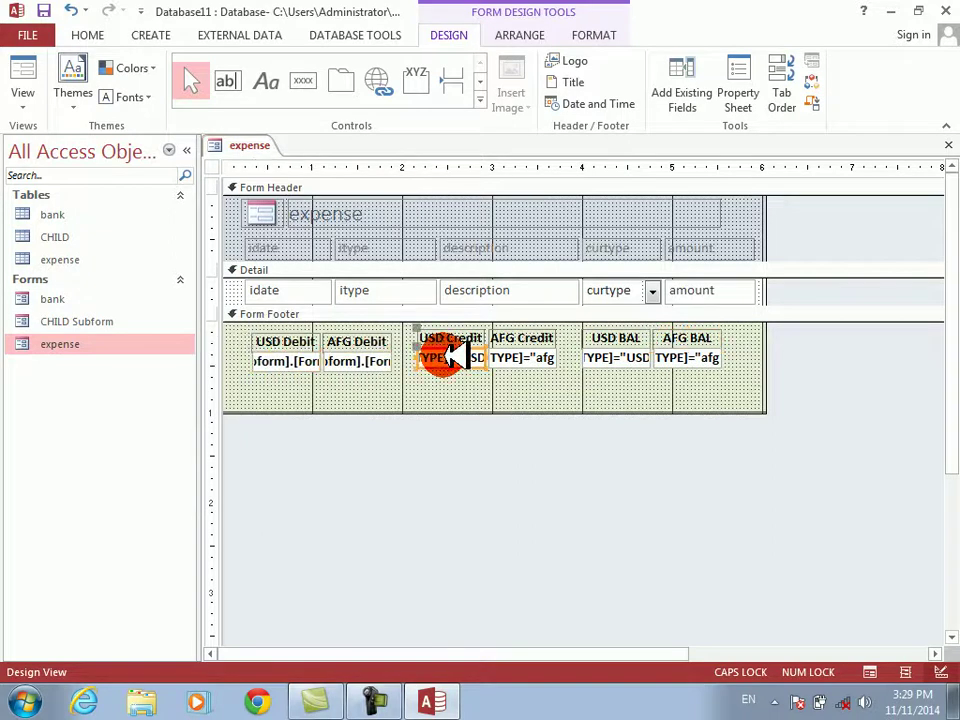
right_click(285, 364)
left_click(337, 668)
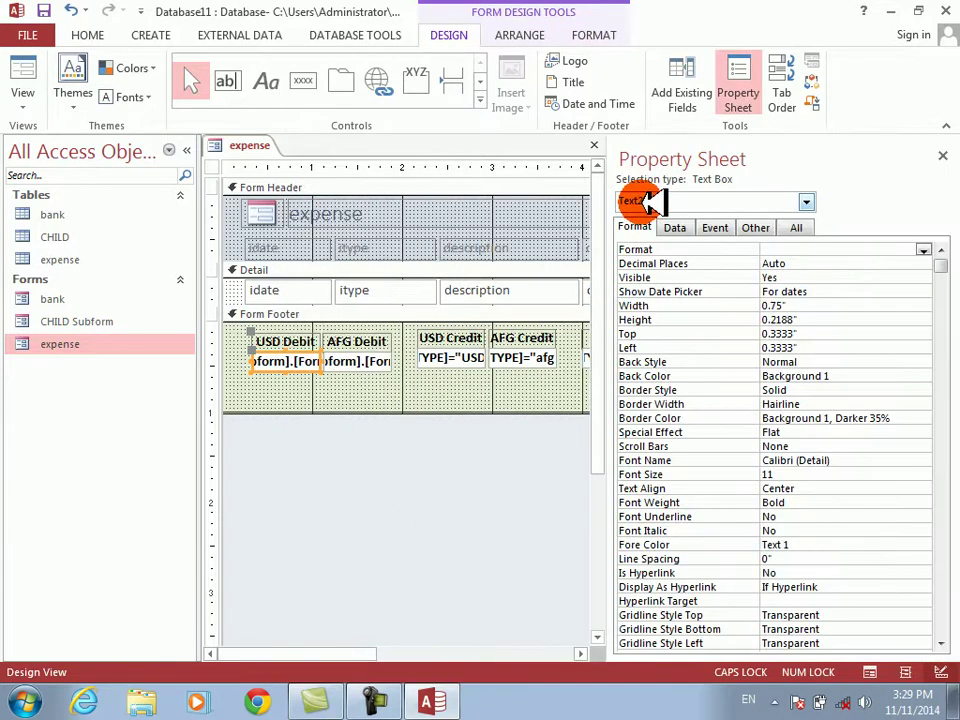
left_click(450, 355)
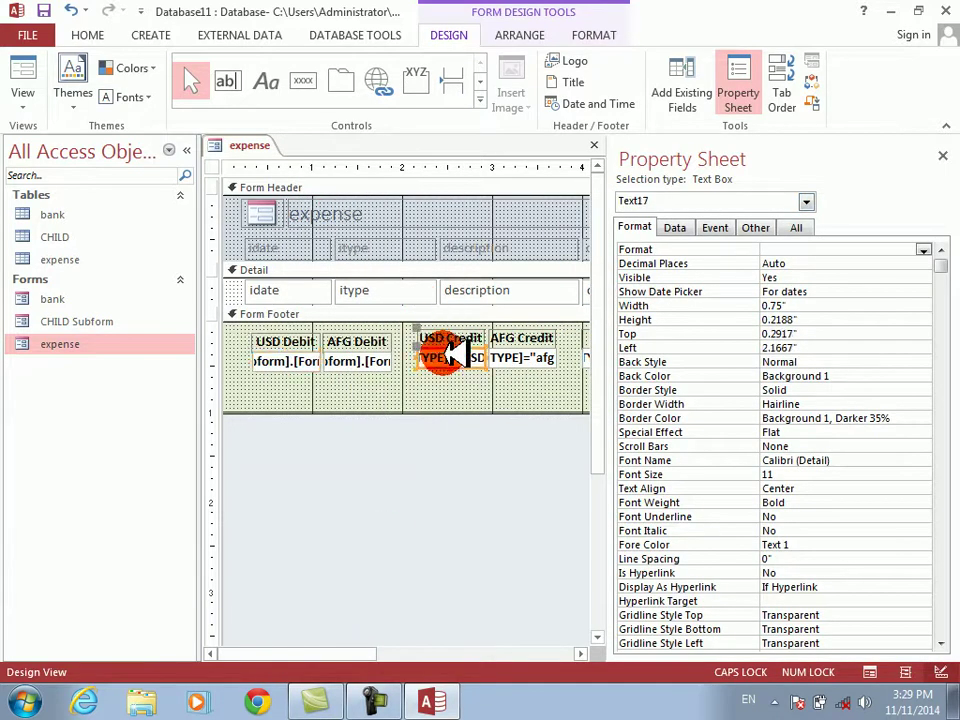
Replace the USD BAL expression with an Nz(...)-Nz(TEXT23) subtraction
left_click(946, 146)
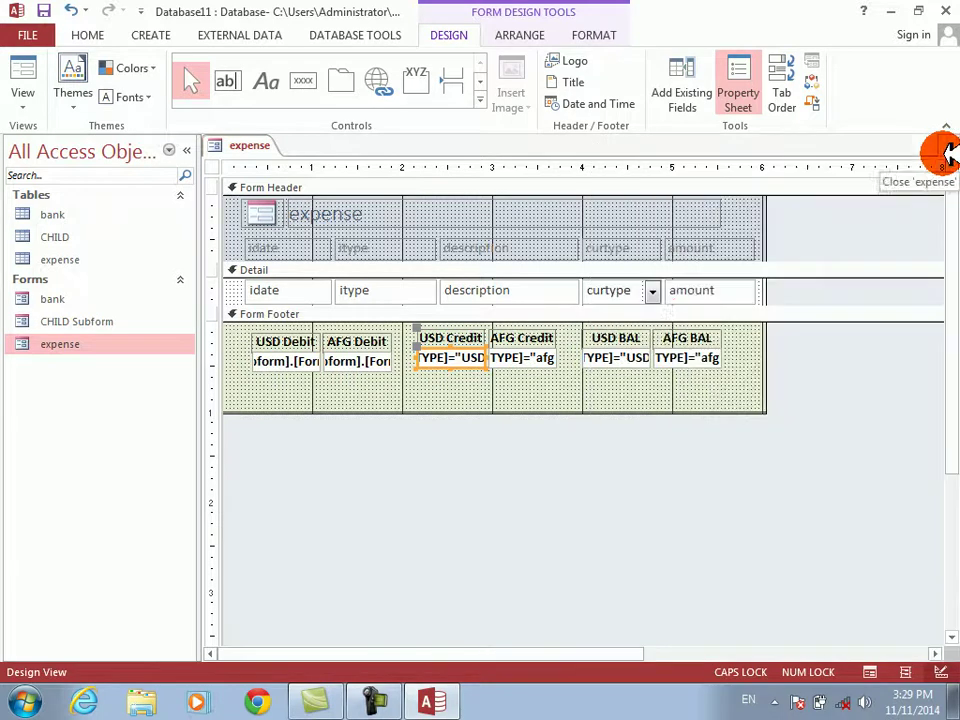
left_click(636, 357)
left_click(636, 357)
key("BackSpace")
key("BackSpace")
key("BackSpace")
key("BackSpace")
key("BackSpace")
key("BackSpace")
key("BackSpace")
key("BackSpace")
key("BackSpace")
key("BackSpace")
key("BackSpace")
key("BackSpace")
key("BackSpace")
key("BackSpace")
key("BackSpace")
key("BackSpace")
key("BackSpace")
key("BackSpace")
key("BackSpace")
key("BackSpace")
type("NZ")
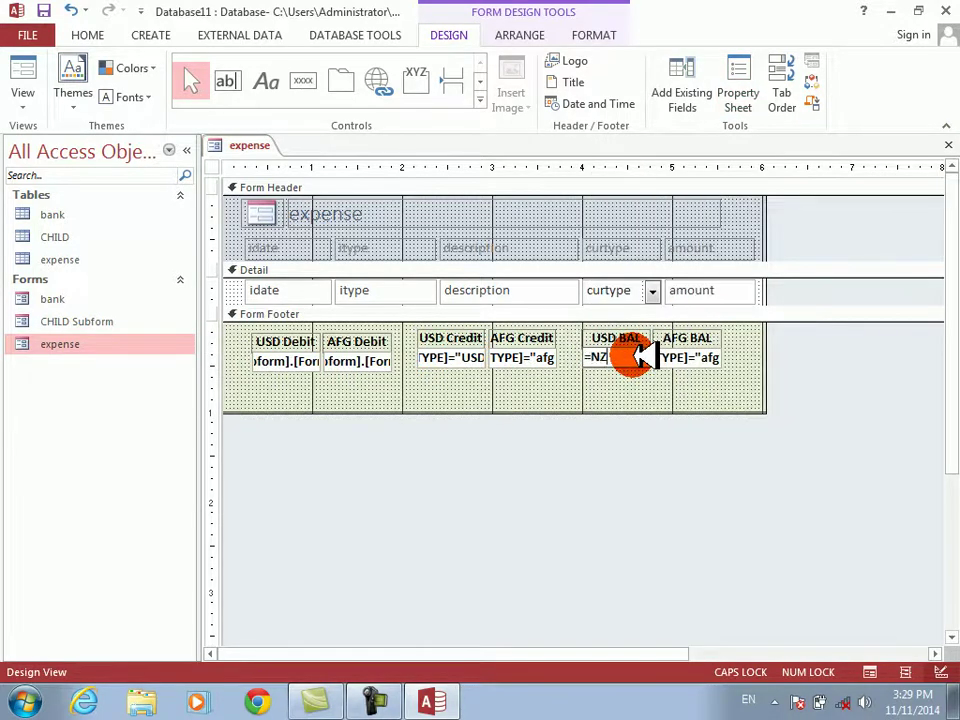
type("(TE")
type("XT23")
type(")-N")
type("Z(T")
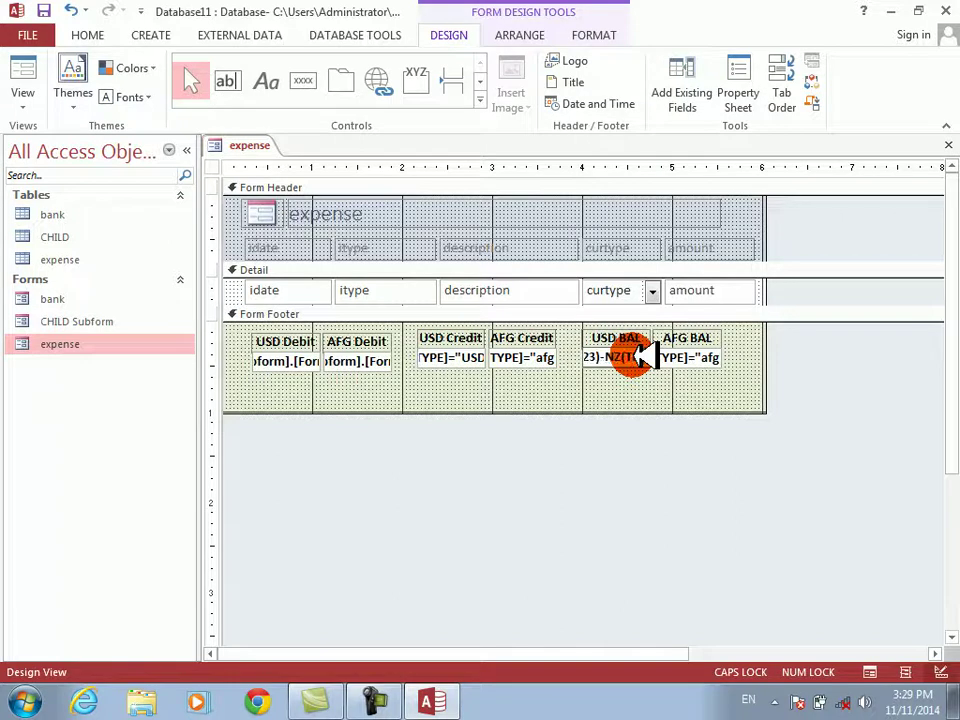
type("EXT23)-N")
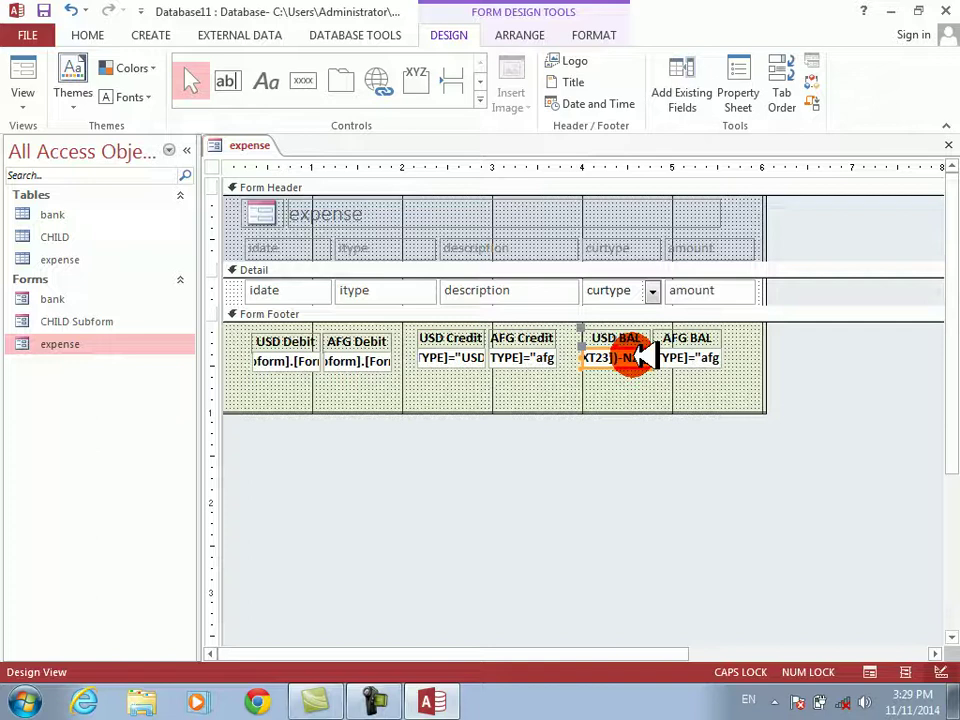
Compare the AFG Debit and AFG Credit footer totals
left_click(372, 362)
left_click(525, 356)
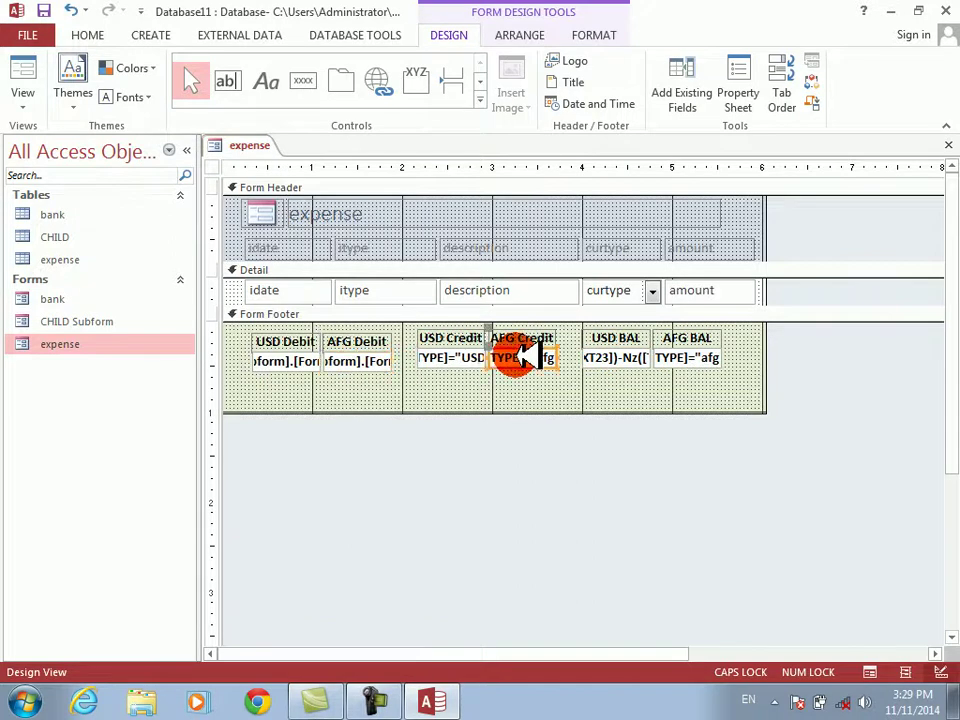
left_click(381, 362)
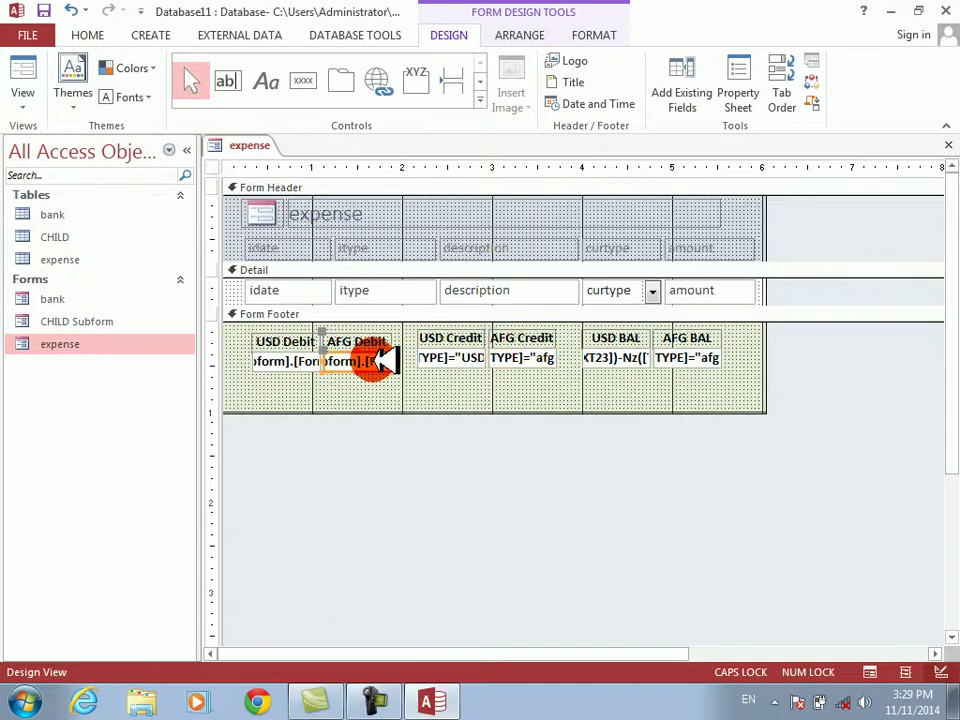
Set AFG BAL to =Nz([Text25])-Nz([Text21]) after reading the control names
left_click(588, 33)
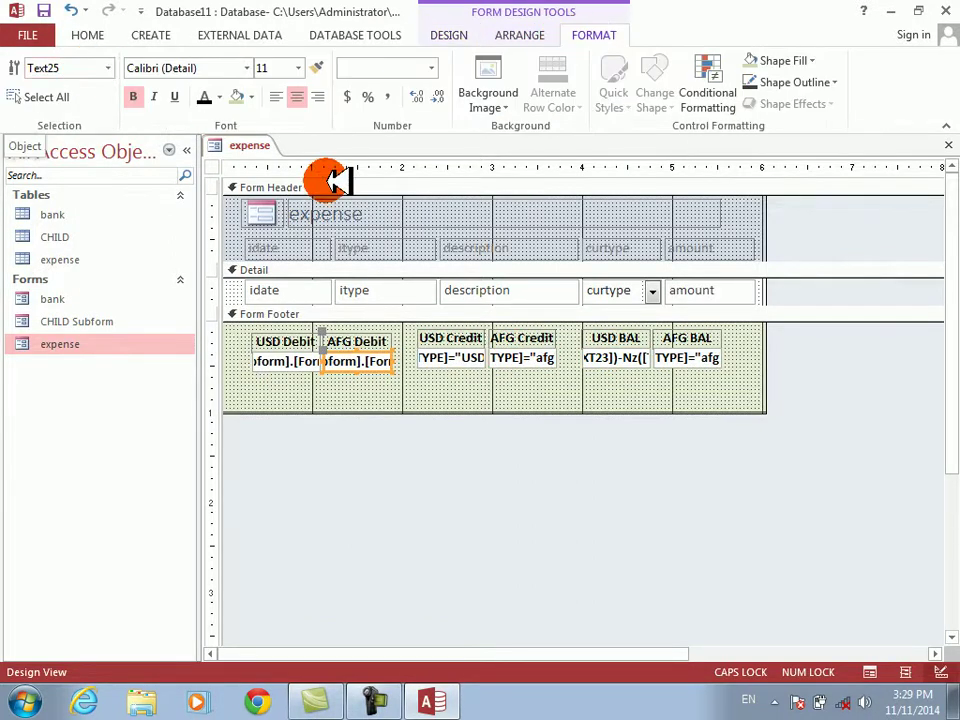
left_click(522, 358)
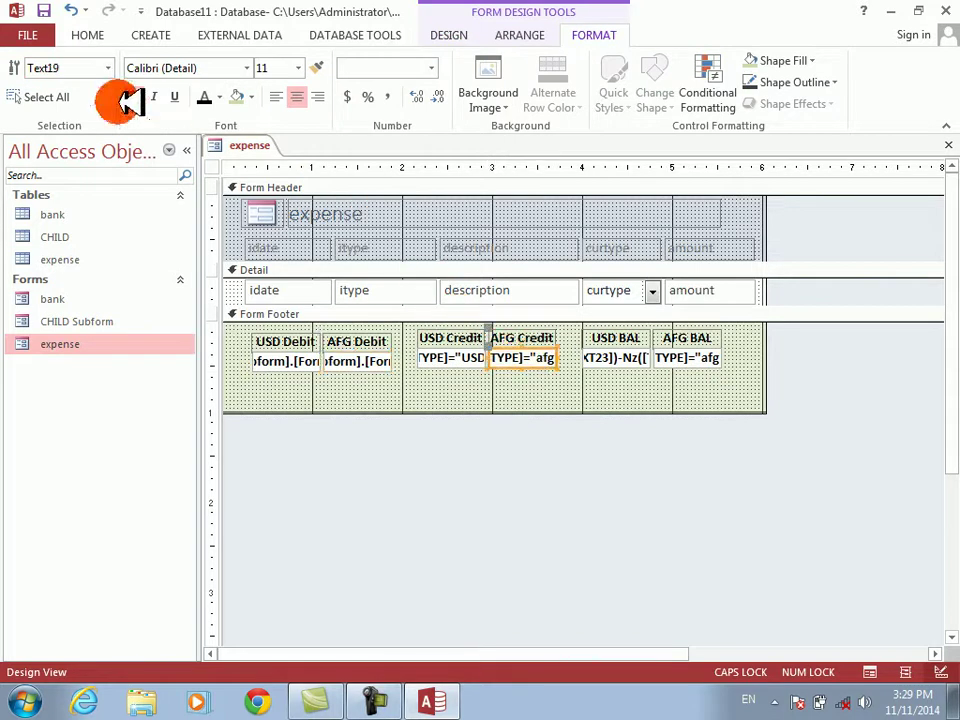
left_click(694, 358)
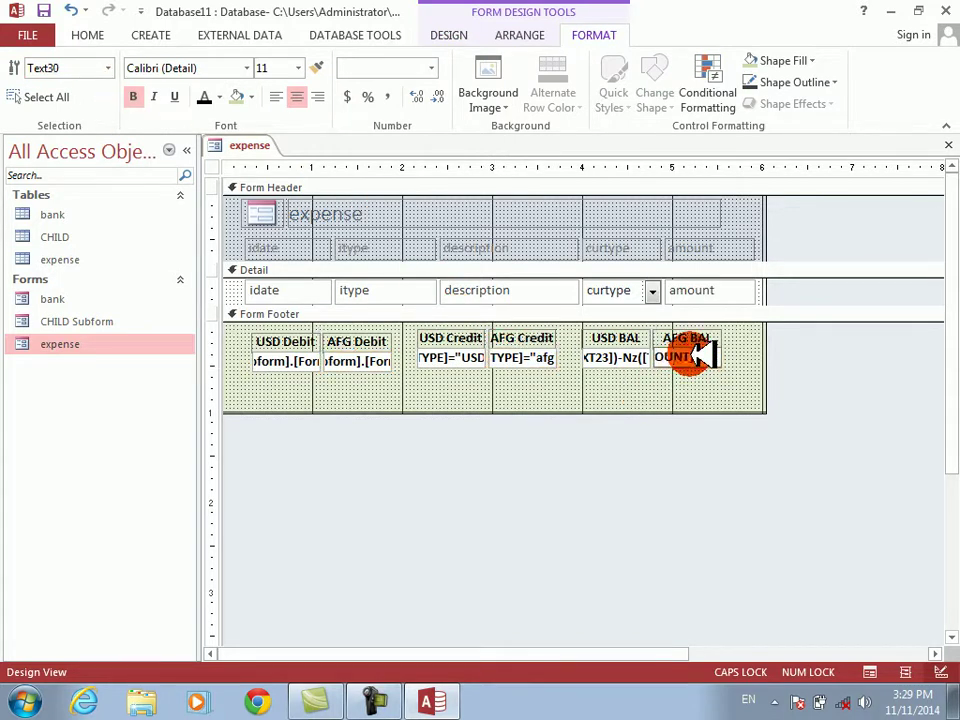
left_click(700, 356)
type("=NZ([")
type("TEXT")
type("25]")
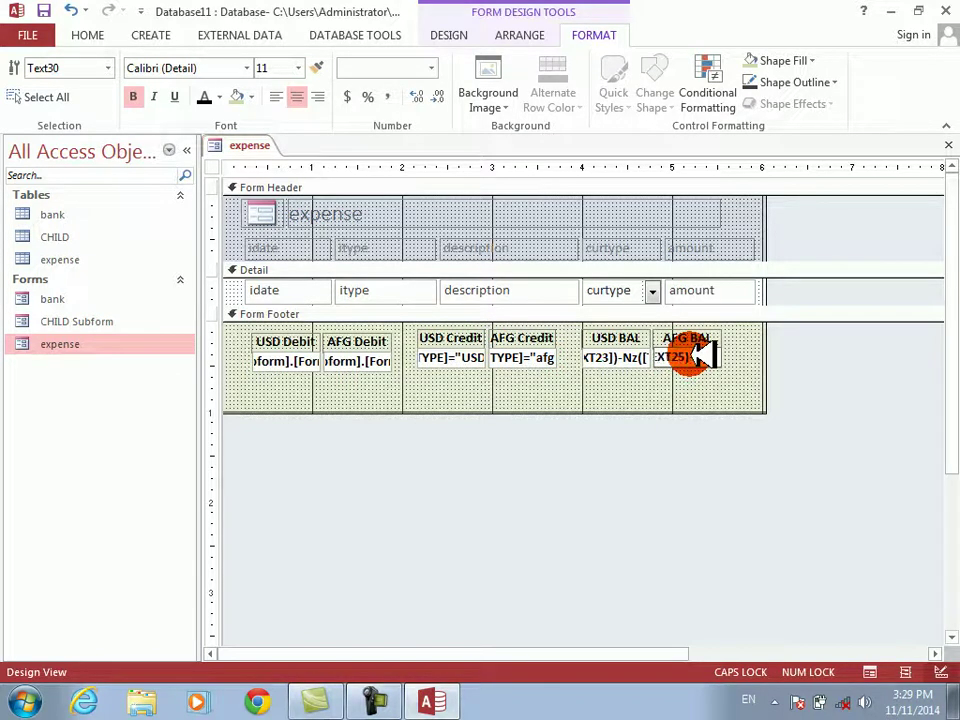
type(")-NZ([TE")
type("XT21])")
key("Return")
Shorten the form footer and run the form, showing balances 5800 and 83000
left_click_drag(655, 412, 655, 392)
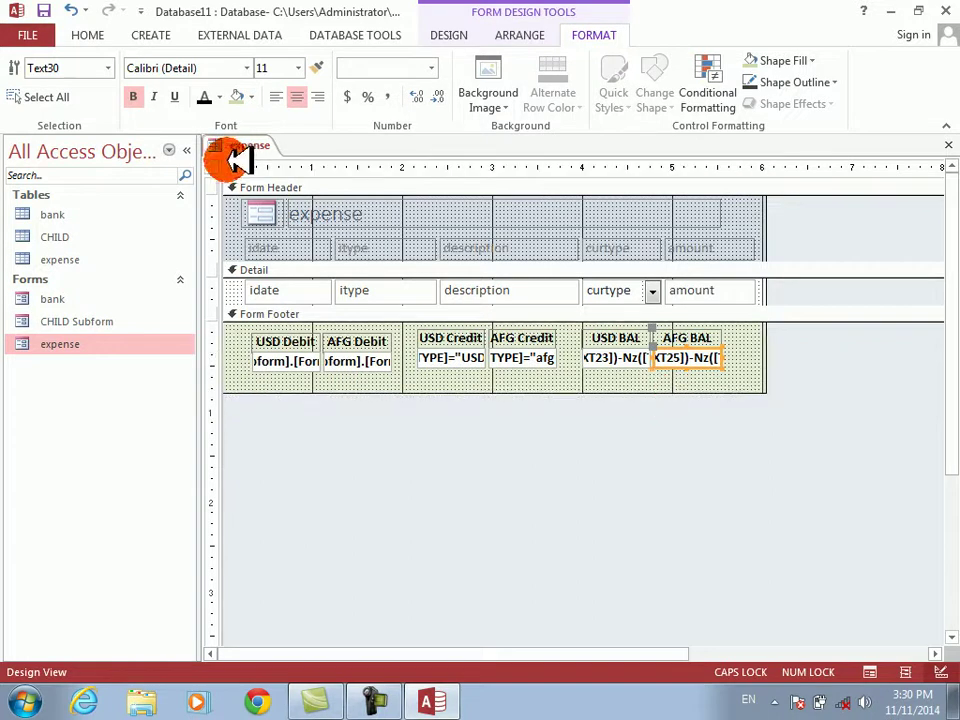
left_click(449, 35)
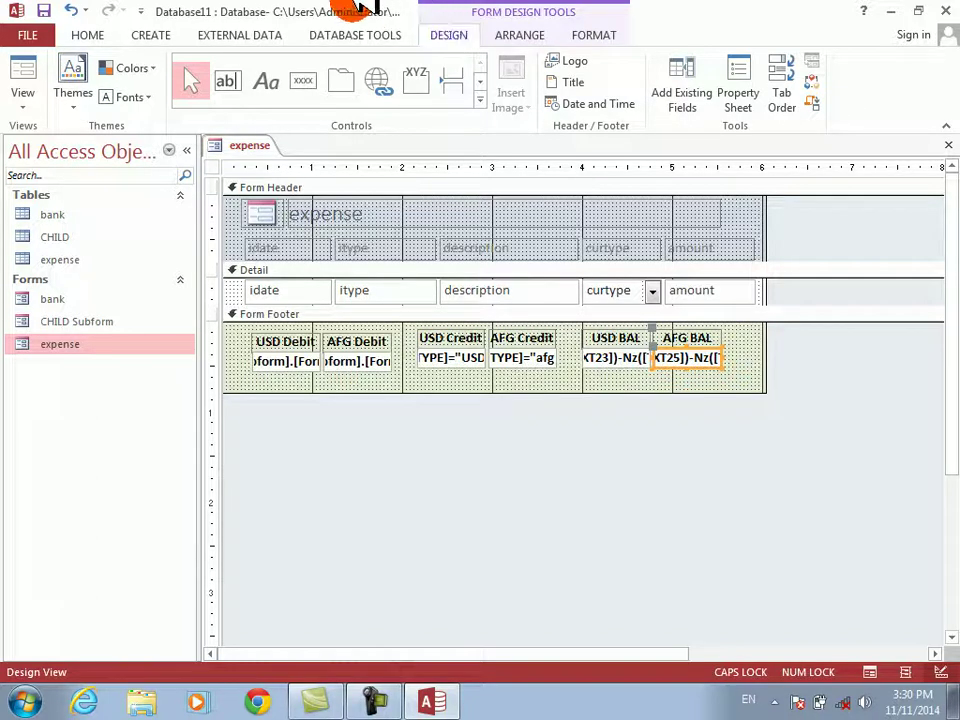
left_click(34, 72)
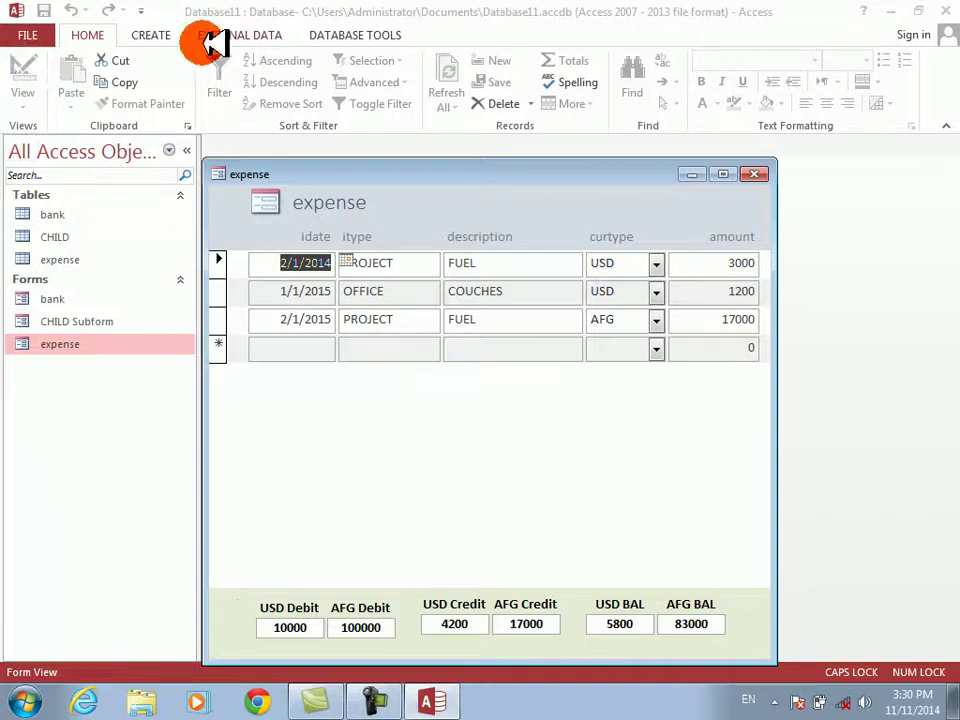
Enter a new expense: 2/2/2015, PROJECT, CEMENT, AFG, 23000, then close the expense form
left_click(338, 349)
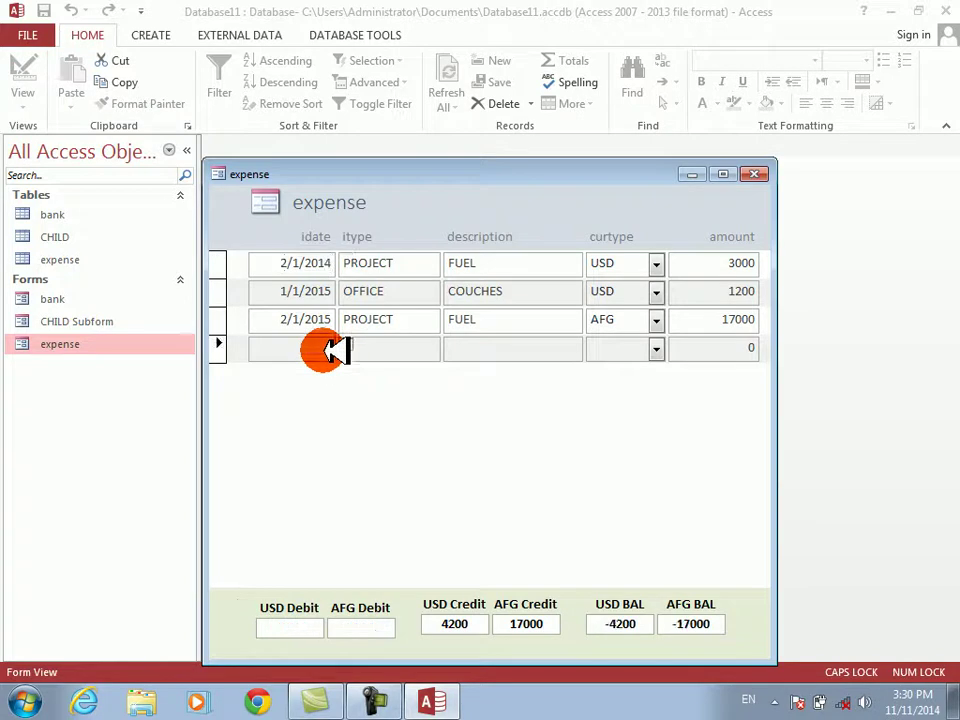
type("2/2/2014")
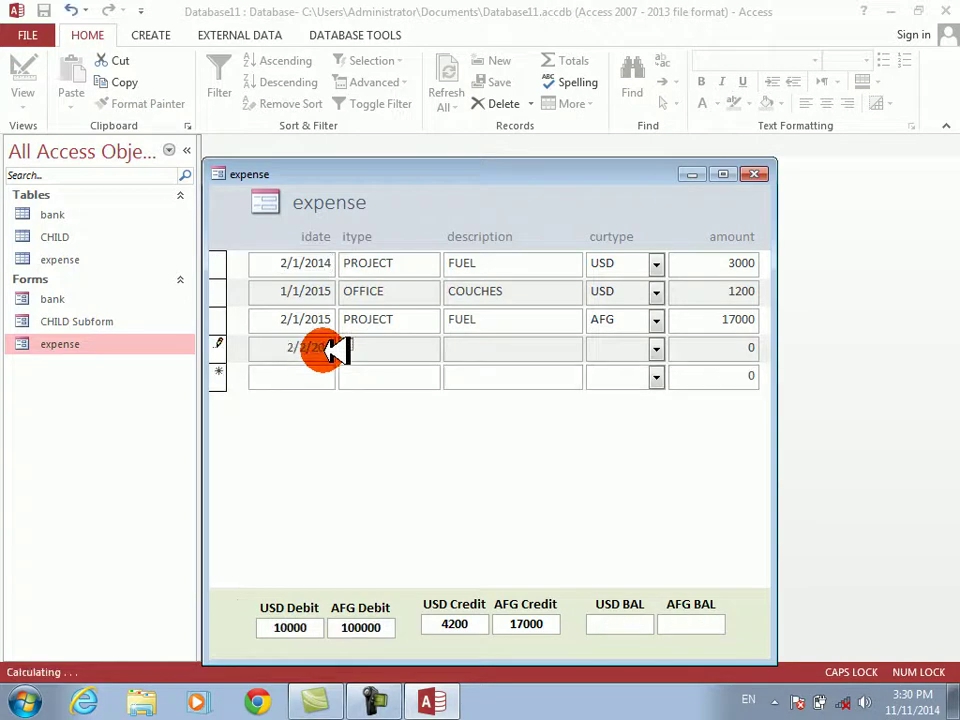
type("PROJECT")
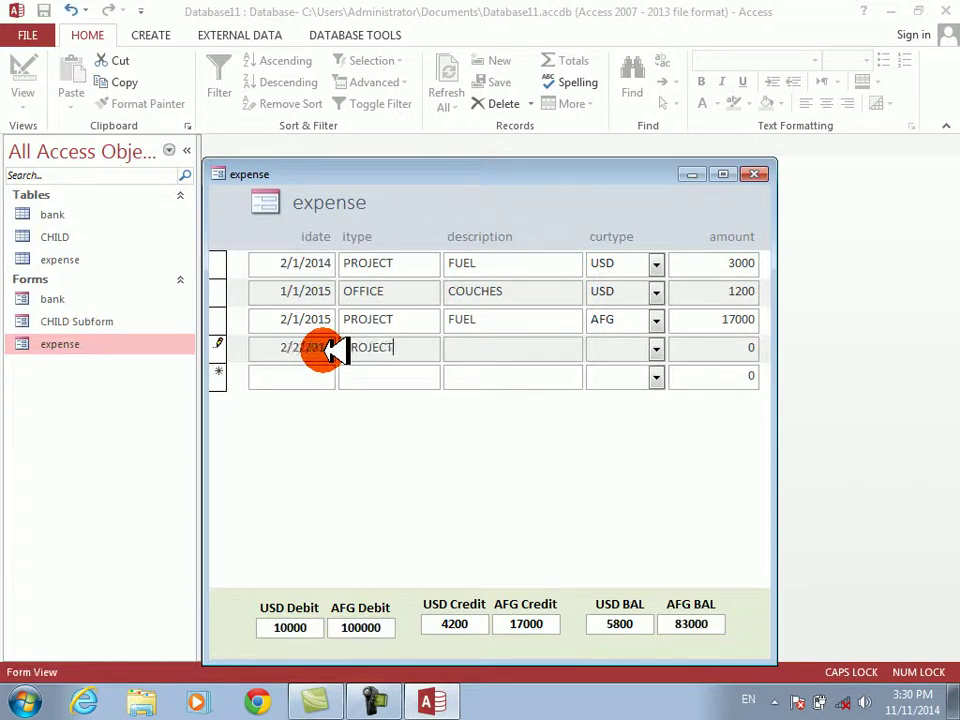
key("Tab")
type("NT")
key("Tab")
type("AFG")
key("Tab")
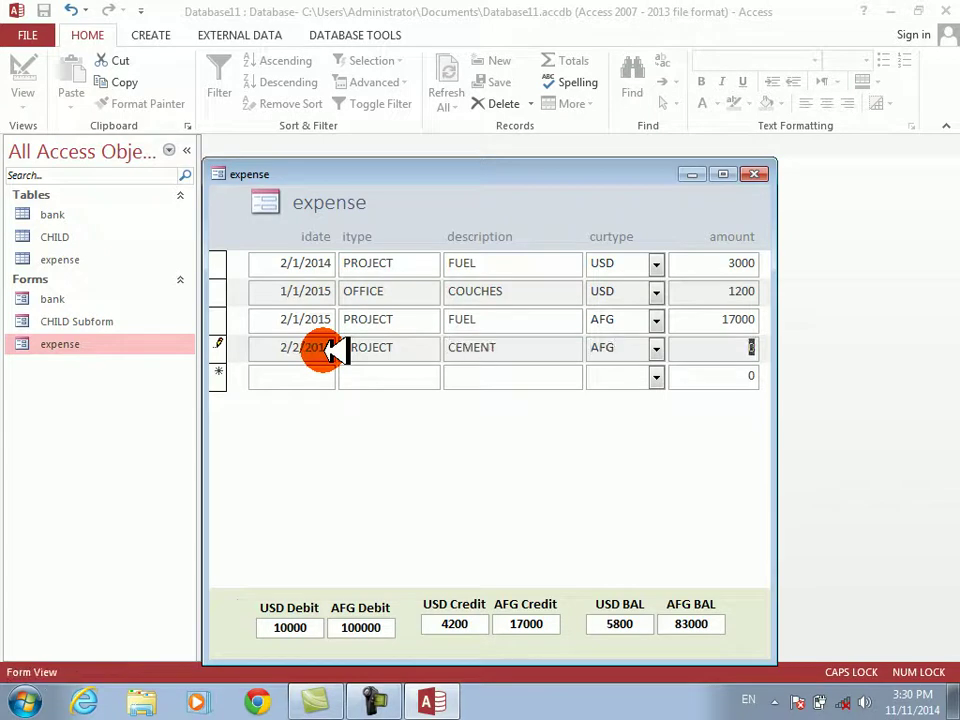
type("23000")
key("Tab")
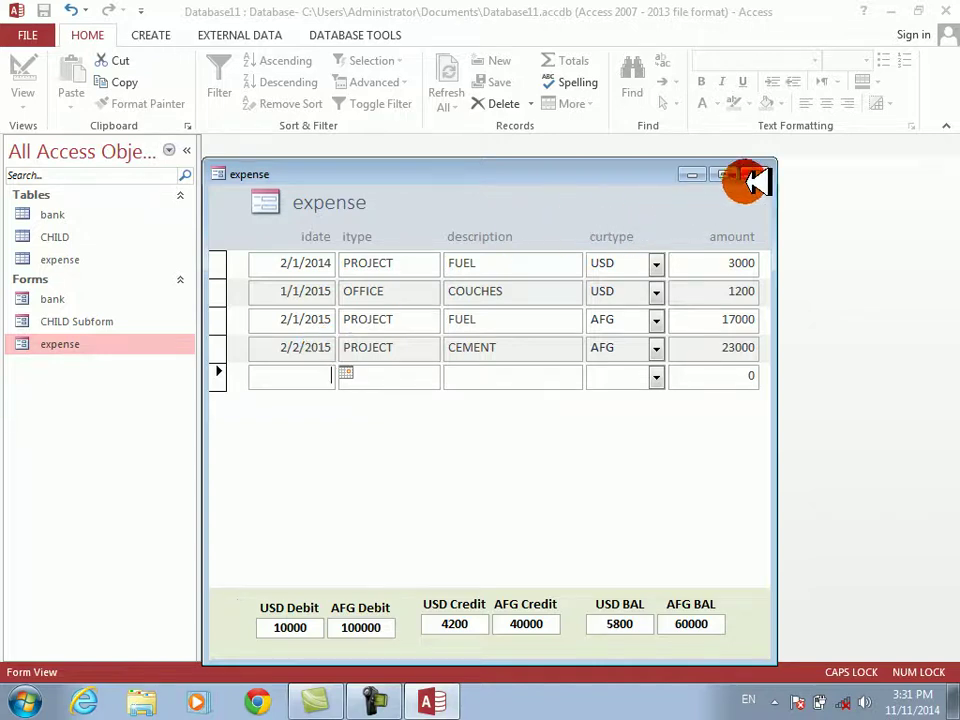
left_click(755, 175)
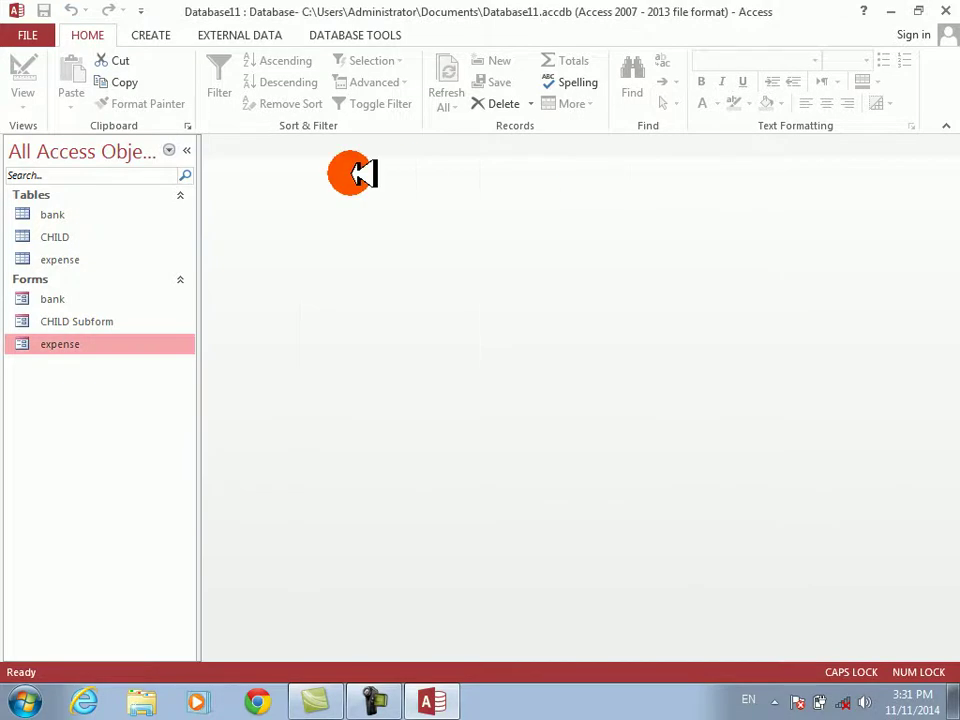
Open the bank form and start a 2/1/2015 deposit row with a cash description naming the depositor
left_click(70, 300)
double_click(70, 300)
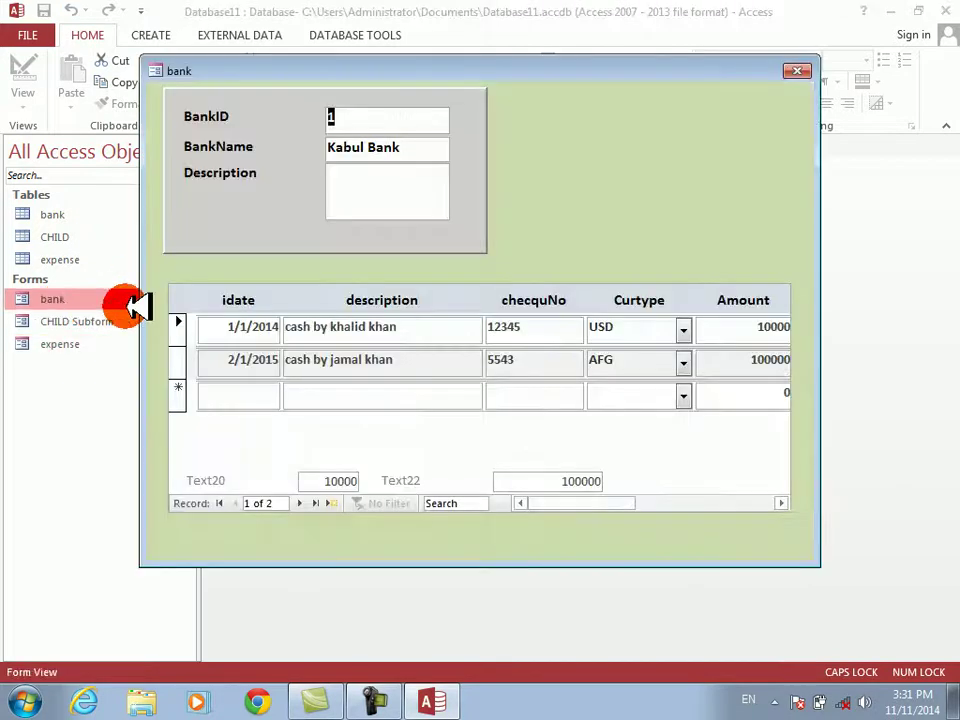
left_click(252, 390)
type("2/")
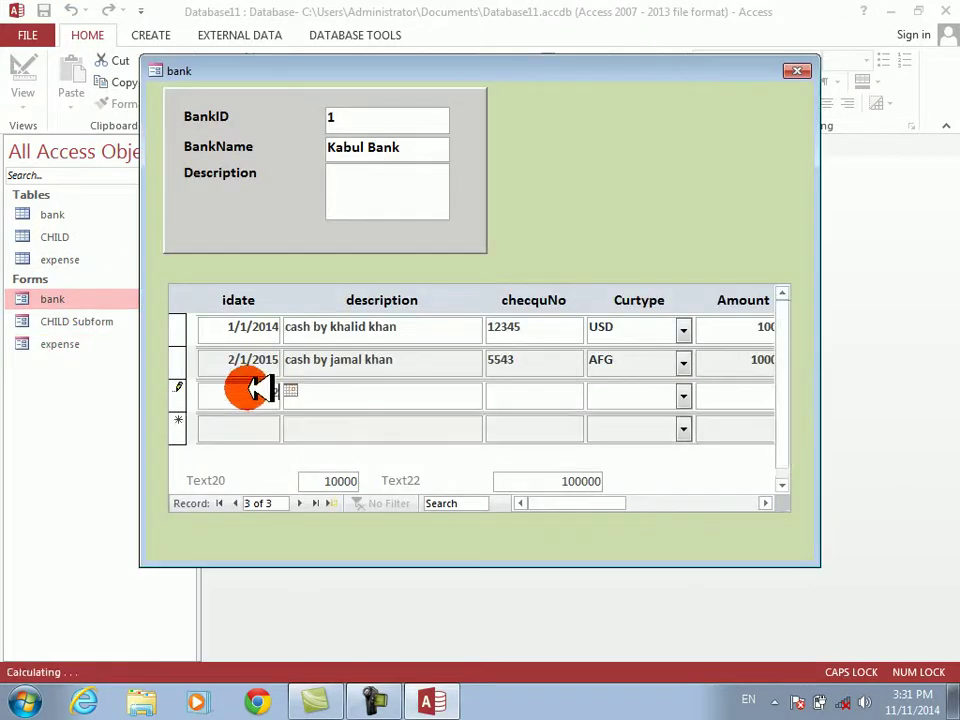
type("1/2015")
key("Tab")
type("CASH BY TA")
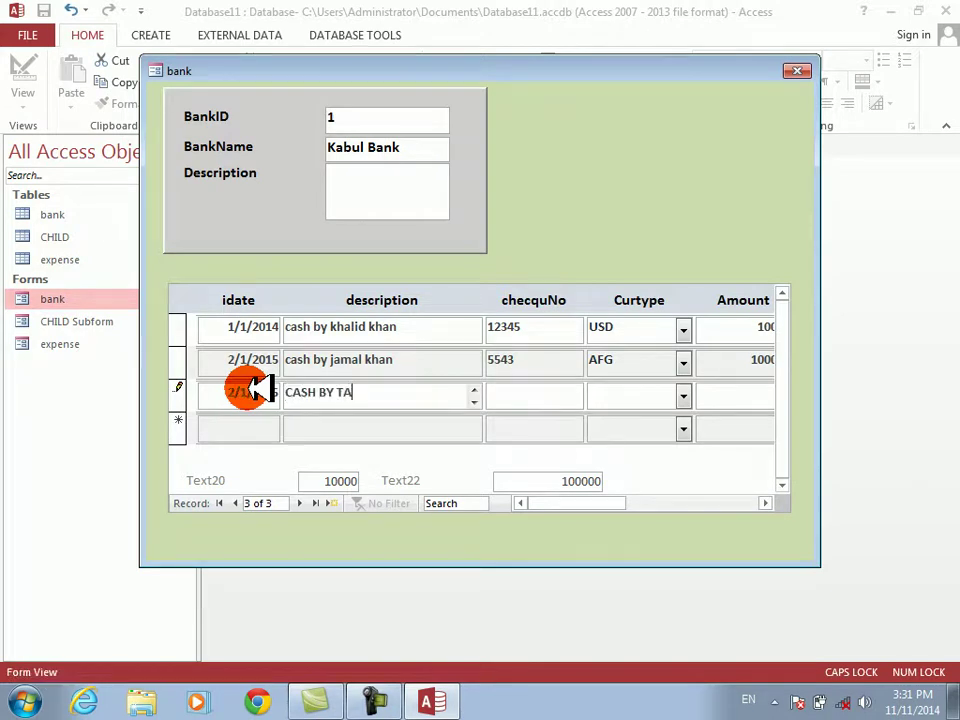
type("WIF")
key("BackSpace")
type("FIQ")
Complete the deposit with cheque number 4433, currency AFG and amount 100000
key("Tab")
type("4433")
key("Tab")
type("A")
key("Tab")
type("1")
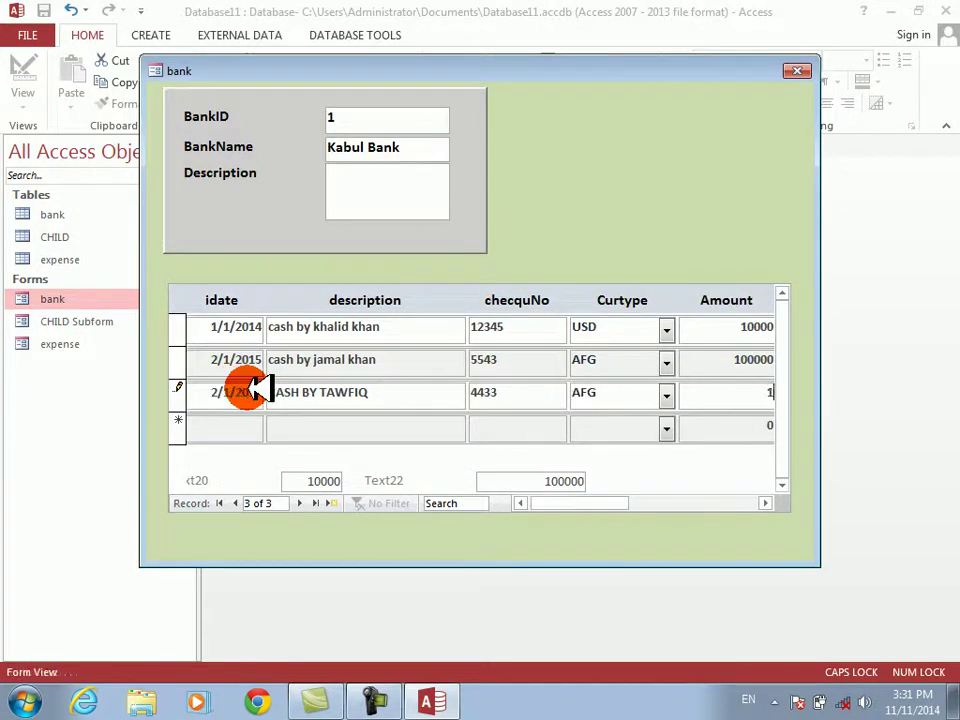
type("00000")
key("Tab")
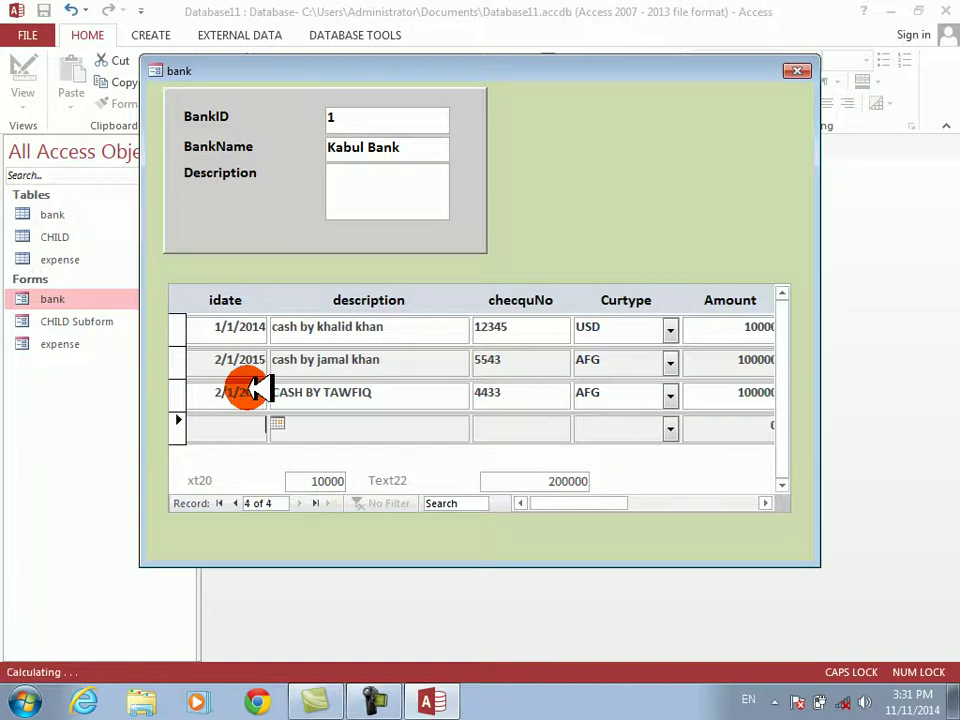
Reopen the expense form, confirm AFG Debit 200000, AFG BAL 160000 and USD BAL 5800
left_click(797, 71)
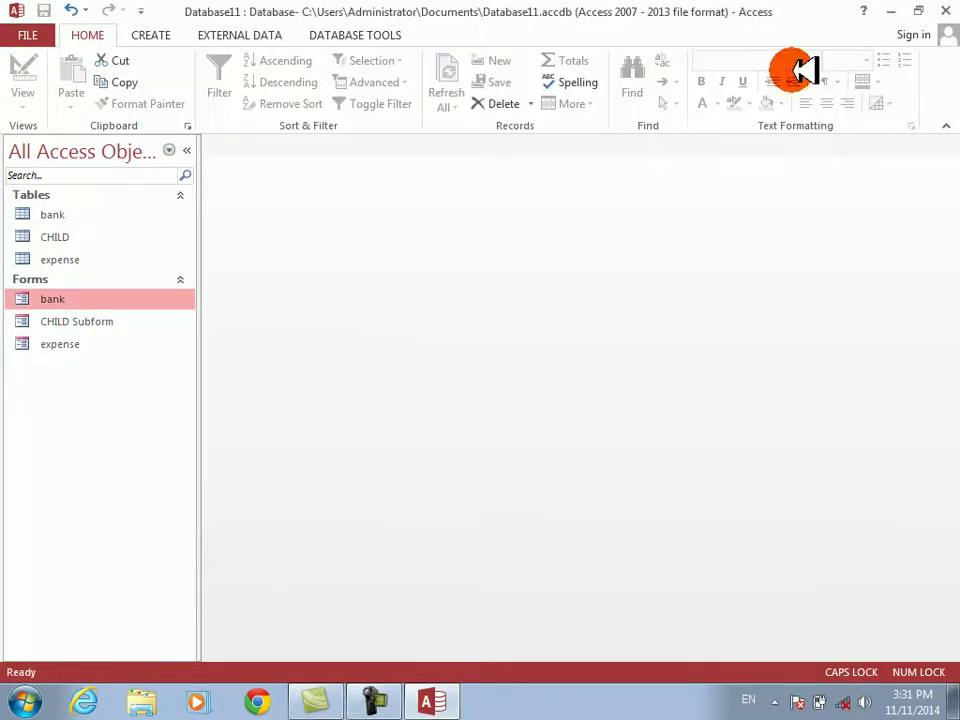
double_click(51, 343)
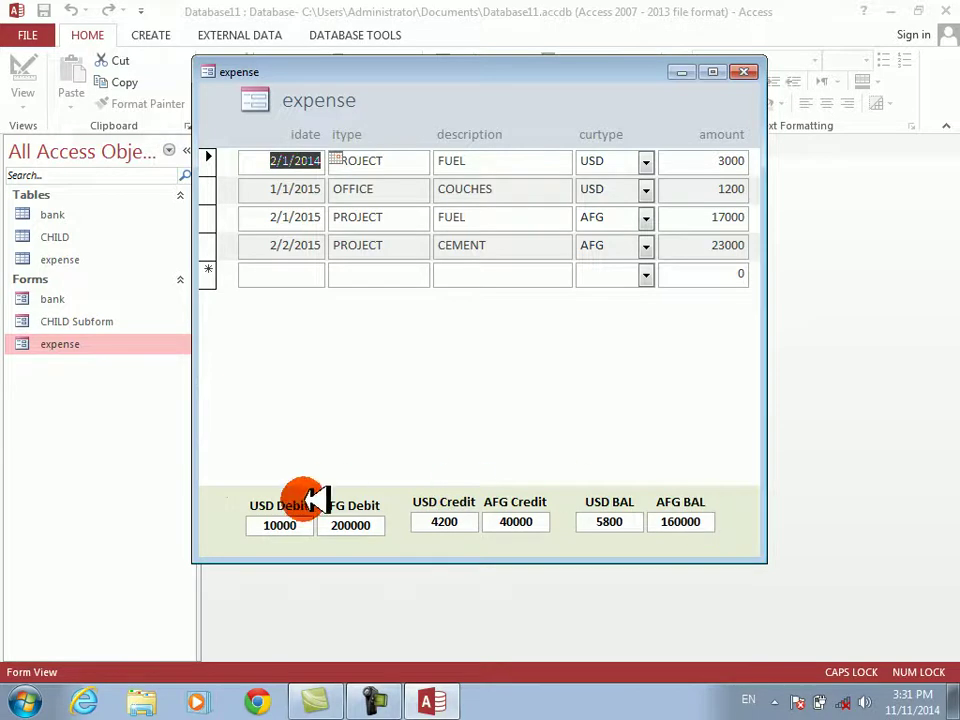
left_click(345, 518)
left_click_drag(345, 512, 302, 506)
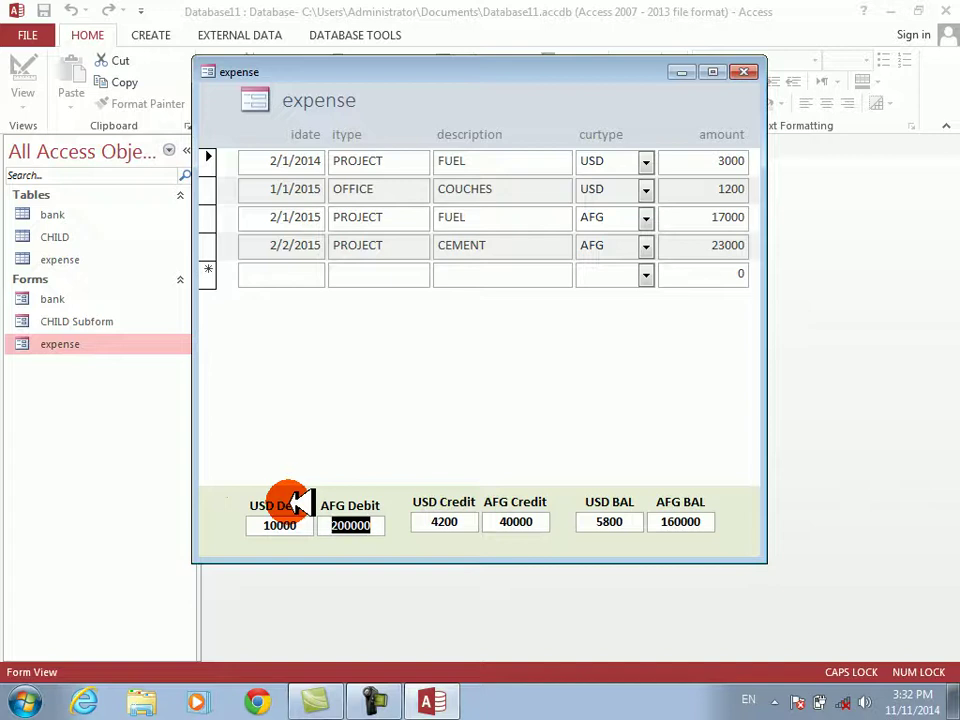
left_click(713, 521)
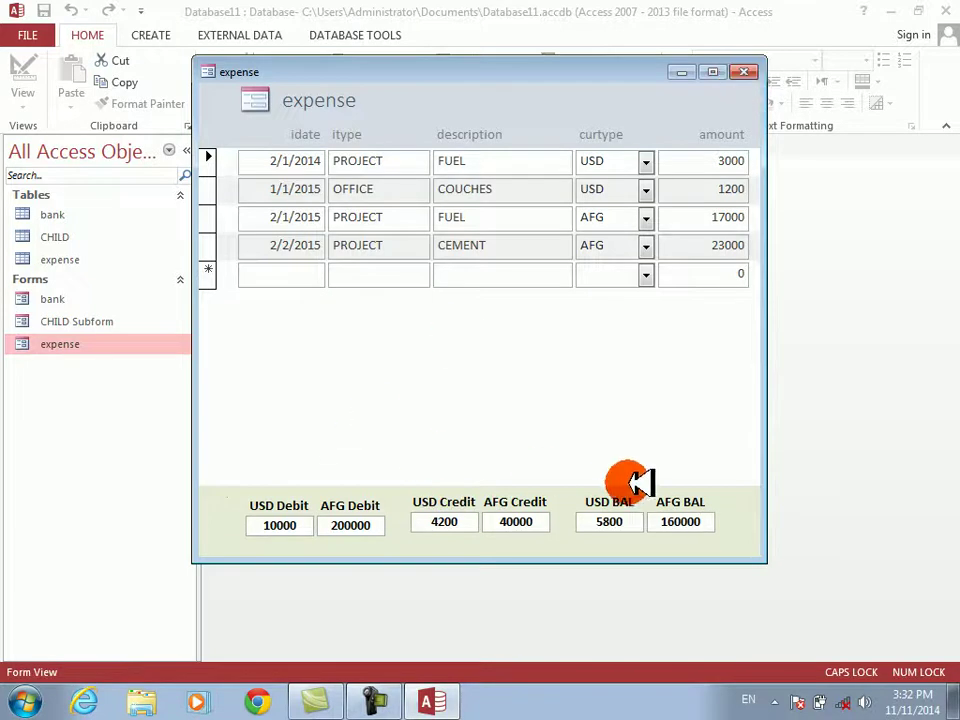
left_click(626, 521)
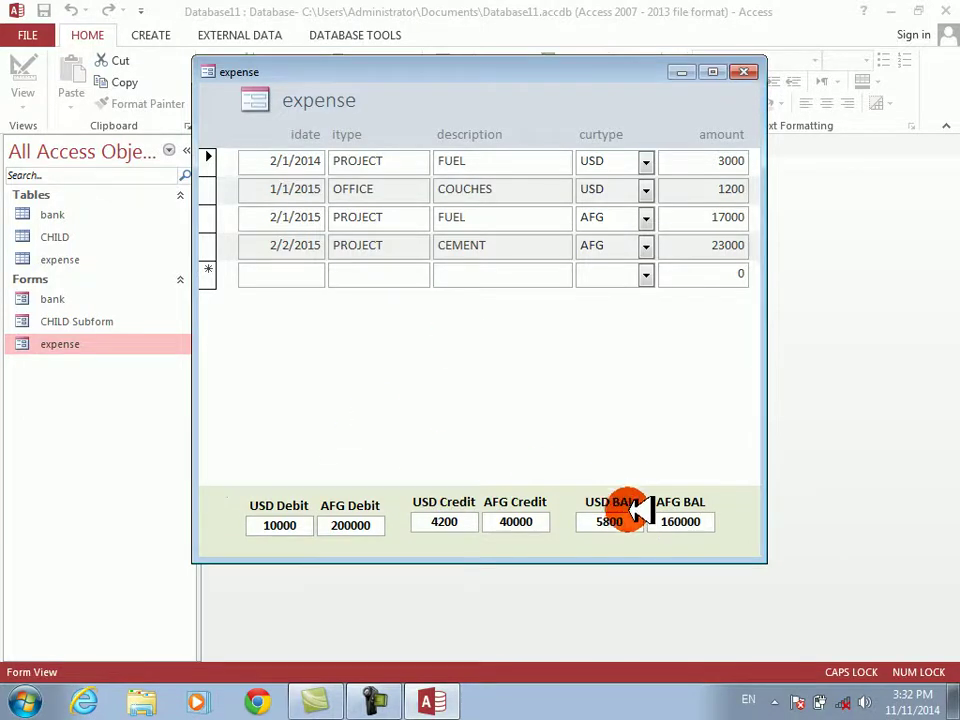
left_click(748, 74)
Open the bank form and start a new Kabul Bank transaction dated 3/3/2015 with a cash description
left_click(48, 300)
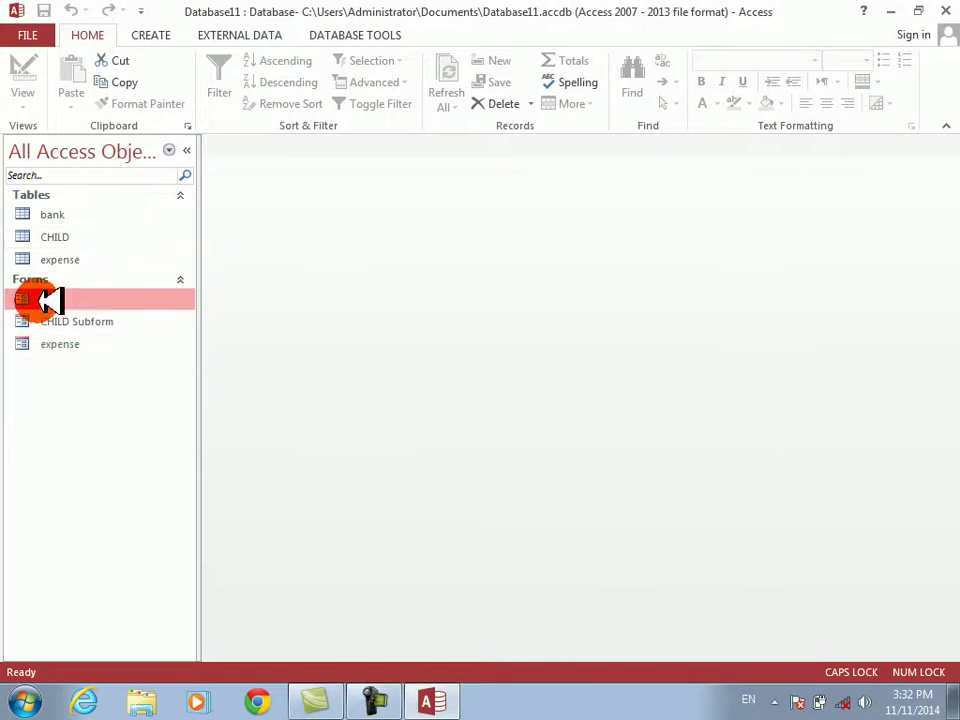
double_click(48, 300)
left_click(437, 147)
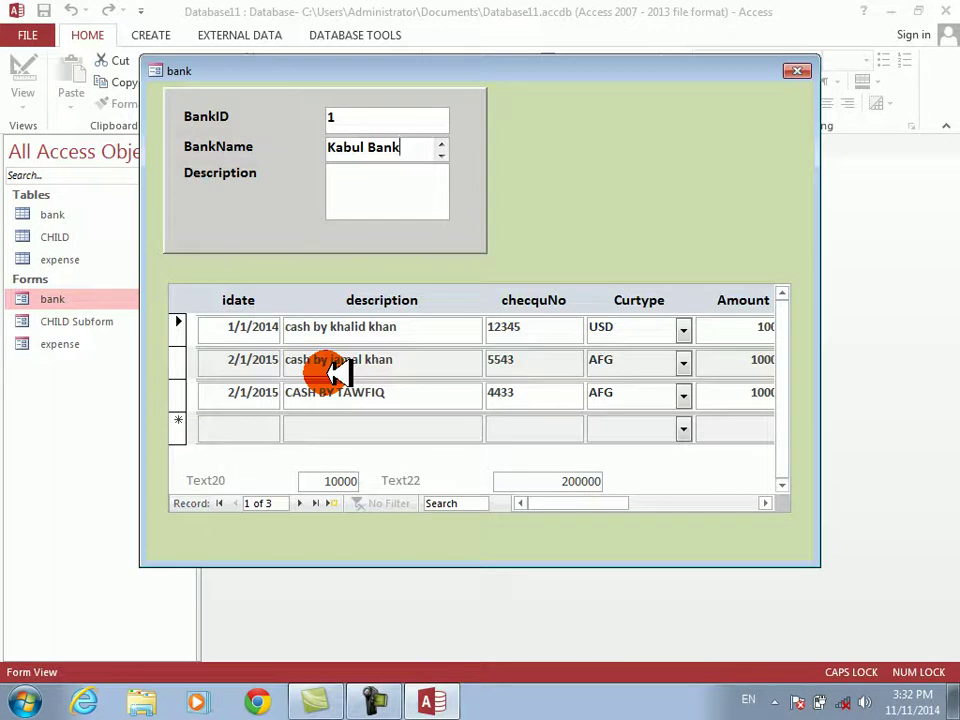
left_click(262, 429)
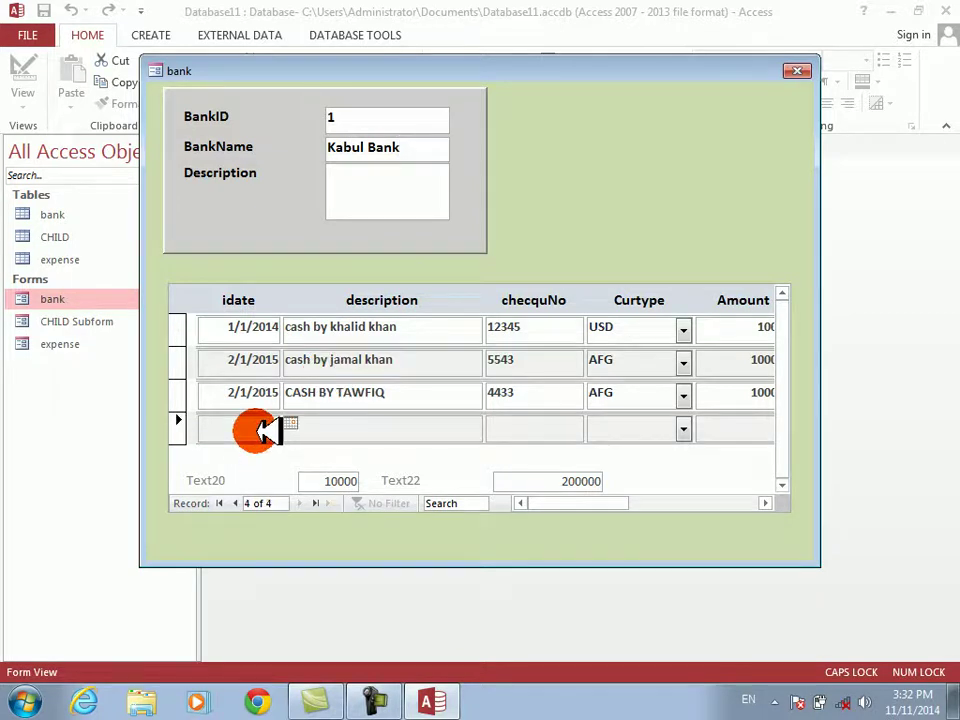
type("3/3/2015")
key("Tab")
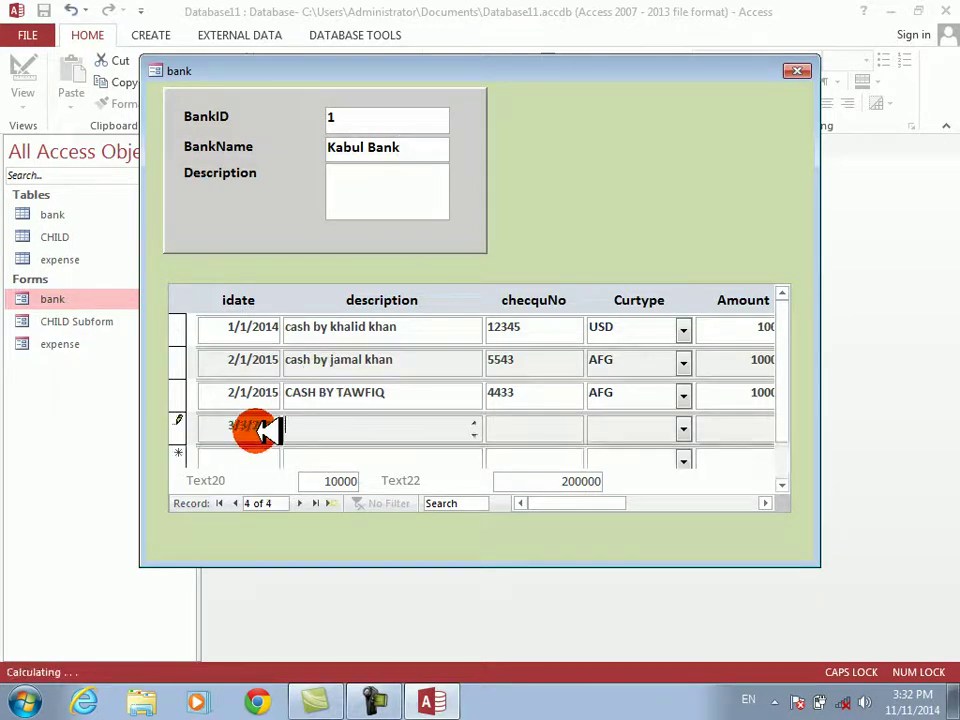
type("CASH BY ")
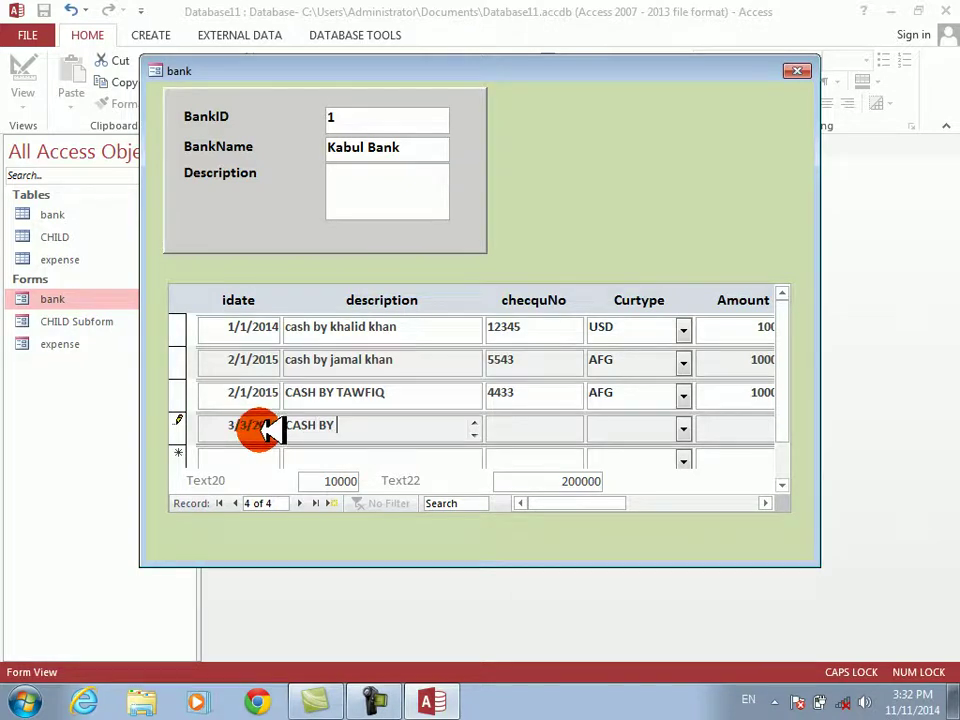
type("AHMAD SHAH")
key("Tab")
Complete the record with cheque 4433, USD and amount 10000, then close the bank form
type("4433")
key("Tab")
type("USD")
key("Tab")
type("10000")
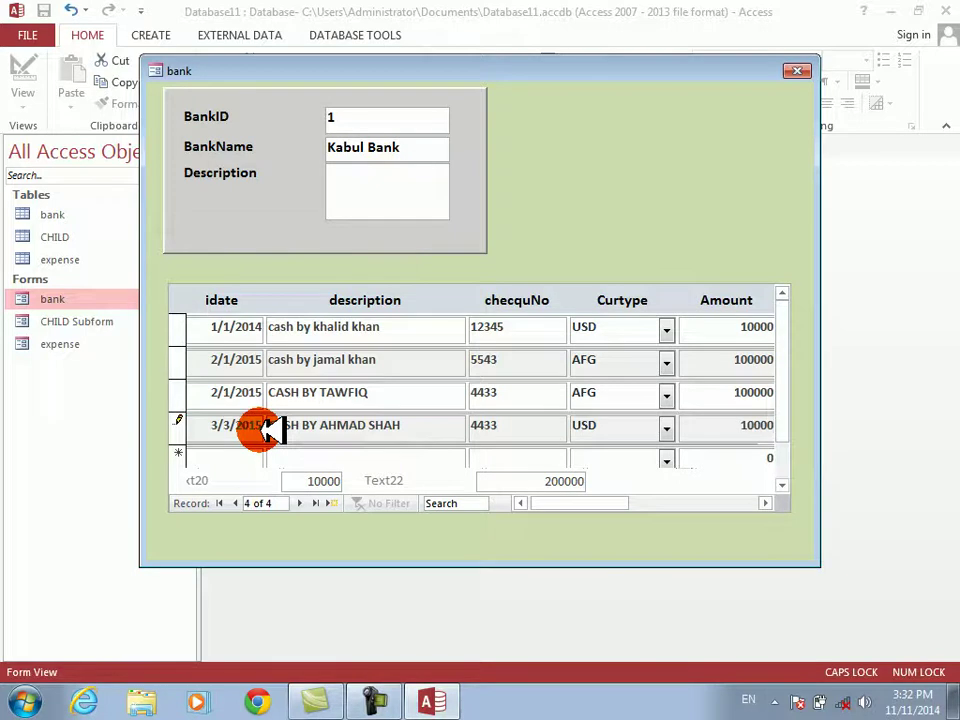
key("Tab")
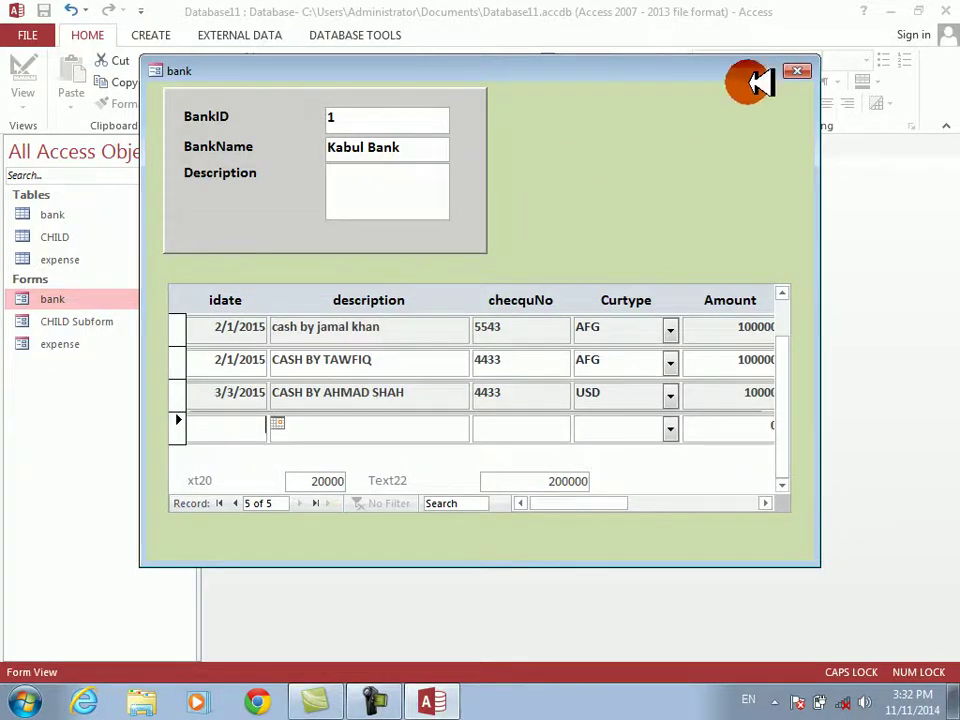
left_click(797, 70)
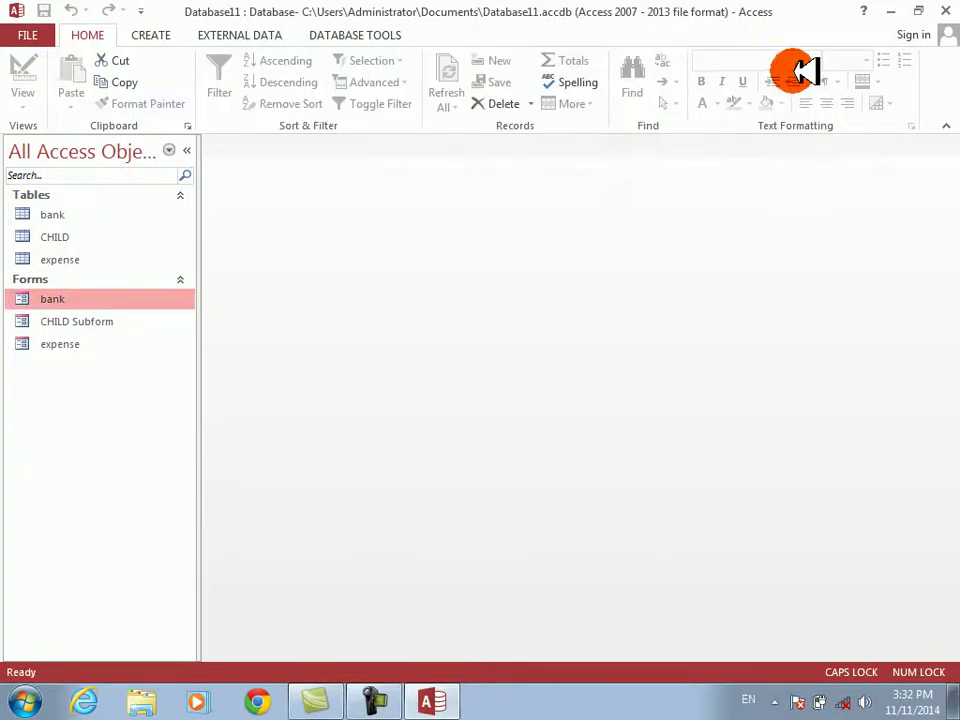
Open the expense form to view USD Debit 20000 and USD BAL 15800
double_click(60, 343)
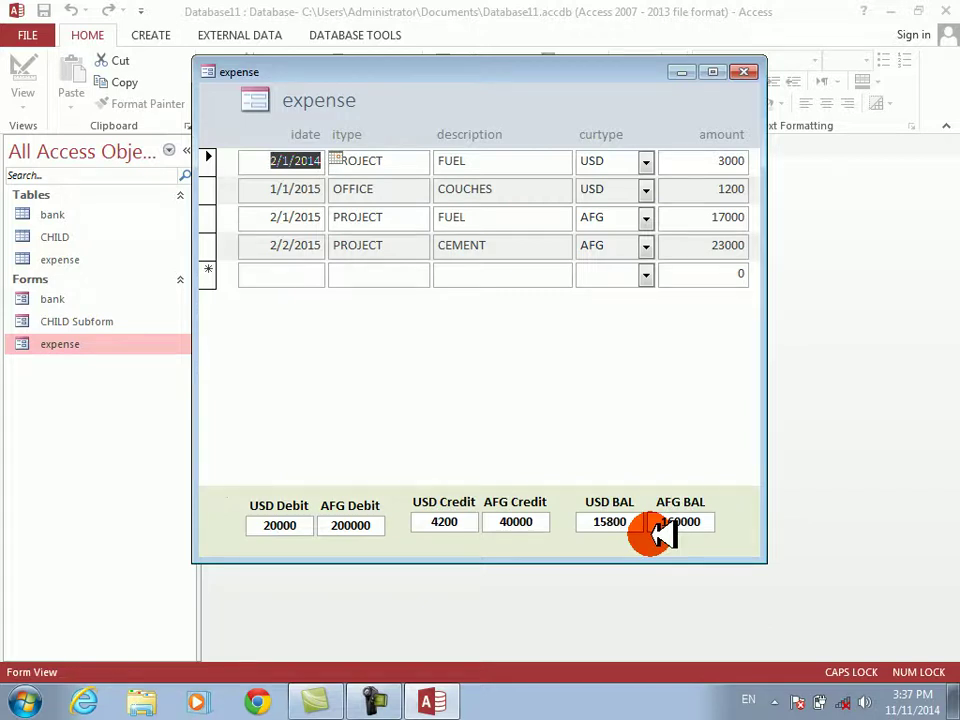
Close the expense form, reopen it to recheck the balances, then close it again
left_click(744, 72)
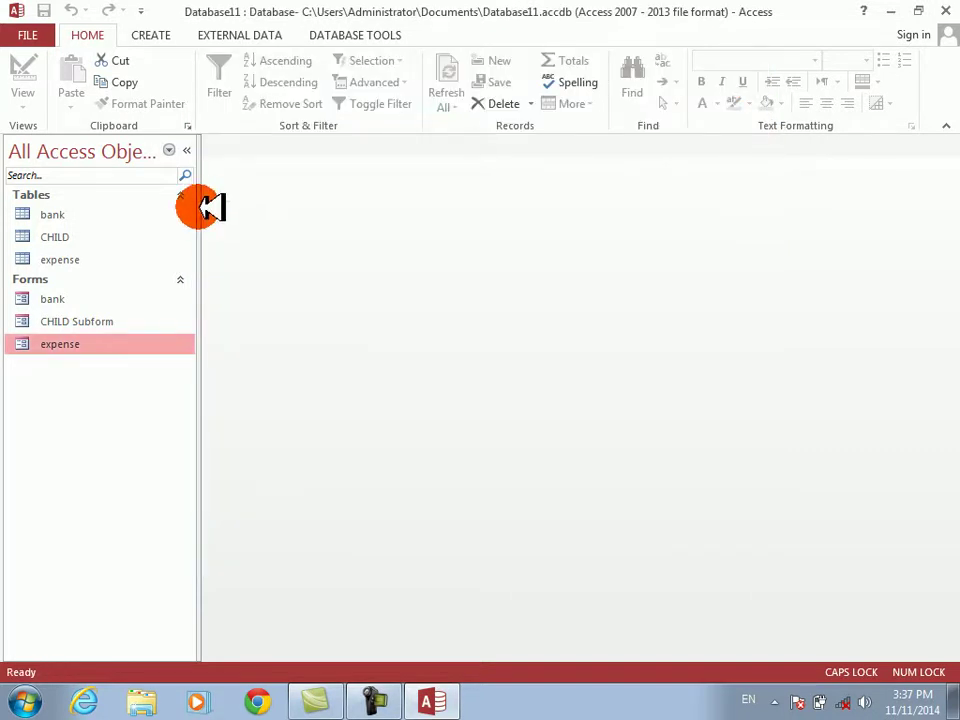
double_click(58, 349)
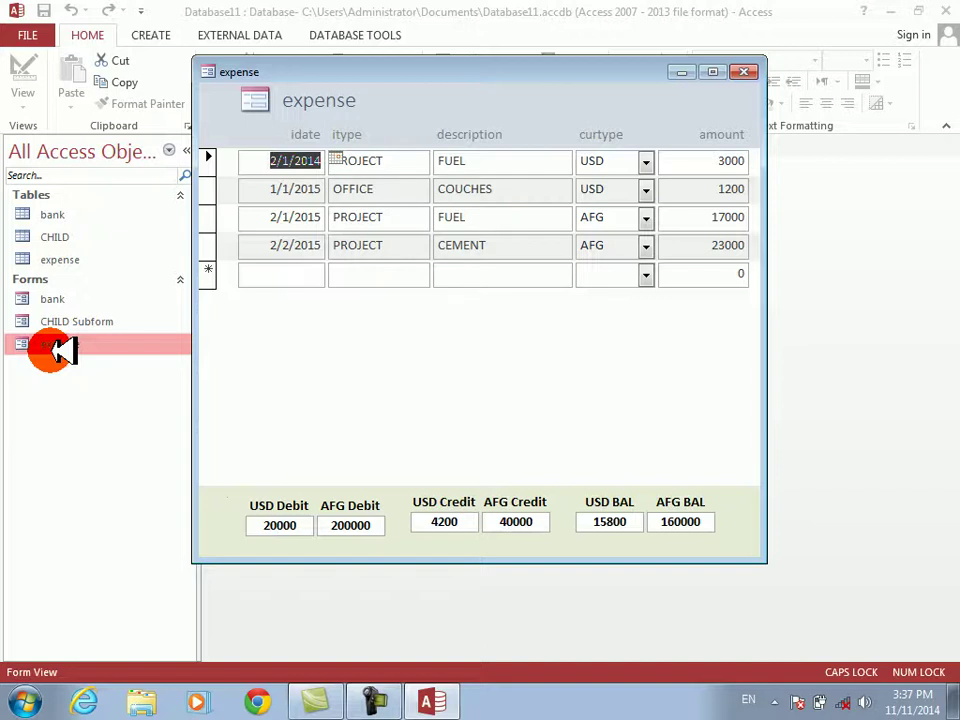
left_click(744, 71)
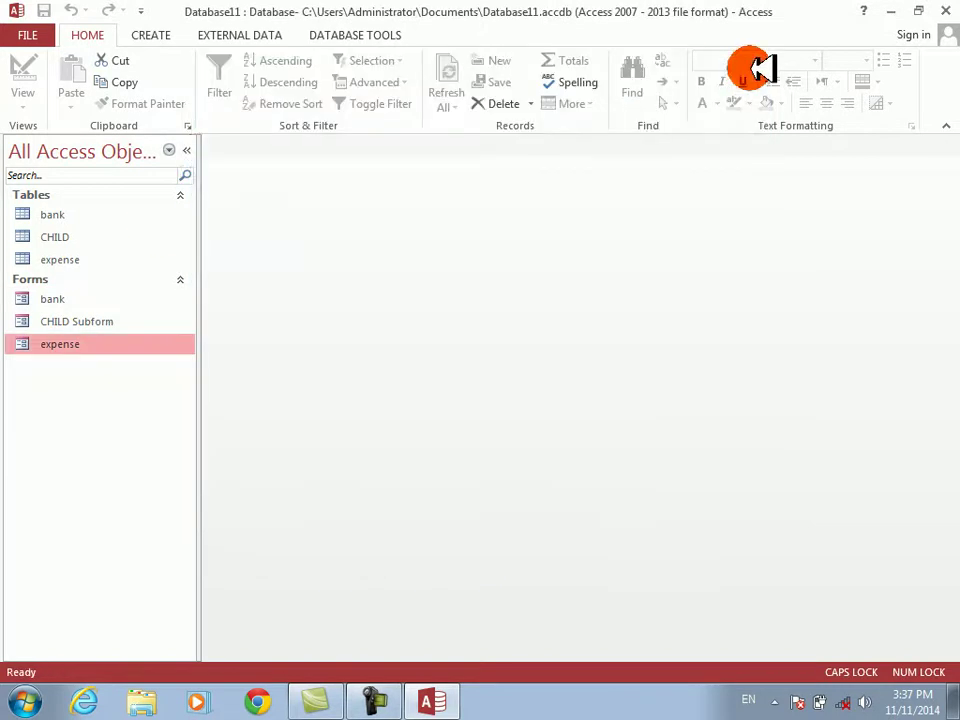
Start a new table design with IDATE as Date/Time and CURFROM, CURTO as Short Text
left_click(155, 35)
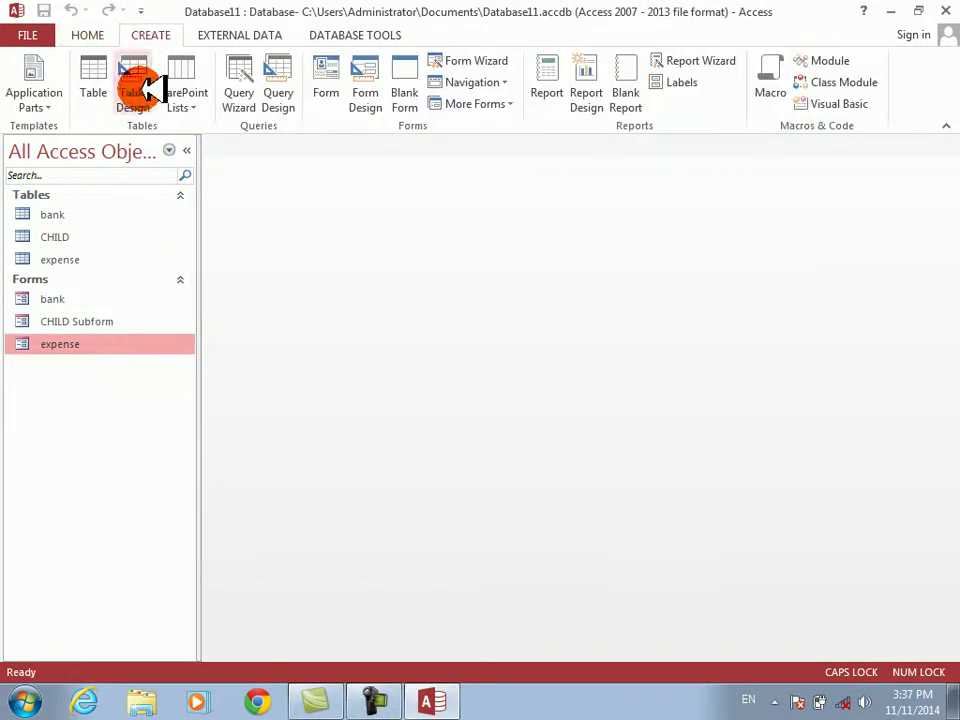
left_click_drag(197, 188, 220, 185)
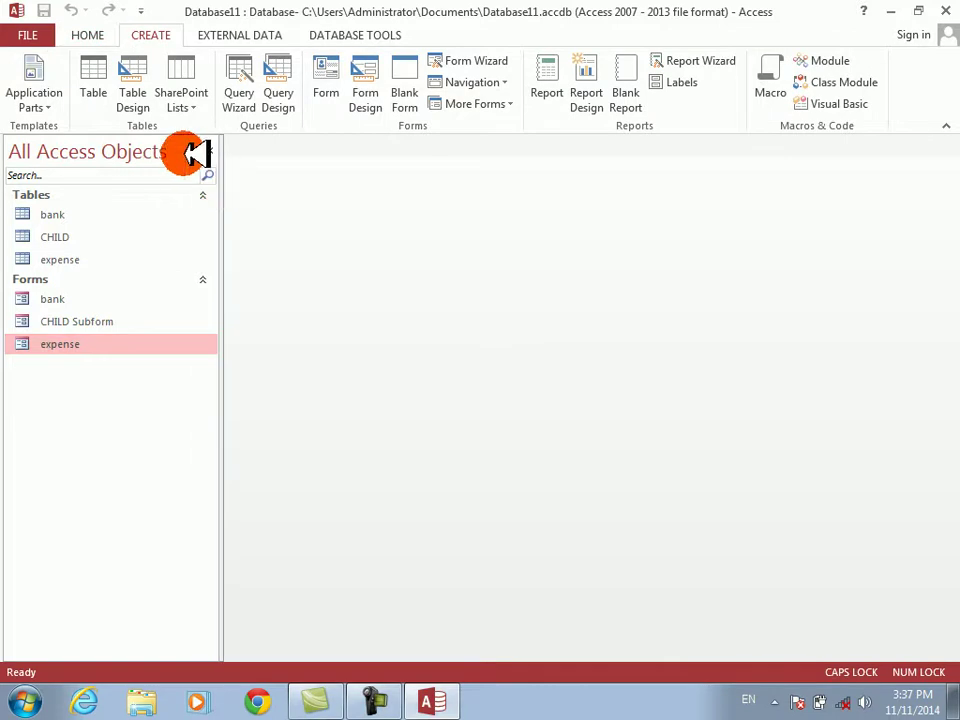
left_click(132, 92)
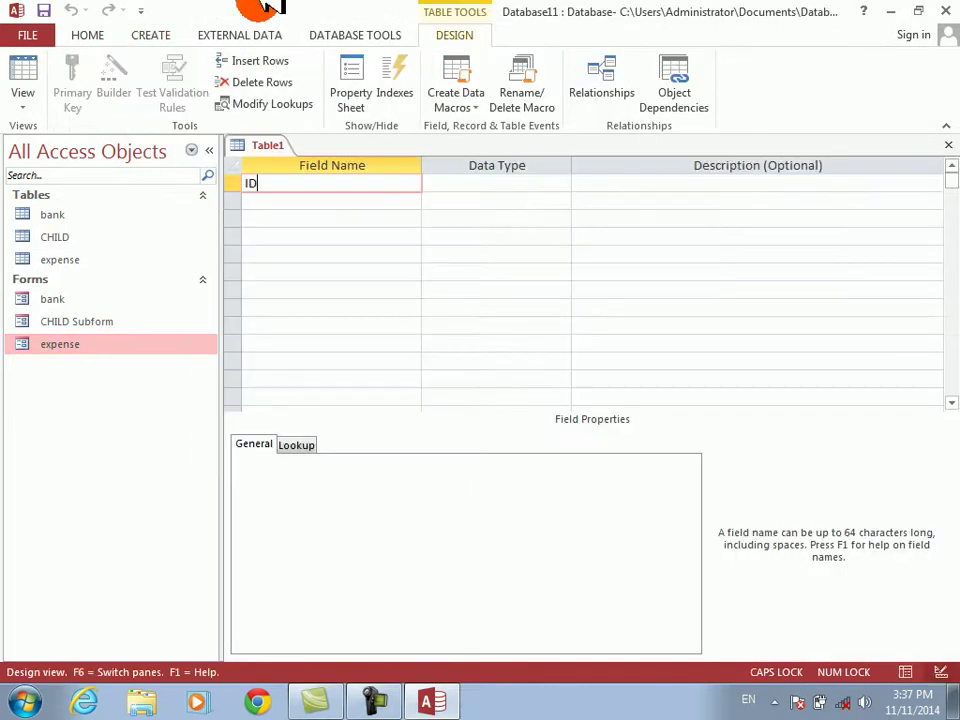
type("IDATE")
key("Tab")
key("Tab")
key("shift+Tab")
type("D")
key("Tab")
key("Tab")
type("C")
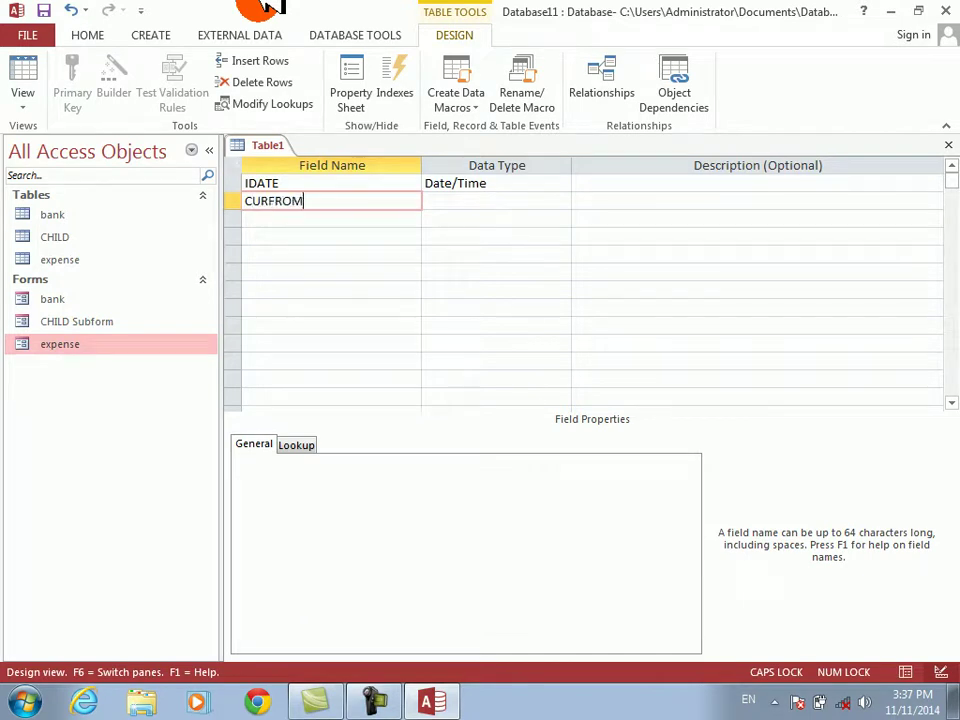
type("URFROM")
key("Tab")
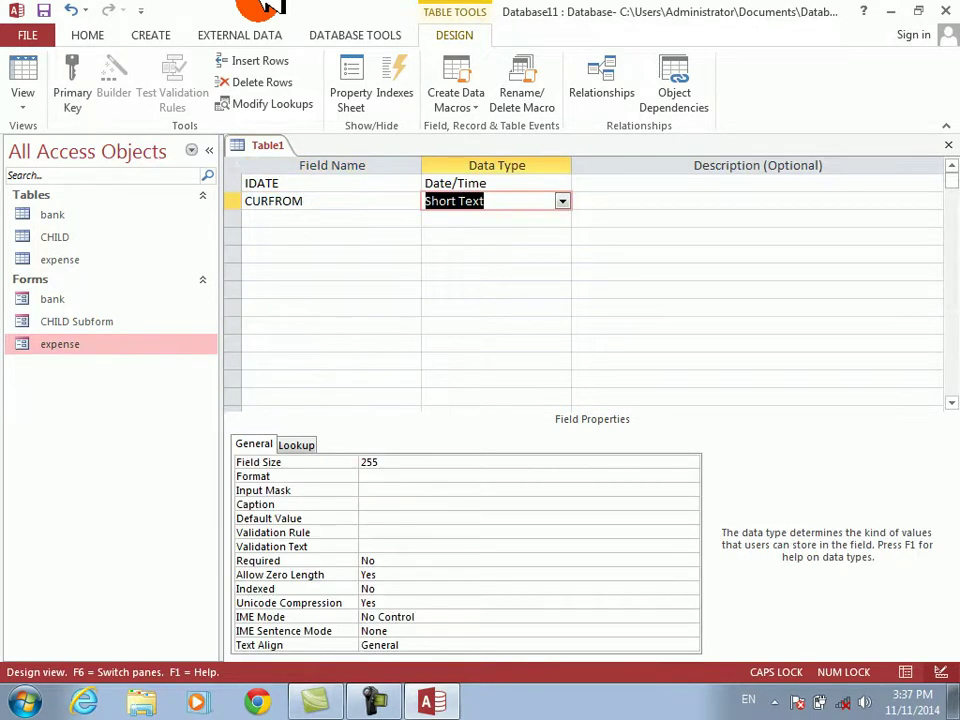
key("Tab")
key("Tab")
type("C")
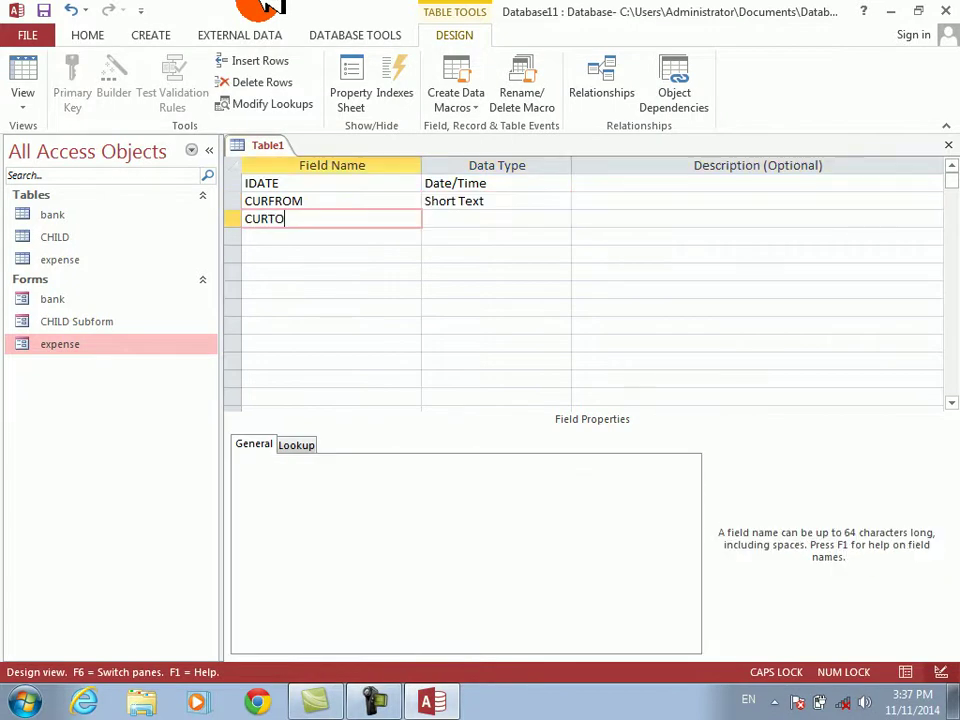
type("URTO")
key("Tab")
key("Tab")
key("Tab")
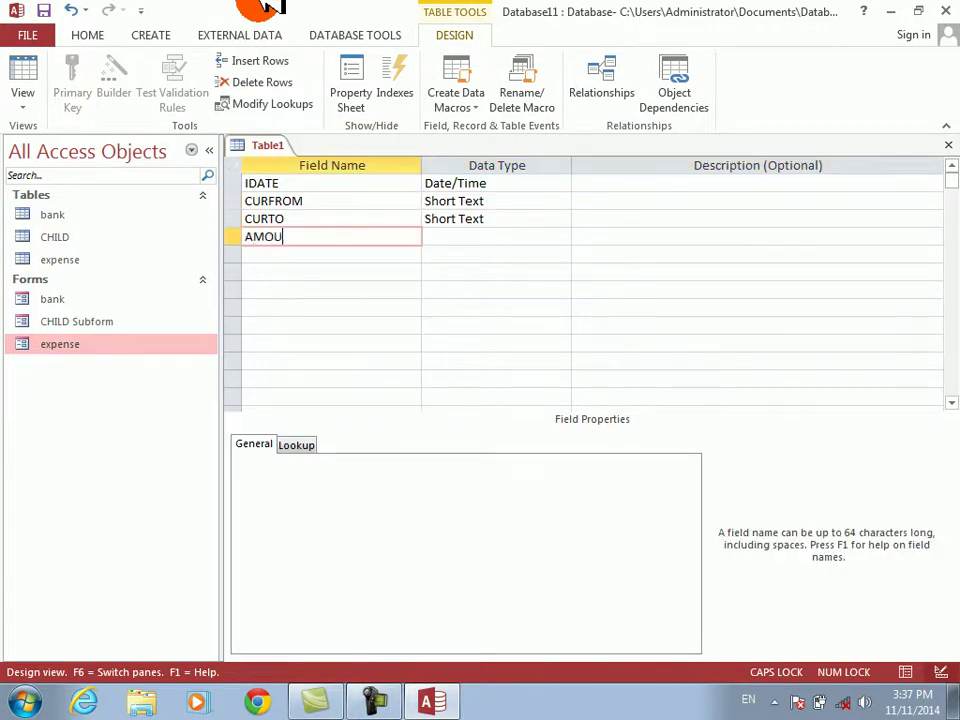
Add PRICE, AMOUNT and TOTAL fields, all of data type Number
key("Tab")
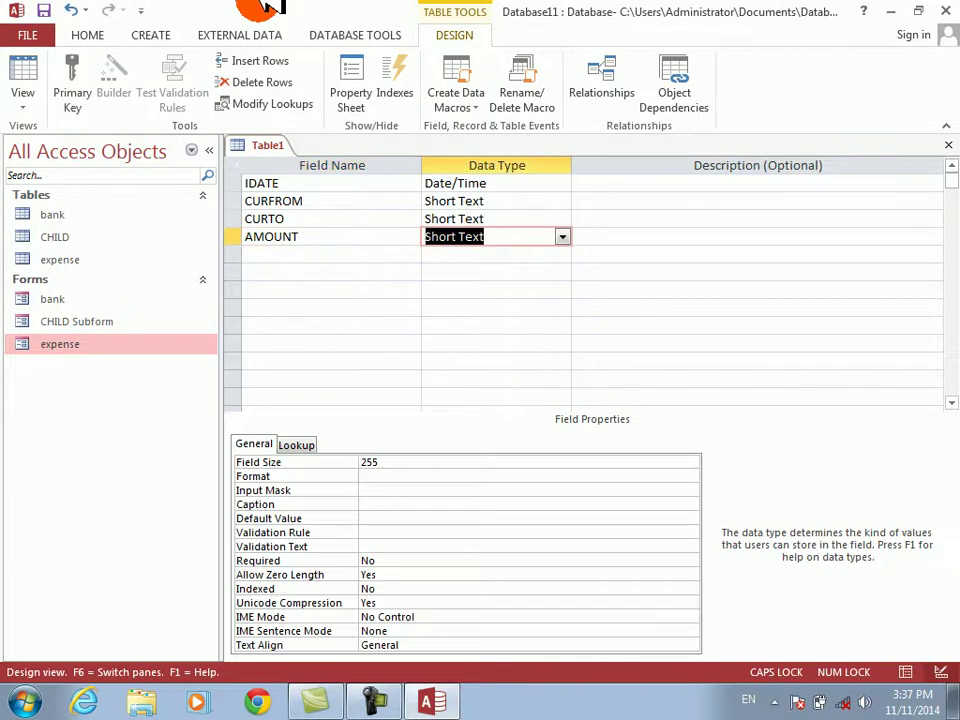
key("BackSpace")
type("Number")
key("shift+Tab")
type("RO")
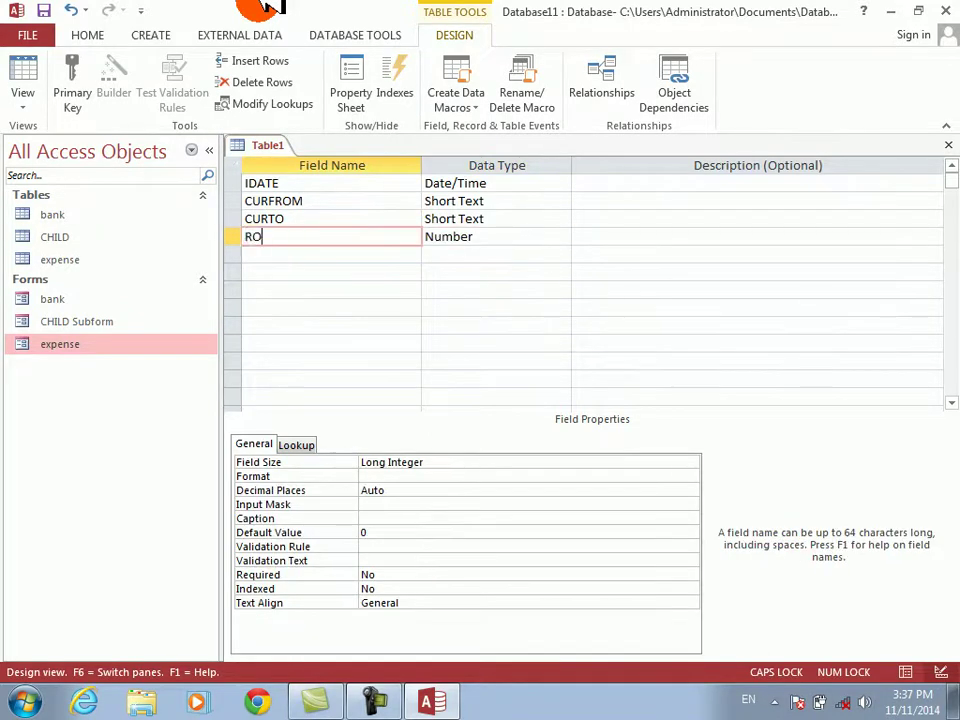
key("BackSpace")
type("PRICE")
key("Tab")
key("Tab")
key("Tab")
type("AM")
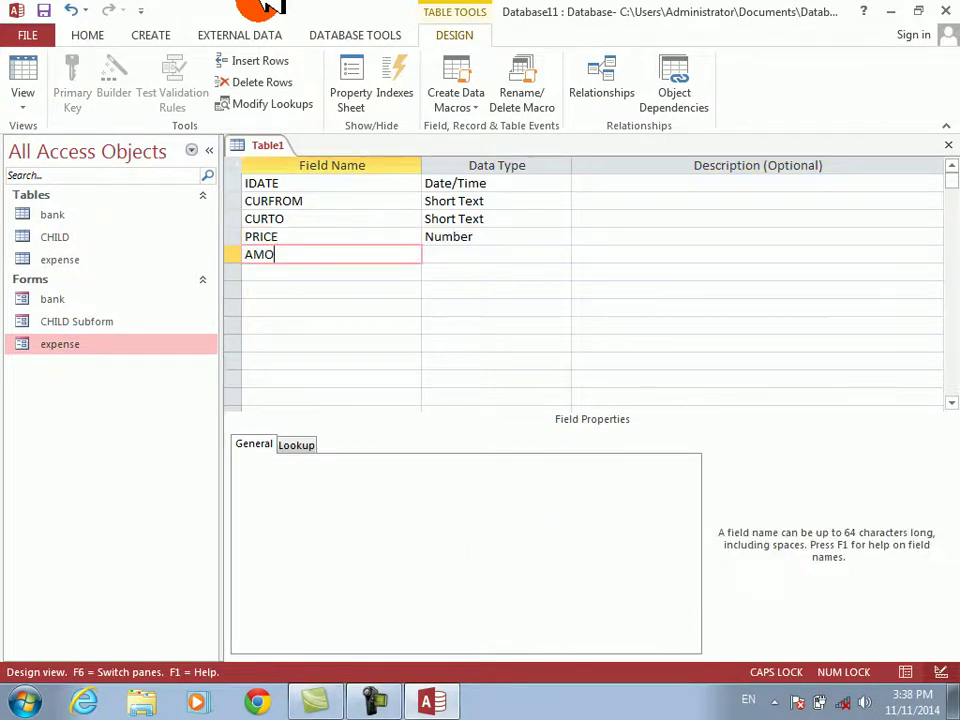
key("Tab")
key("Tab")
key("Tab")
type("TO")
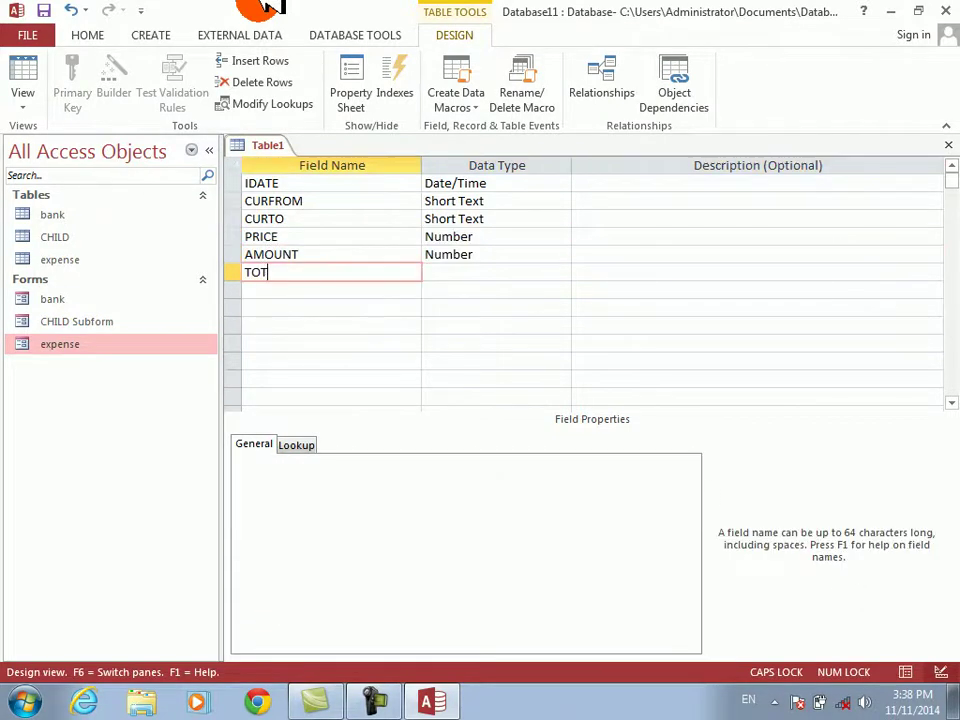
key("Tab")
key("Tab")
Save the table as CURCHANGE without a primary key and close its design
key("Tab")
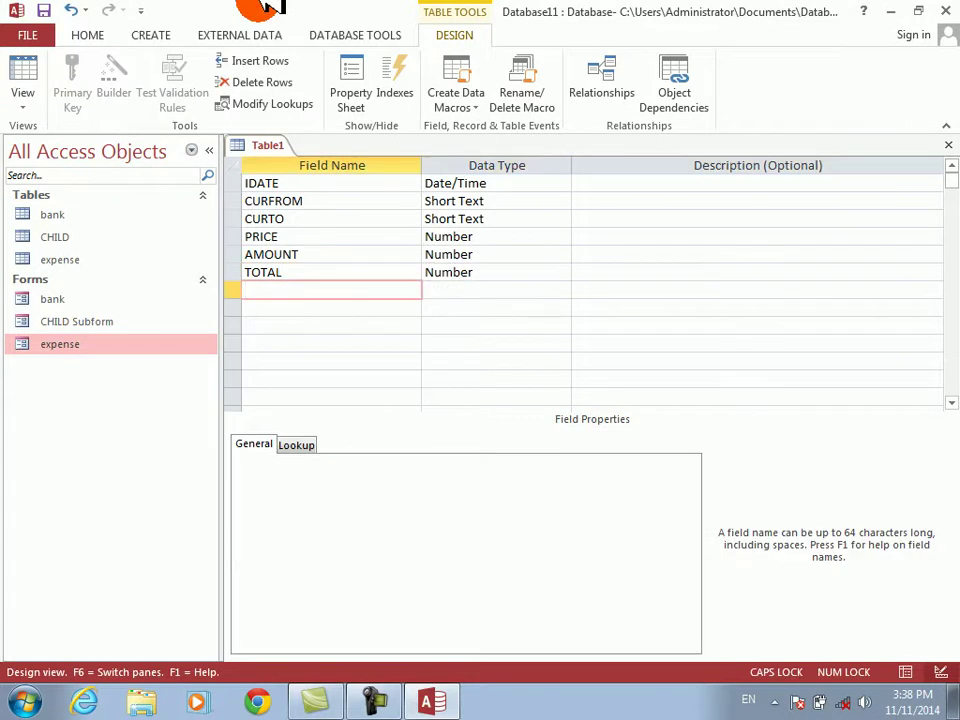
key("ctrl+s")
type("CURCHANGE")
key("Return")
key("Tab")
key("Return")
key("ctrl+w")
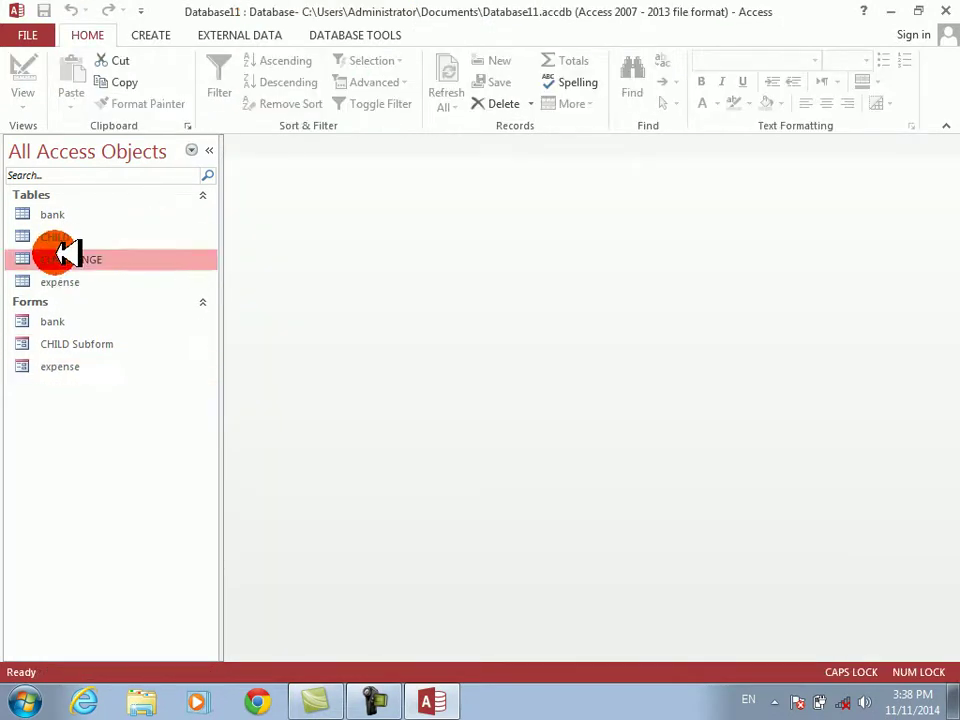
Create a Multiple Items form from the CURCHANGE table
left_click(150, 35)
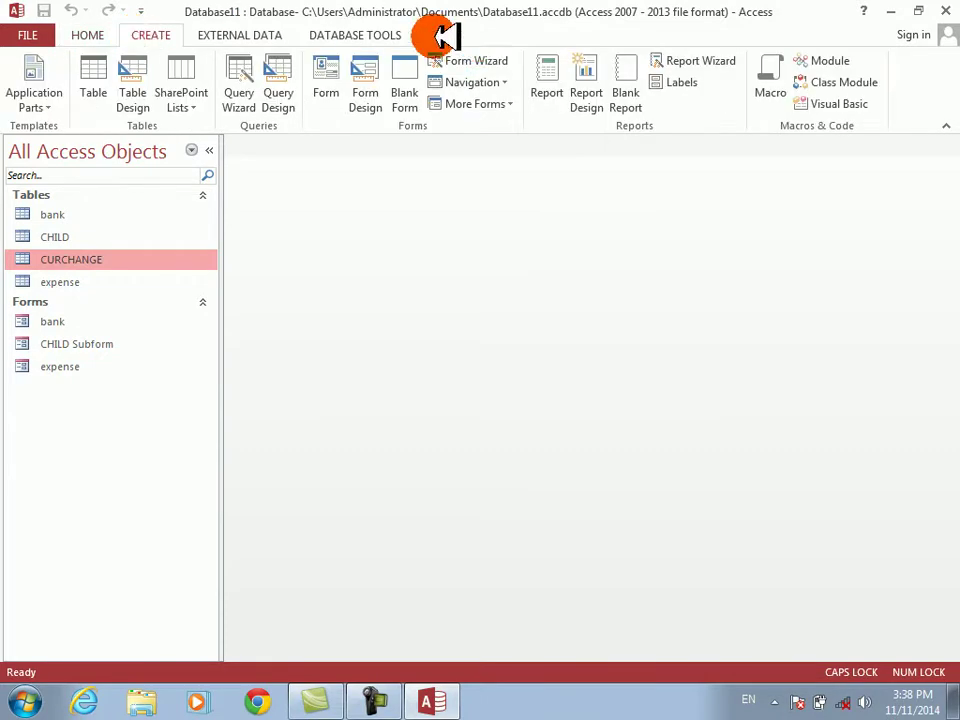
left_click(505, 101)
left_click(489, 133)
Switch the form to Design View and adjust the IDATE box's width
right_click(386, 454)
left_click(418, 510)
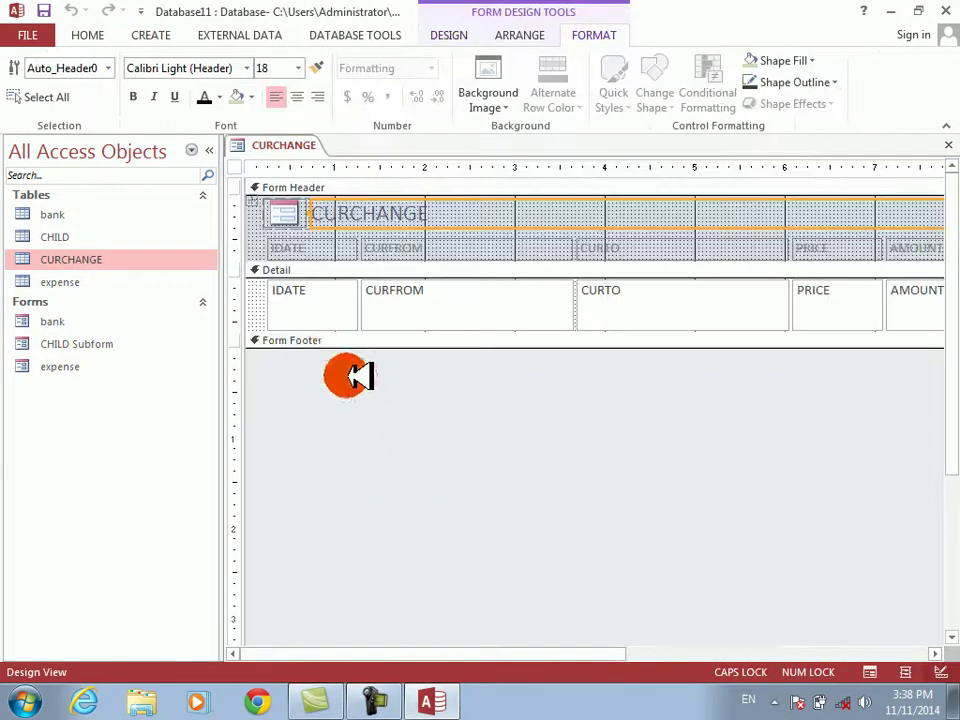
left_click(332, 311)
left_click_drag(341, 315, 338, 315)
left_click(340, 315)
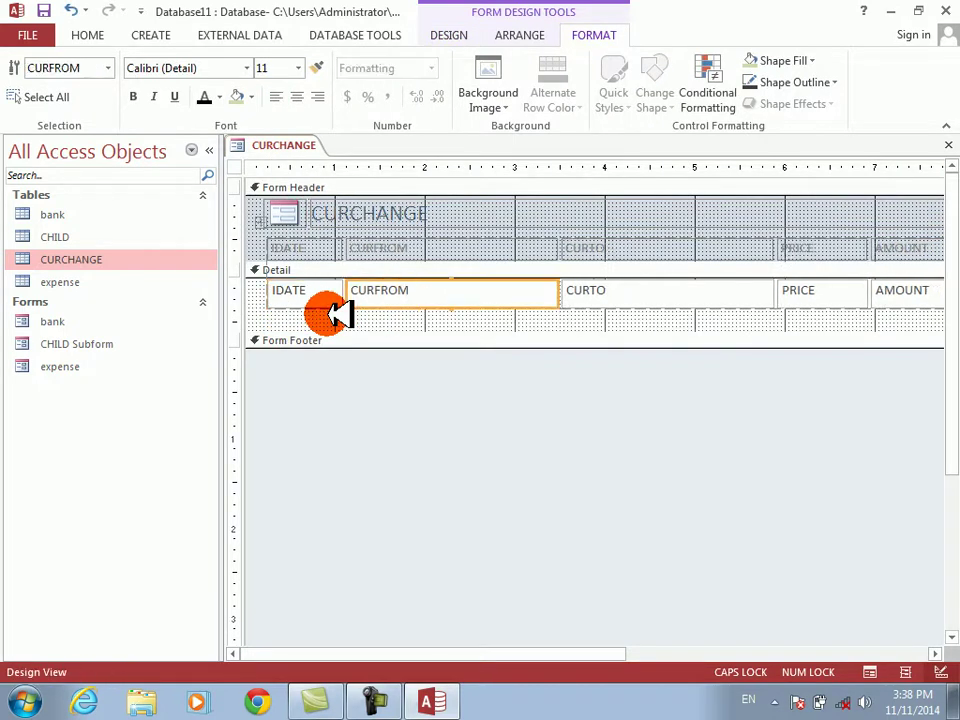
left_click(338, 314)
key("shift+Right")
key("shift+Right")
key("shift+Right")
key("shift+Right")
Narrow the CURFROM and CURTO boxes, shorten the Detail section, and start saving with Ctrl+S
left_click(338, 314)
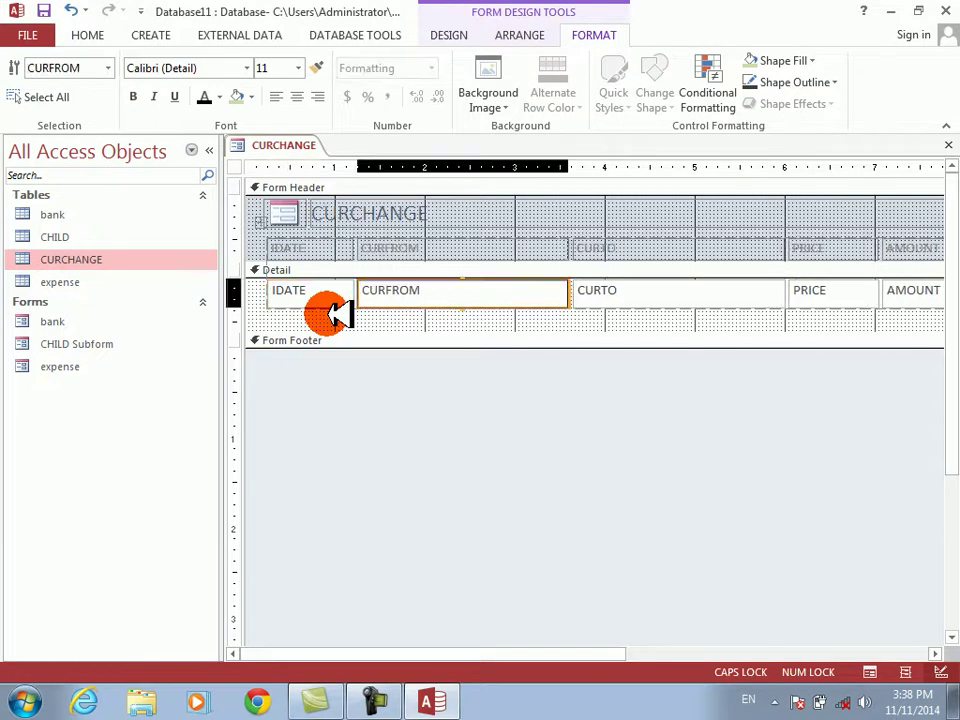
key("shift+Left")
key("shift+Left")
key("shift+Left")
key("shift+Left")
key("shift+Left")
key("shift+Left")
key("shift+Left")
key("shift+Left")
key("shift+Left")
key("shift+Left")
key("shift+Left")
key("shift+Left")
key("shift+Left")
key("shift+Left")
key("shift+Left")
key("shift+Left")
key("shift+Left")
key("shift+Left")
key("shift+Left")
key("shift+Left")
key("shift+Left")
key("shift+Left")
key("shift+Left")
key("shift+Left")
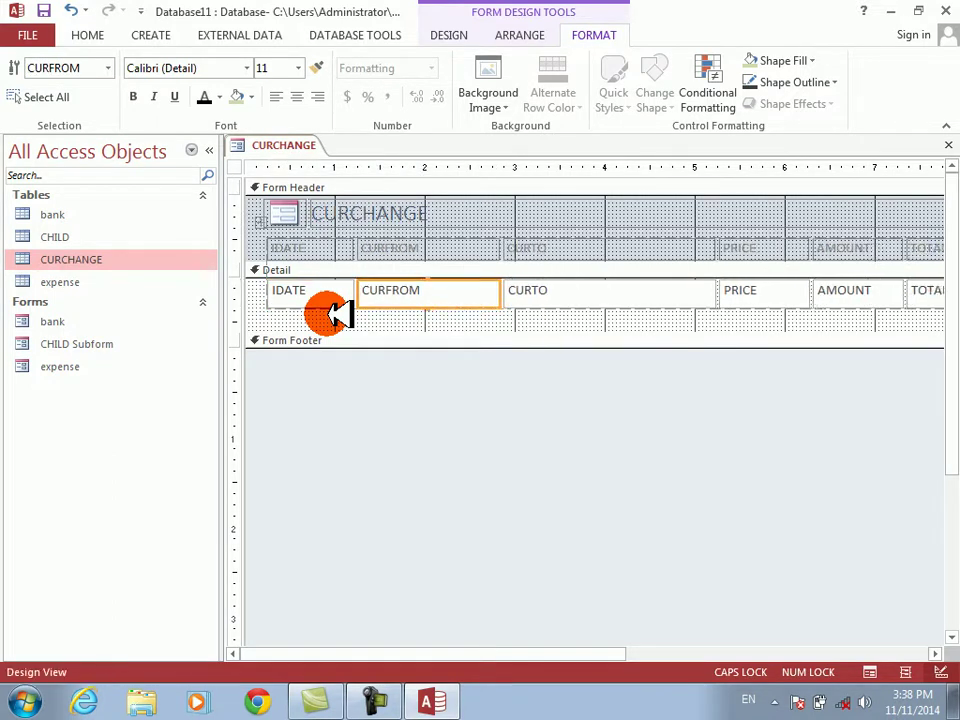
key("Tab")
key("shift+Left")
key("shift+Left")
key("shift+Left")
key("shift+Left")
key("shift+Left")
key("shift+Left")
key("shift+Left")
key("shift+Left")
key("shift+Left")
key("shift+Left")
key("shift+Left")
key("shift+Left")
key("shift+Left")
key("shift+Left")
key("shift+Left")
key("shift+Left")
key("shift+Left")
key("shift+Left")
key("shift+Left")
key("shift+Left")
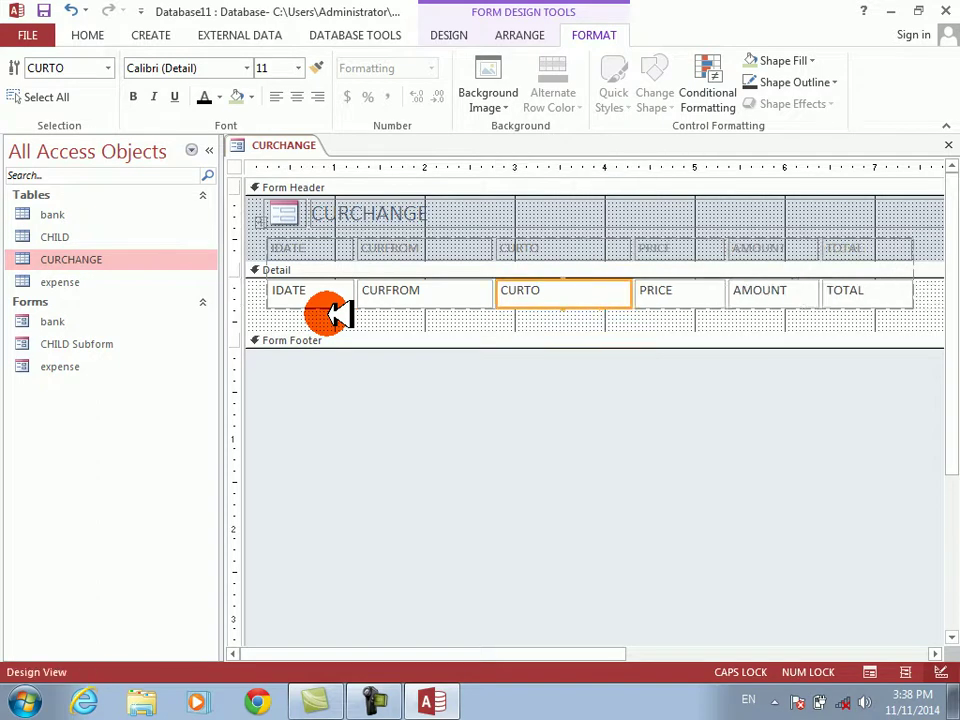
key("shift+Left")
key("shift+Left")
key("shift+Left")
key("shift+Left")
key("shift+Left")
key("shift+Left")
key("shift+Left")
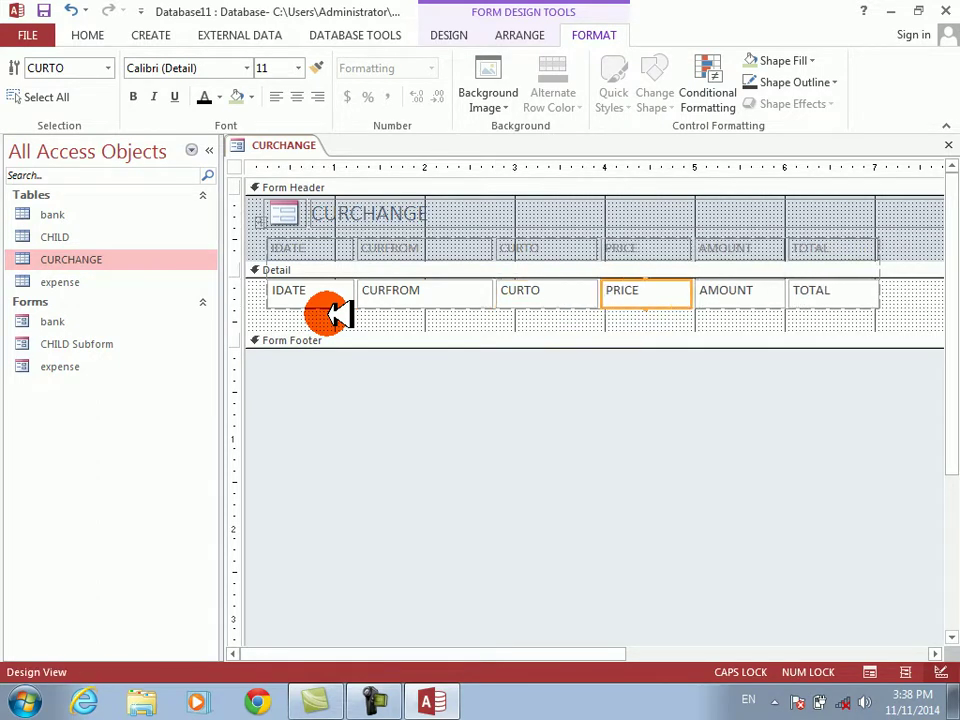
key("Tab")
left_click_drag(369, 332, 371, 290)
key("ctrl+s")
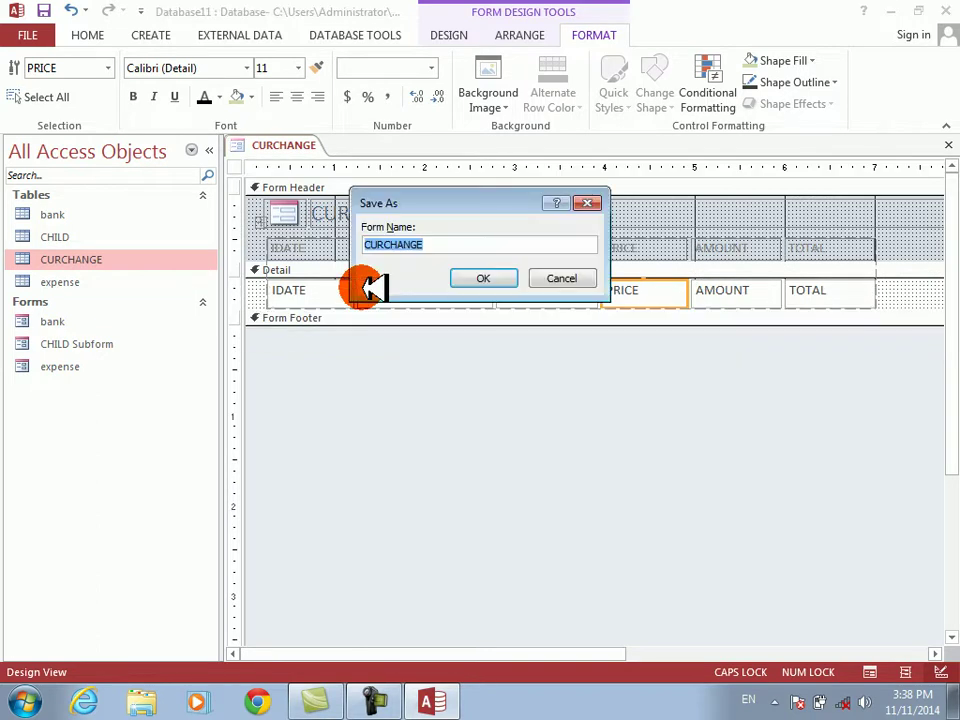
Save the form as CURCHANGE and change CURFROM into a combo box
key("Return")
left_click(390, 289)
right_click(410, 290)
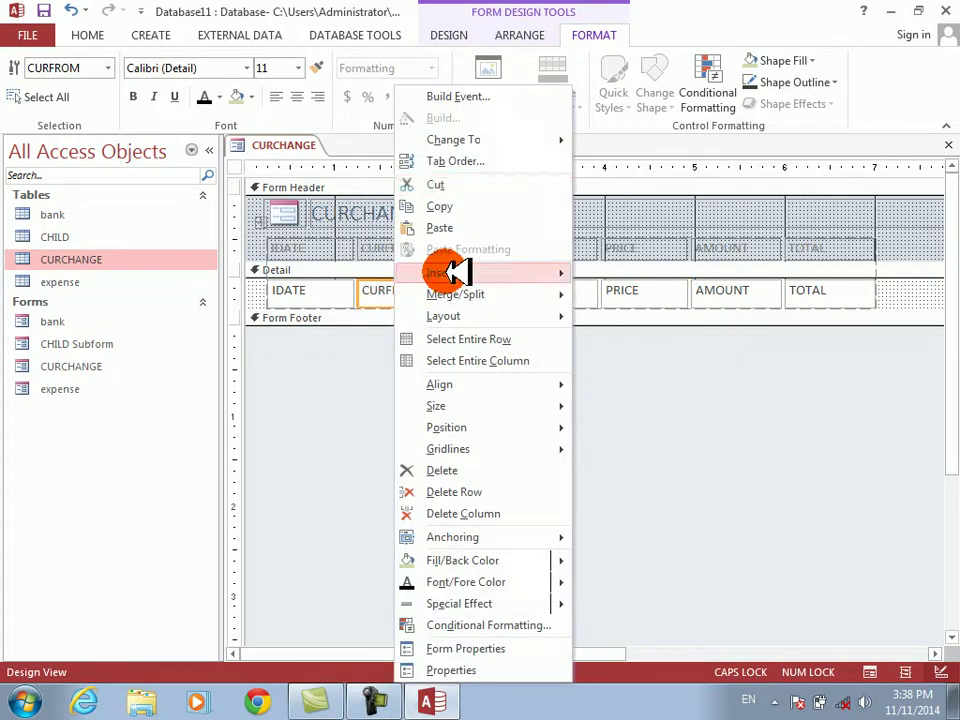
mouse_move(530, 139)
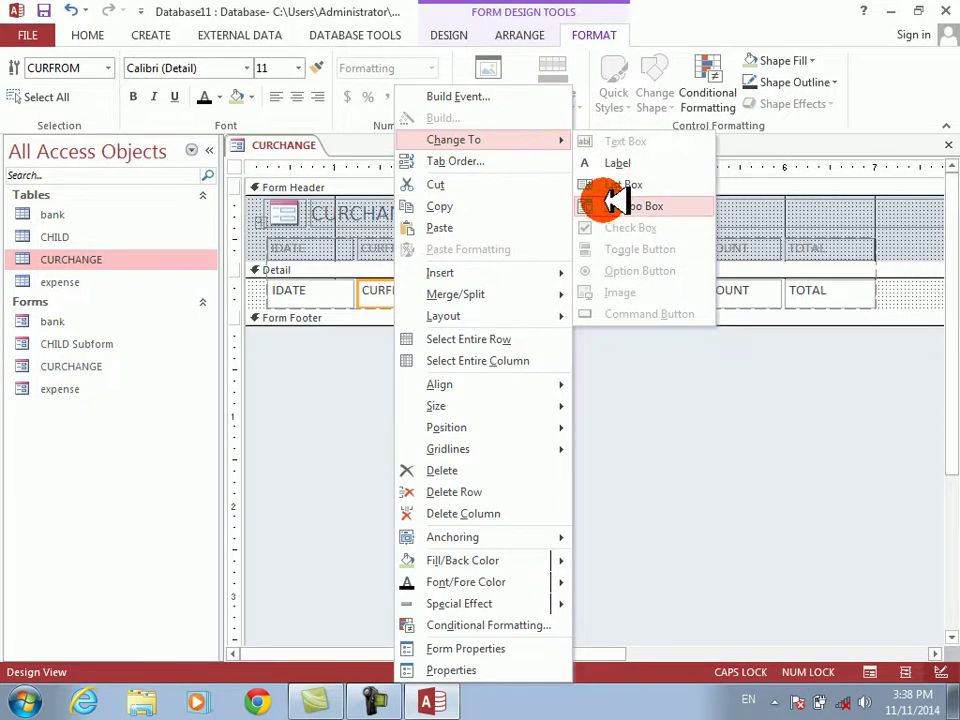
left_click(610, 205)
Change CURTO into a combo box, then open CURFROM's property sheet
right_click(537, 286)
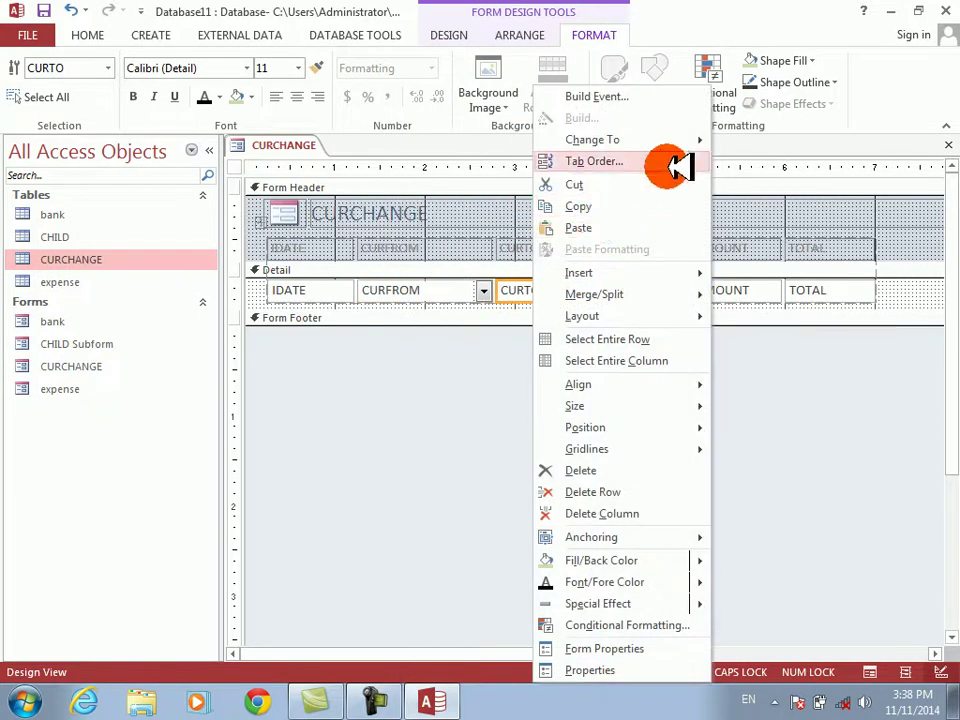
mouse_move(698, 139)
left_click(750, 206)
right_click(444, 291)
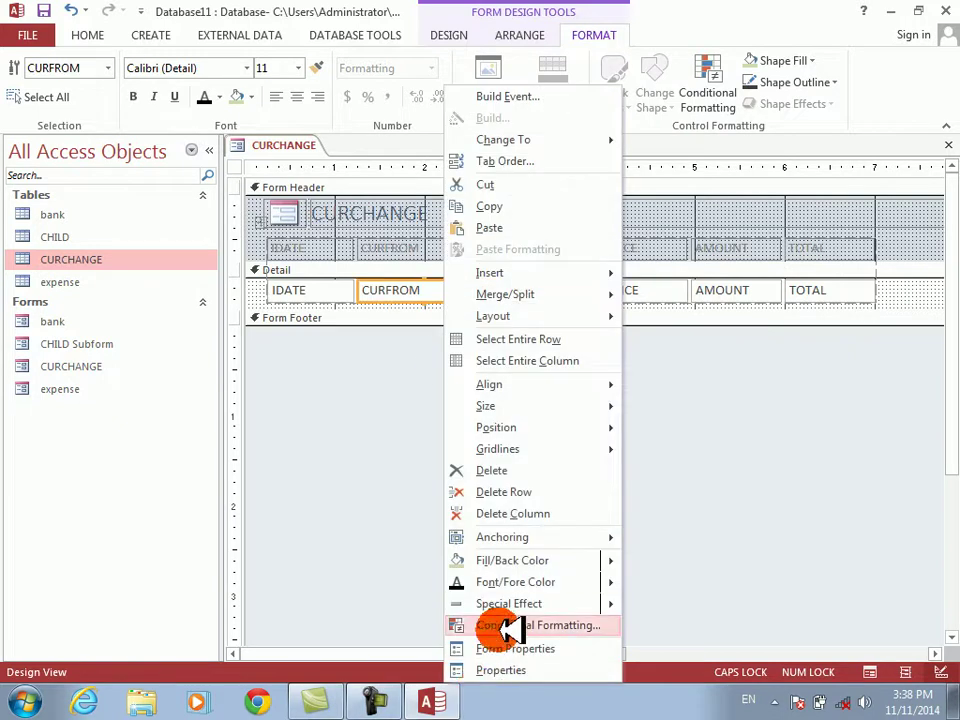
left_click(512, 670)
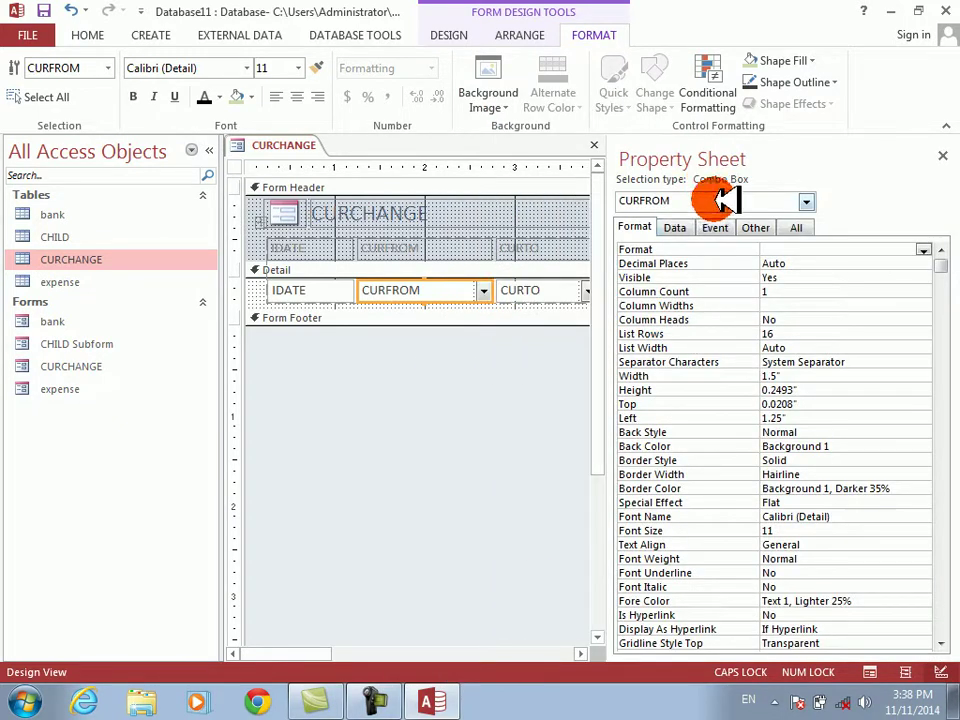
Set CURFROM's Row Source Type to Value List with row source USD;AFG
left_click(716, 226)
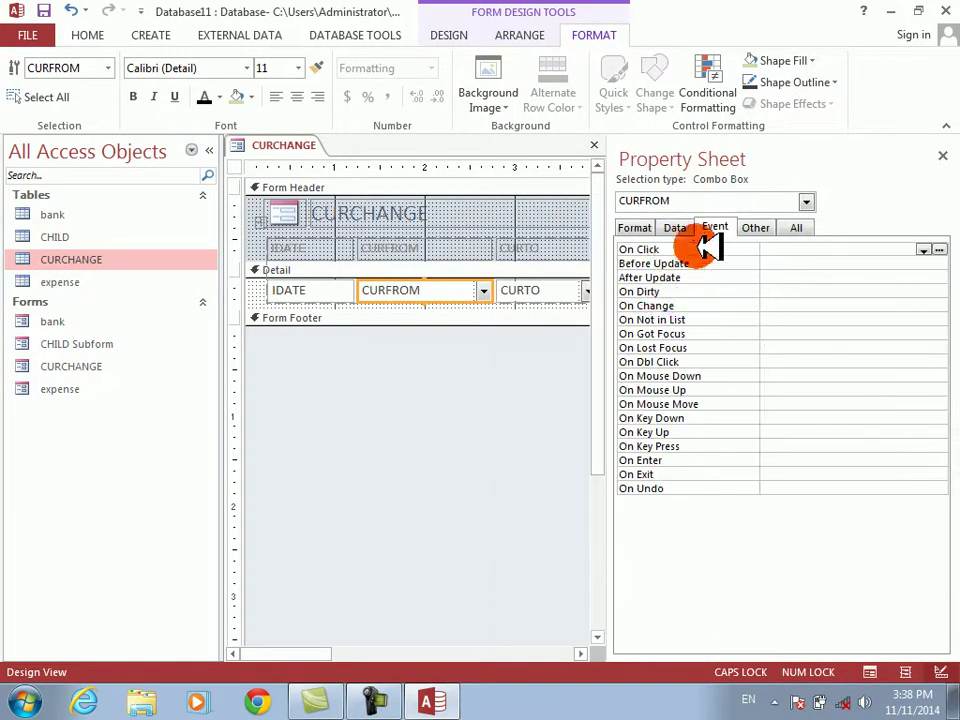
left_click(754, 228)
left_click(684, 225)
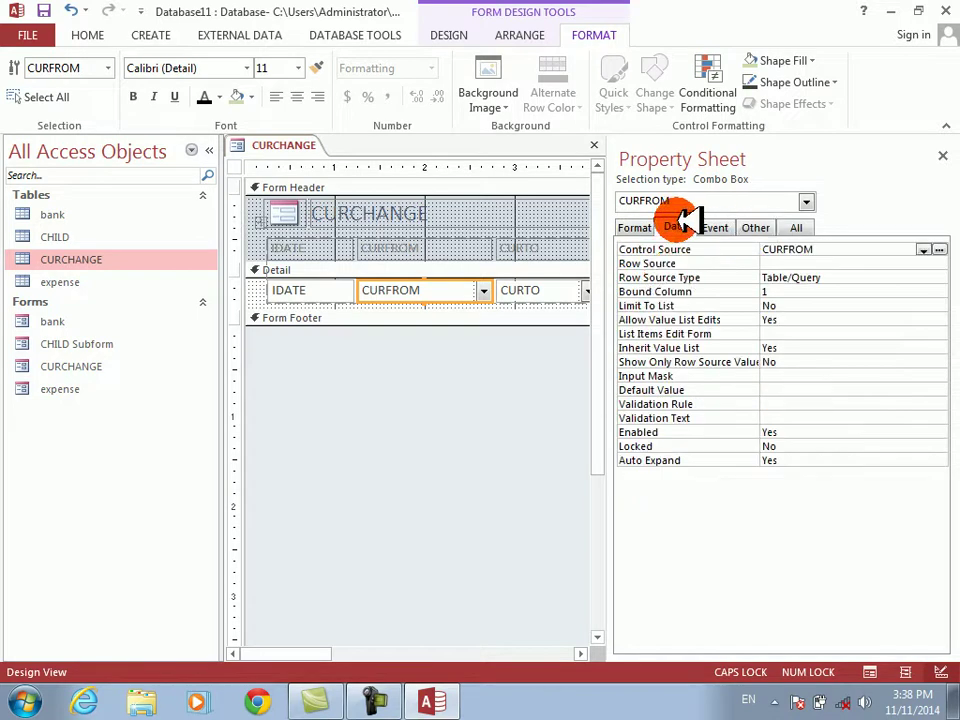
double_click(671, 276)
left_click(666, 262)
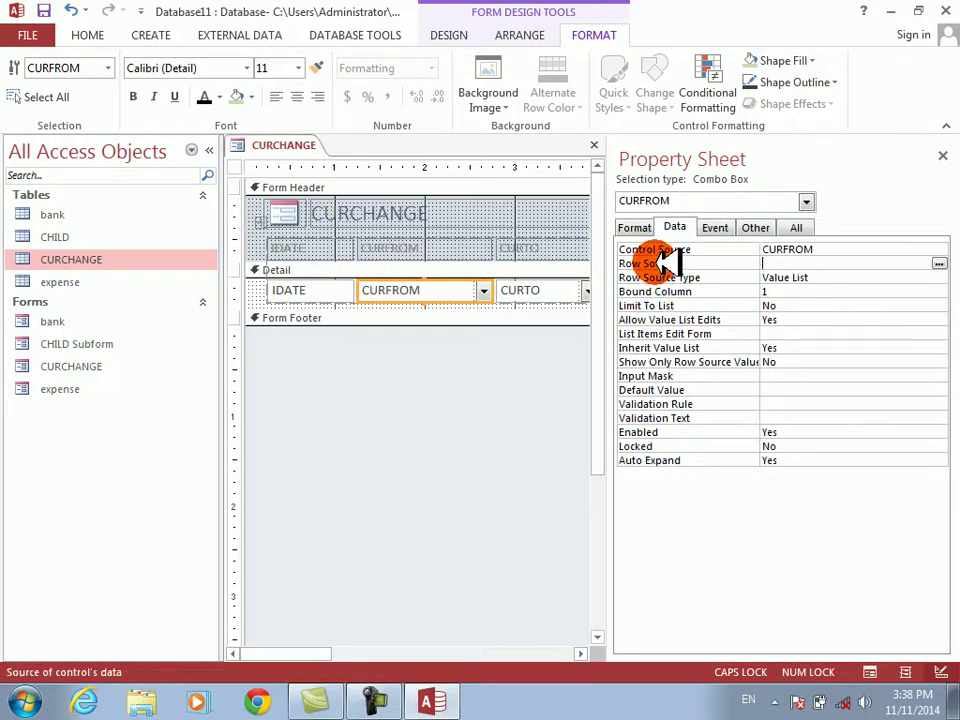
key("Caps_Lock")
type("u")
key("Caps_Lock")
key("BackSpace")
type("USD;AFG")
key("Return")
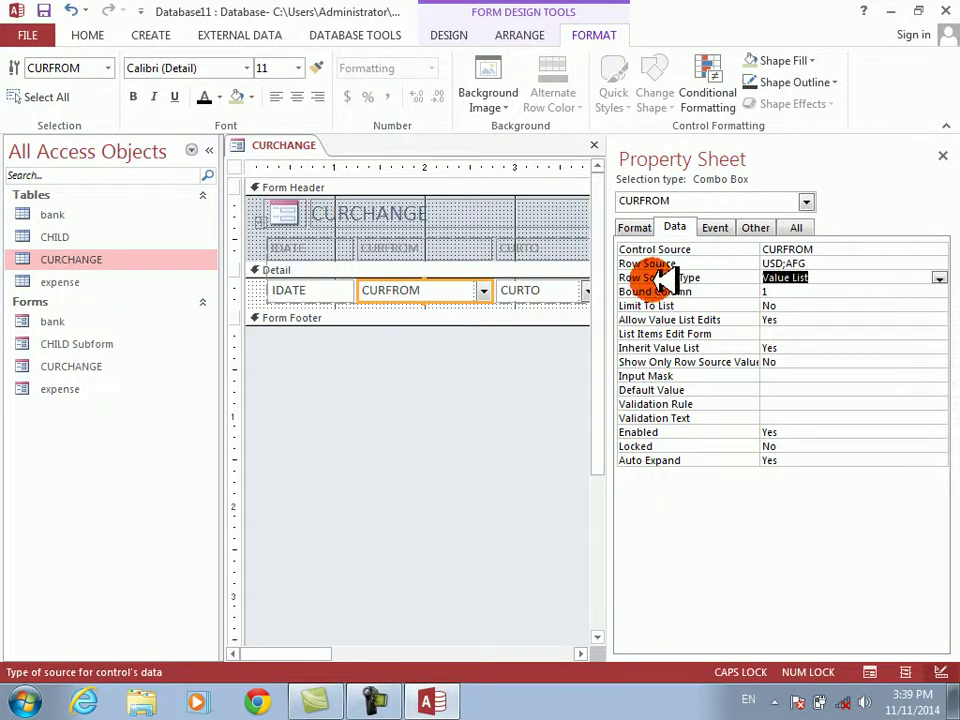
Give CURTO the same Value List row source, USD;AFG
left_click(578, 291)
double_click(655, 274)
left_click(657, 262)
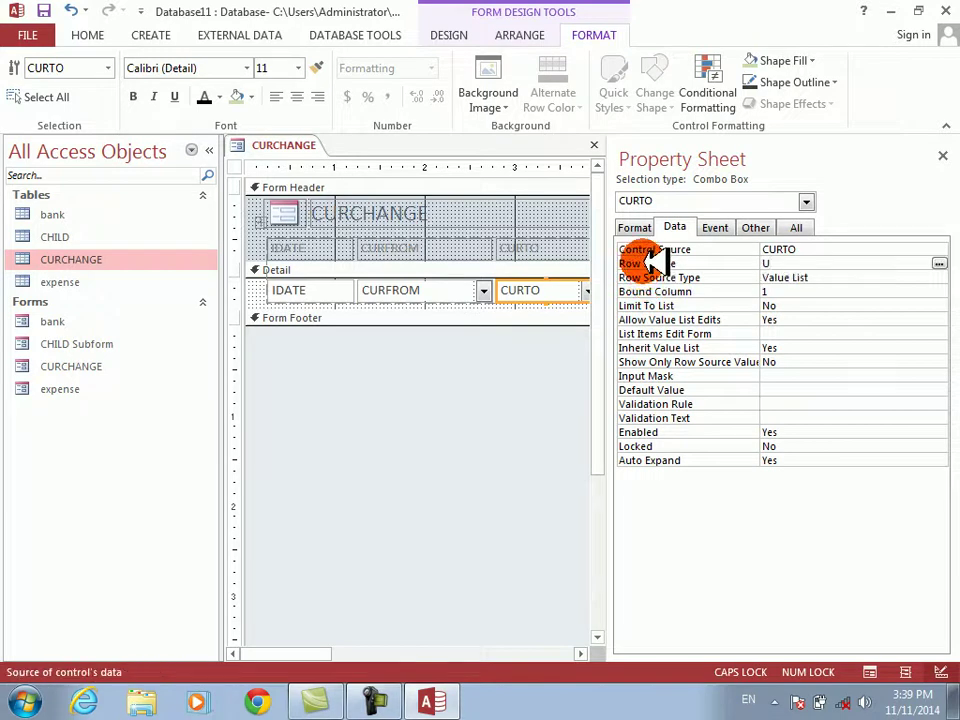
key("Return")
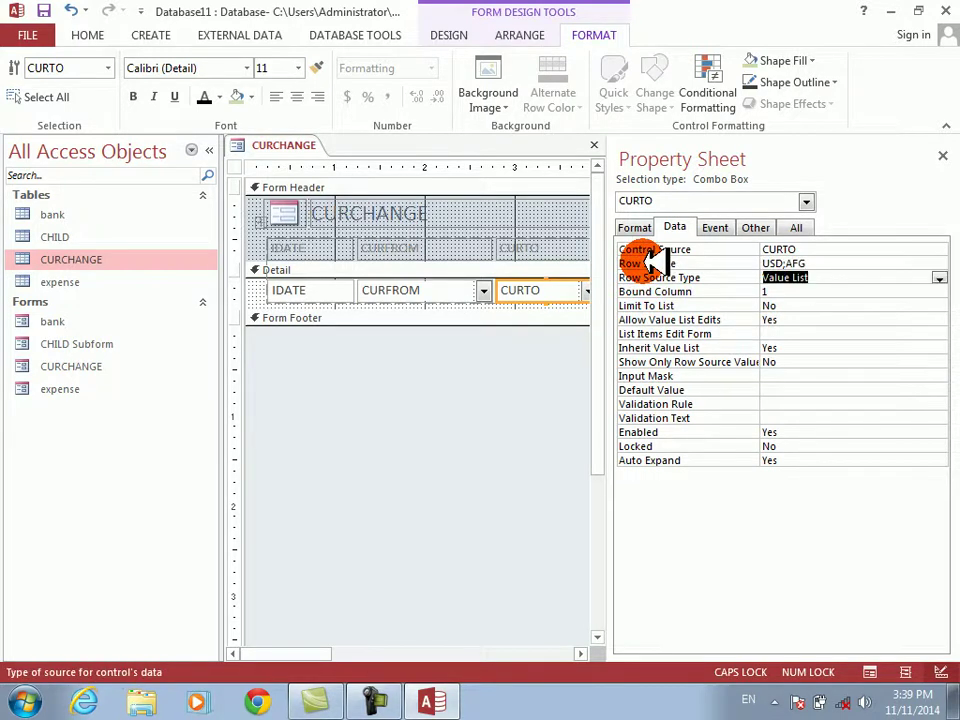
Close the property sheet and narrow the CURFROM, CURTO and header title boxes
left_click(942, 155)
left_click(452, 289)
left_click_drag(452, 289, 445, 289)
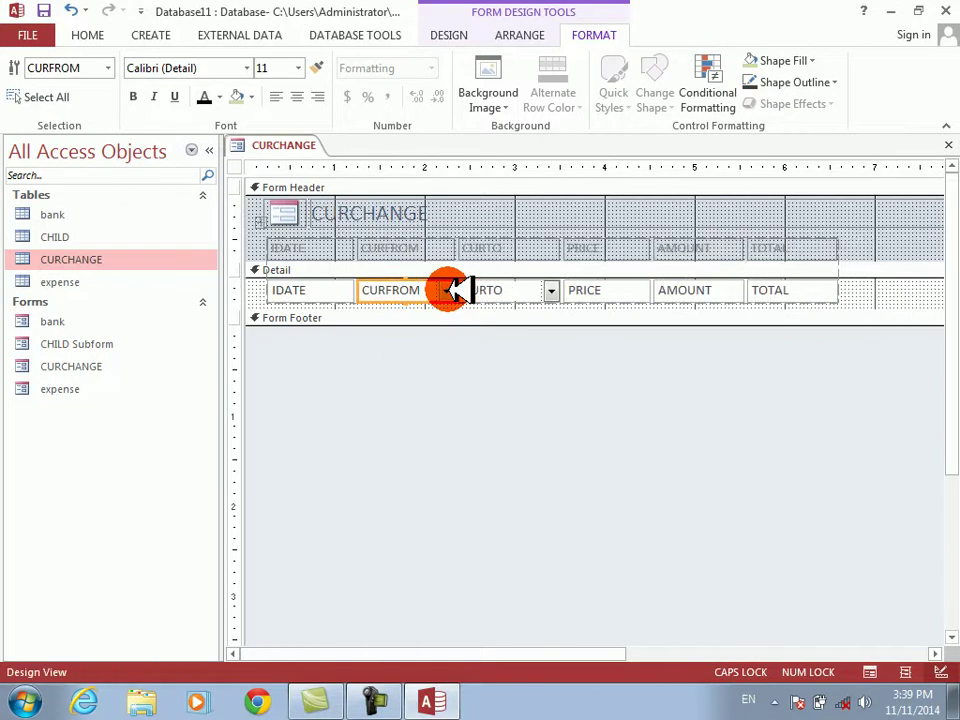
left_click(482, 290)
key("shift+Left")
key("shift+Left")
key("shift+Left")
key("shift+Left")
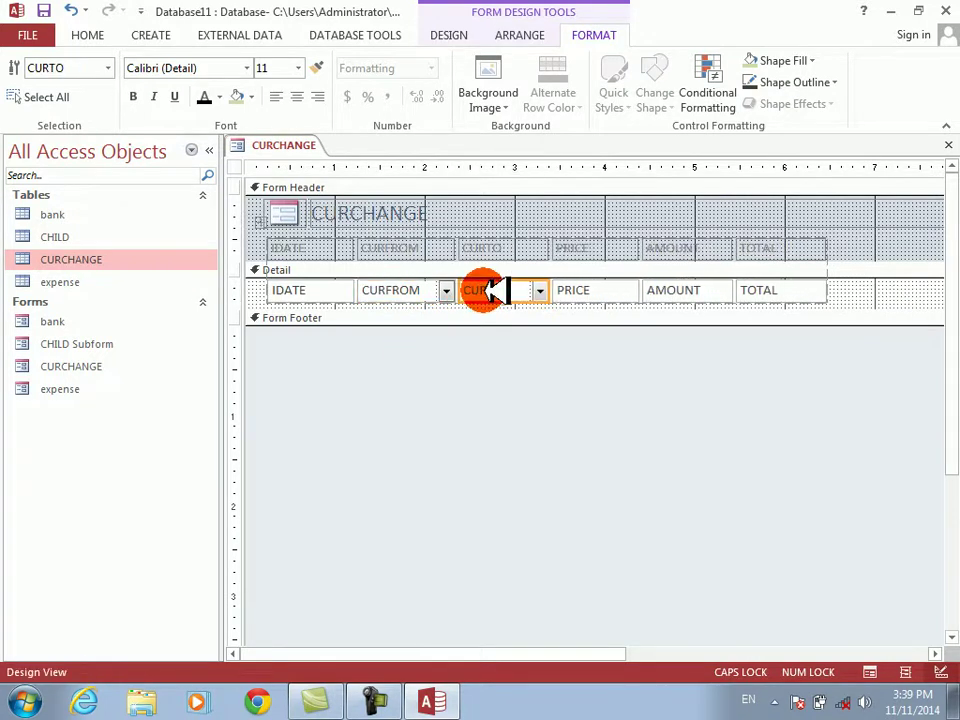
left_click(684, 210)
key("shift+Left")
key("shift+Left")
key("shift+Left")
key("shift+Left")
key("shift+Left")
key("shift+Left")
key("shift+Left")
key("shift+Left")
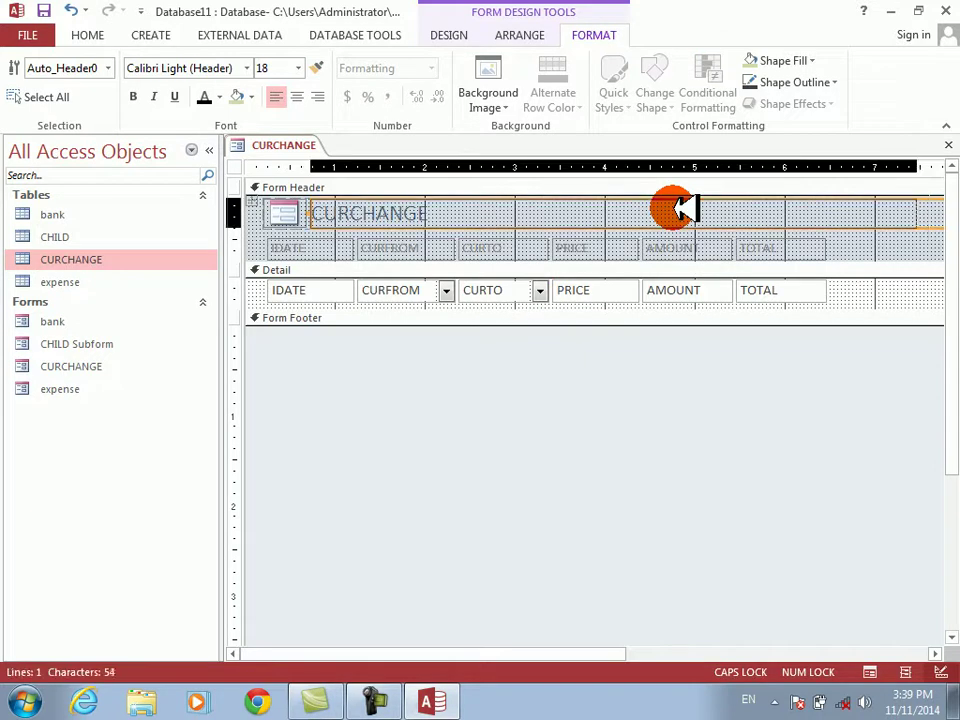
In the form's Format properties, set Auto Center to Yes and Border Style to Thin
right_click(662, 531)
left_click(707, 522)
left_click(756, 227)
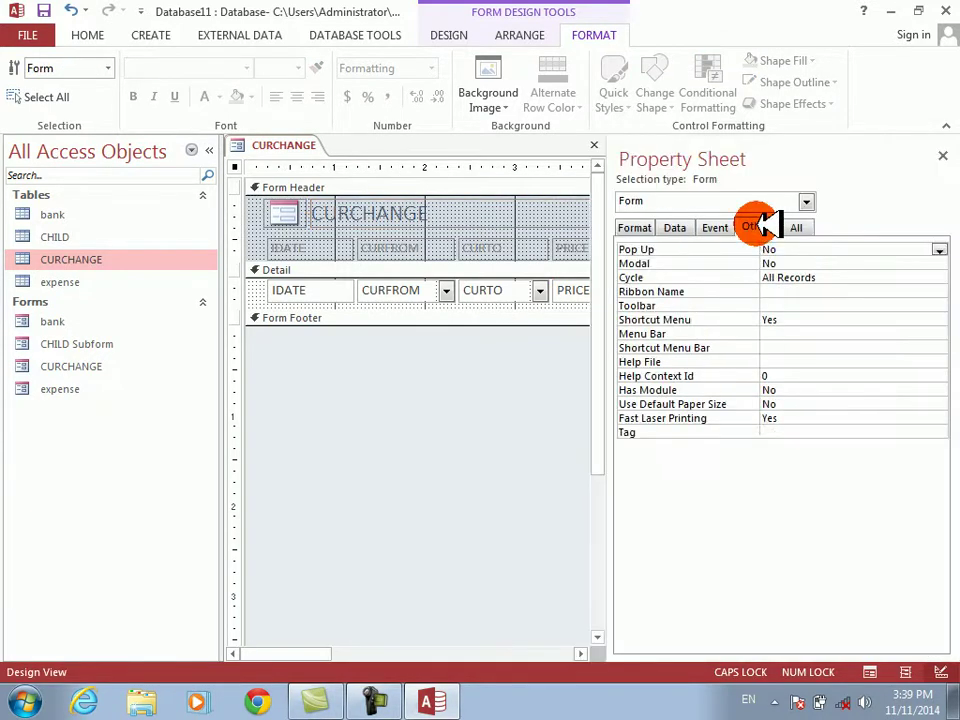
left_click(630, 227)
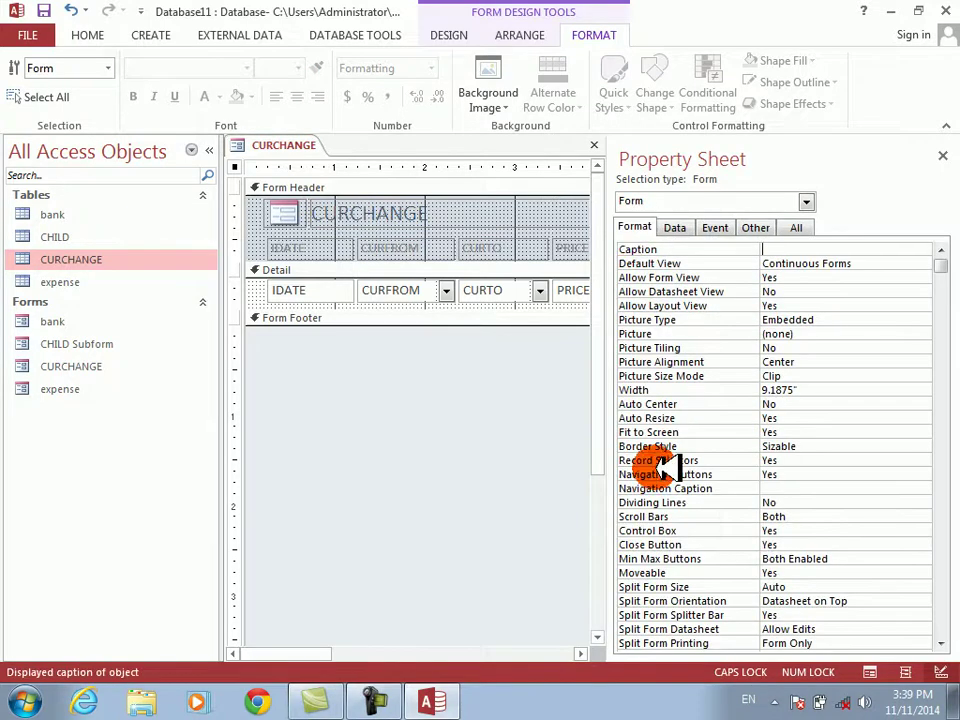
double_click(664, 403)
left_click(664, 431)
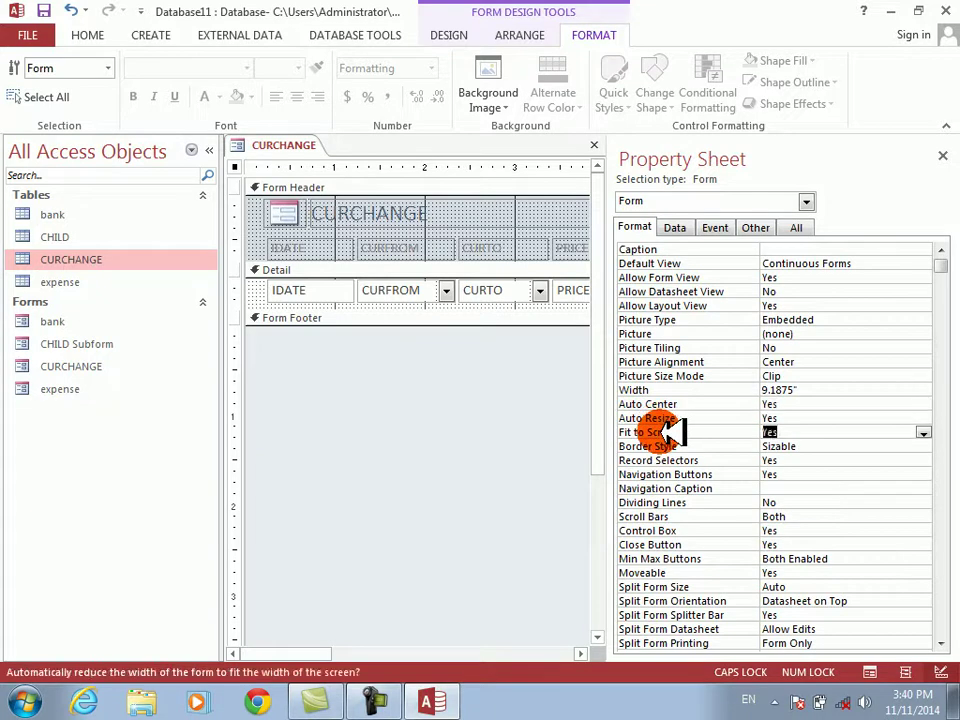
left_click(672, 446)
double_click(672, 446)
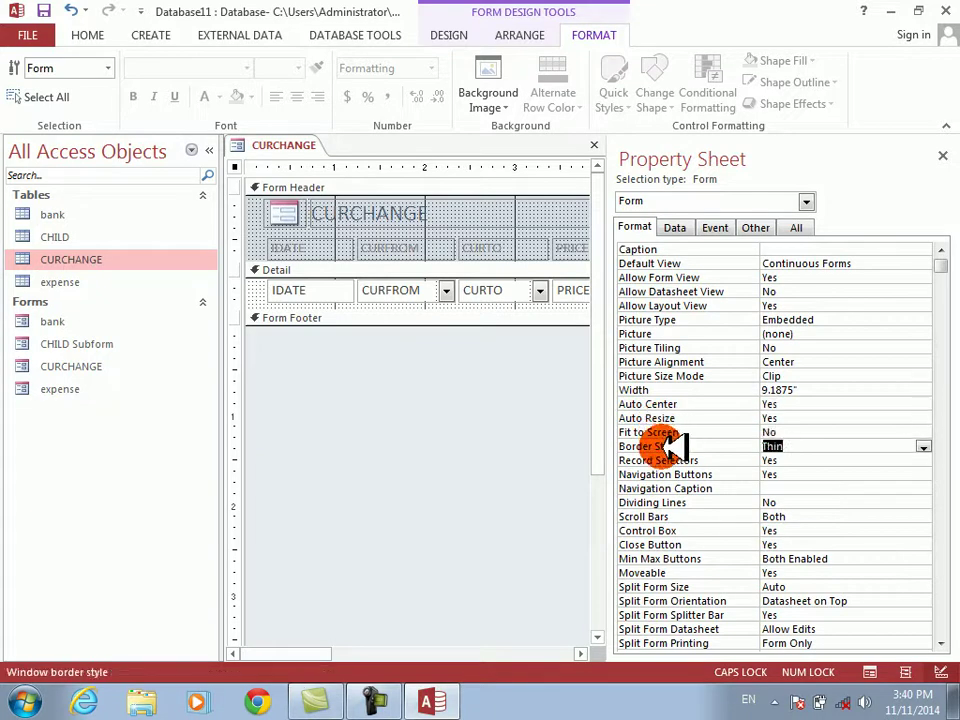
Turn off record selectors, navigation buttons, scroll bars and min/max buttons, then narrow the form to TOTAL
double_click(669, 460)
double_click(676, 474)
double_click(673, 516)
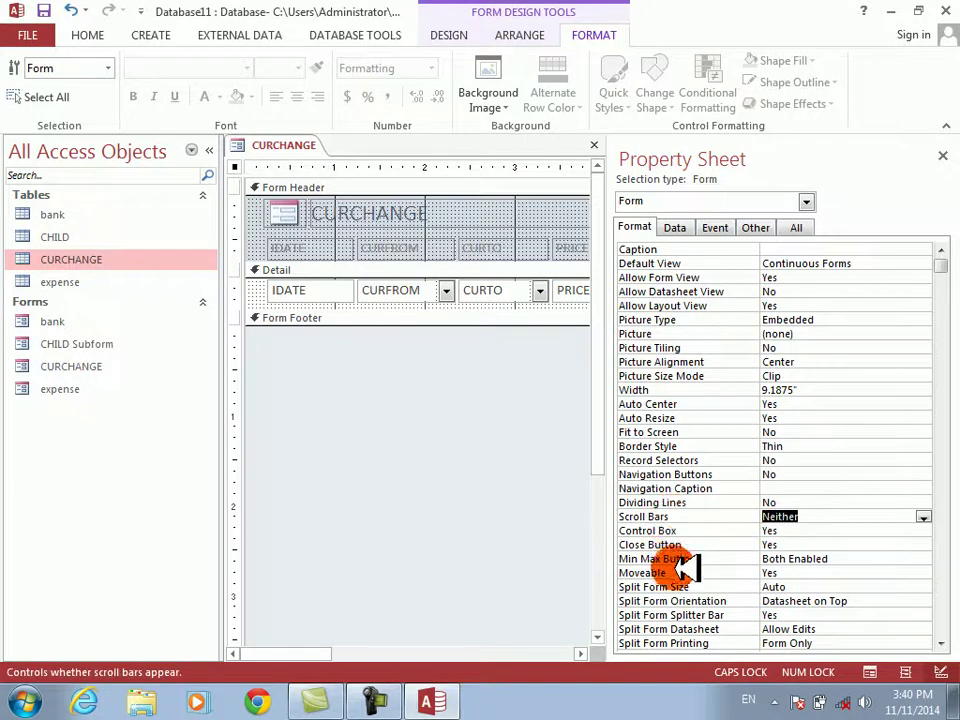
double_click(674, 558)
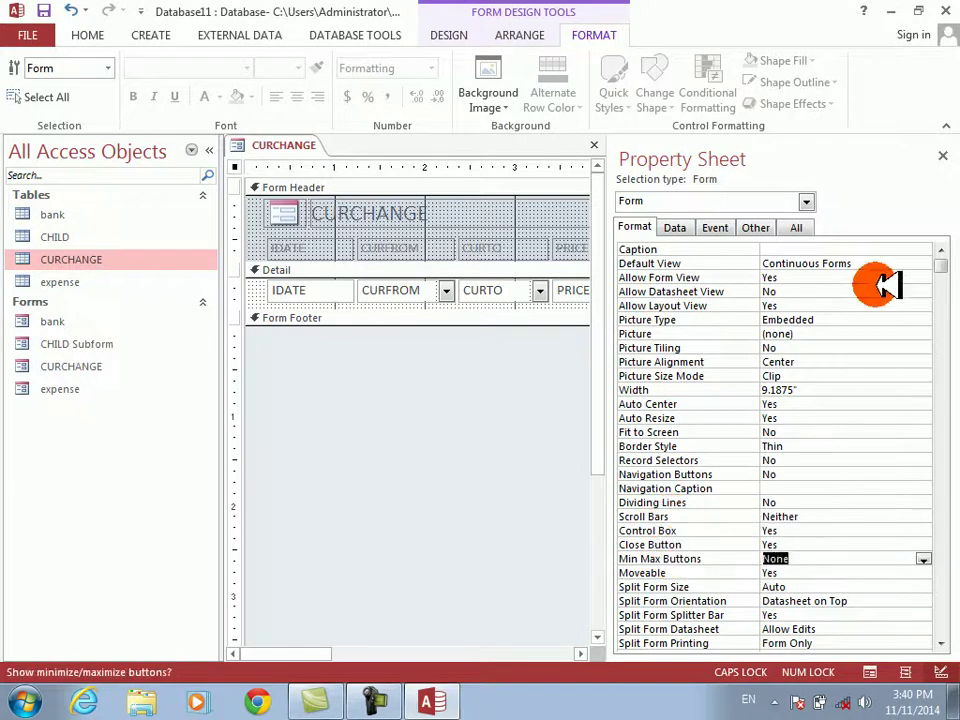
left_click(944, 152)
left_click_drag(490, 648, 677, 654)
left_click_drag(852, 296, 618, 294)
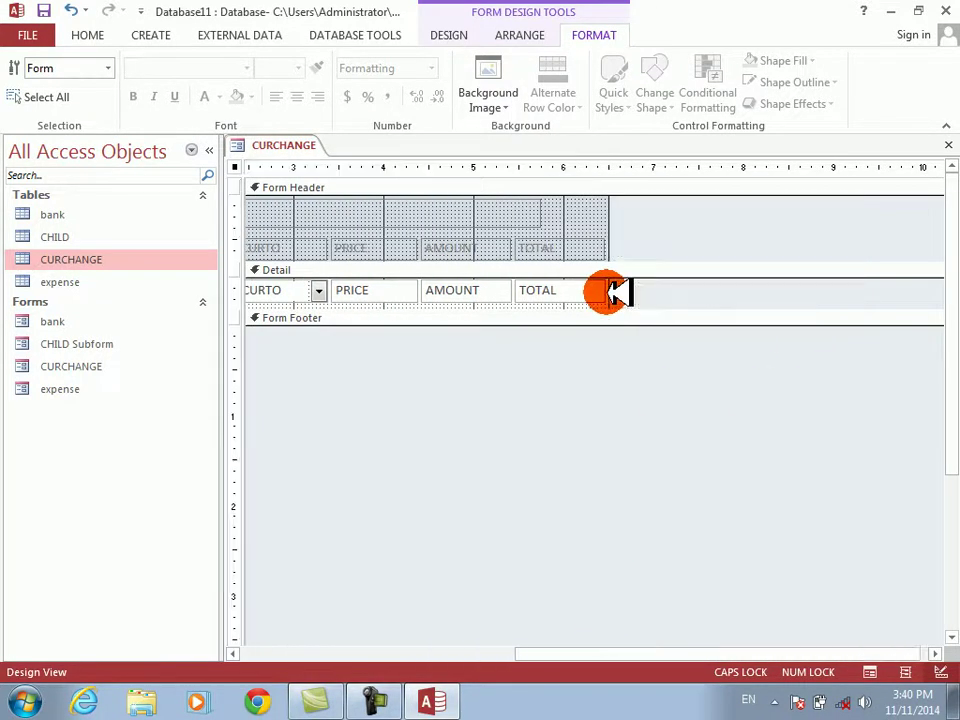
left_click_drag(585, 649, 475, 648)
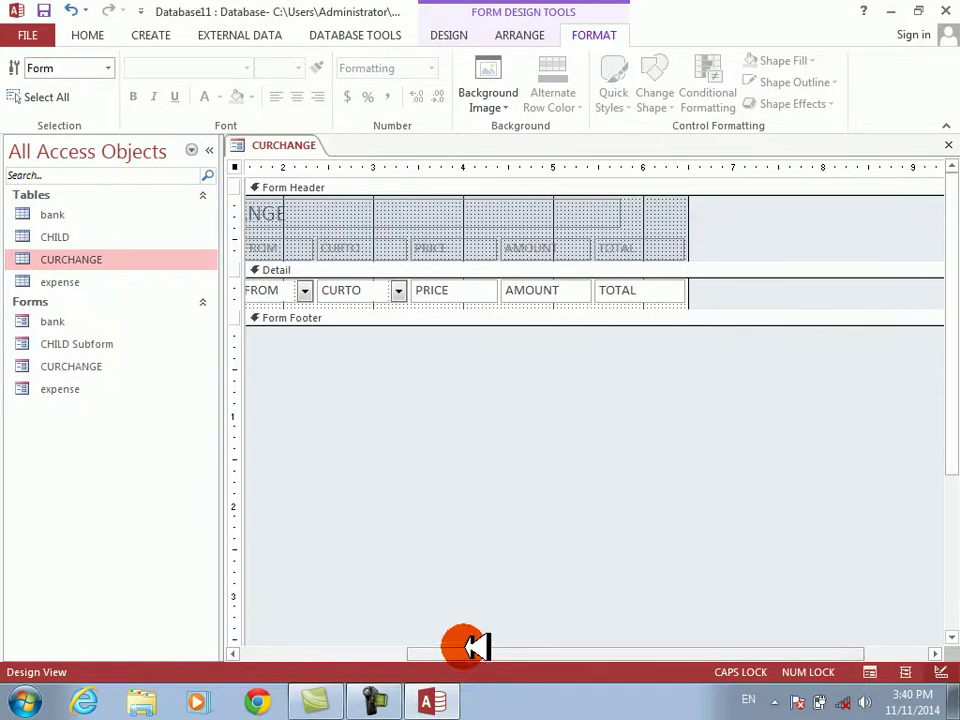
Create an On Got Focus event procedure for the TOTAL box and begin typing its IF statement
left_click(638, 291)
right_click(638, 291)
left_click(680, 670)
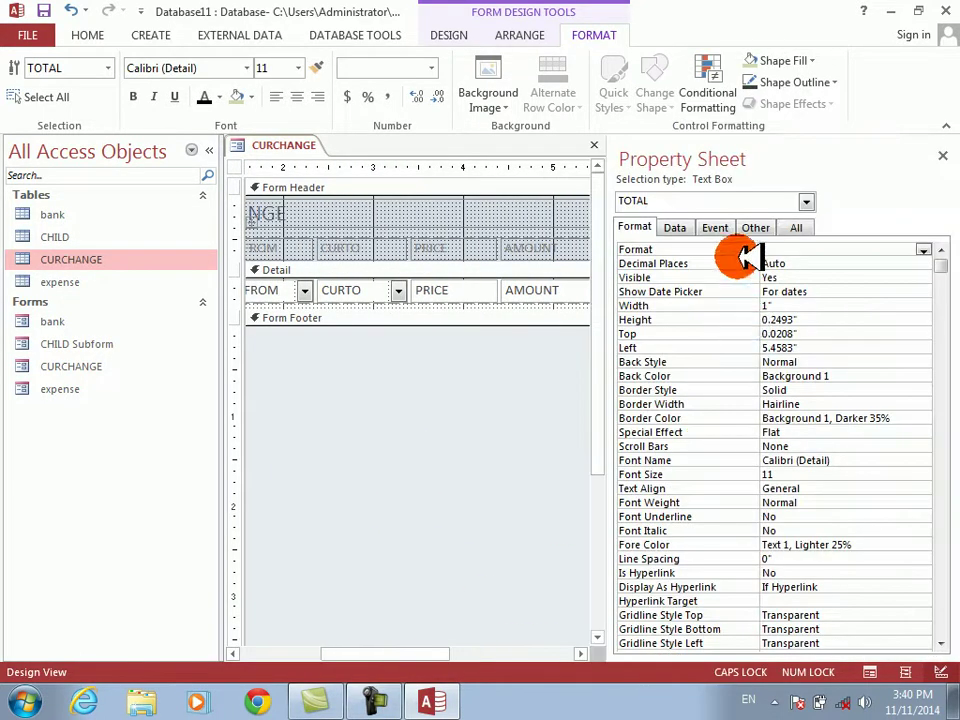
left_click(718, 226)
double_click(662, 320)
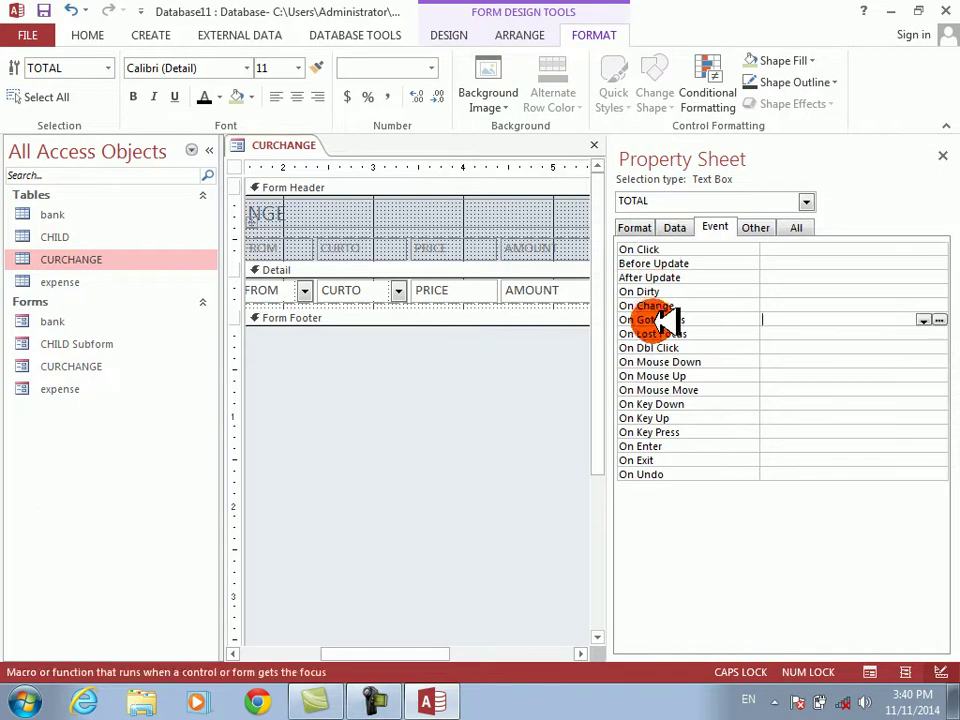
left_click(940, 321)
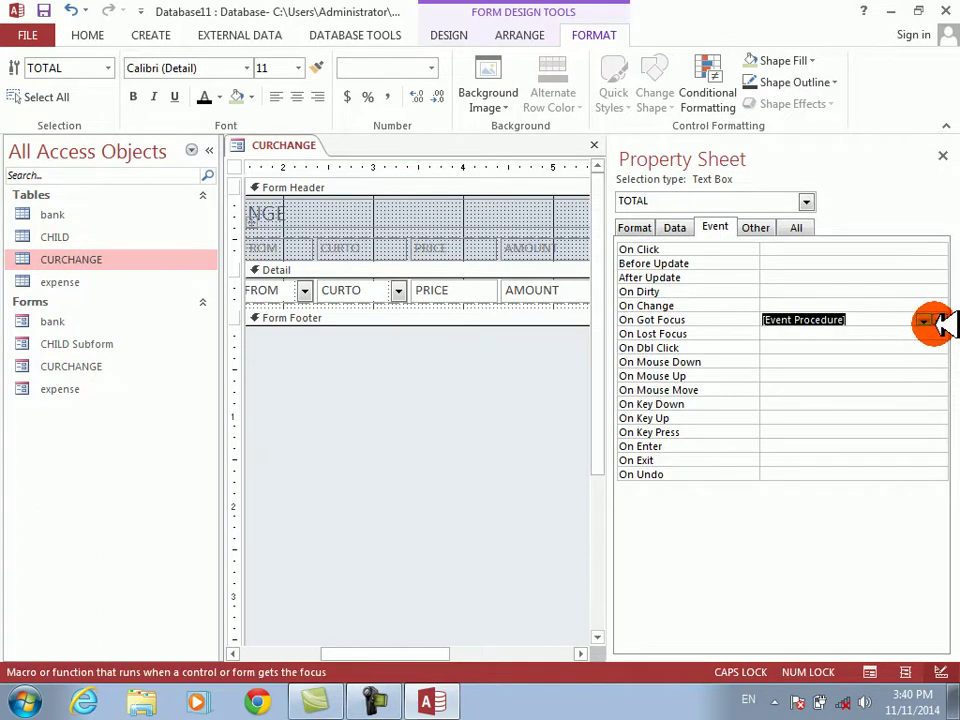
type("IF CU")
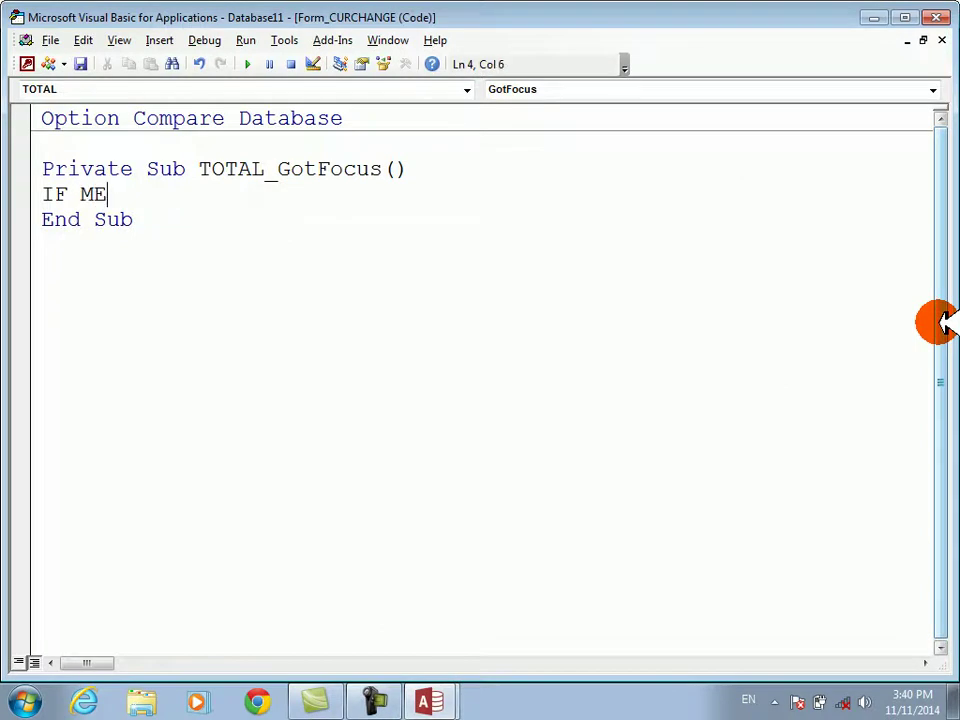
type(".U")
Write the USD branch: If Me.CURFROM = "USD" Then Me.TOTAL.Value = Me.amount.Value * PRICE.Value
key("BackSpace")
type("CURFROM")
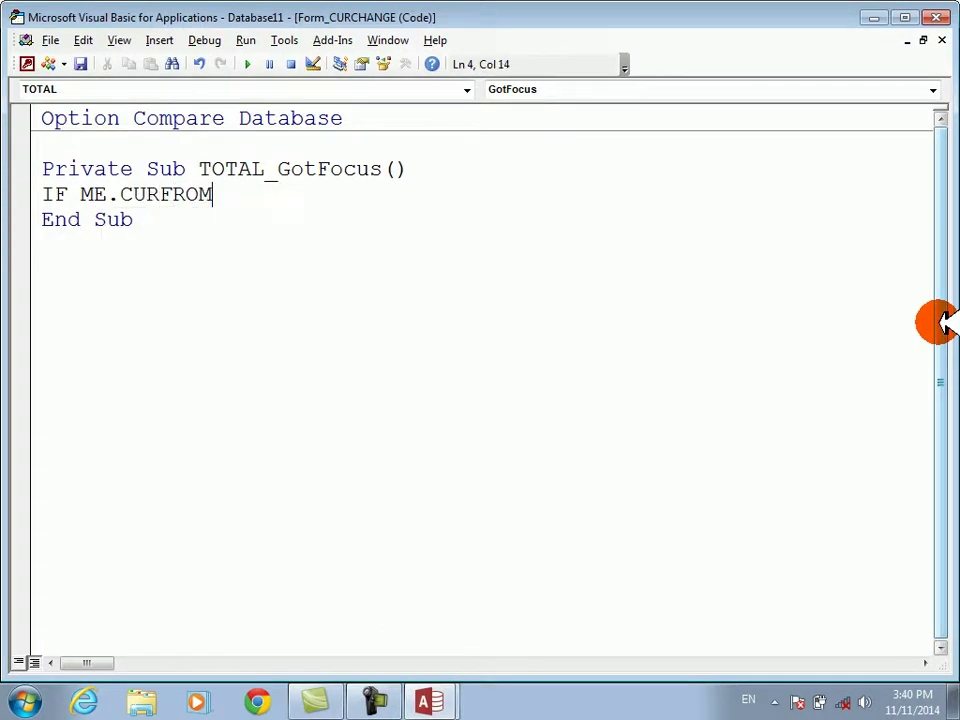
type("=\"USD\" THEN")
key("Return")
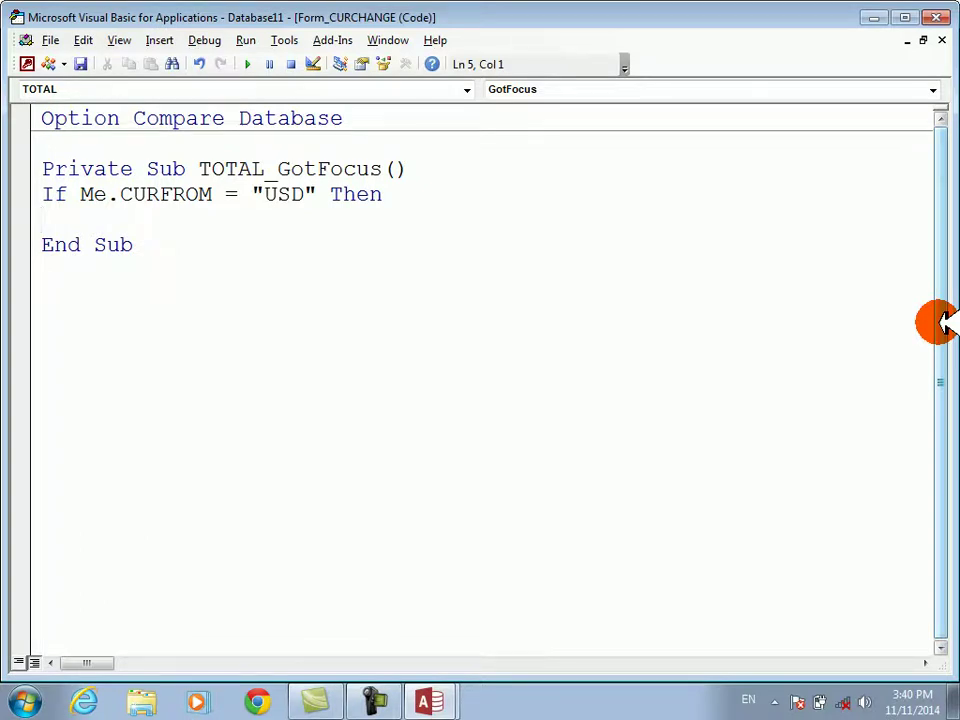
type("ME.TOTAL.")
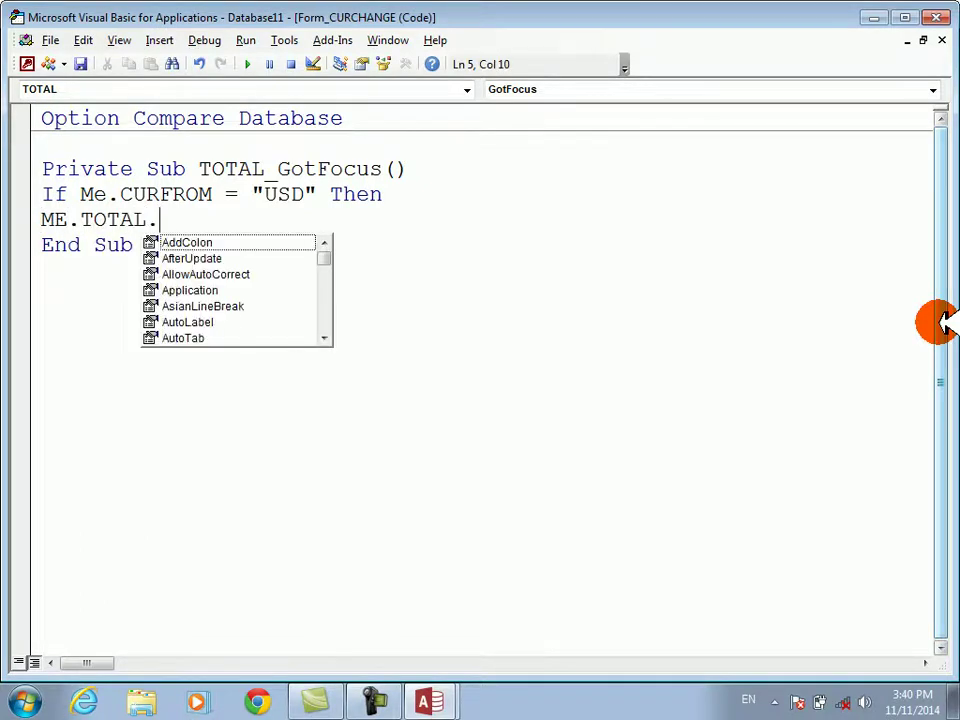
type("VALUE")
key("Tab")
type("=")
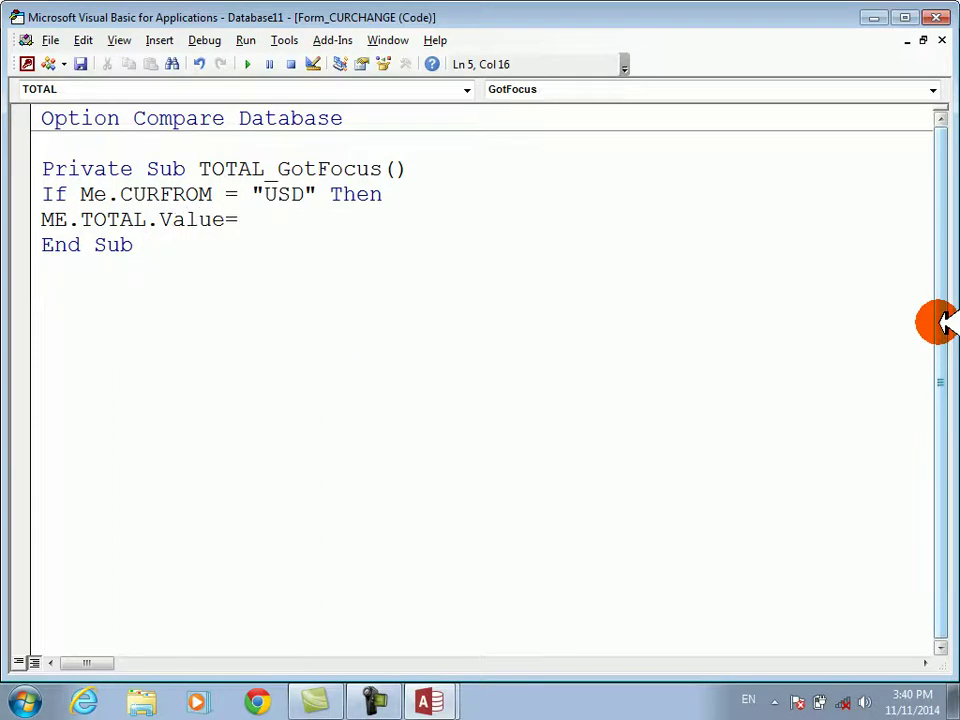
type("ME.amount.VAL")
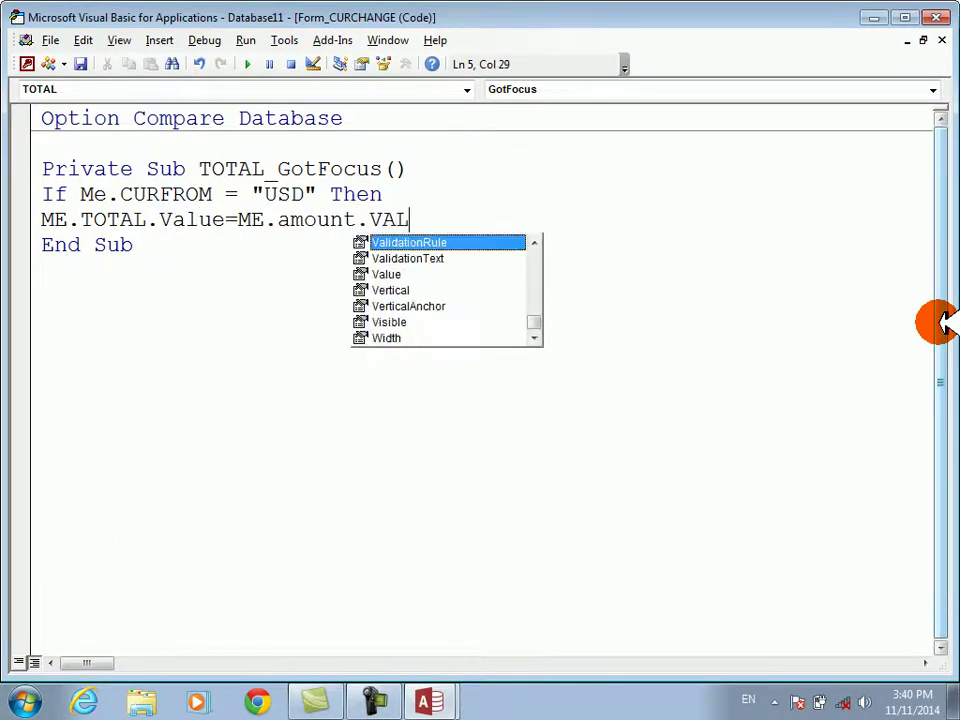
type("UE")
key("Tab")
type("PRICE.Value")
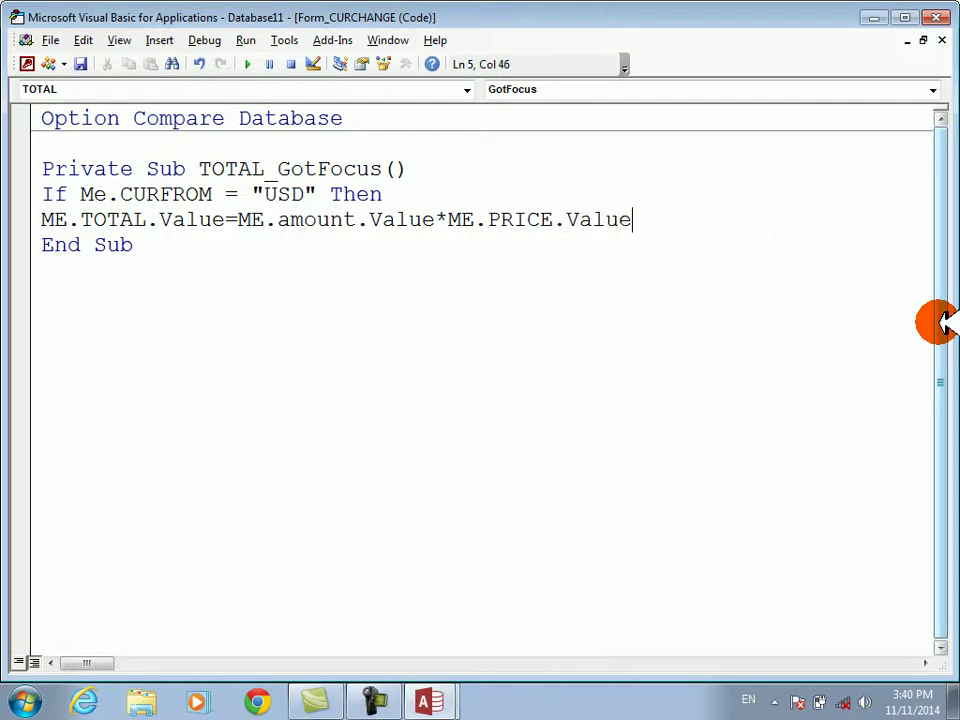
key("Return")
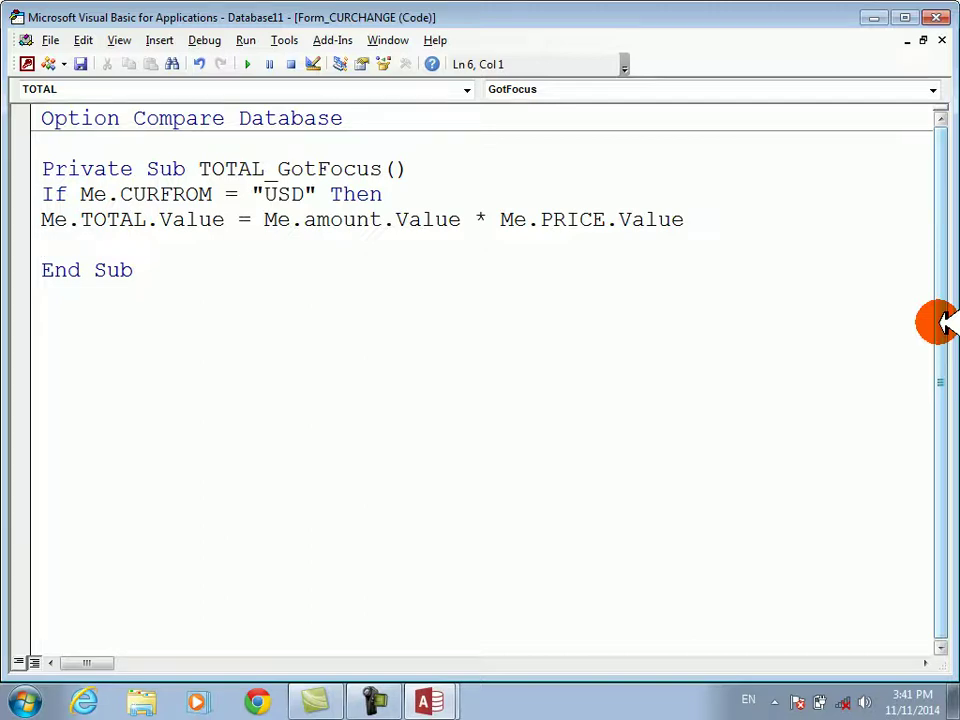
Add the AFG branch: ElseIf Me.CURFROM = "AFG" Then Me.TOTAL.Value = AMOUNT.Value / PRICE.Value
type("E")
key("BackSpace")
type("ELSEIF ")
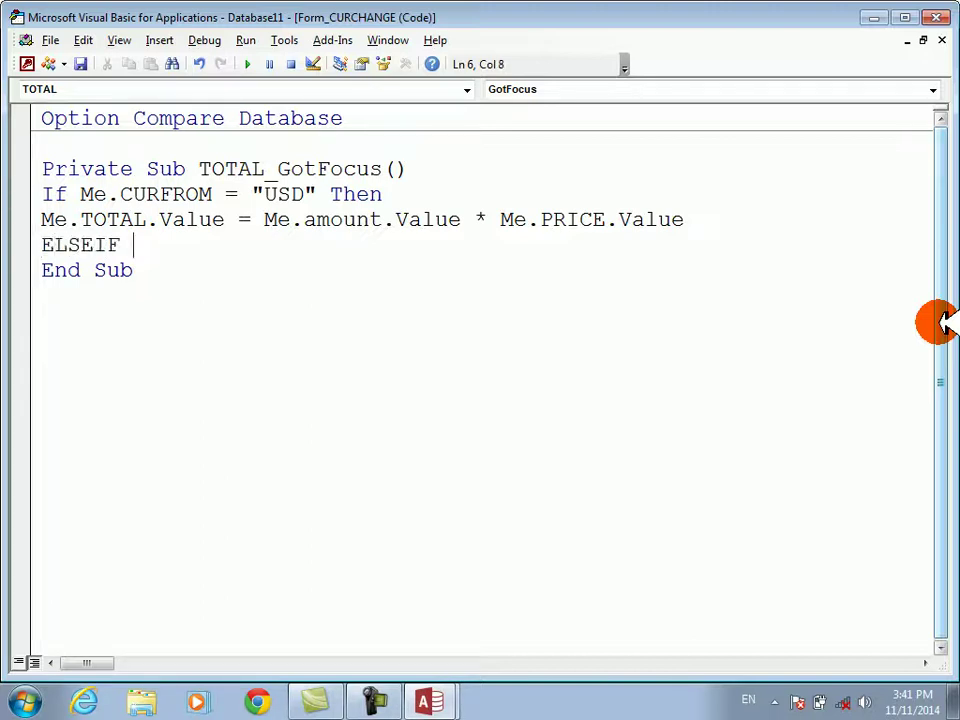
type("ME.CU")
key("Tab")
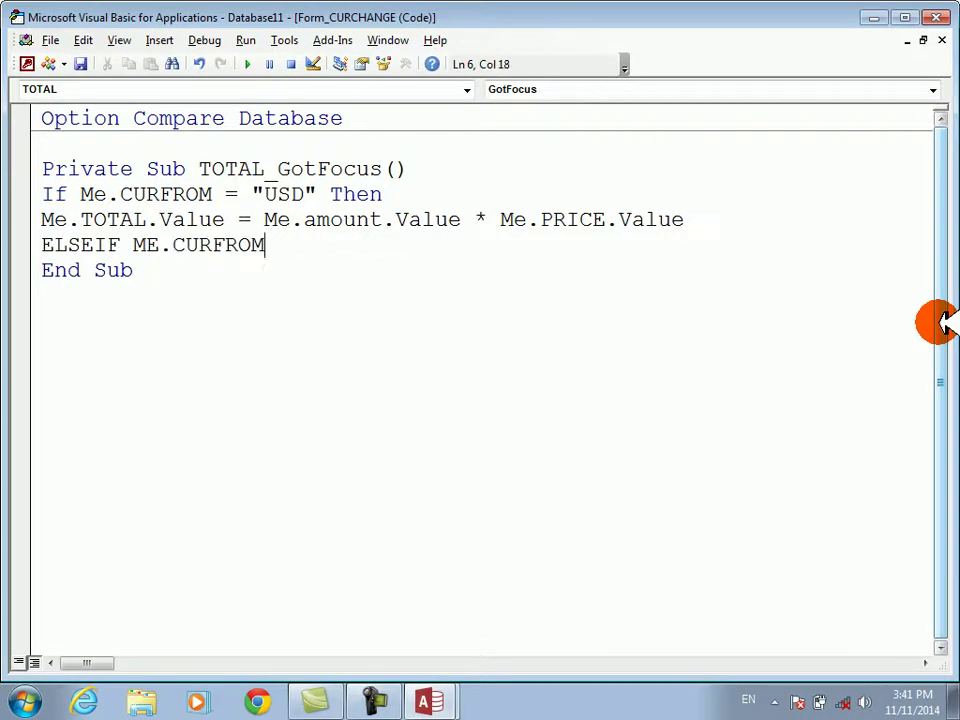
type("=\"AFG\" Then")
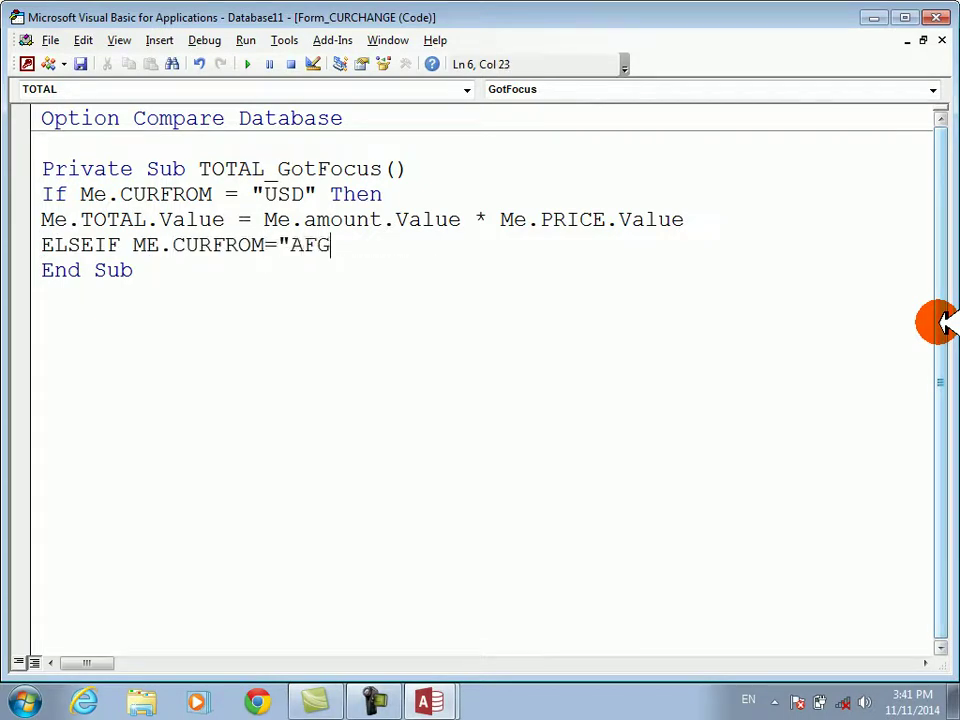
key("Return")
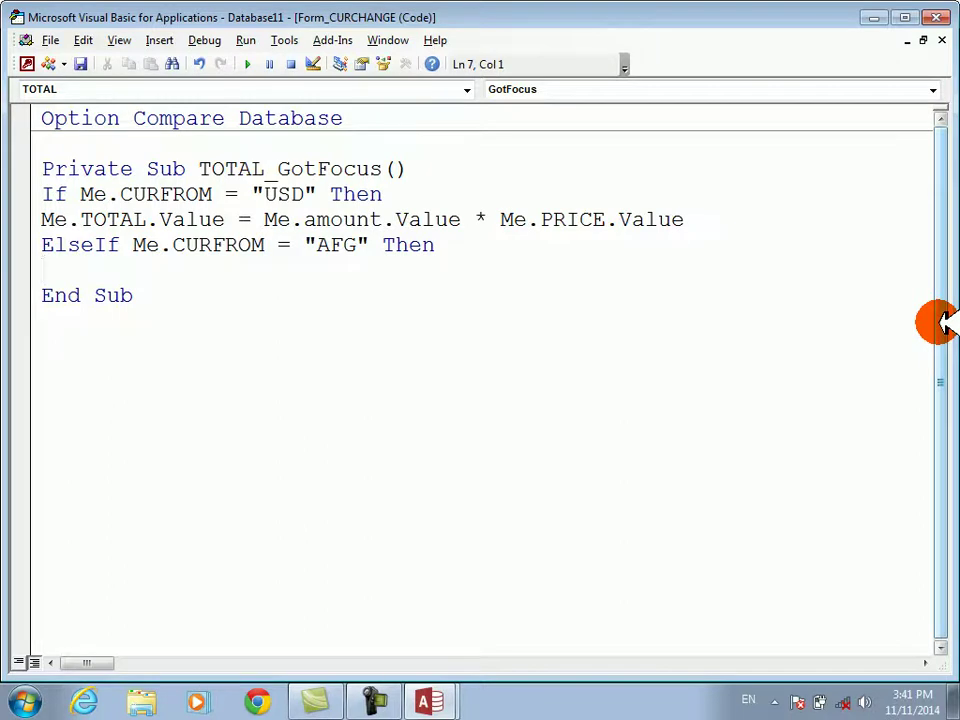
type("ME.TOTAL")
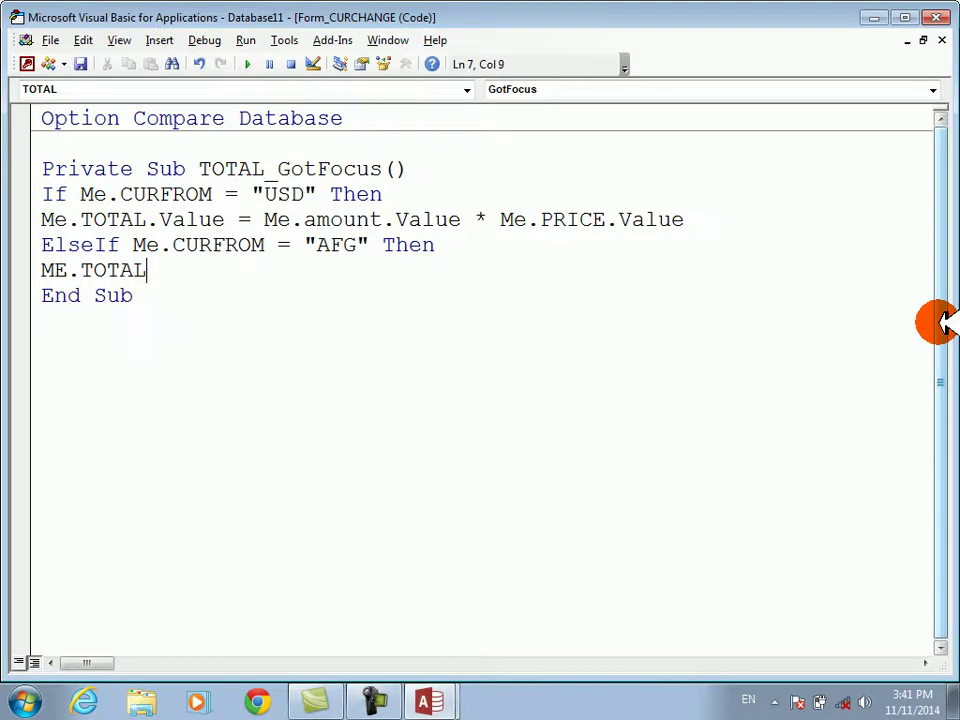
type(".VALU")
key("Tab")
type("=AMOUNT.VALUE")
key("Tab")
type("/")
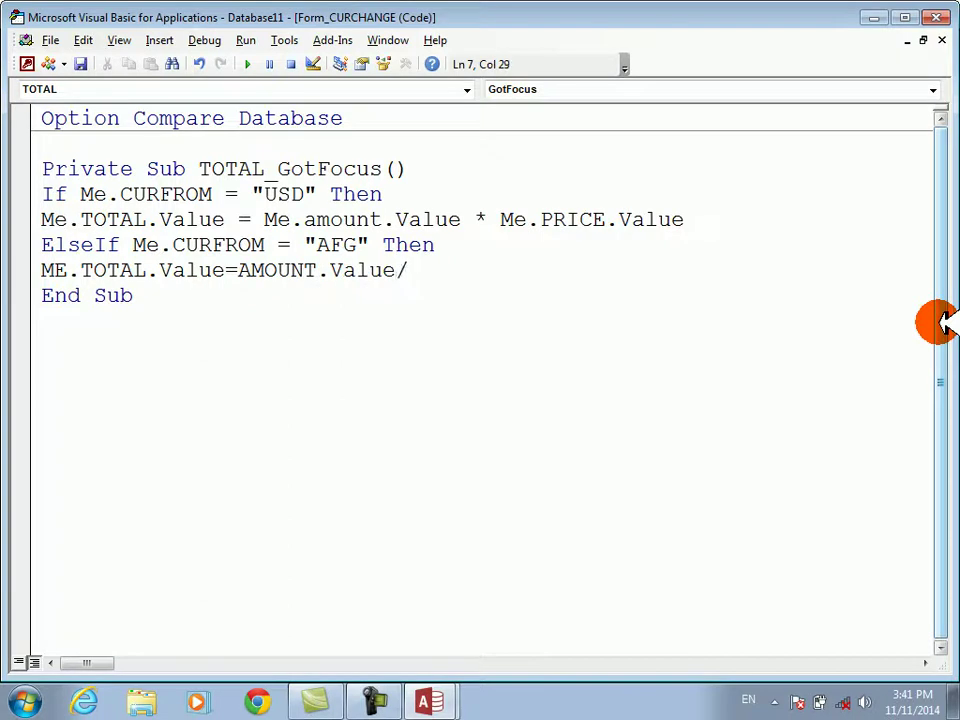
type("PRICE.VALUE")
key("Tab")
key("Return")
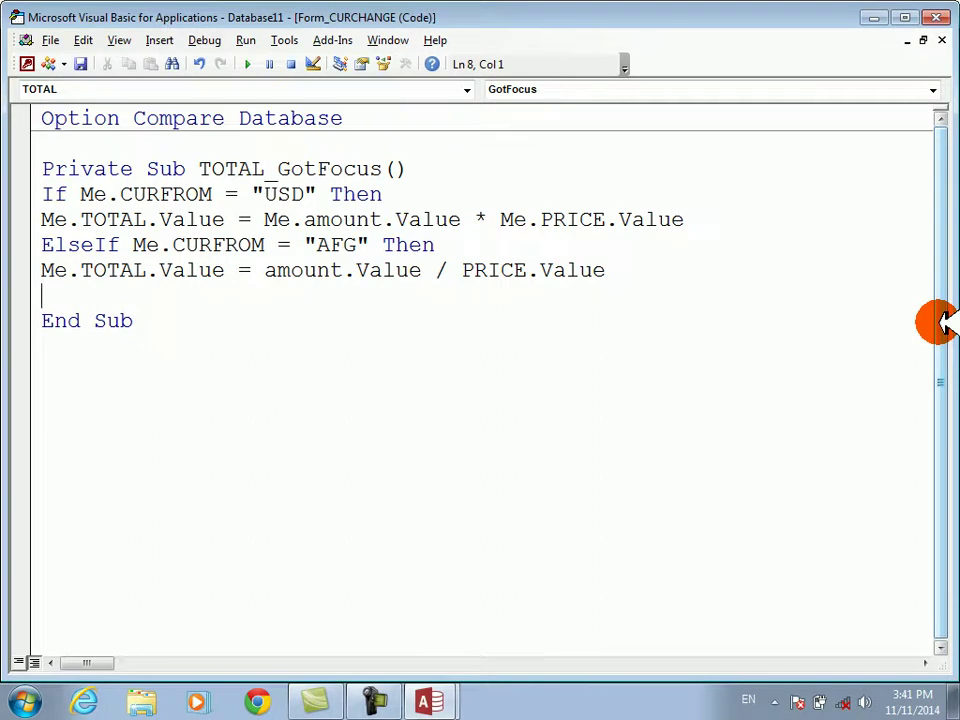
Close the block with End If and return to the Access form design
type("ENDIF")
key("Down")
key("alt+F11")
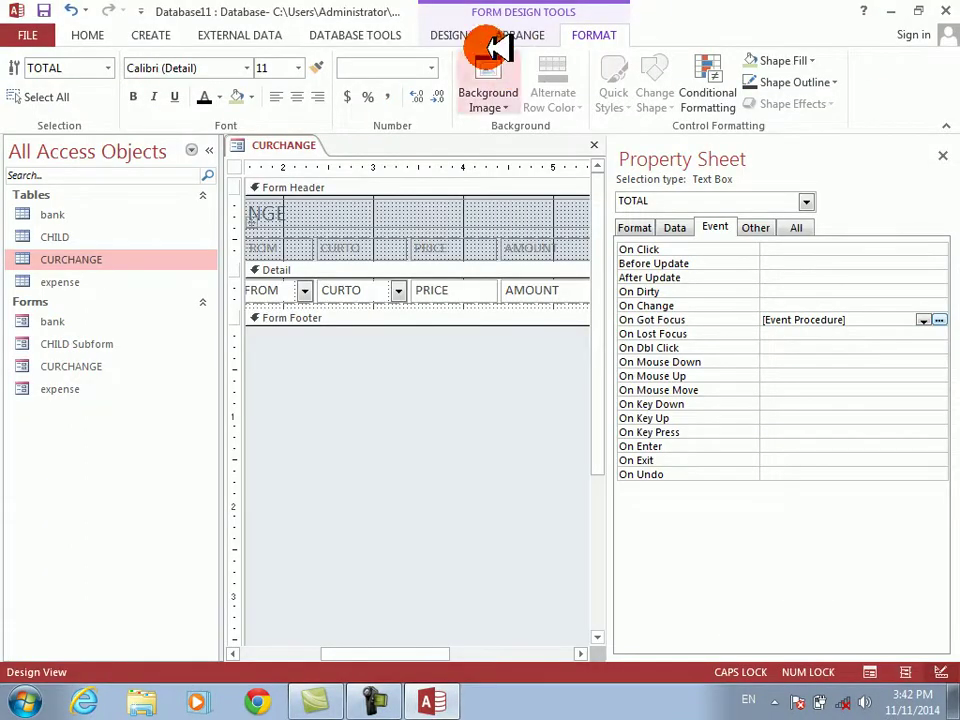
Open CURCHANGE in Form View, move its window up-left, and place the cursor in IDATE
left_click(442, 34)
left_click(26, 69)
left_click(420, 178)
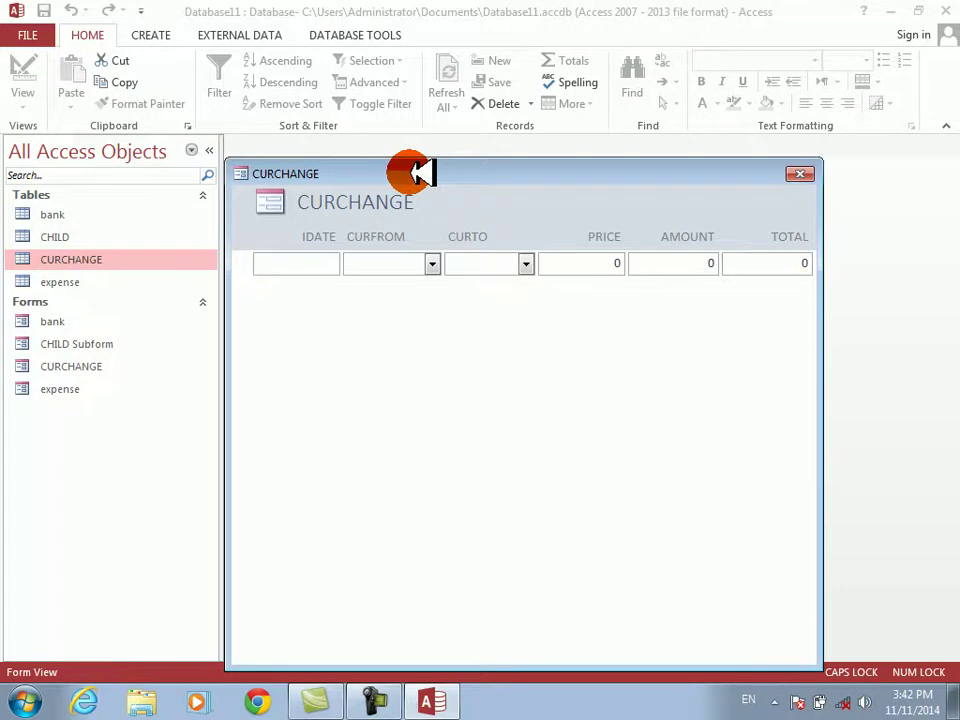
left_click_drag(420, 174, 380, 139)
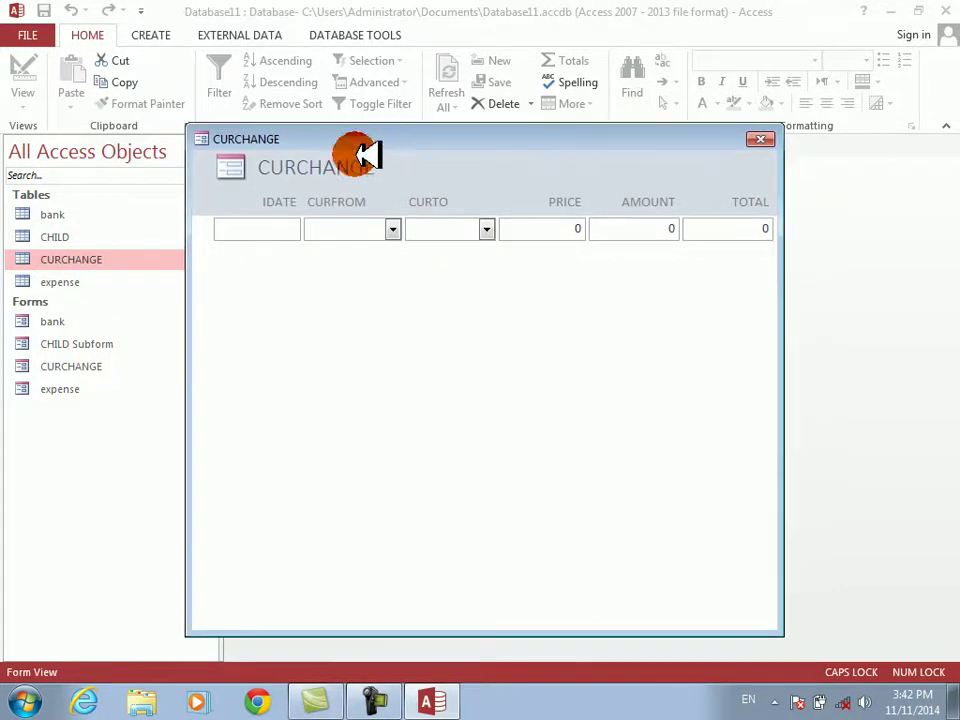
left_click(280, 227)
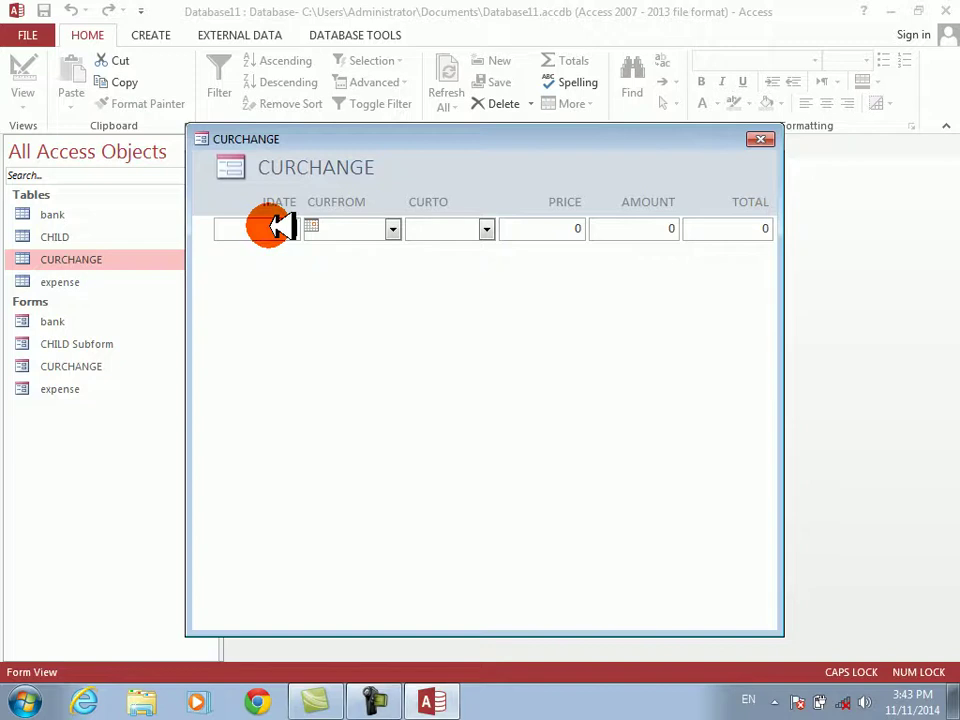
Enter date 1/1/2014 and pick USD as source and AFG as target currency
type("1/1/2014")
key("Tab")
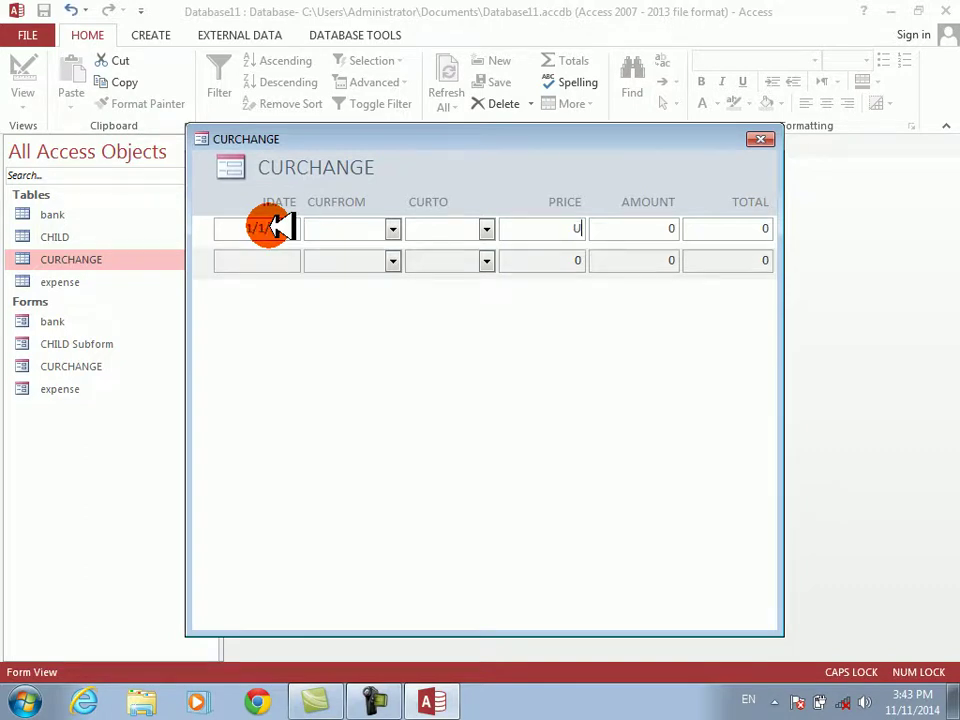
key("BackSpace")
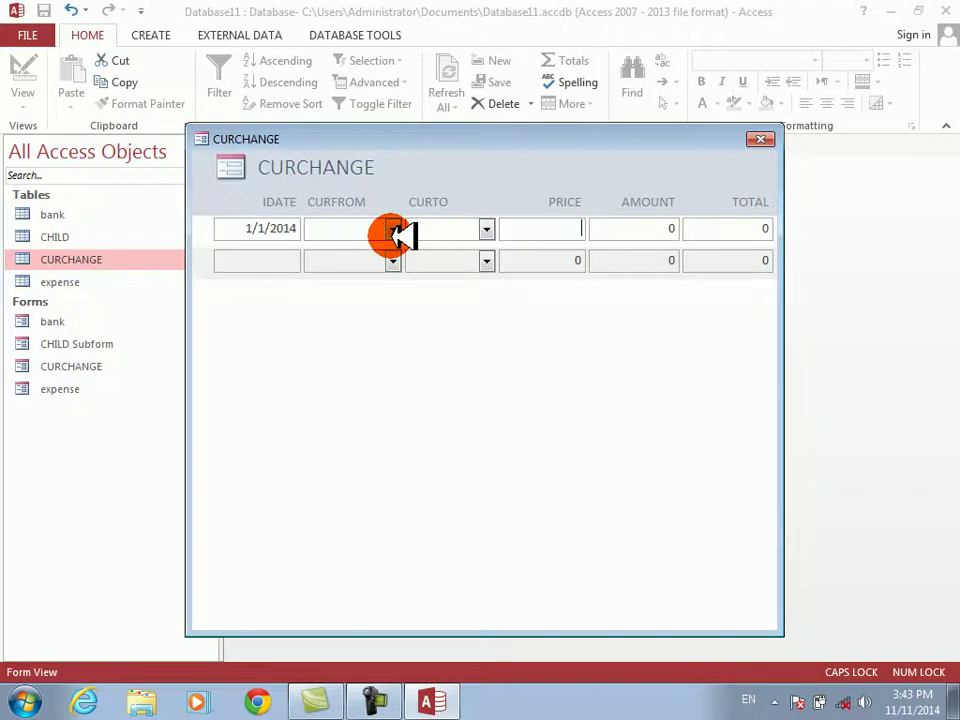
left_click(392, 232)
left_click(375, 250)
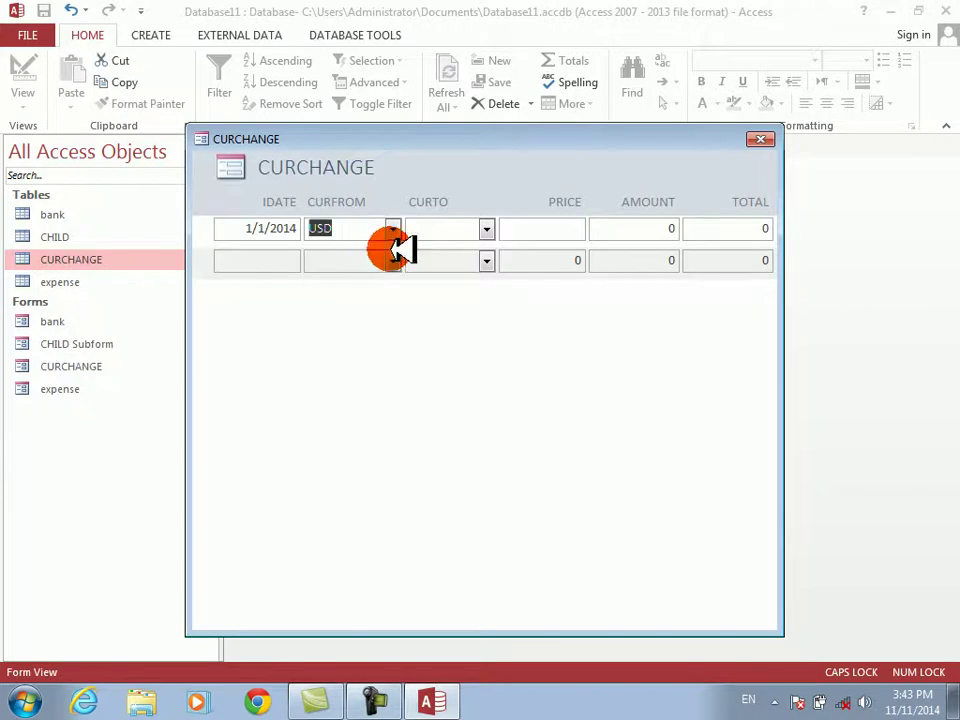
left_click(486, 229)
left_click(455, 268)
Enter PRICE 57 and AMOUNT 1200, then move into TOTAL to calculate it
left_click(538, 232)
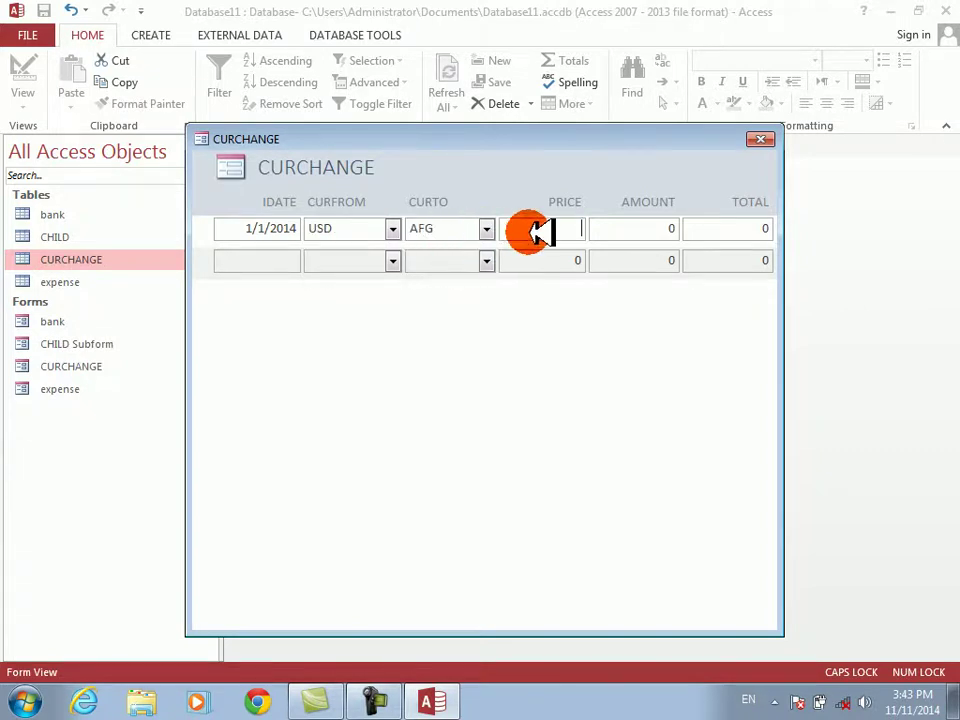
type("57")
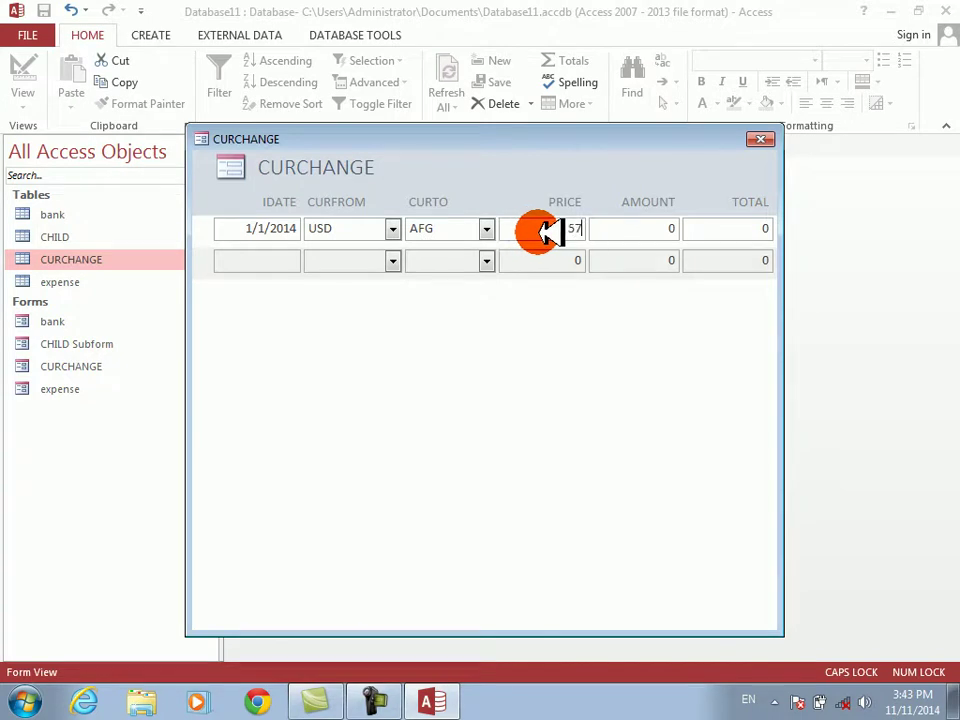
left_click(621, 238)
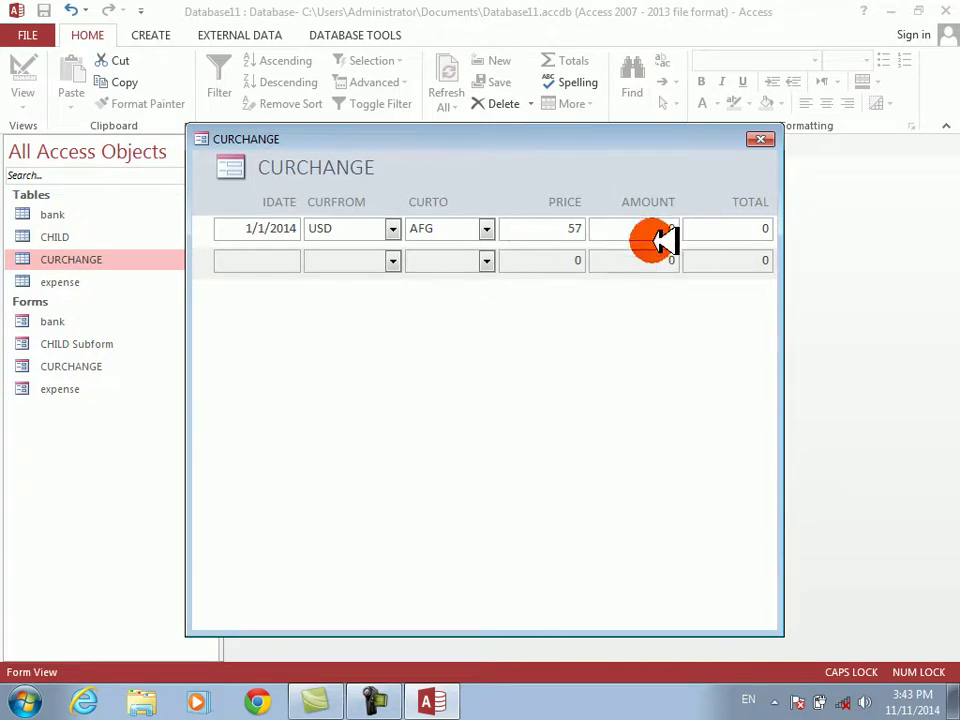
left_click_drag(653, 236, 730, 230)
type("1200")
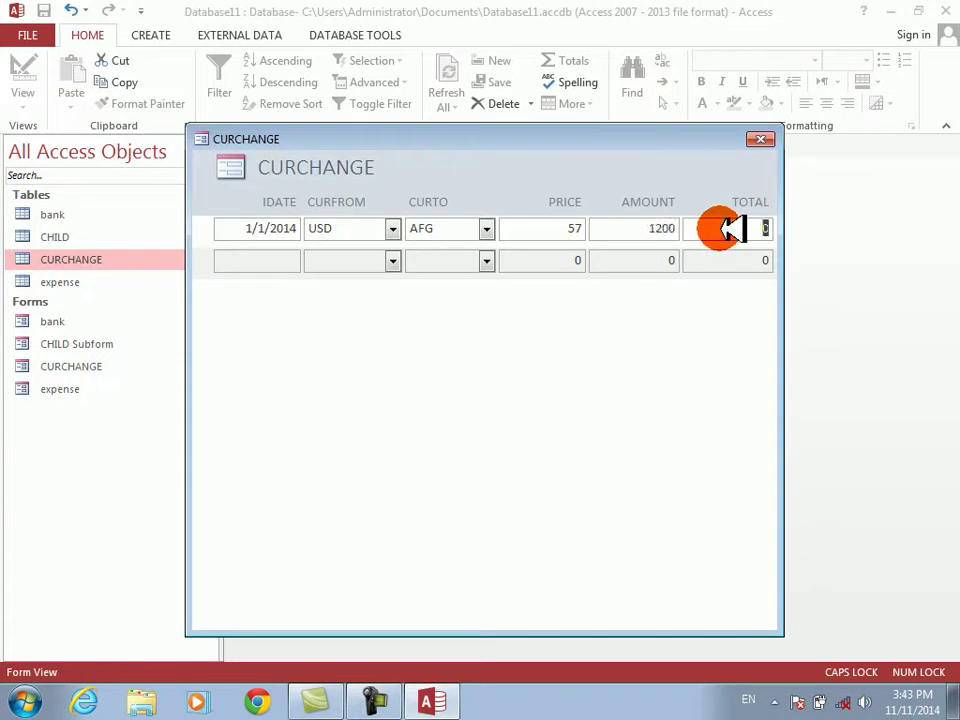
key("Tab")
Switch CURCHANGE to Design View, close the Property Sheet, and reopen it in Form View
right_click(689, 401)
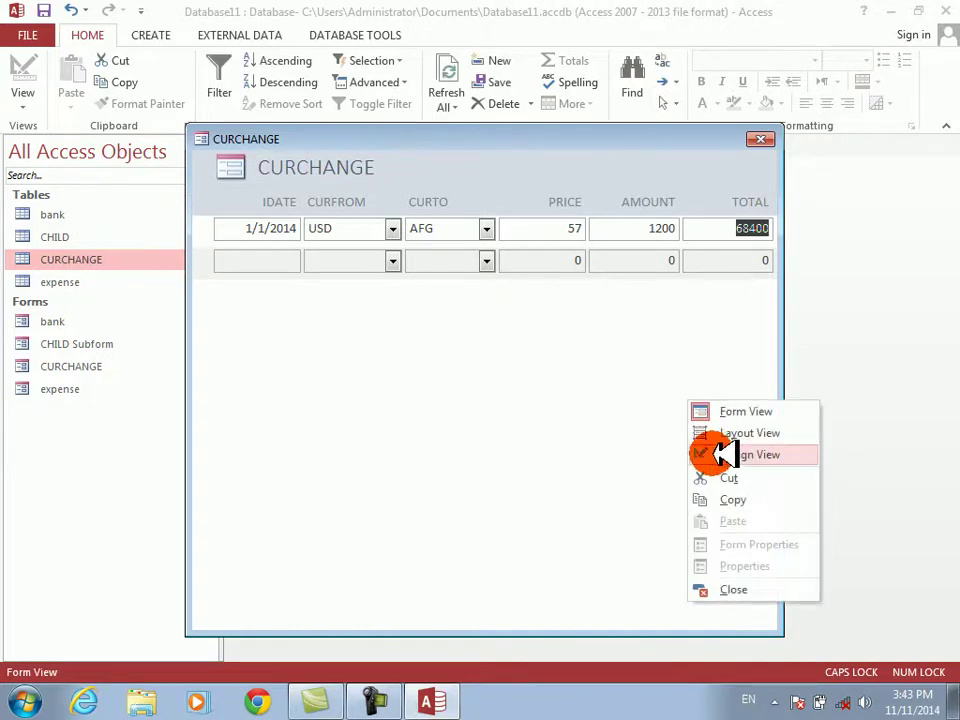
left_click(718, 454)
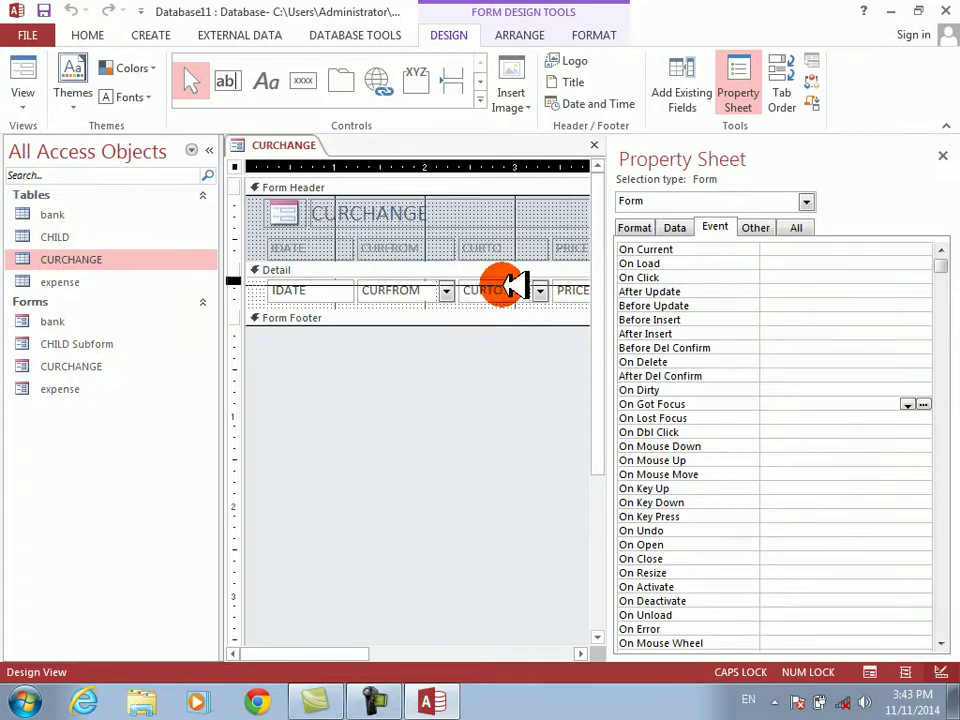
left_click(942, 155)
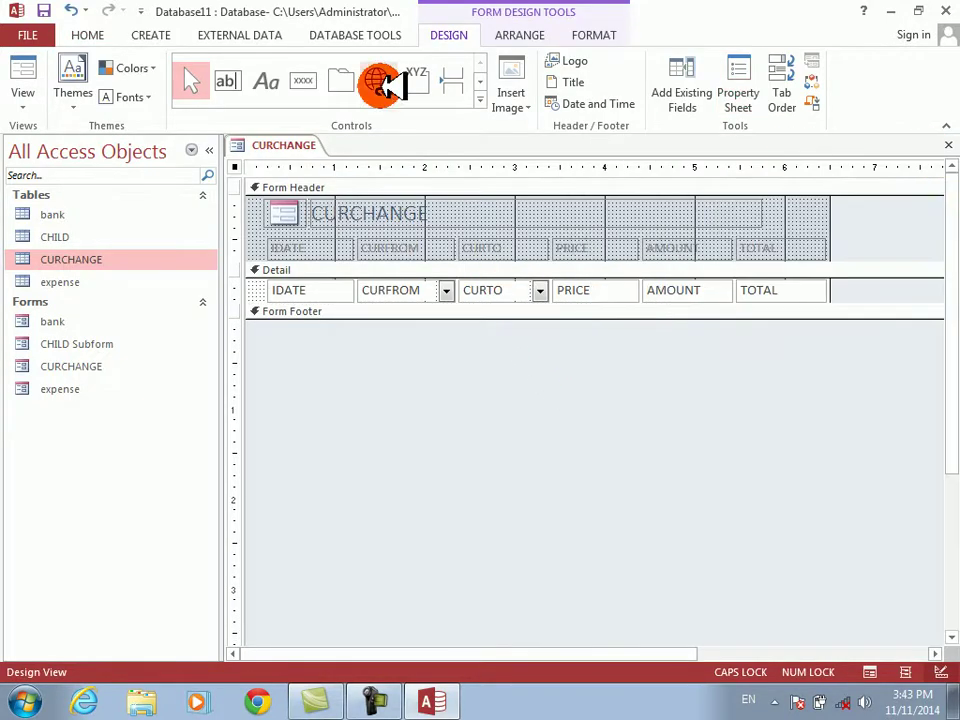
left_click(18, 78)
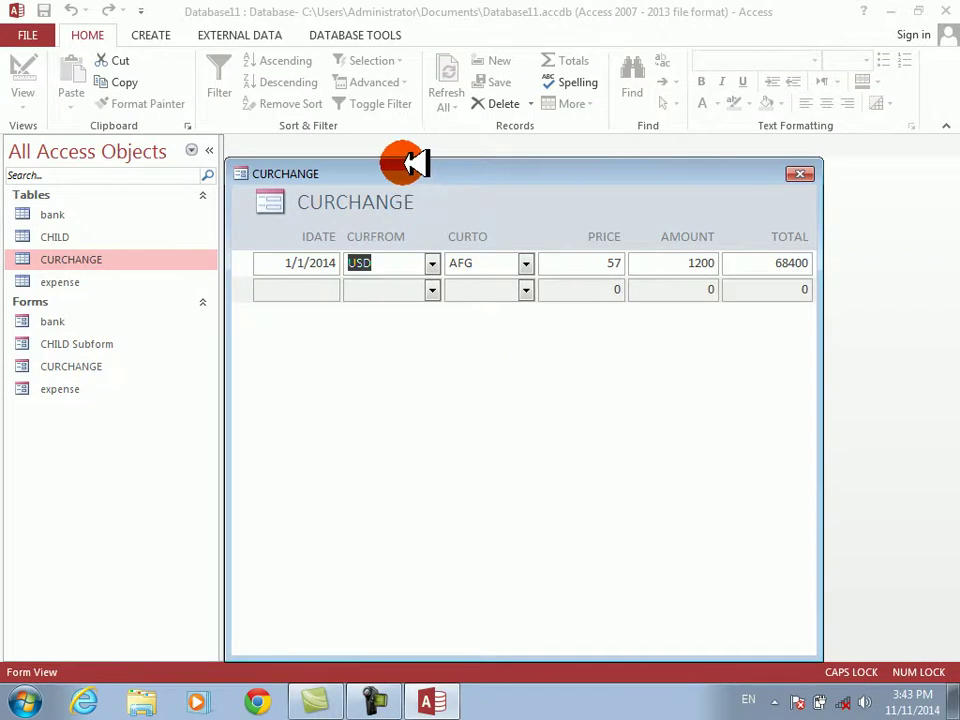
left_click_drag(415, 163, 286, 308)
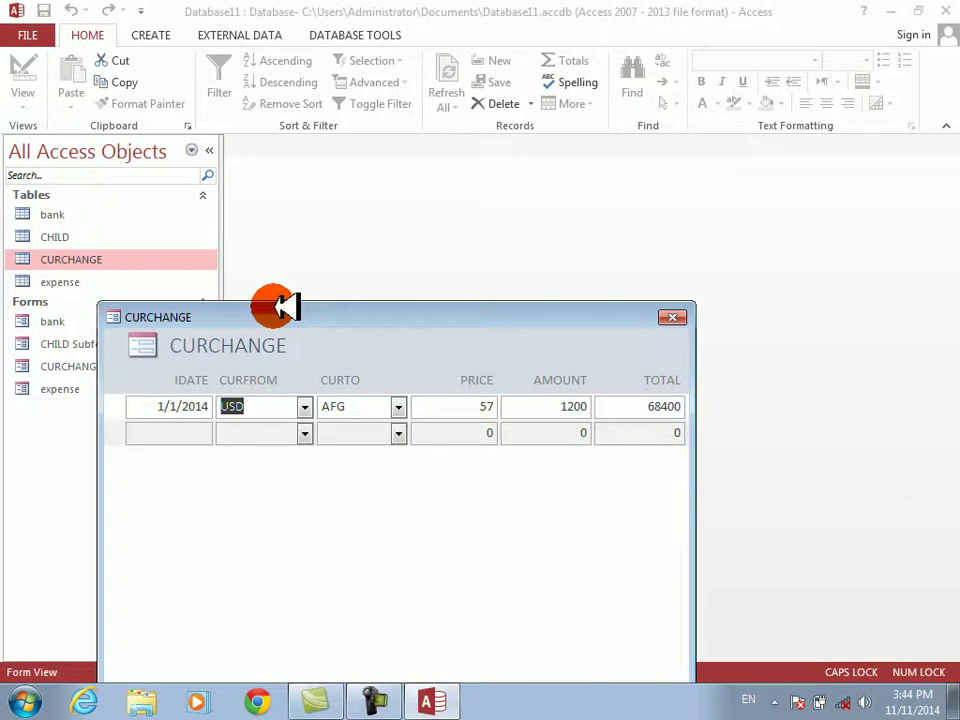
In a new row enter date 2/2/2014 with AFG as source and USD as target currency
left_click_drag(275, 307, 275, 246)
left_click(198, 374)
type("2/")
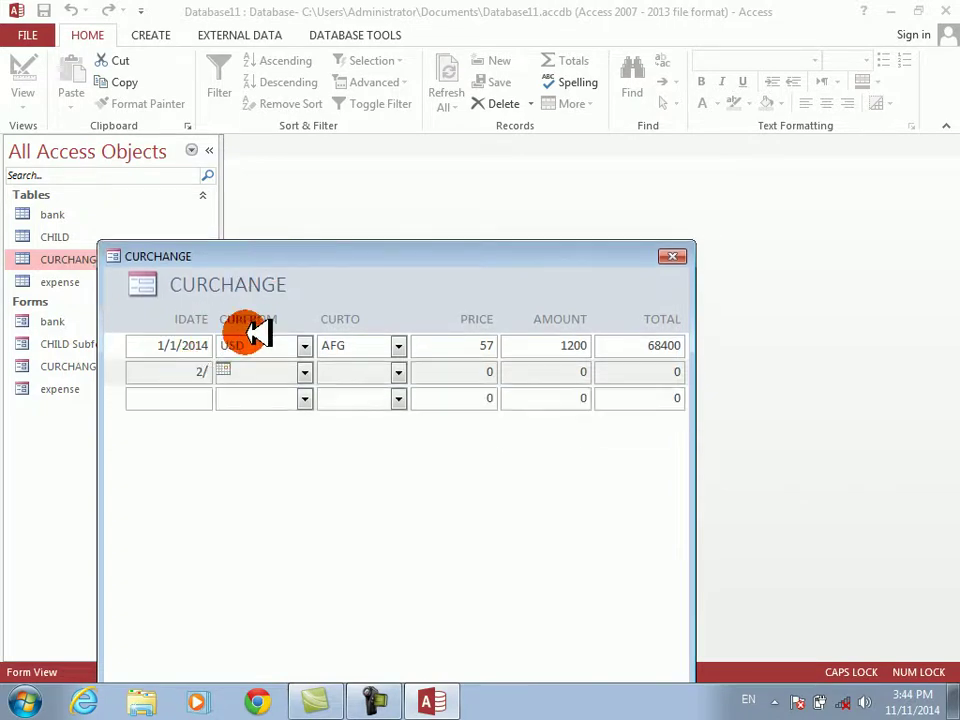
type("2/2014")
key("Tab")
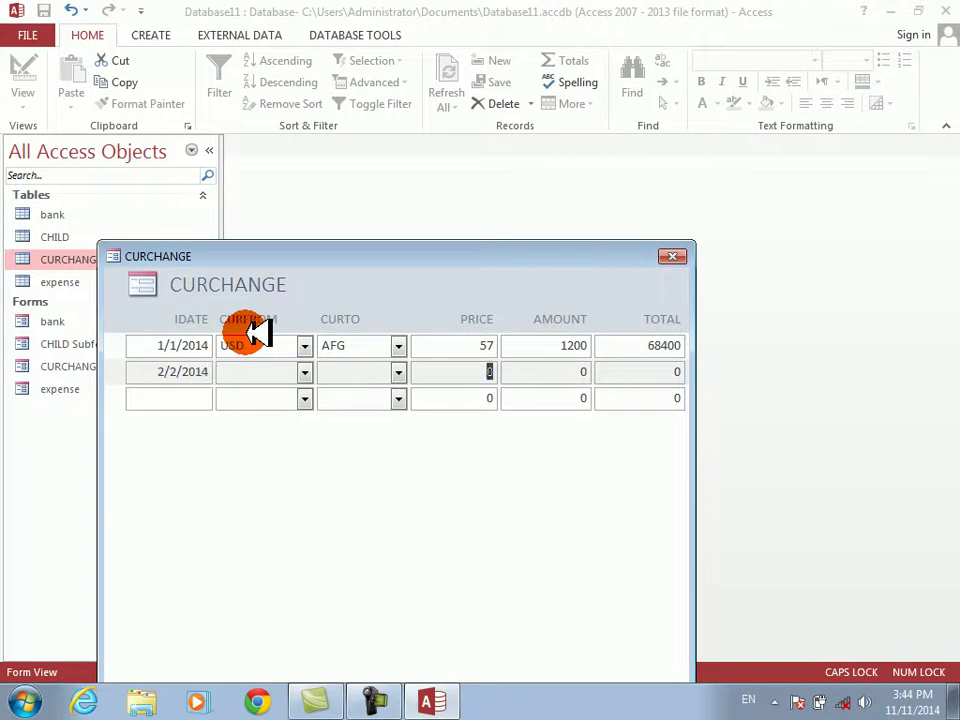
left_click(305, 372)
left_click(293, 409)
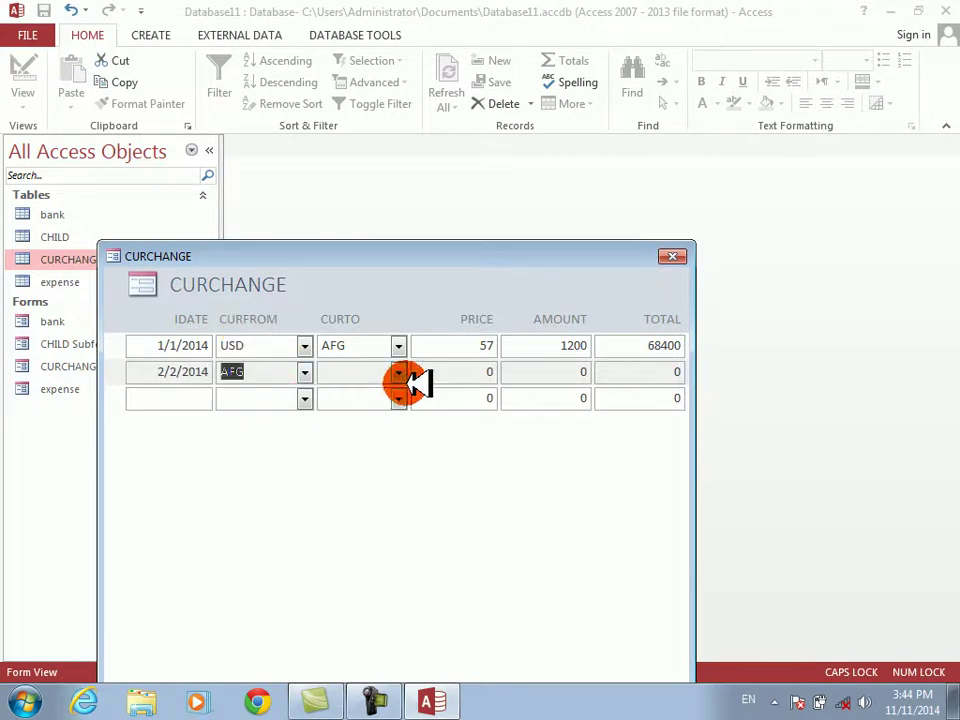
left_click(398, 371)
left_click(372, 393)
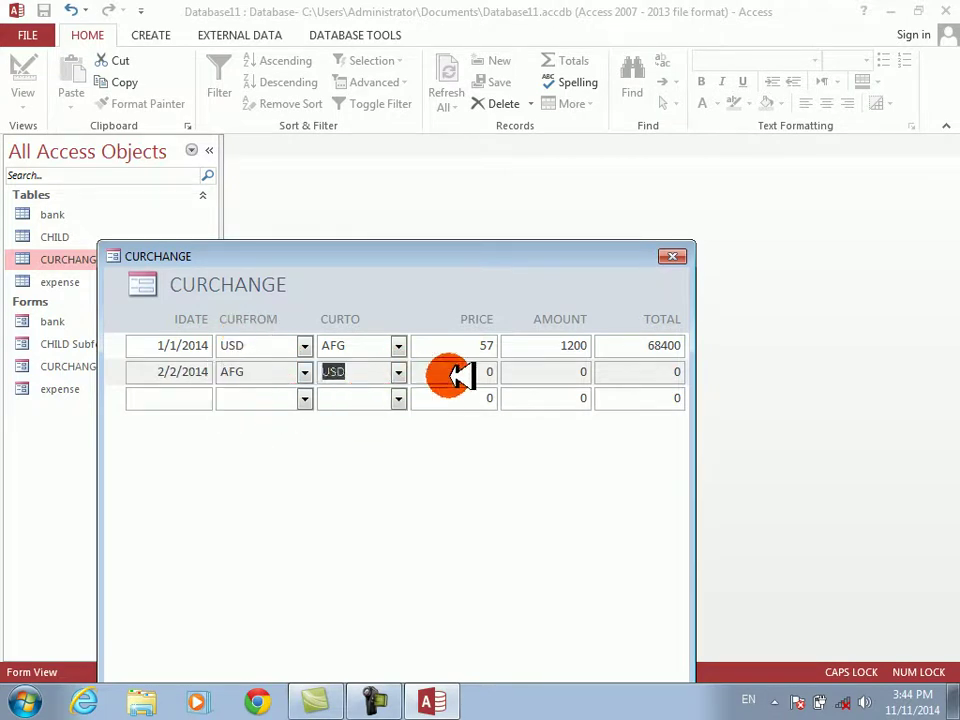
Enter PRICE 56 and AMOUNT 100000 so TOTAL reads 1786, then close the form saving changes
key("Tab")
type("56")
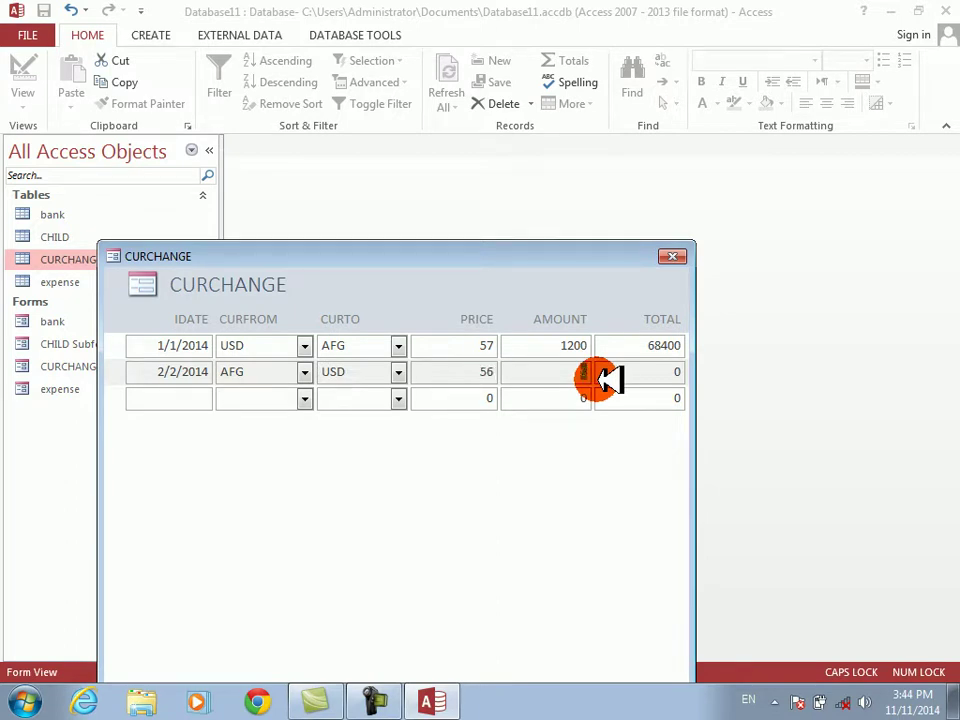
key("Tab")
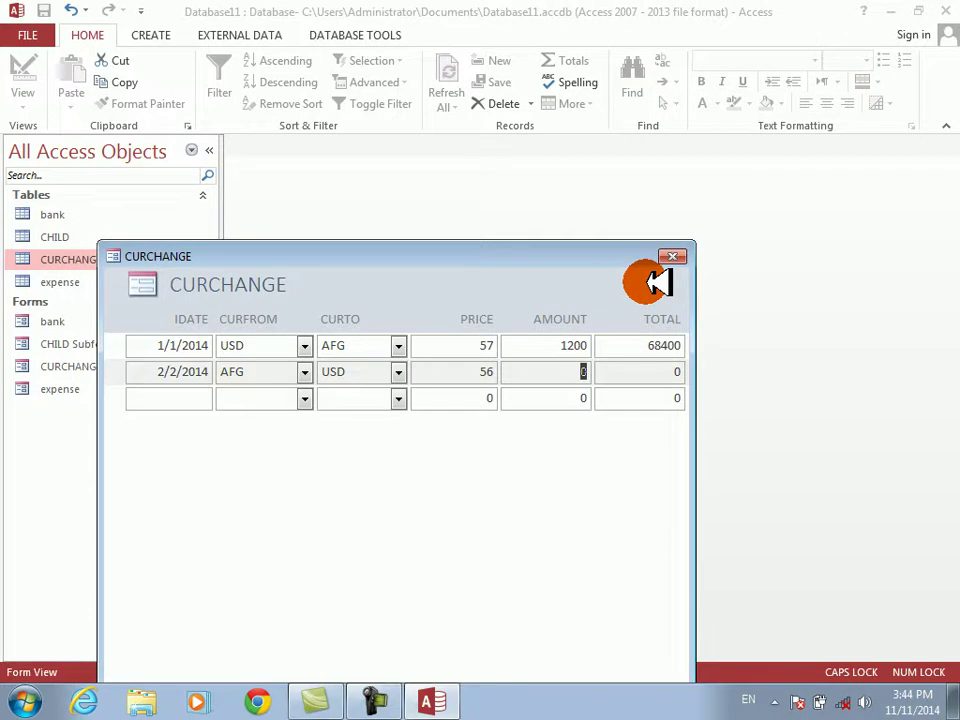
type("1000000")
key("Tab")
key("Tab")
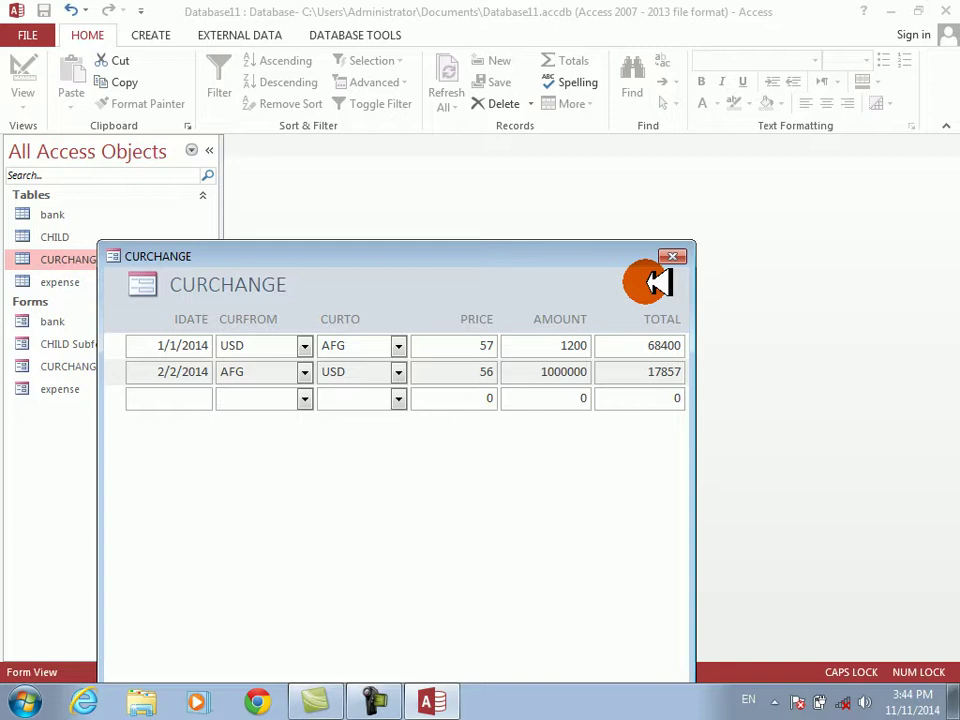
left_click(562, 371)
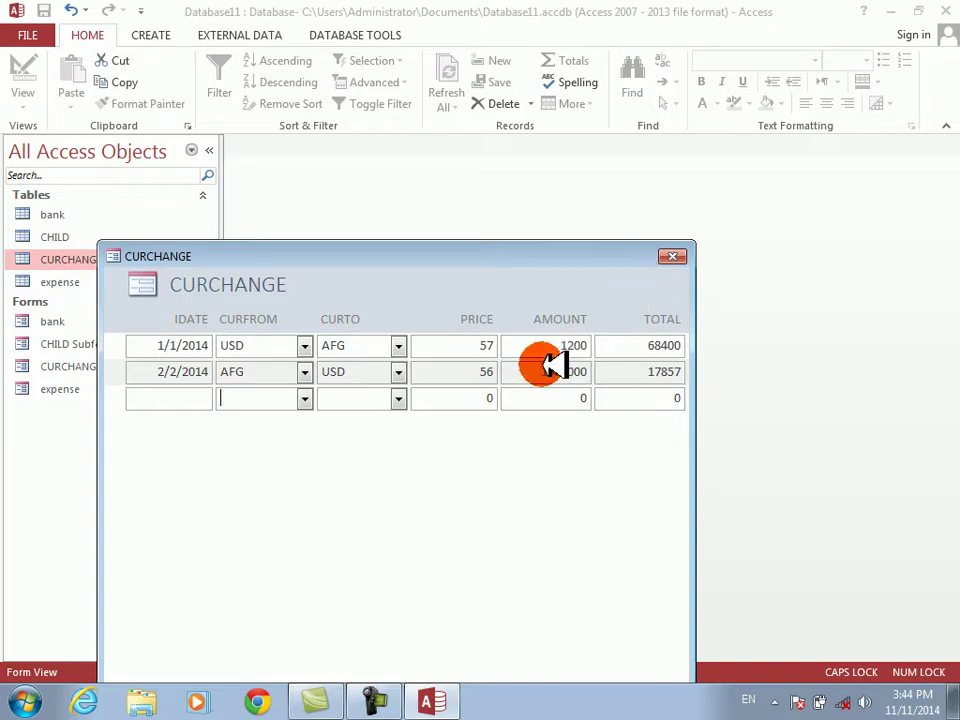
key("BackSpace")
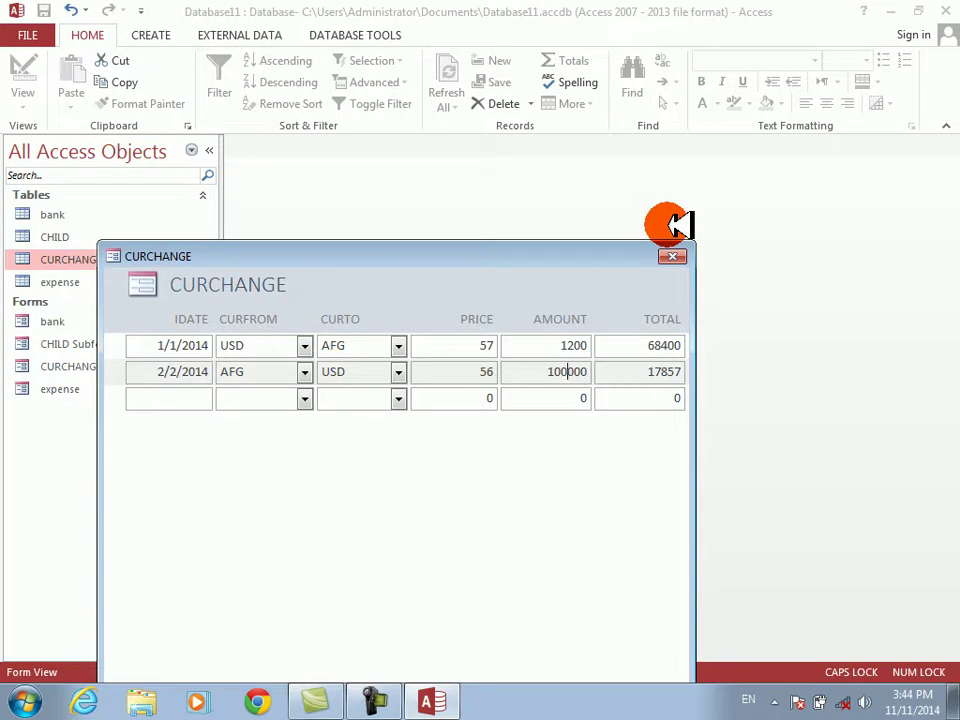
key("Tab")
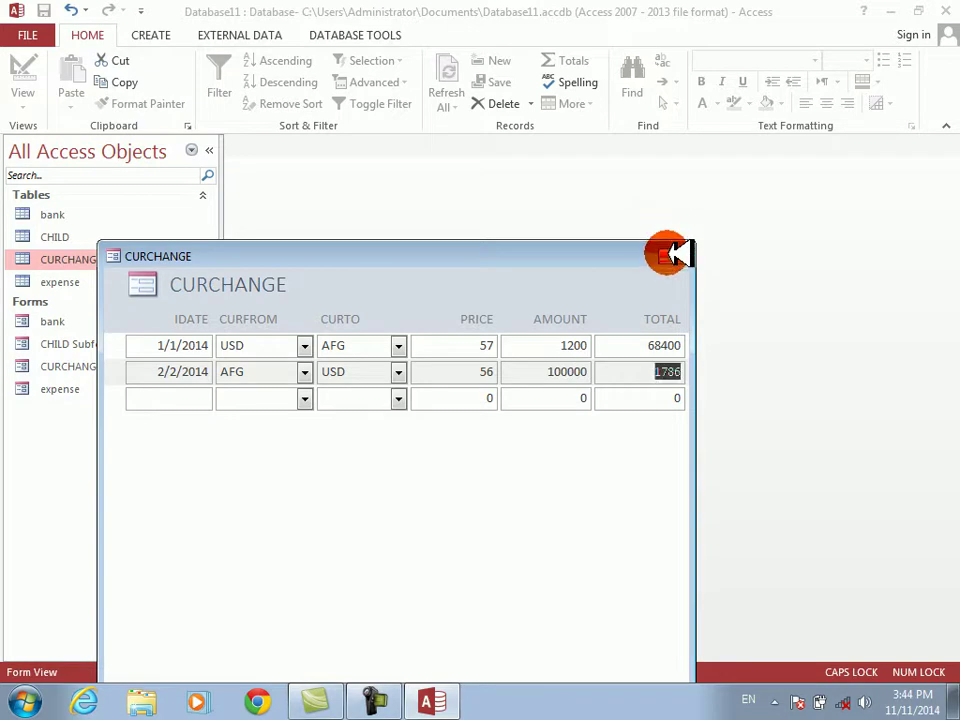
left_click(672, 256)
key("Return")
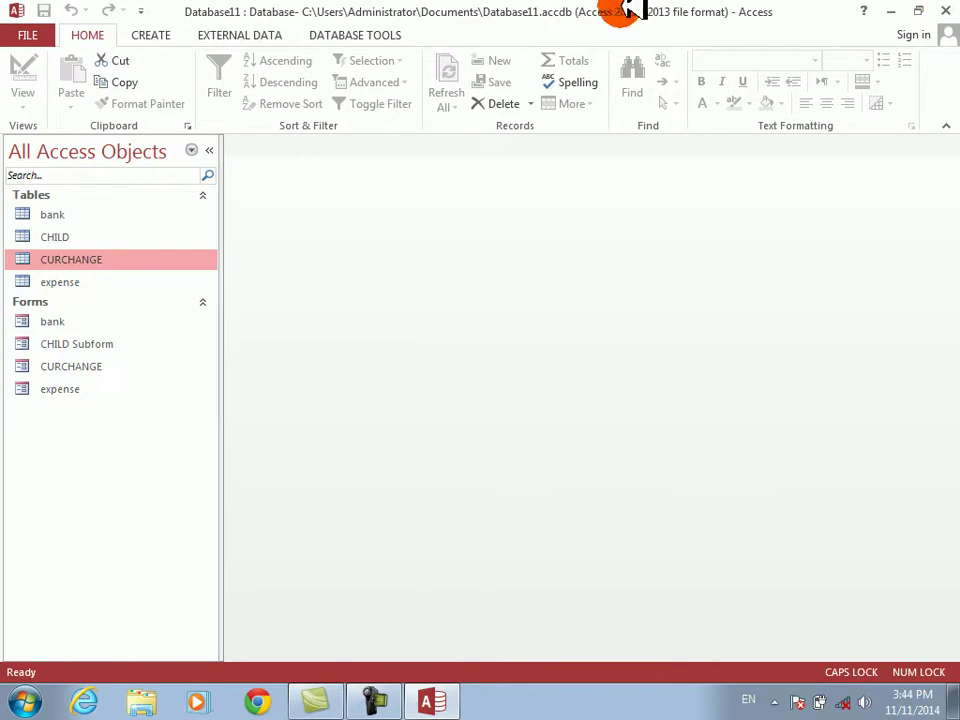
Choose Save Database As from the File menu and target the Desktop folder
left_click(28, 34)
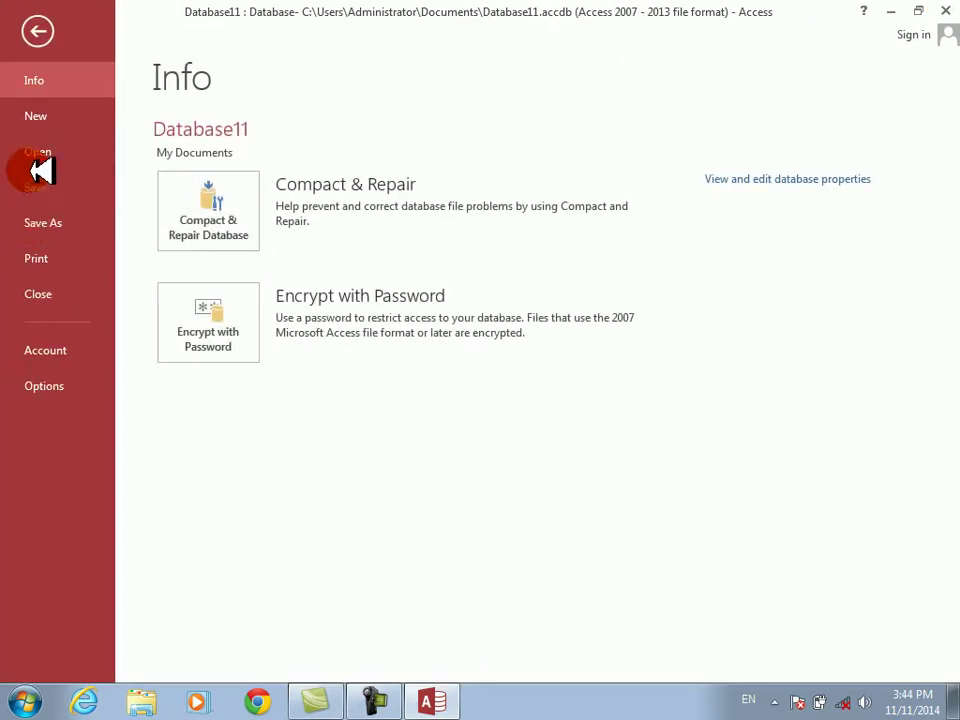
left_click(44, 223)
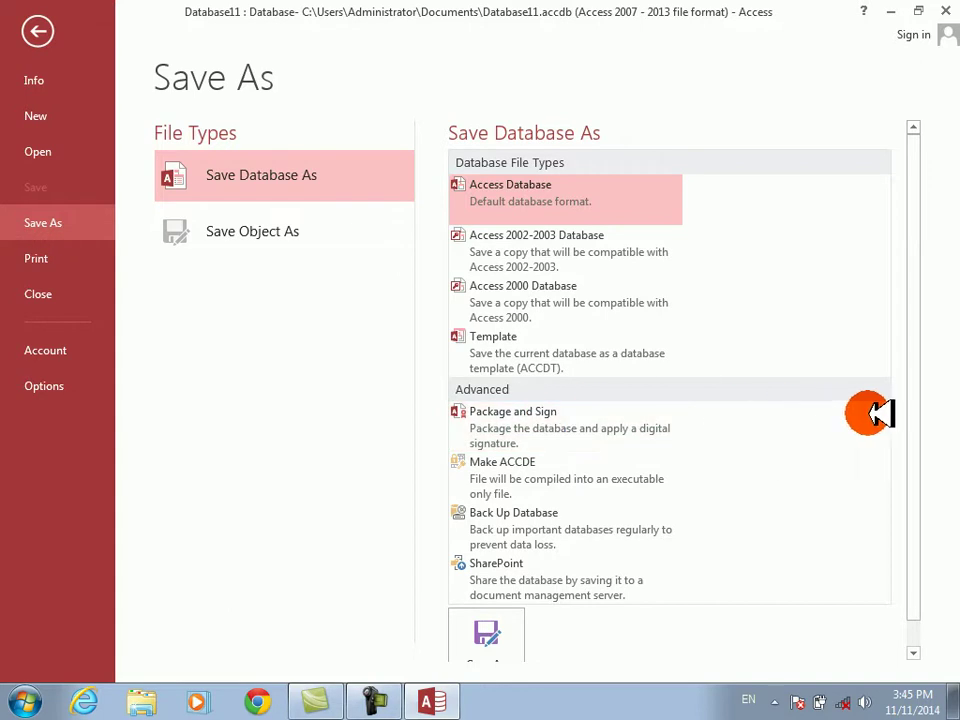
left_click_drag(912, 418, 917, 527)
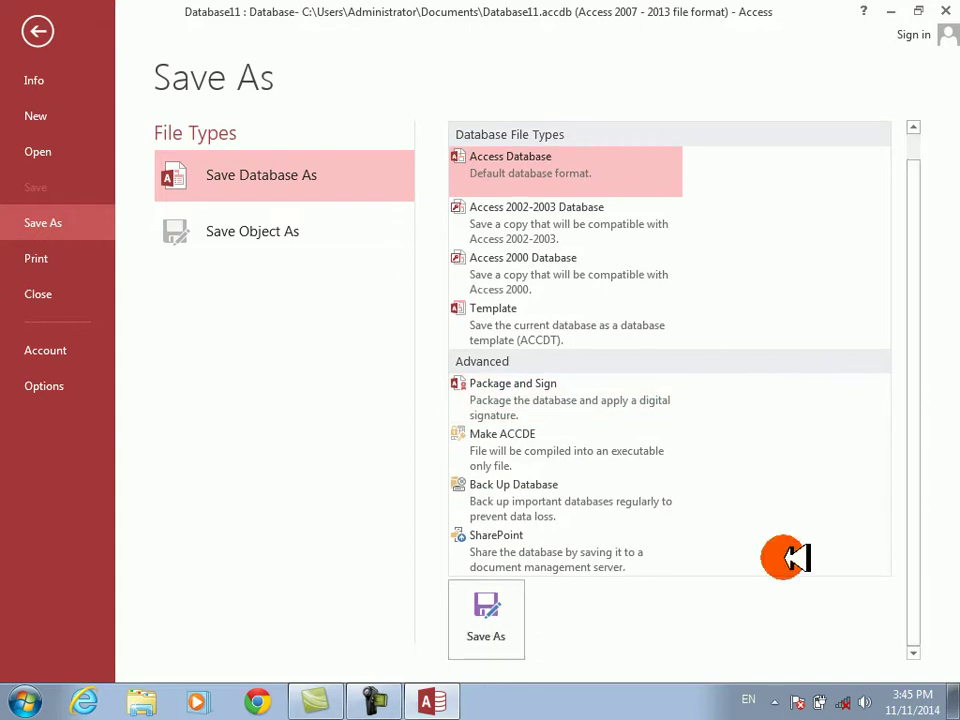
left_click(492, 632)
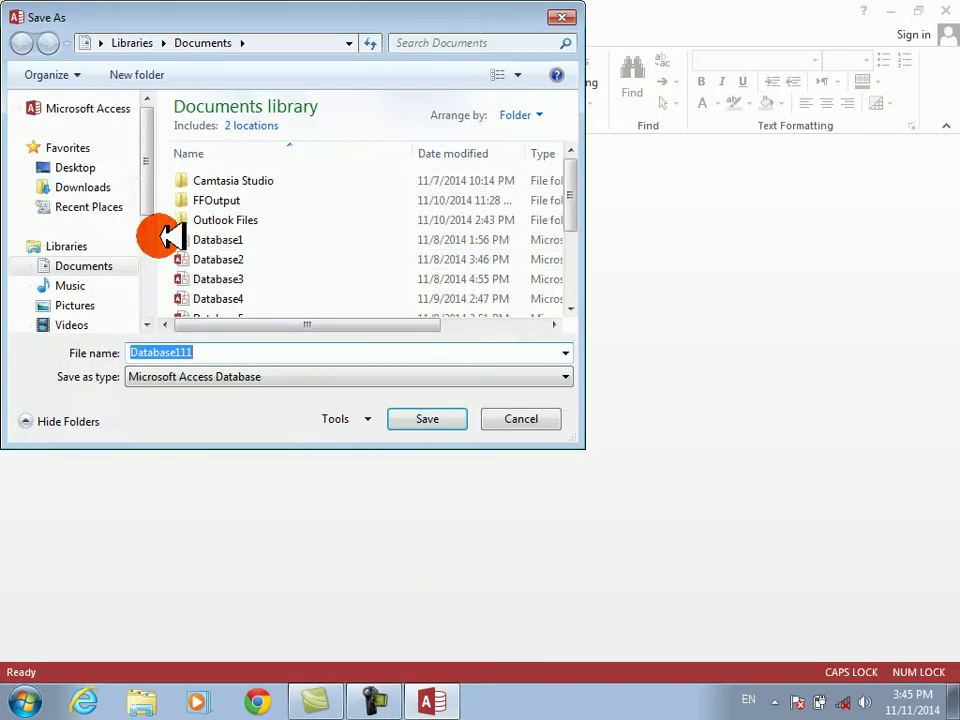
left_click(80, 167)
Save the database as BANK SYSTEEM, enable its content, and close Access
double_click(218, 352)
type("BANK S")
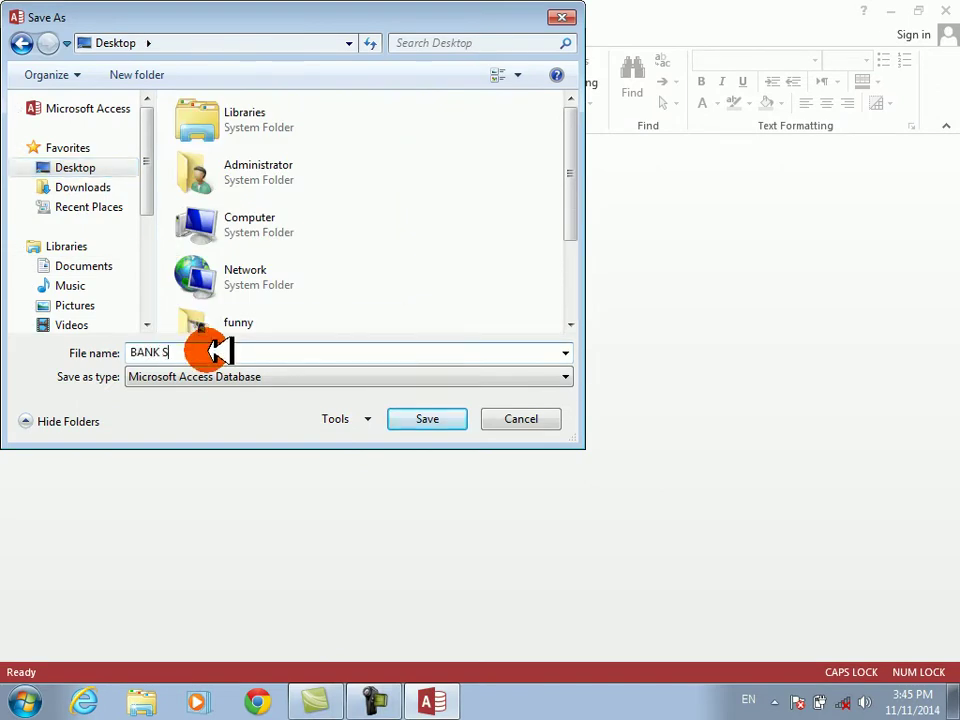
type("YSTEEM")
key("Return")
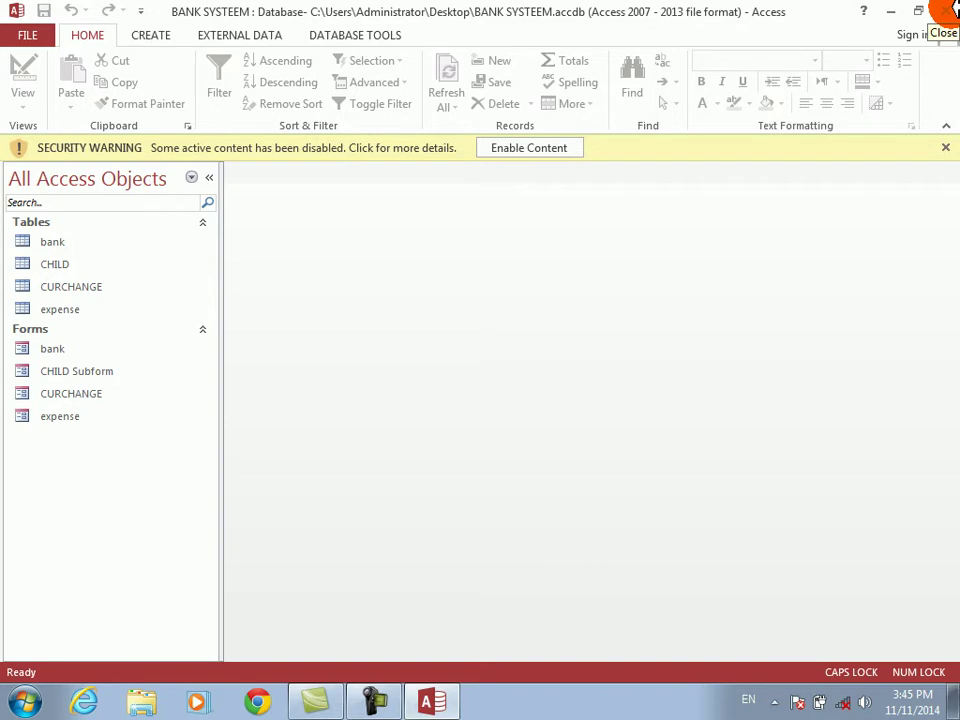
left_click(561, 147)
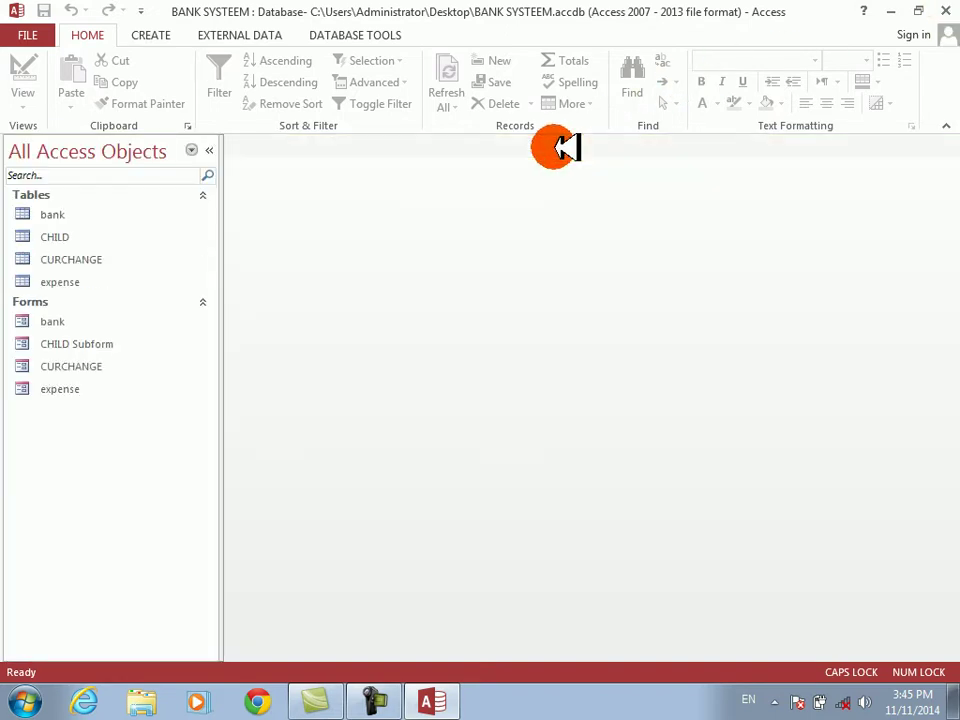
left_click(944, 10)
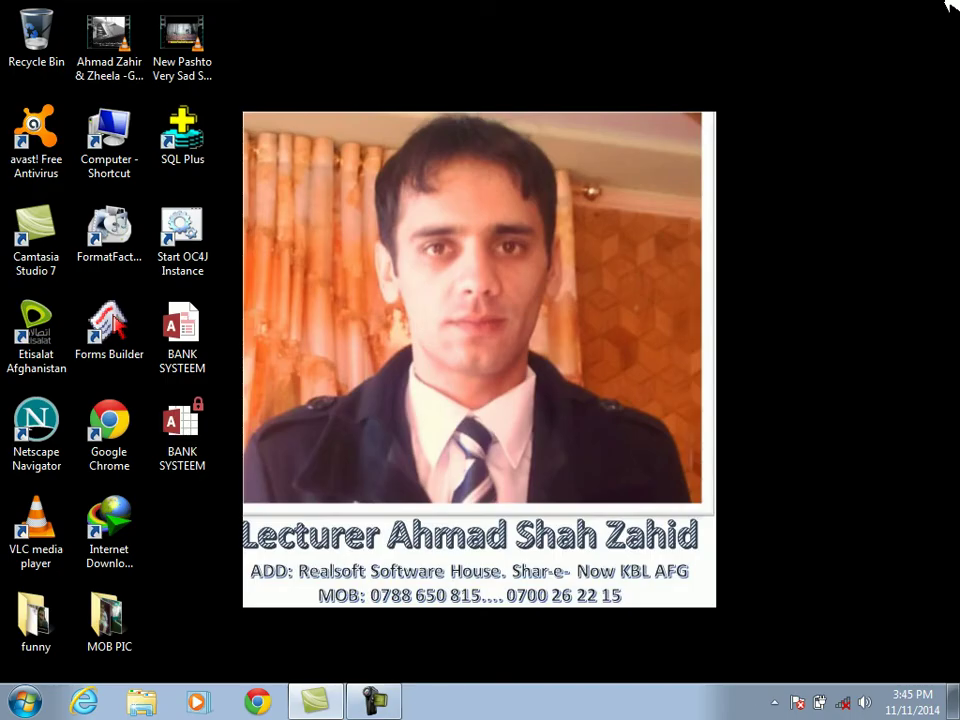